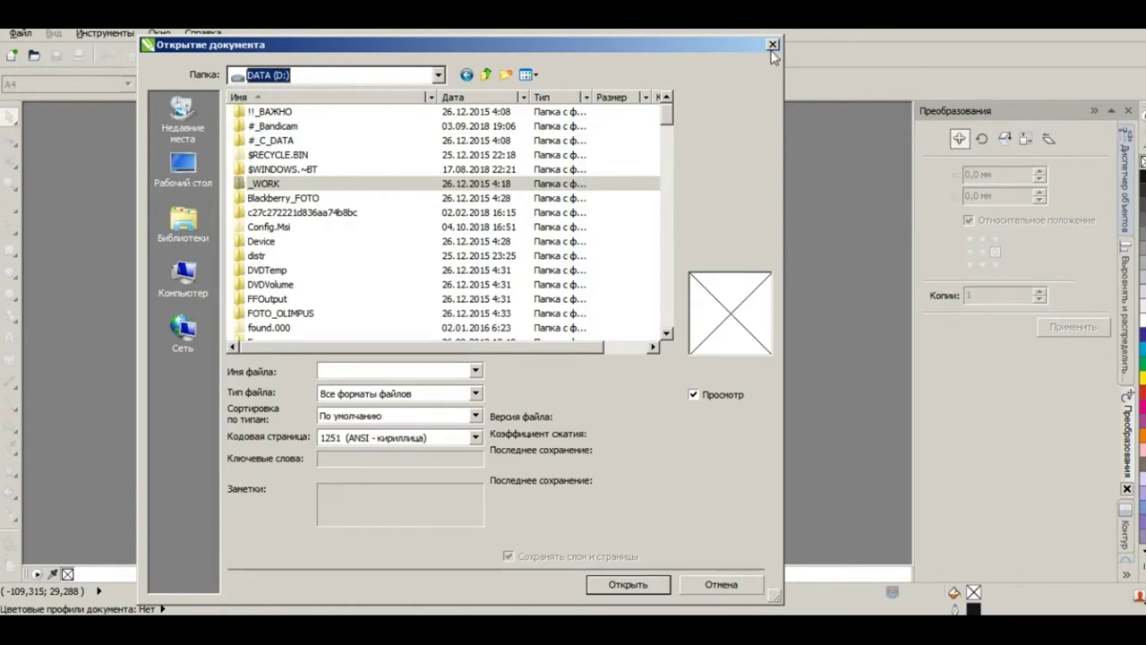
Step: Open zabivaka_2018_vector-01.cdr from the recent files list
{"action": "left_click", "coordinate": [20, 33]}
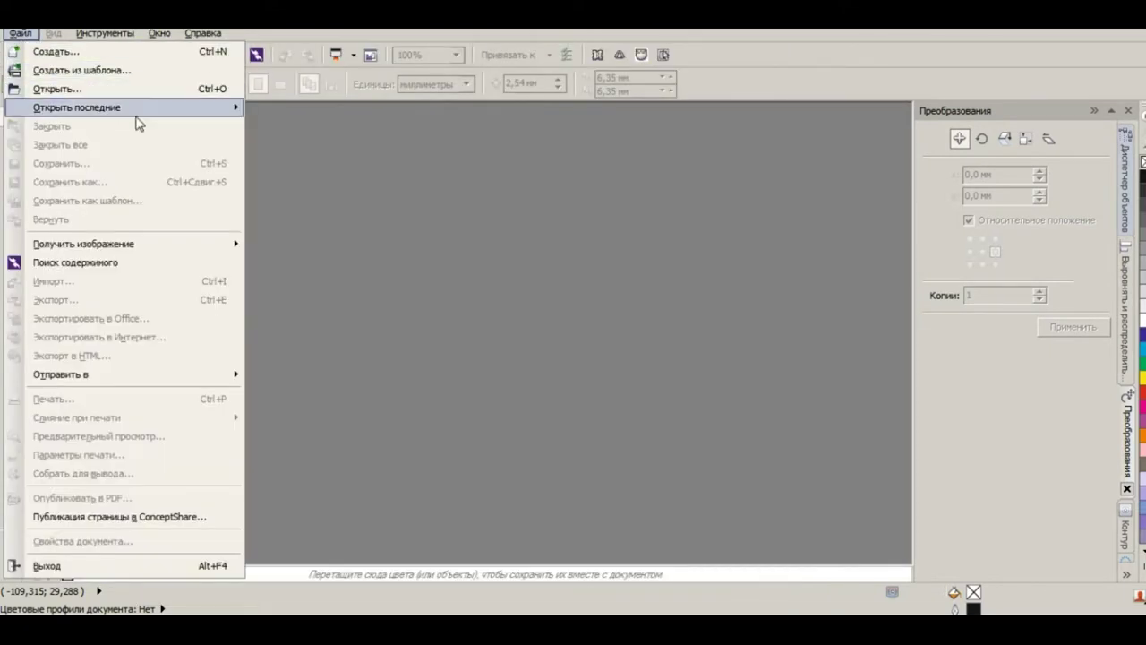
{"action": "mouse_move", "coordinate": [137, 113]}
{"action": "left_click", "coordinate": [329, 111]}
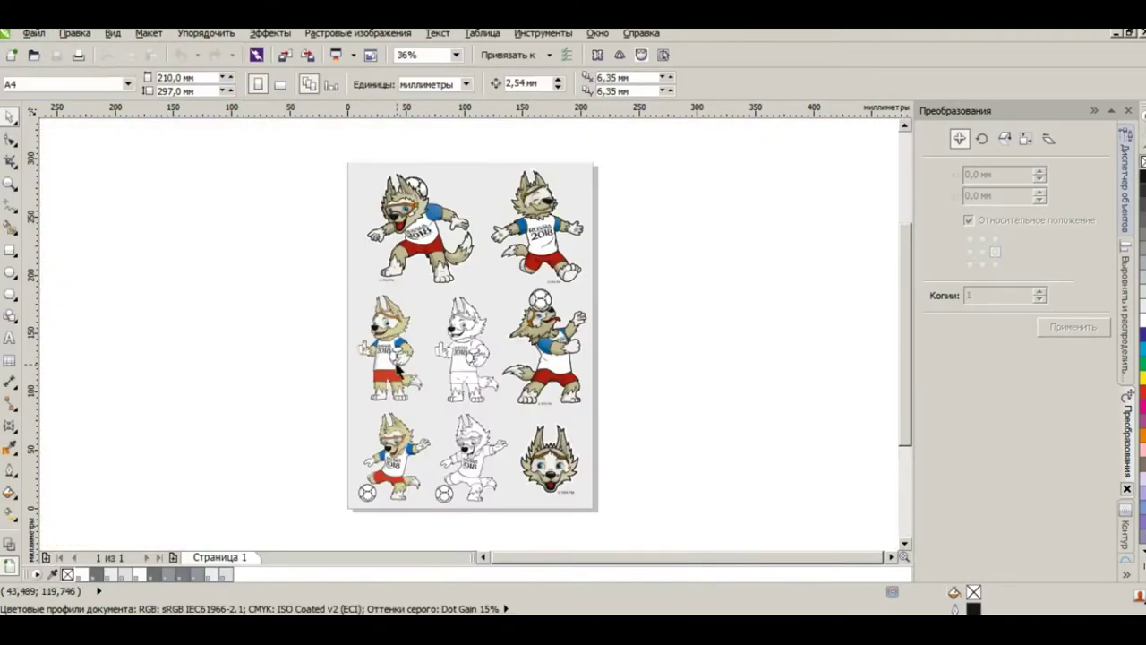
{"action": "scroll", "coordinate": [489, 524], "scroll_direction": "up", "scroll_amount": 2}
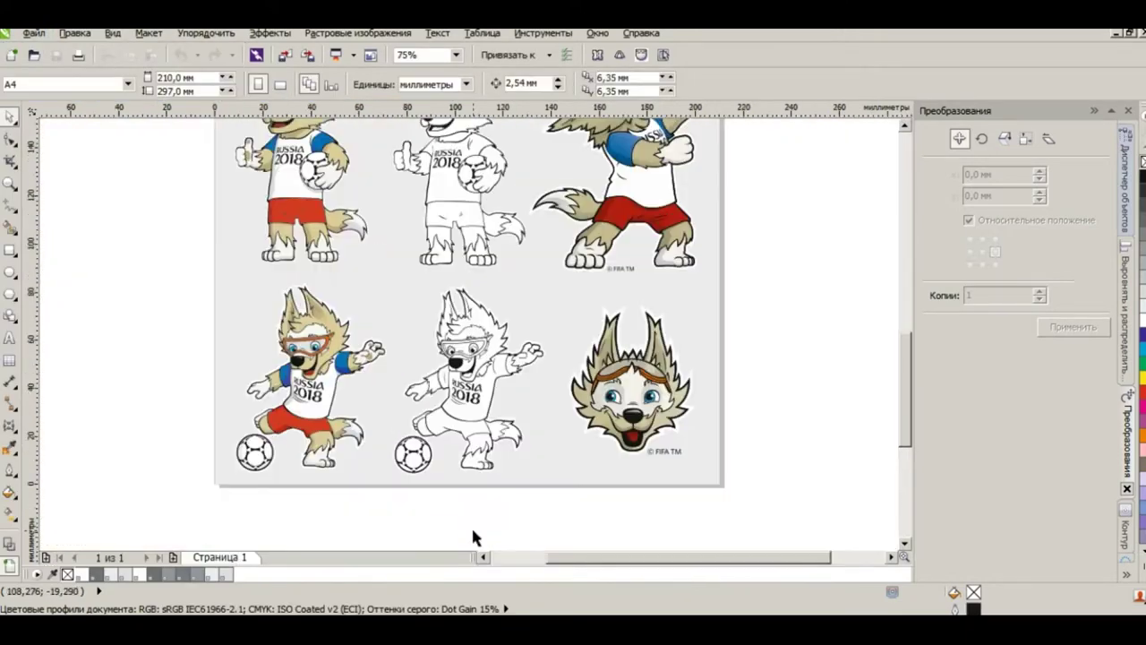
Step: Select the whole black-and-white outline mascot in the bottom row and copy it
{"action": "left_click", "coordinate": [488, 394]}
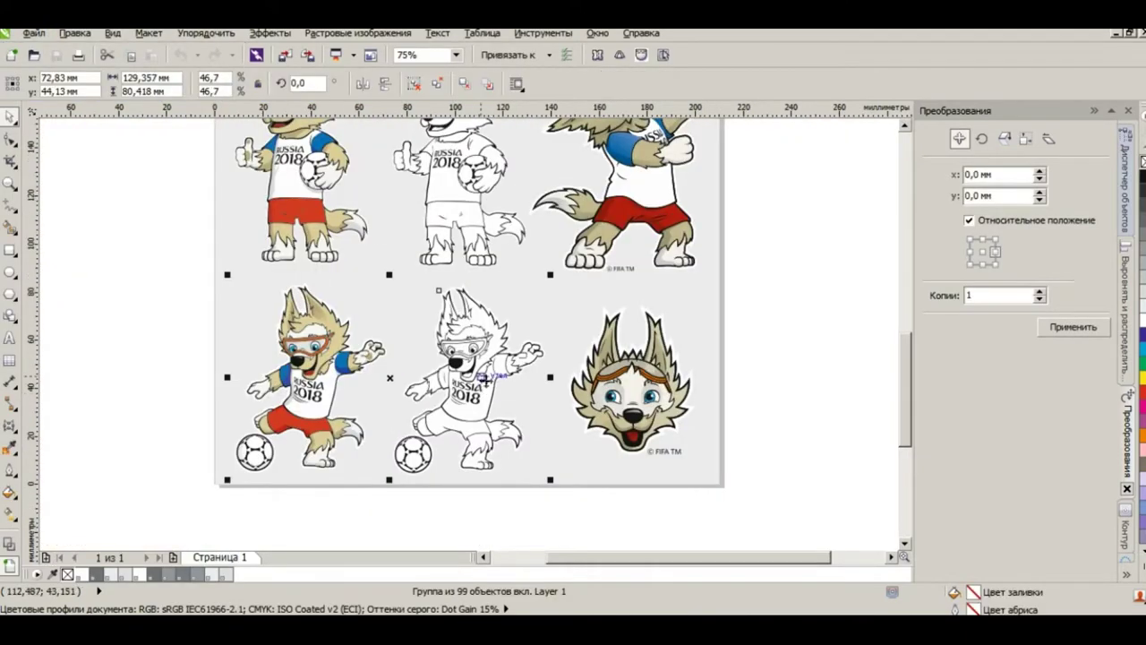
{"action": "left_click", "coordinate": [386, 512]}
{"action": "left_click_drag", "start_coordinate": [380, 500], "coordinate": [563, 277]}
{"action": "left_click", "coordinate": [394, 510]}
{"action": "left_click_drag", "start_coordinate": [382, 504], "coordinate": [552, 280]}
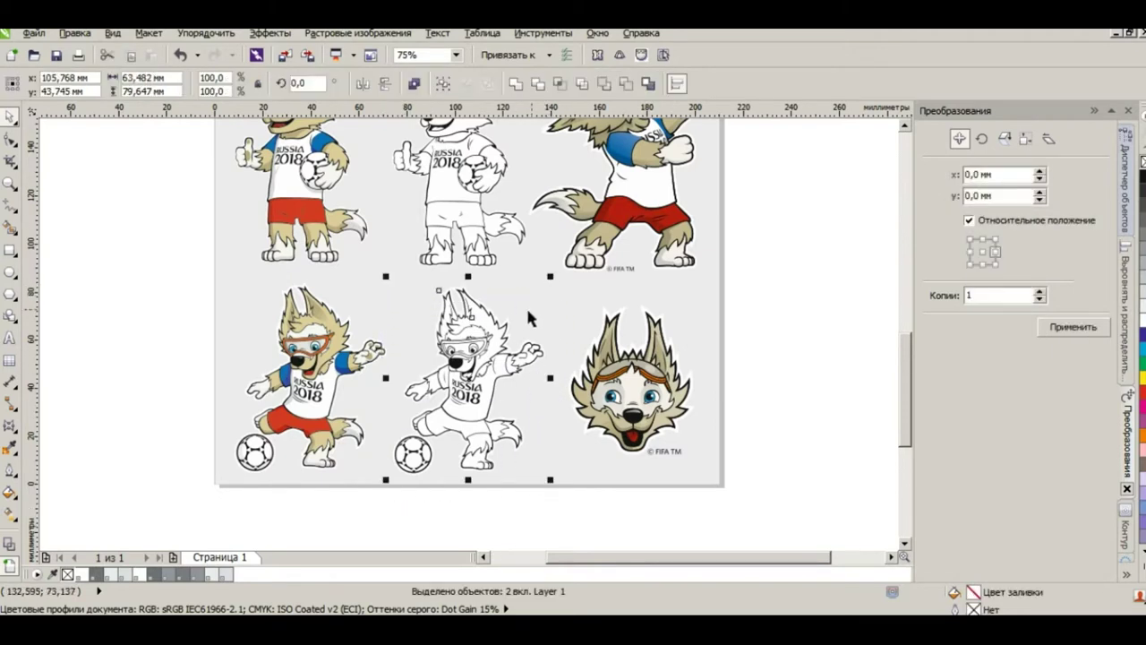
{"action": "left_click", "coordinate": [130, 56]}
{"action": "left_click", "coordinate": [12, 55]}
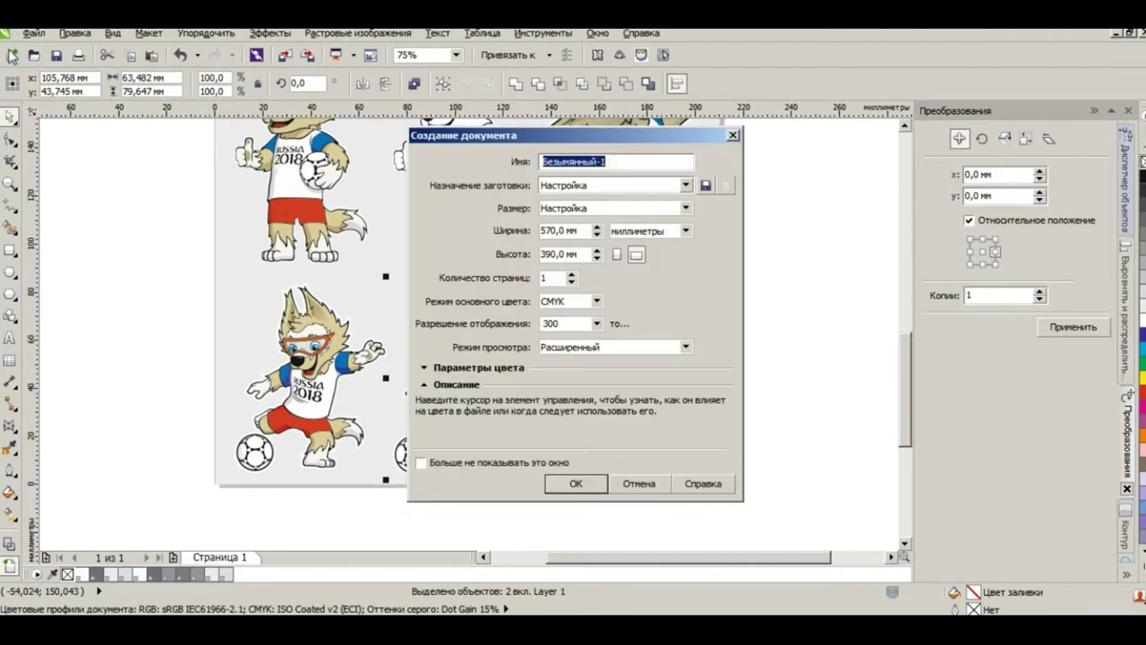
Step: Create a 570×390 mm page, paste the mascot, and enlarge it
{"action": "left_click", "coordinate": [577, 487]}
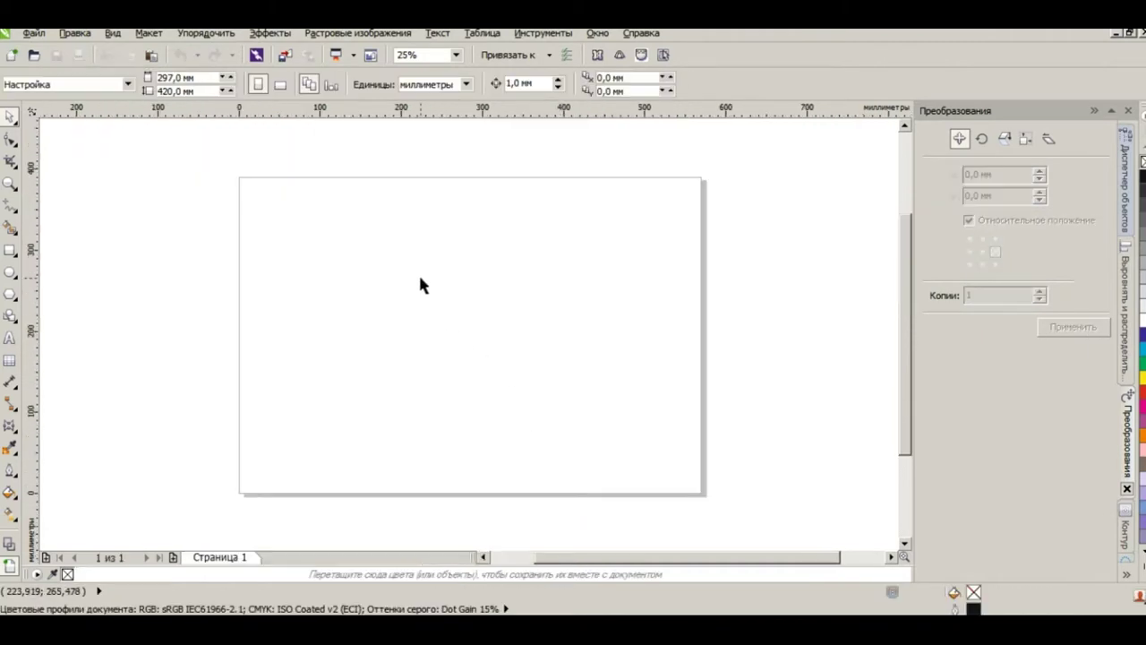
{"action": "left_click", "coordinate": [152, 57]}
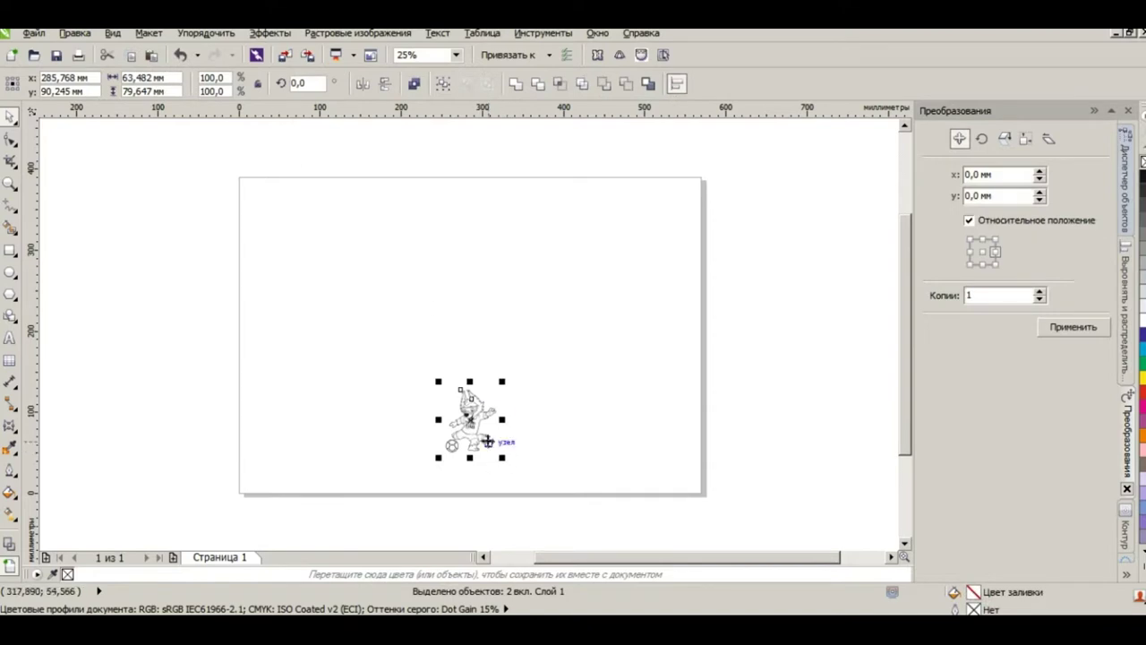
{"action": "left_click_drag", "start_coordinate": [501, 382], "coordinate": [647, 243]}
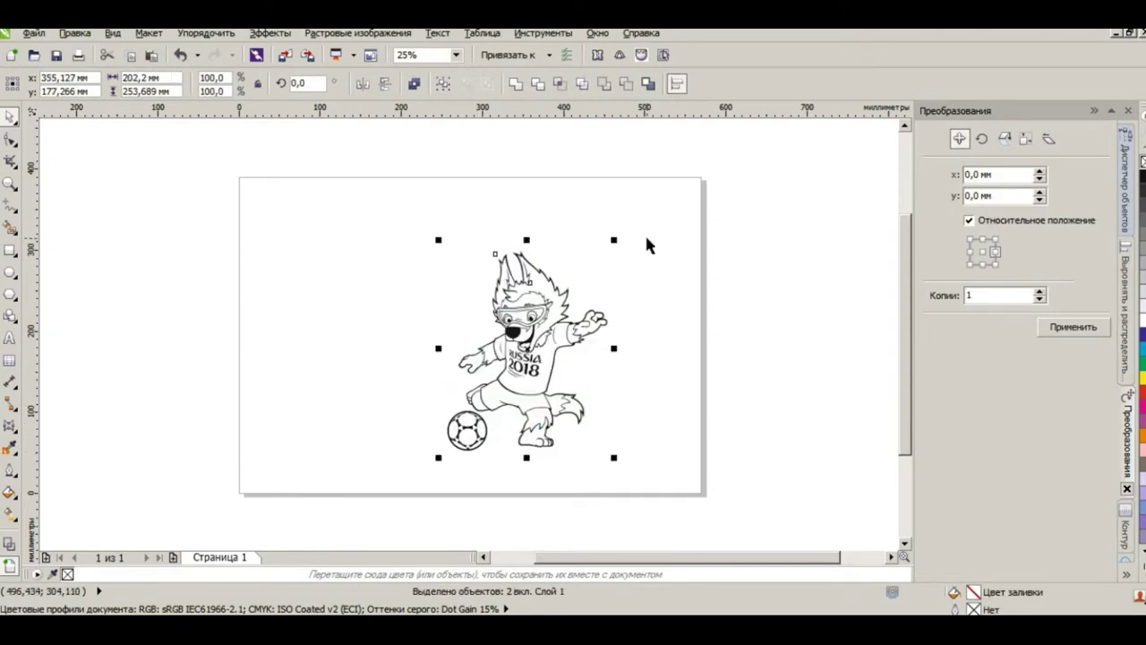
{"action": "left_click_drag", "start_coordinate": [528, 357], "coordinate": [488, 321]}
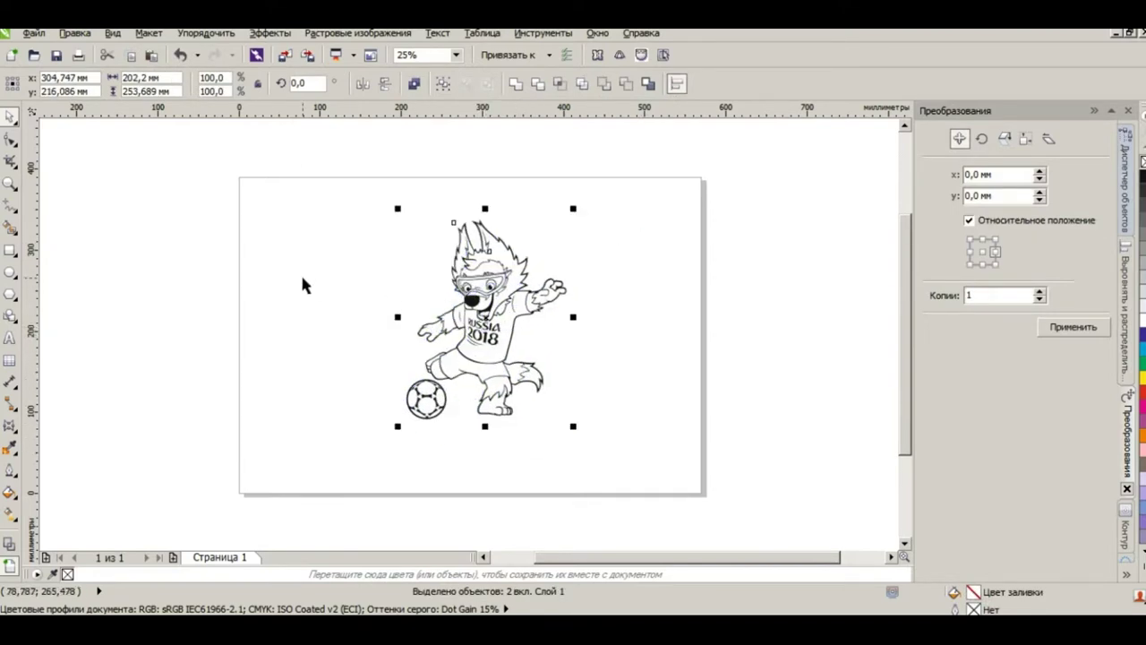
Step: Close the original mascot sheet without saving changes
{"action": "key", "text": "ctrl+Tab"}
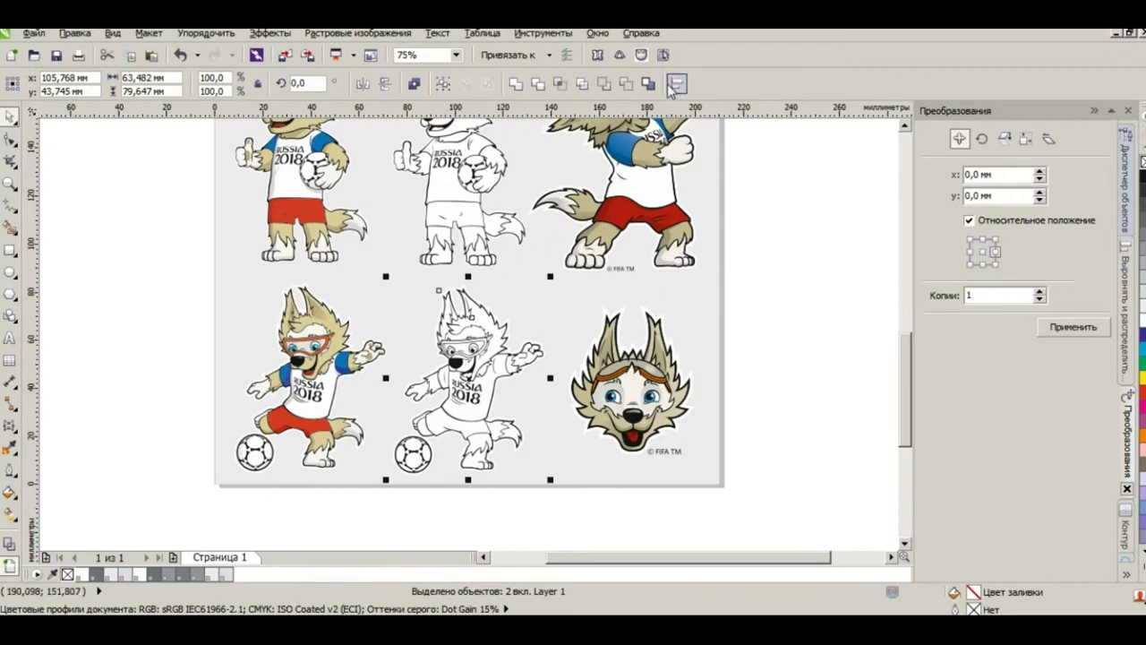
{"action": "left_click", "coordinate": [1137, 33]}
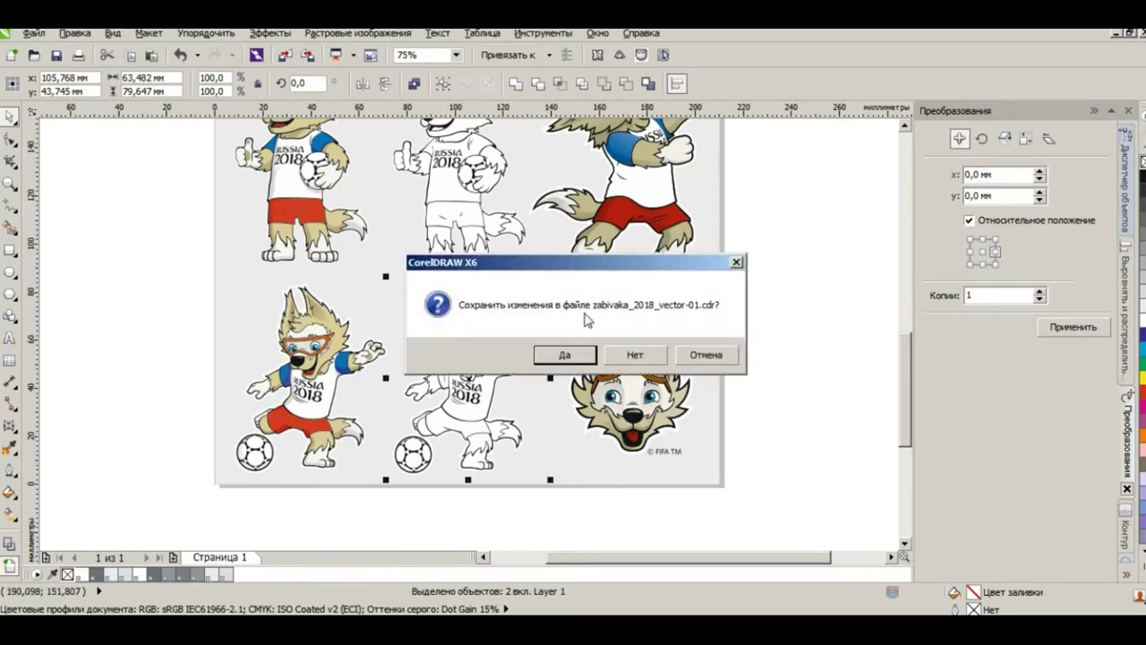
{"action": "left_click", "coordinate": [636, 356]}
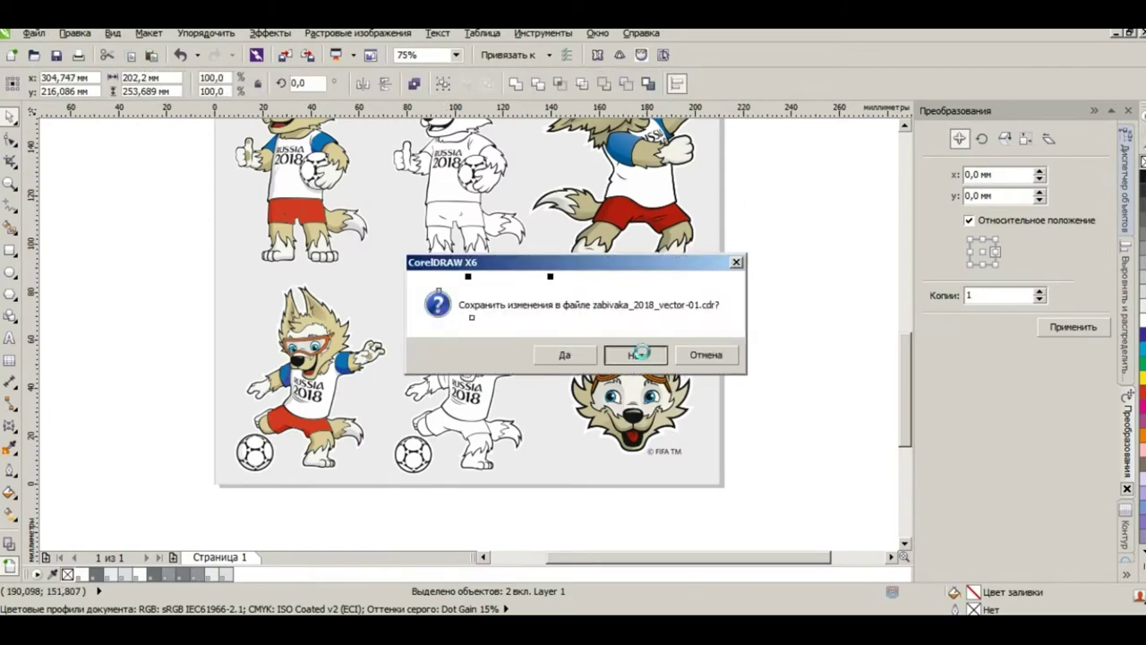
{"action": "left_click", "coordinate": [657, 296]}
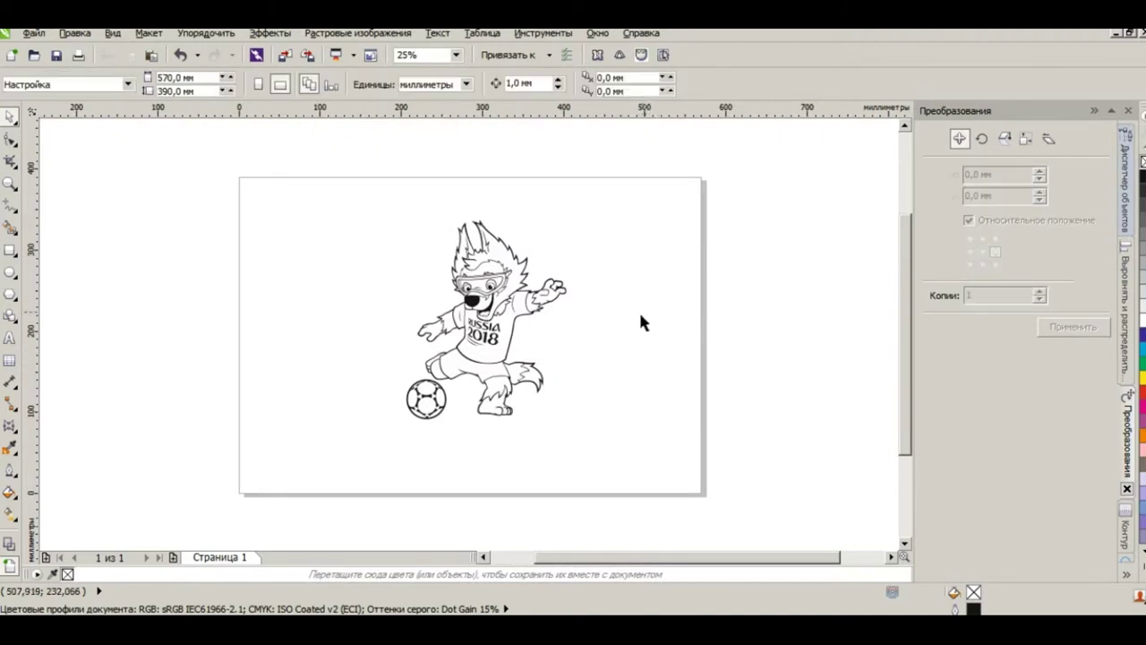
Step: Drop a spare copy of the mascot to the left of the page
{"action": "left_click_drag", "start_coordinate": [349, 192], "coordinate": [652, 468]}
{"action": "left_click_drag", "start_coordinate": [453, 313], "coordinate": [146, 316]}
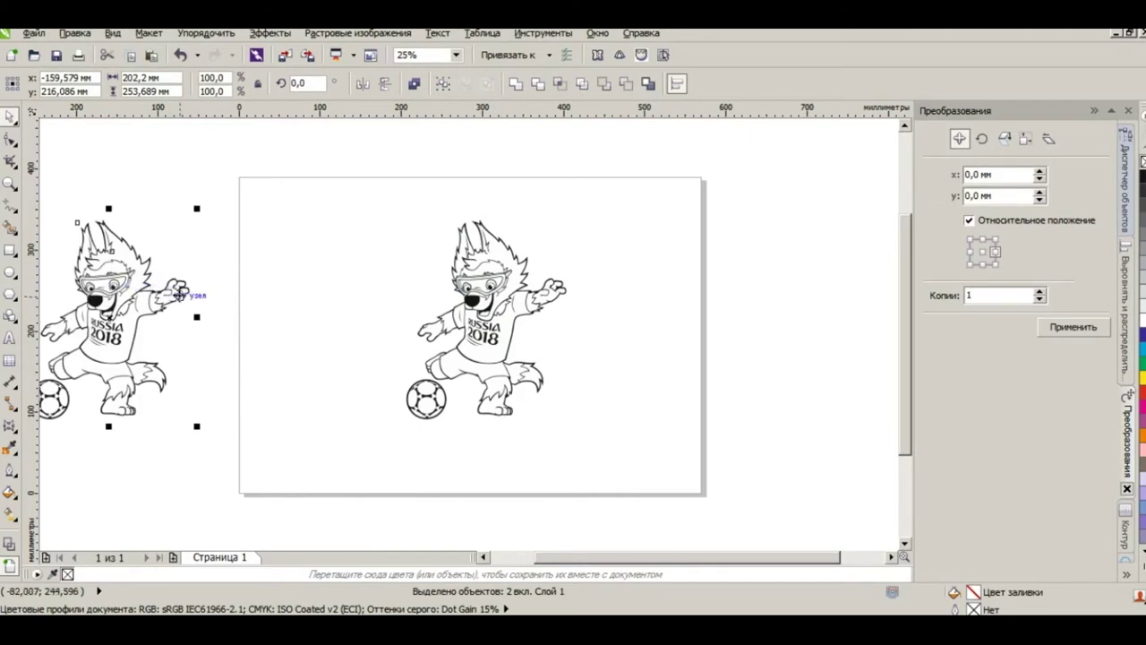
{"action": "left_click", "coordinate": [387, 307]}
{"action": "scroll", "coordinate": [478, 347], "scroll_direction": "up", "scroll_amount": 1}
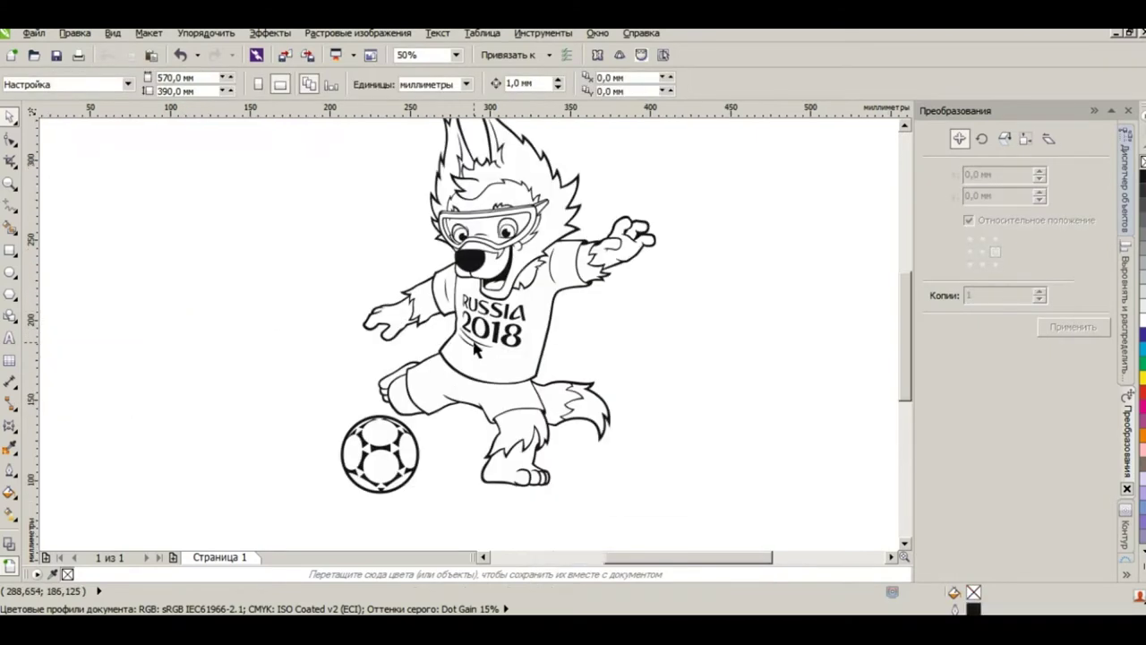
Step: Inspect the mascot curve in wireframe view, then fill it with black
{"action": "left_click", "coordinate": [478, 337]}
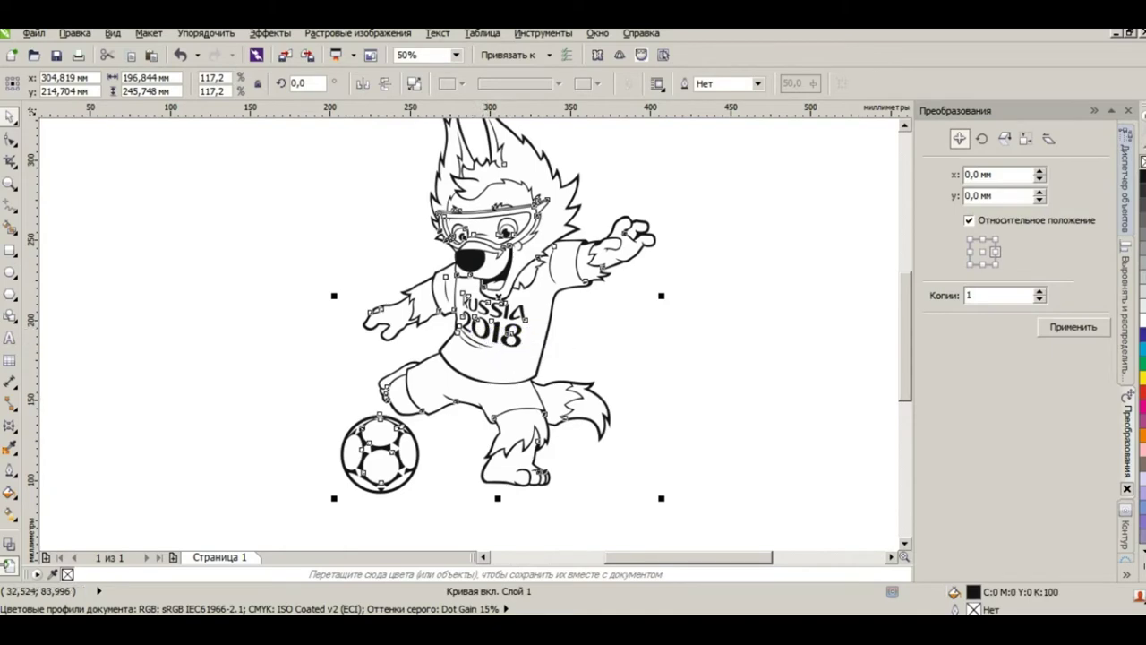
{"action": "left_click", "coordinate": [9, 546]}
{"action": "scroll", "coordinate": [495, 230], "scroll_direction": "up", "scroll_amount": 2}
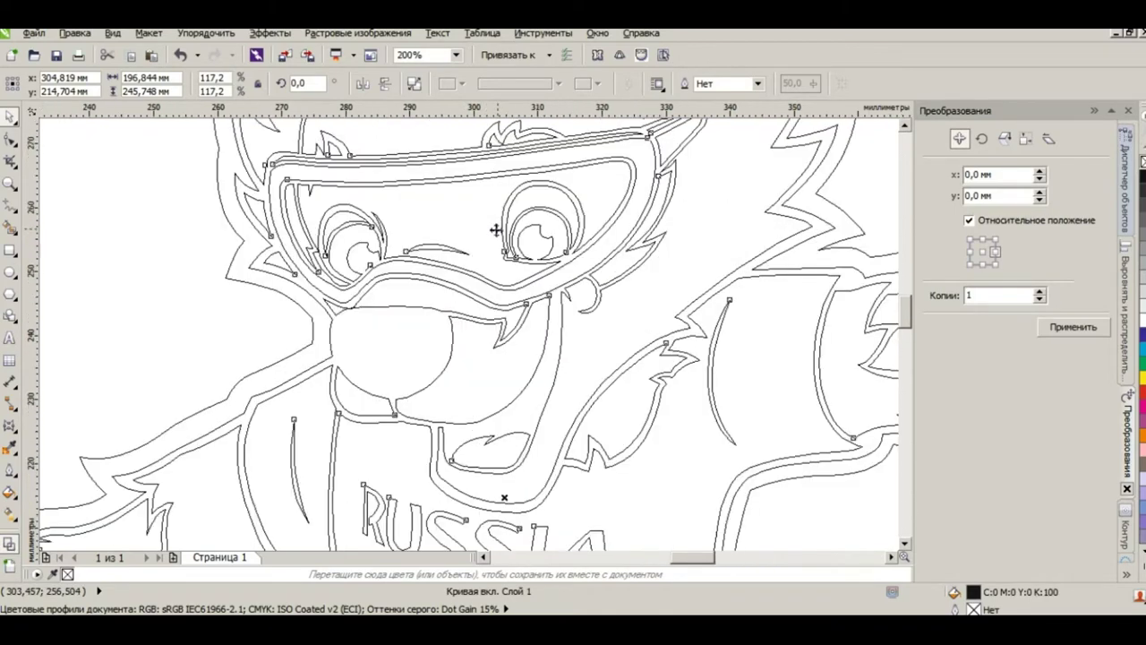
{"action": "scroll", "coordinate": [495, 230], "scroll_direction": "down", "scroll_amount": 1}
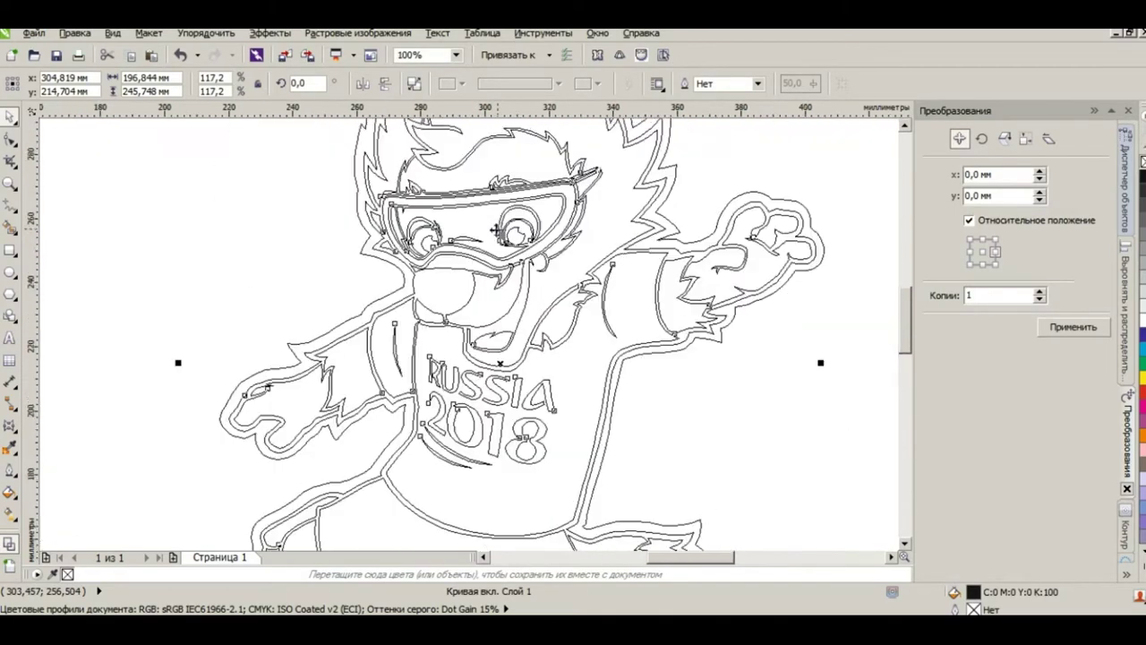
{"action": "scroll", "coordinate": [495, 230], "scroll_direction": "down", "scroll_amount": 1}
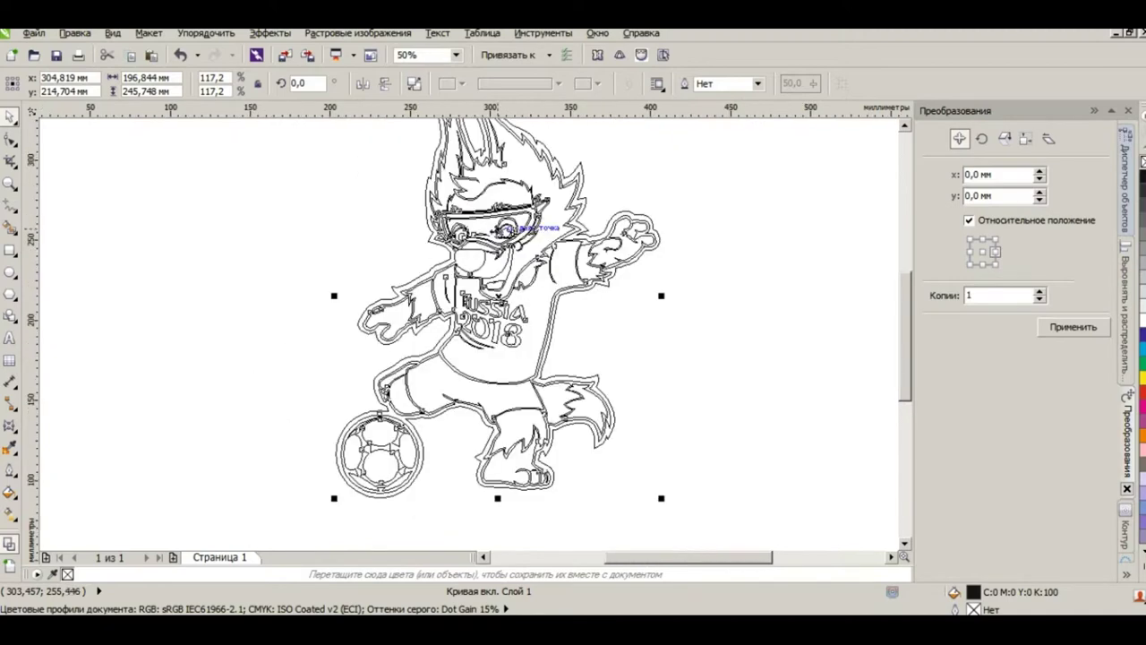
{"action": "left_click", "coordinate": [9, 566]}
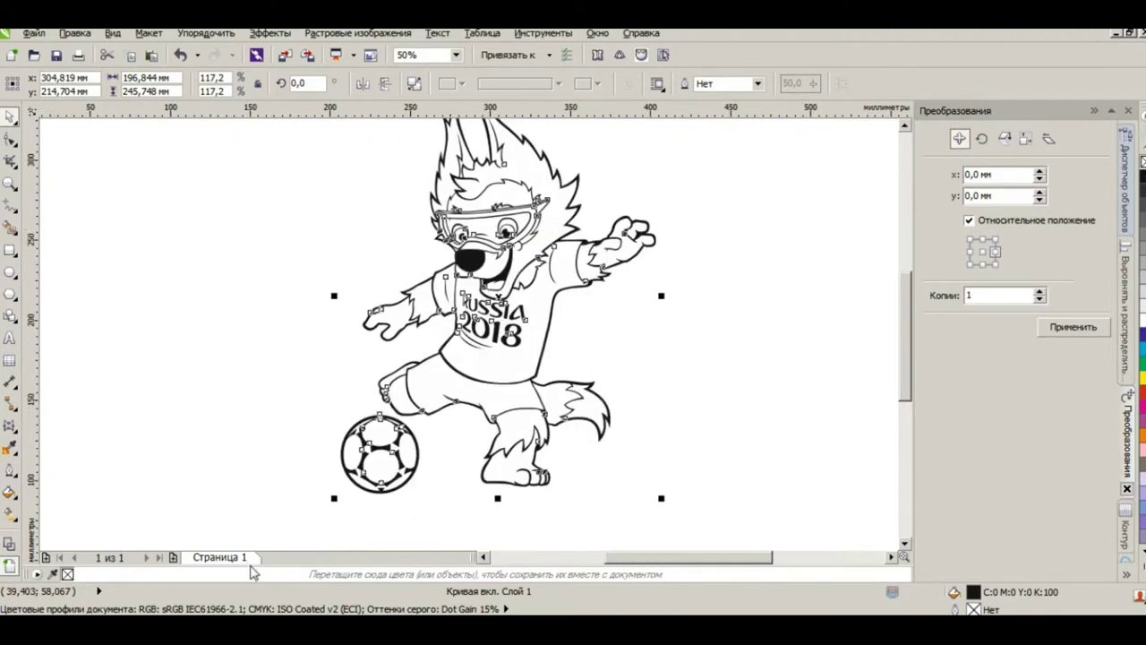
{"action": "left_click", "coordinate": [242, 378]}
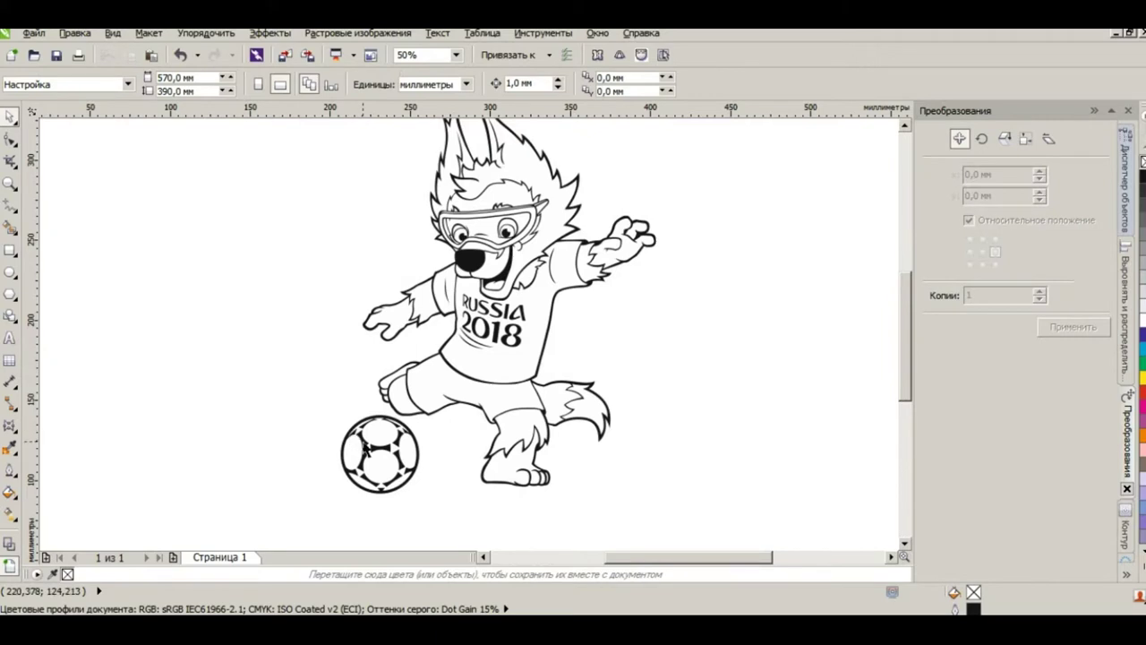
{"action": "left_click", "coordinate": [408, 437]}
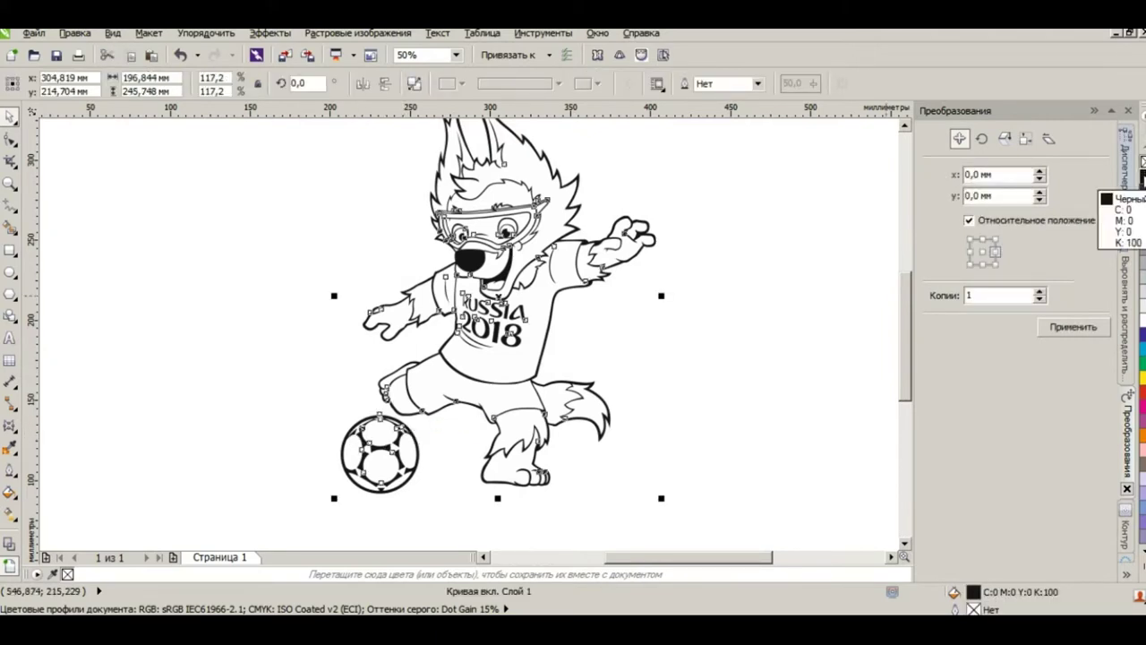
{"action": "left_click", "coordinate": [1141, 176]}
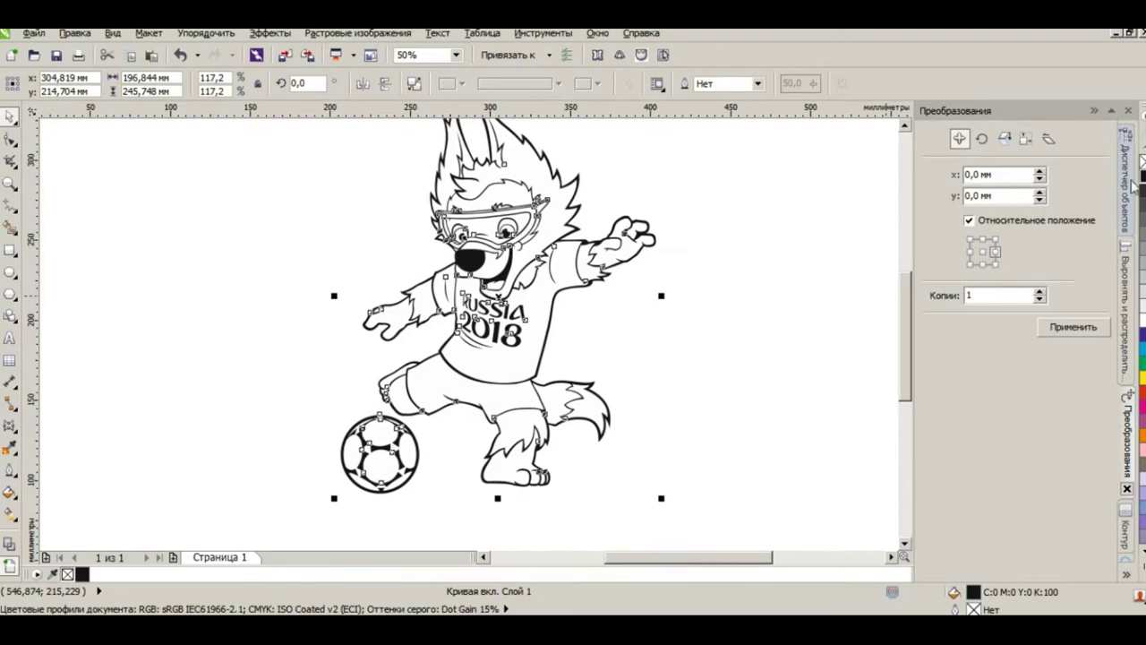
{"action": "left_click", "coordinate": [587, 329]}
Step: Delete the RUSS letters and their leftover slivers from the shirt using the Shape tool
{"action": "scroll", "coordinate": [484, 322], "scroll_direction": "up", "scroll_amount": 2}
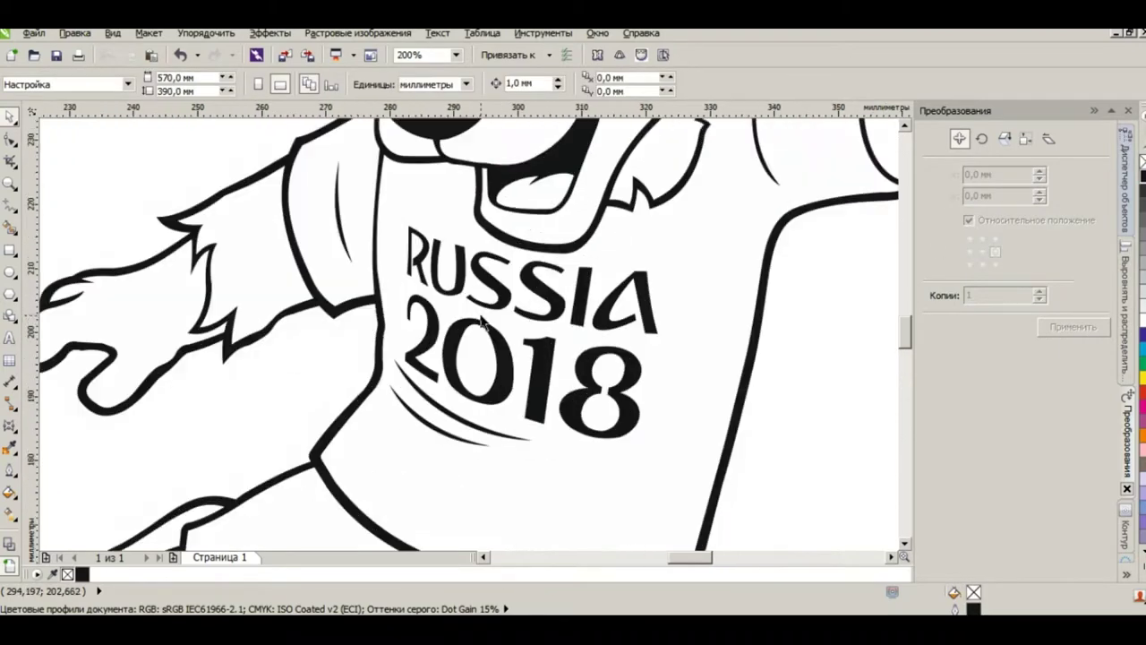
{"action": "left_click", "coordinate": [495, 340]}
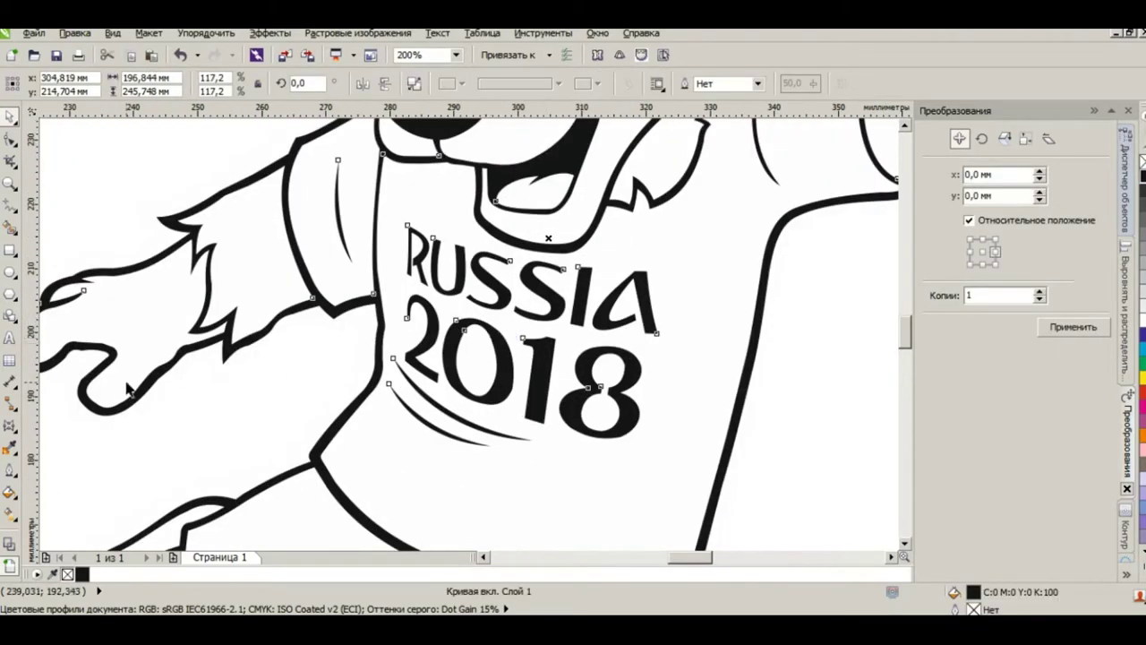
{"action": "left_click", "coordinate": [10, 139]}
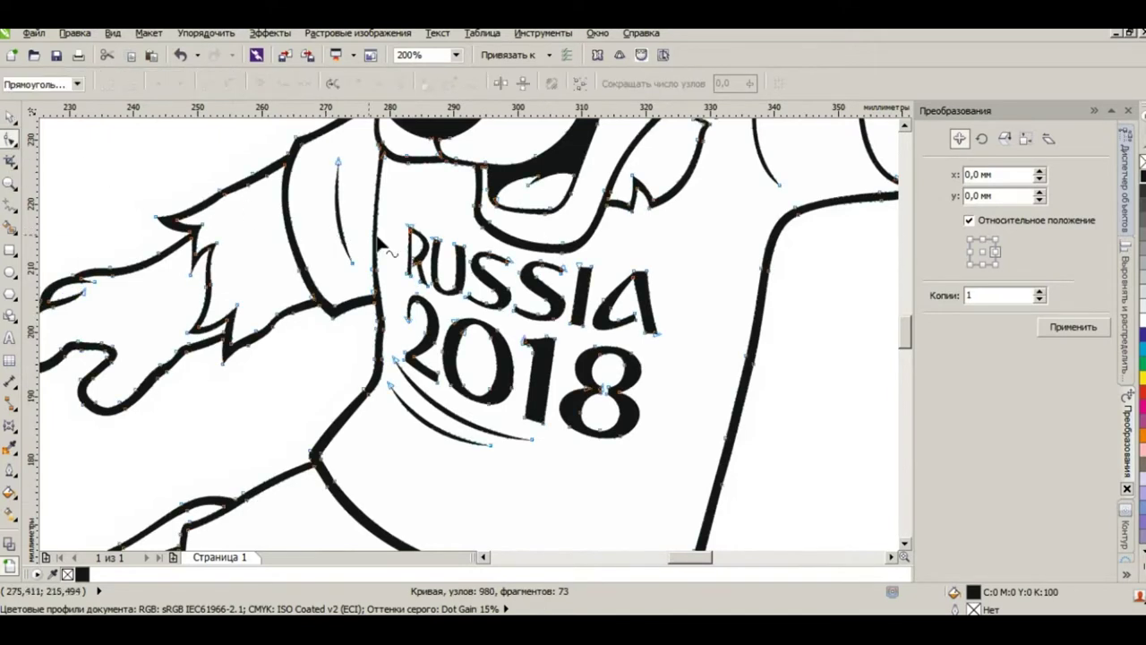
{"action": "scroll", "coordinate": [447, 297], "scroll_direction": "up", "scroll_amount": 2}
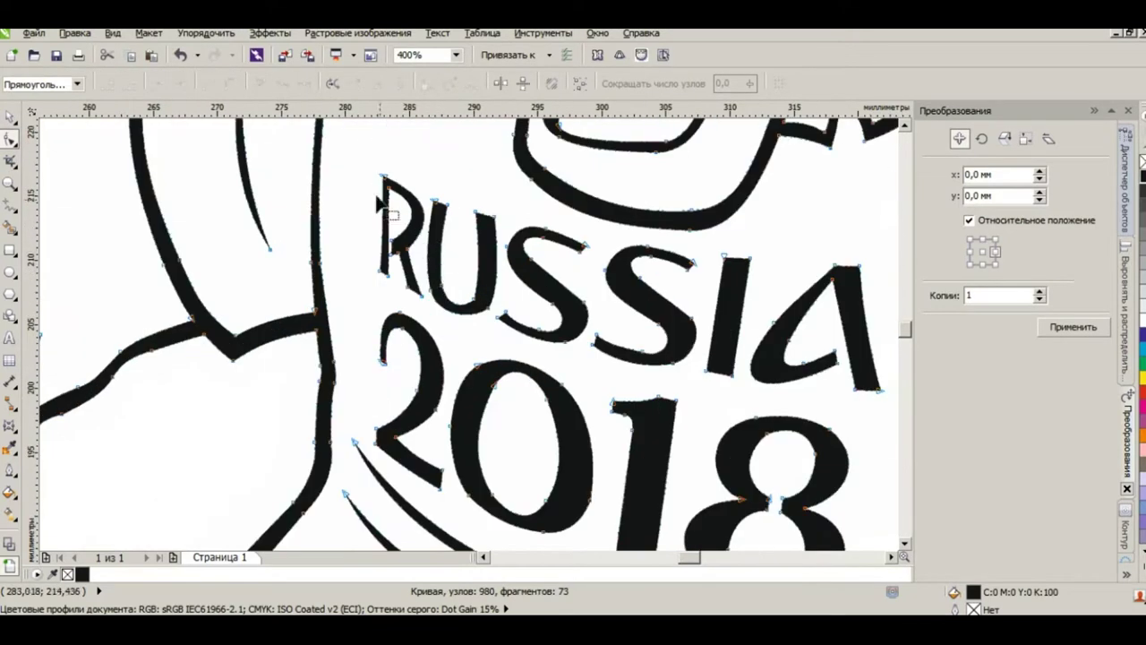
{"action": "left_click_drag", "start_coordinate": [371, 163], "coordinate": [510, 328]}
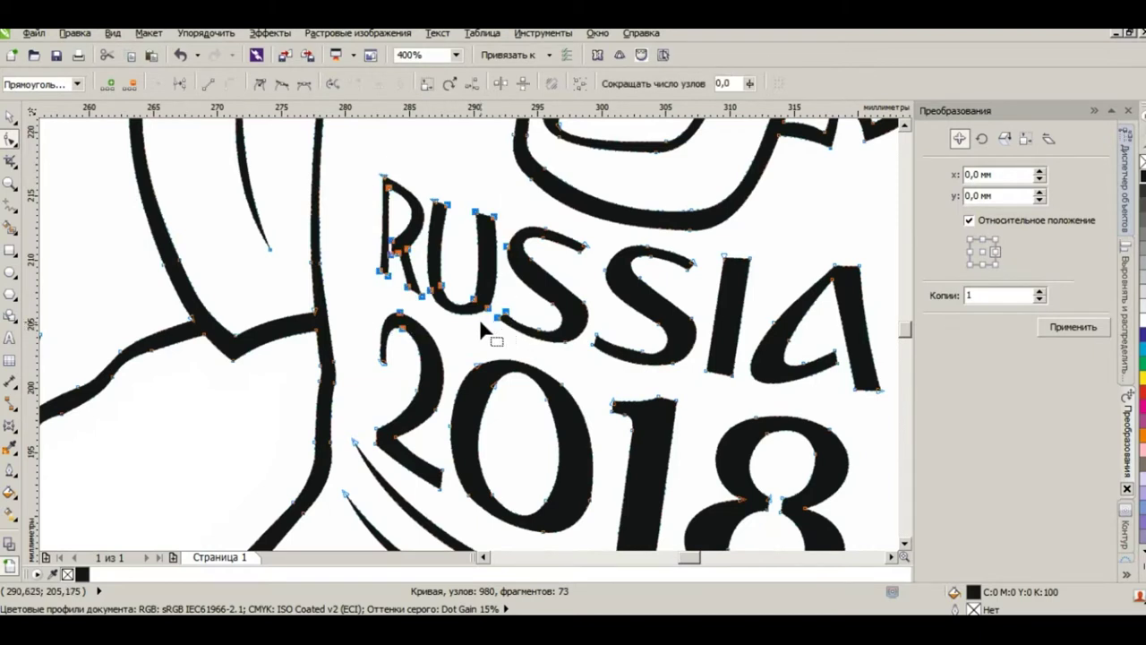
{"action": "key", "text": "Delete"}
{"action": "left_click_drag", "start_coordinate": [486, 210], "coordinate": [593, 356]}
{"action": "key", "text": "Delete"}
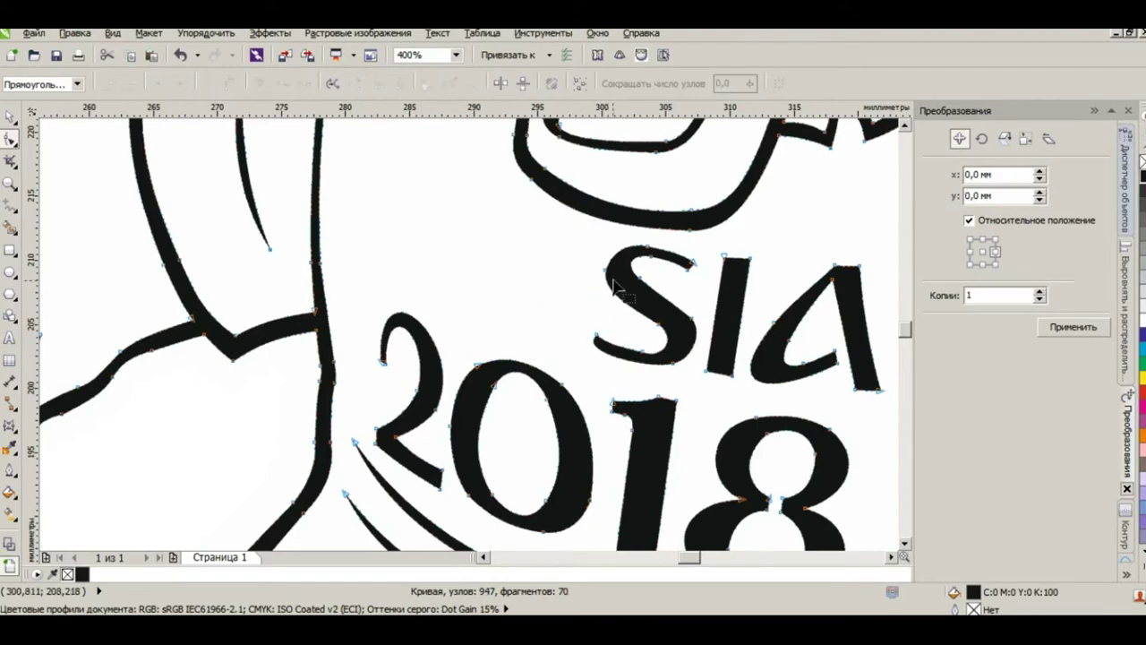
{"action": "left_click_drag", "start_coordinate": [583, 229], "coordinate": [675, 366]}
{"action": "key", "text": "Delete"}
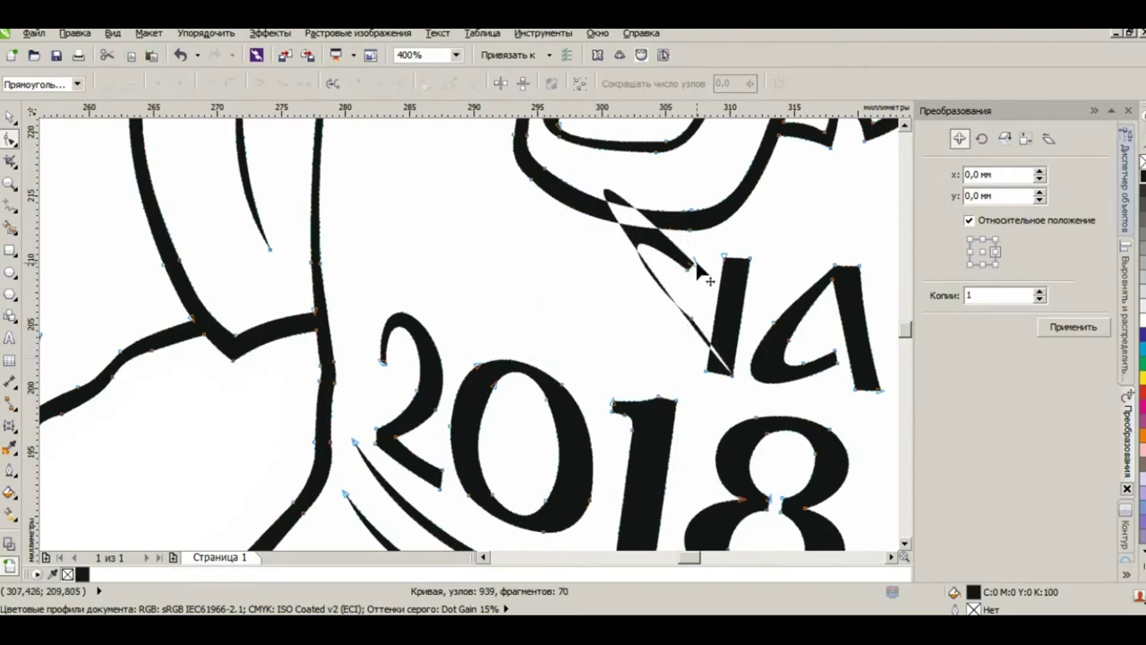
{"action": "left_click", "coordinate": [688, 308]}
{"action": "key", "text": "Delete"}
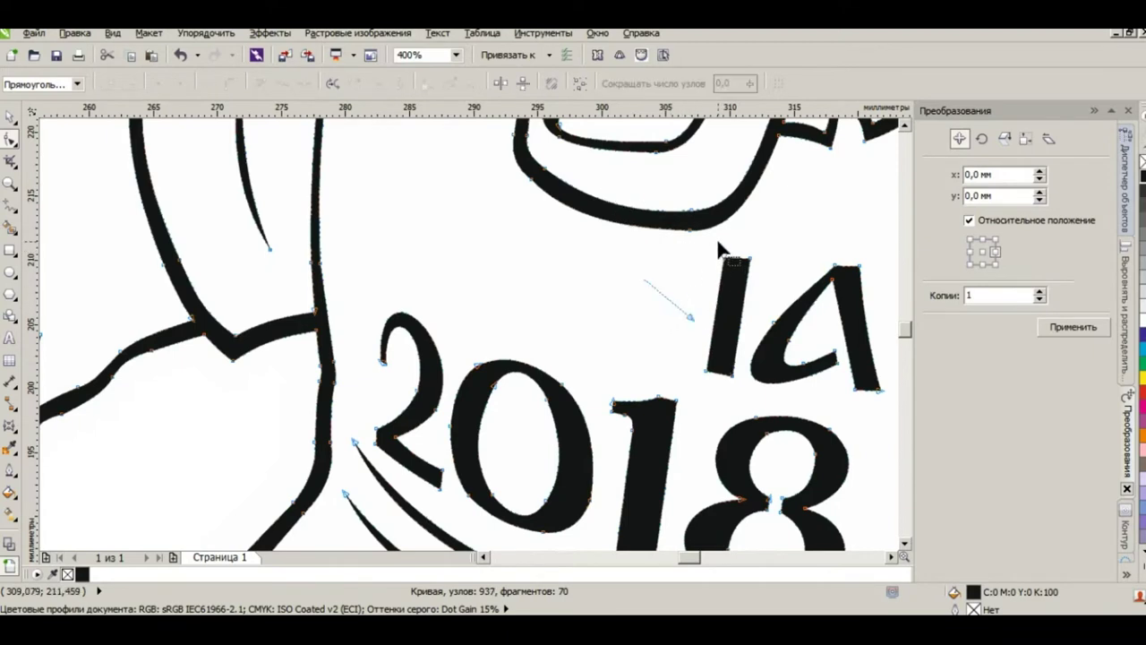
{"action": "left_click_drag", "start_coordinate": [656, 284], "coordinate": [696, 342]}
{"action": "key", "text": "Delete"}
Step: Delete the letters I and A from the shirt
{"action": "left_click_drag", "start_coordinate": [703, 252], "coordinate": [813, 404]}
{"action": "key", "text": "Delete"}
{"action": "scroll", "coordinate": [792, 338], "scroll_direction": "down", "scroll_amount": 2}
{"action": "scroll", "coordinate": [860, 322], "scroll_direction": "up", "scroll_amount": 2}
{"action": "left_click_drag", "start_coordinate": [841, 205], "coordinate": [670, 383]}
{"action": "key", "text": "Delete"}
{"action": "scroll", "coordinate": [697, 320], "scroll_direction": "down", "scroll_amount": 2}
{"action": "scroll", "coordinate": [721, 443], "scroll_direction": "up", "scroll_amount": 2}
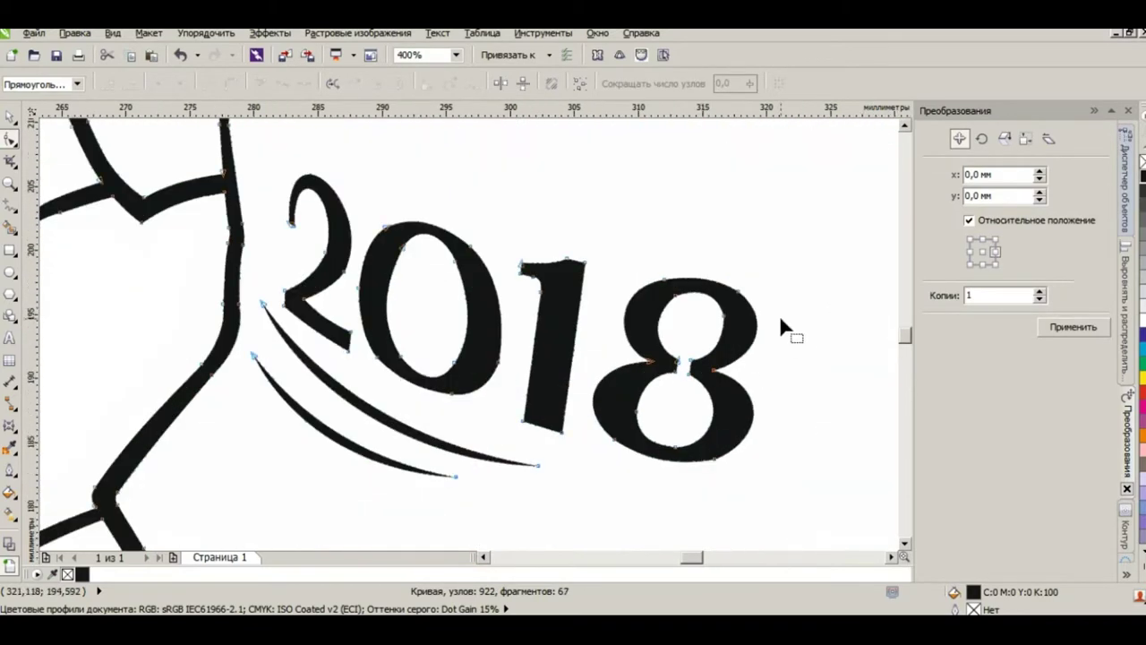
Step: Delete the 2018 digits, leaving only the two swoosh strokes, and return to the Pick tool
{"action": "left_click_drag", "start_coordinate": [779, 303], "coordinate": [583, 469]}
{"action": "key", "text": "Delete"}
{"action": "left_click_drag", "start_coordinate": [627, 231], "coordinate": [491, 427]}
{"action": "key", "text": "Delete"}
{"action": "left_click_drag", "start_coordinate": [542, 172], "coordinate": [351, 404]}
{"action": "key", "text": "Delete"}
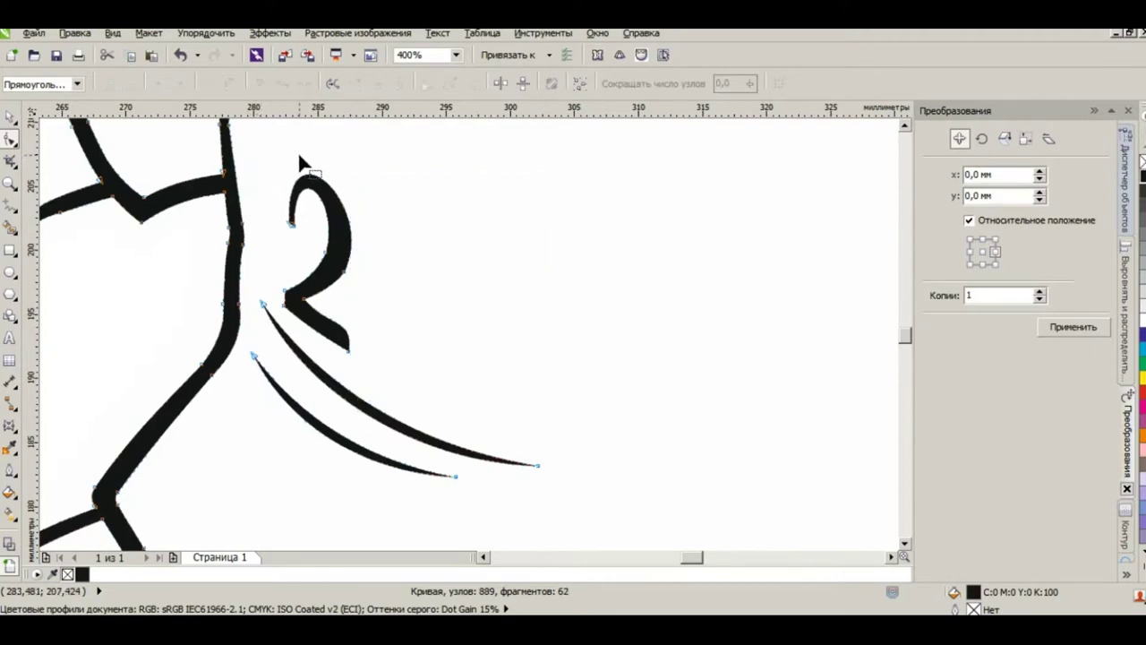
{"action": "left_click_drag", "start_coordinate": [276, 157], "coordinate": [333, 356]}
{"action": "key", "text": "Delete"}
{"action": "key", "text": "Delete"}
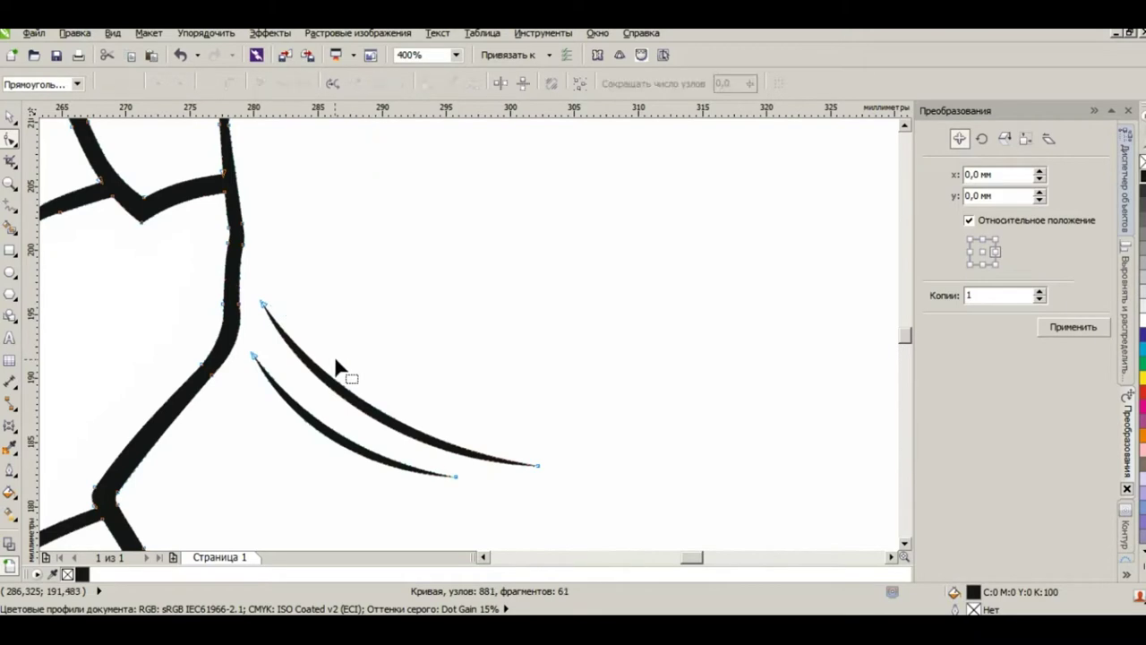
{"action": "left_click", "coordinate": [11, 117]}
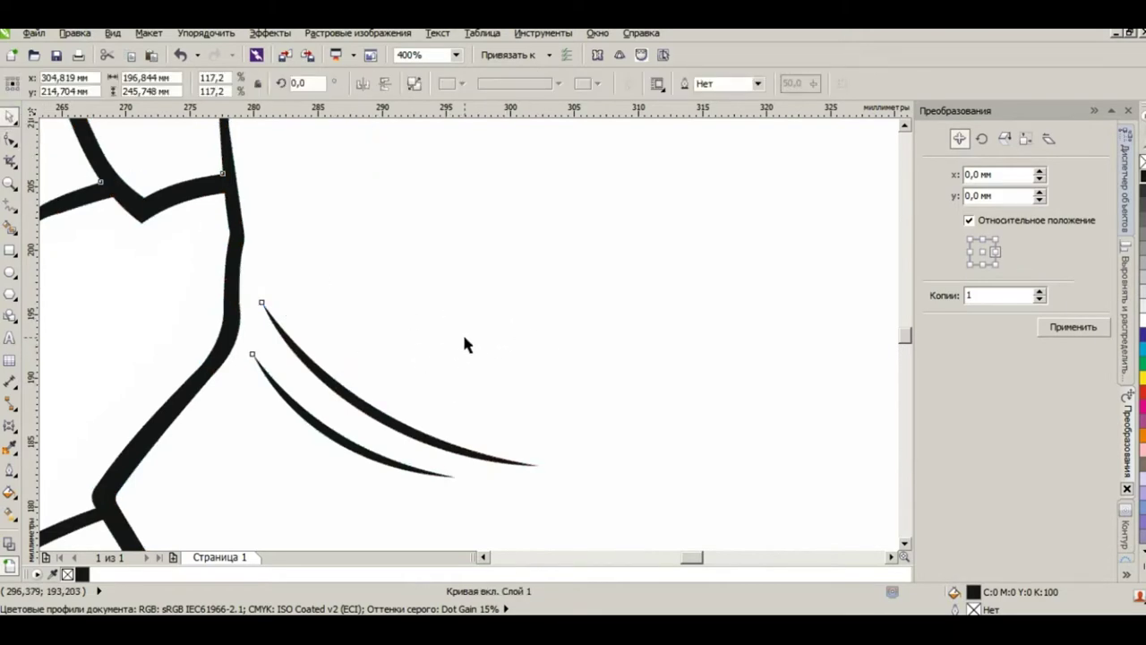
Step: Zoom out and start typing the surname as a text line left of the mascot
{"action": "scroll", "coordinate": [462, 337], "scroll_direction": "down", "scroll_amount": 2}
{"action": "scroll", "coordinate": [554, 234], "scroll_direction": "down", "scroll_amount": 4}
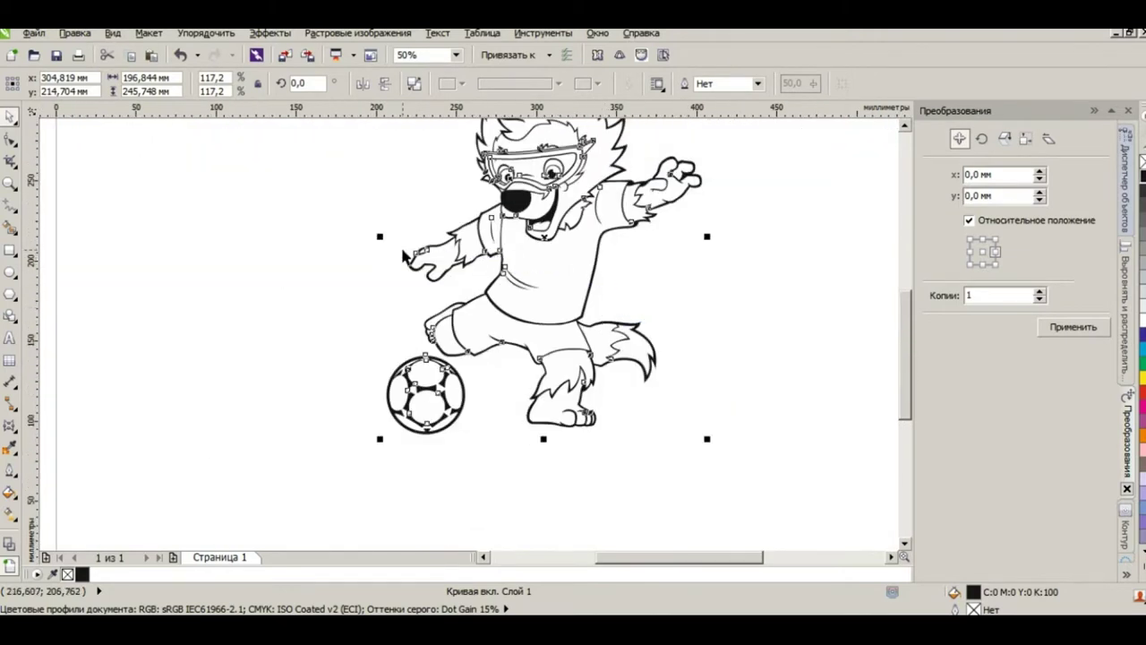
{"action": "scroll", "coordinate": [402, 258], "scroll_direction": "left", "scroll_amount": 3}
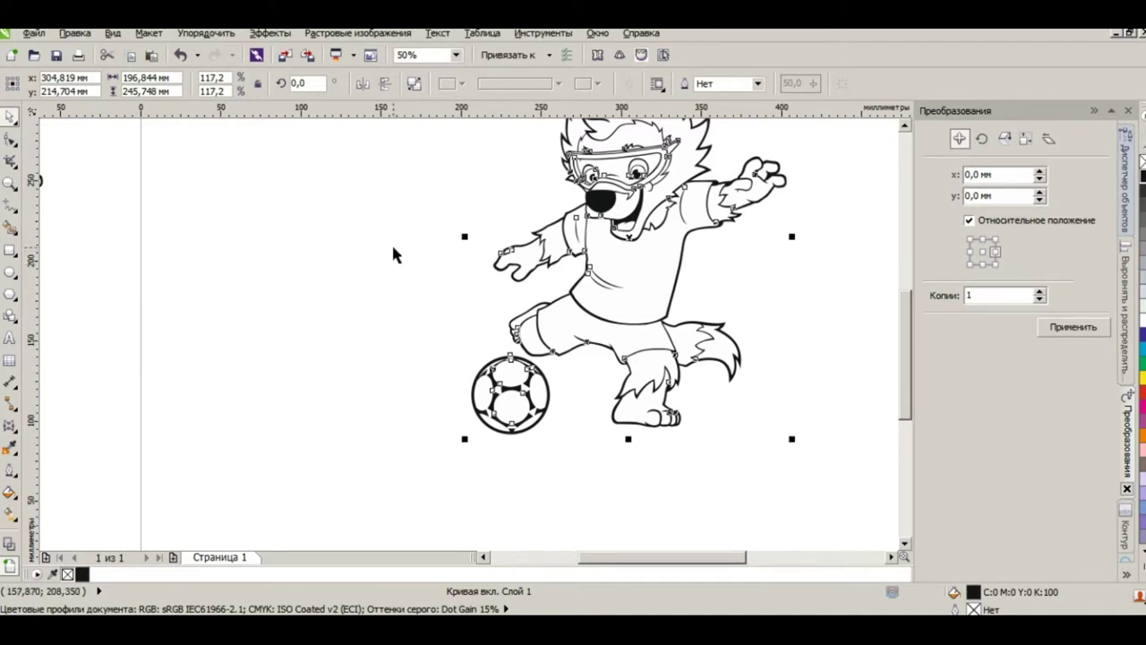
{"action": "left_click", "coordinate": [10, 338]}
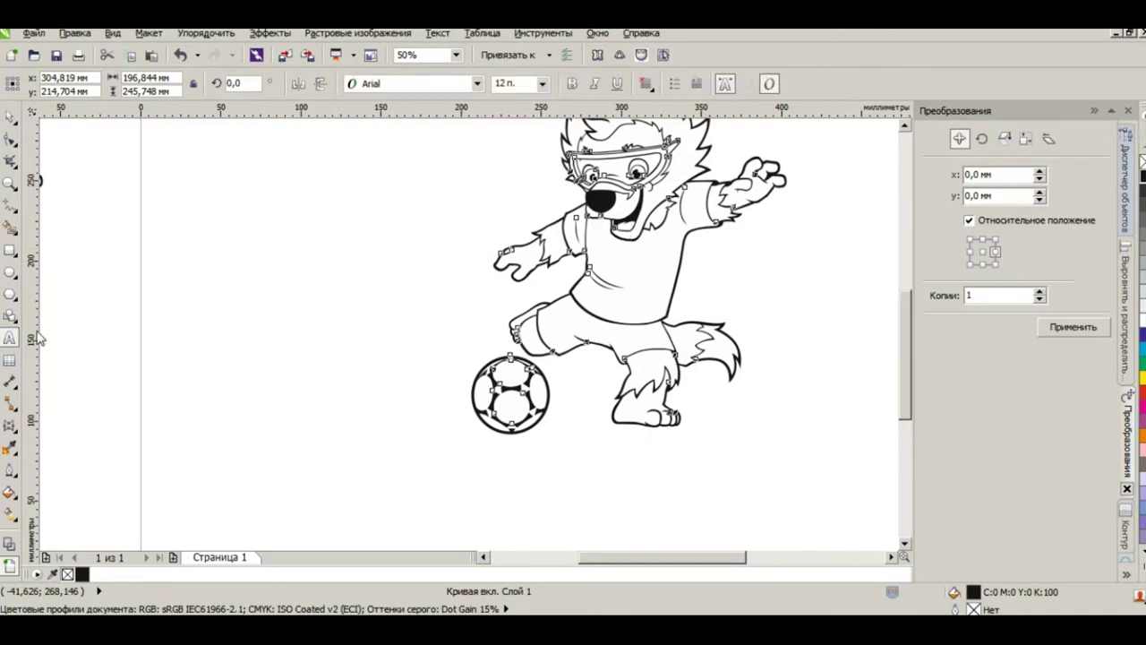
{"action": "left_click", "coordinate": [100, 233]}
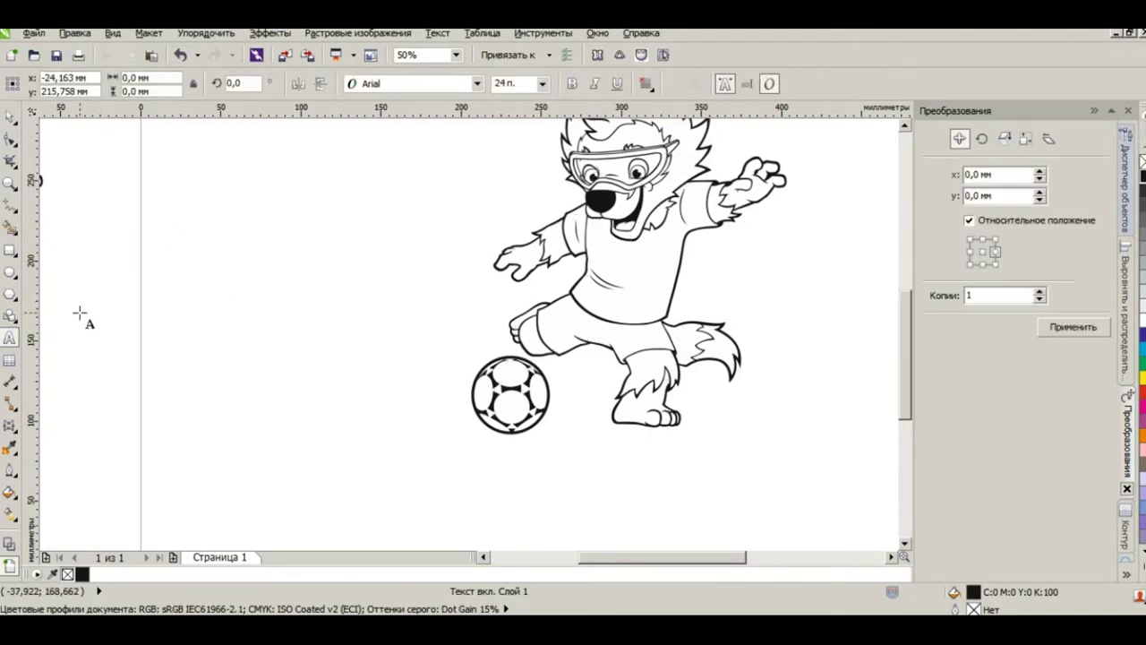
{"action": "type", "text": "ПЕРЕЛЫГИН"}
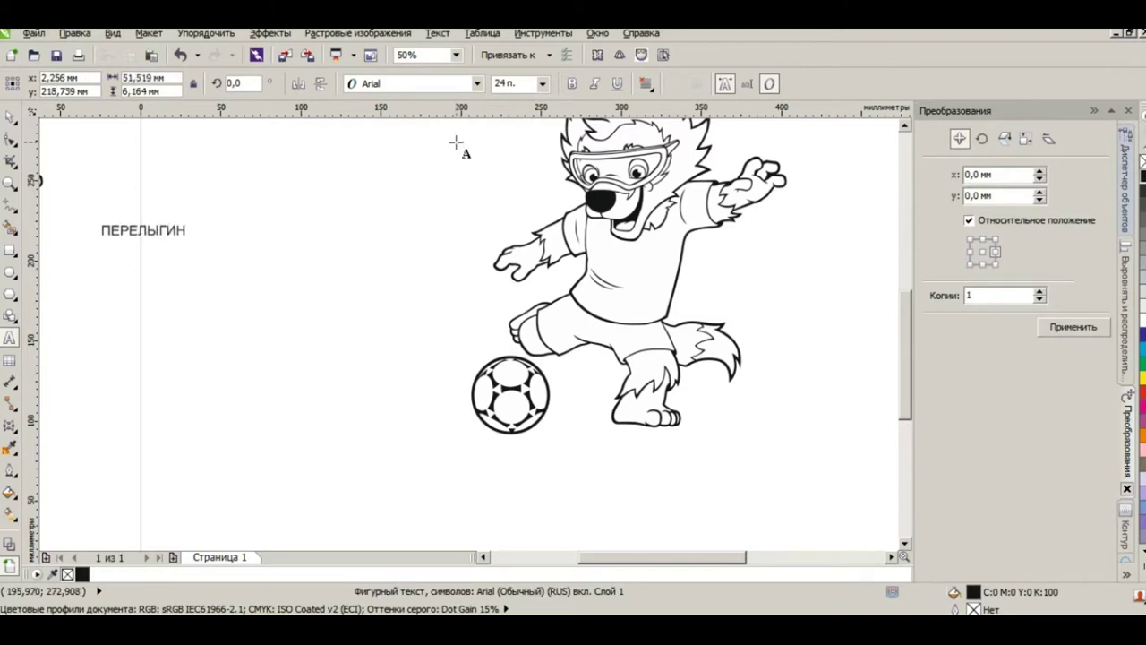
Step: Set the surname in DIN Pro Cond Black and enlarge it to about 63 pt
{"action": "key", "text": "ctrl+a"}
{"action": "left_click", "coordinate": [476, 83]}
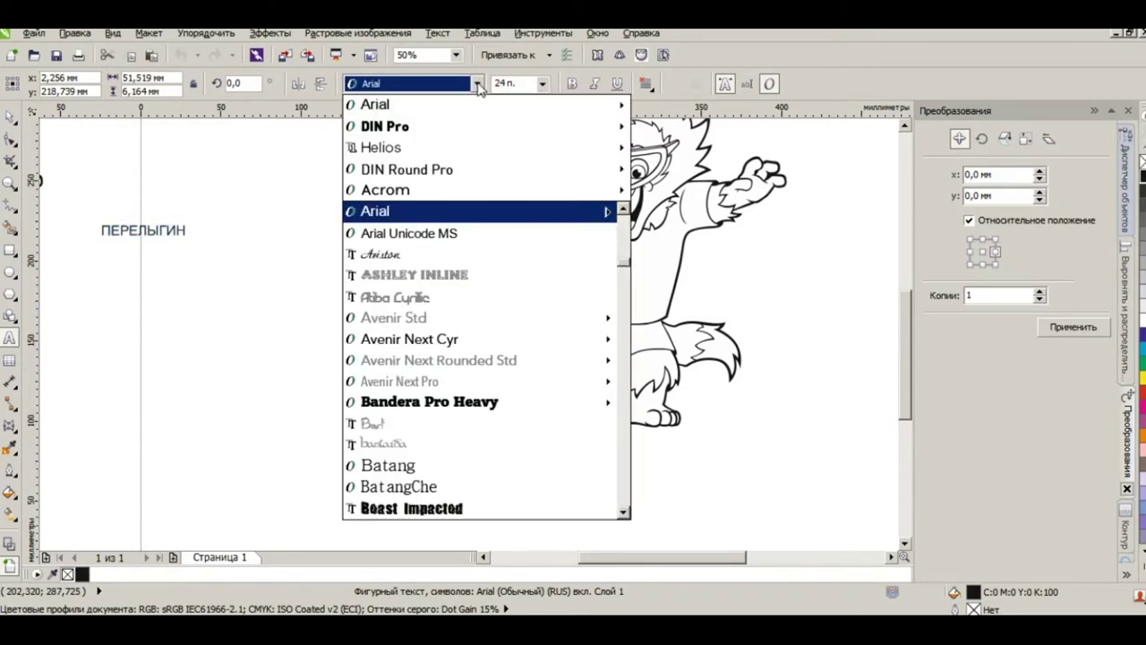
{"action": "mouse_move", "coordinate": [540, 128]}
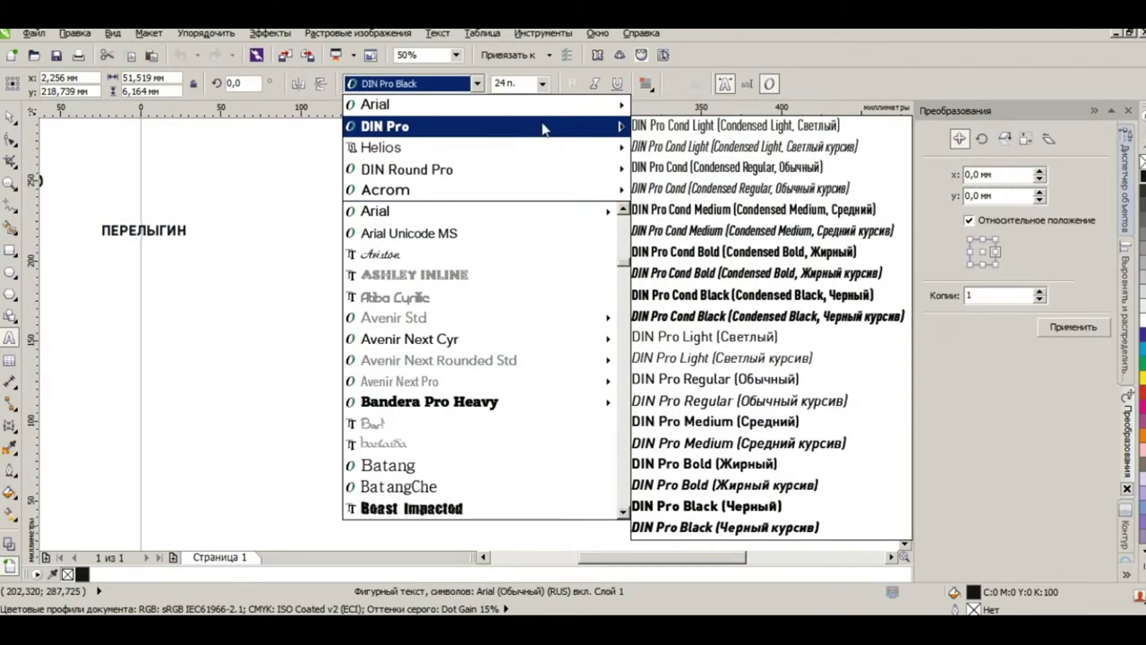
{"action": "left_click", "coordinate": [674, 297]}
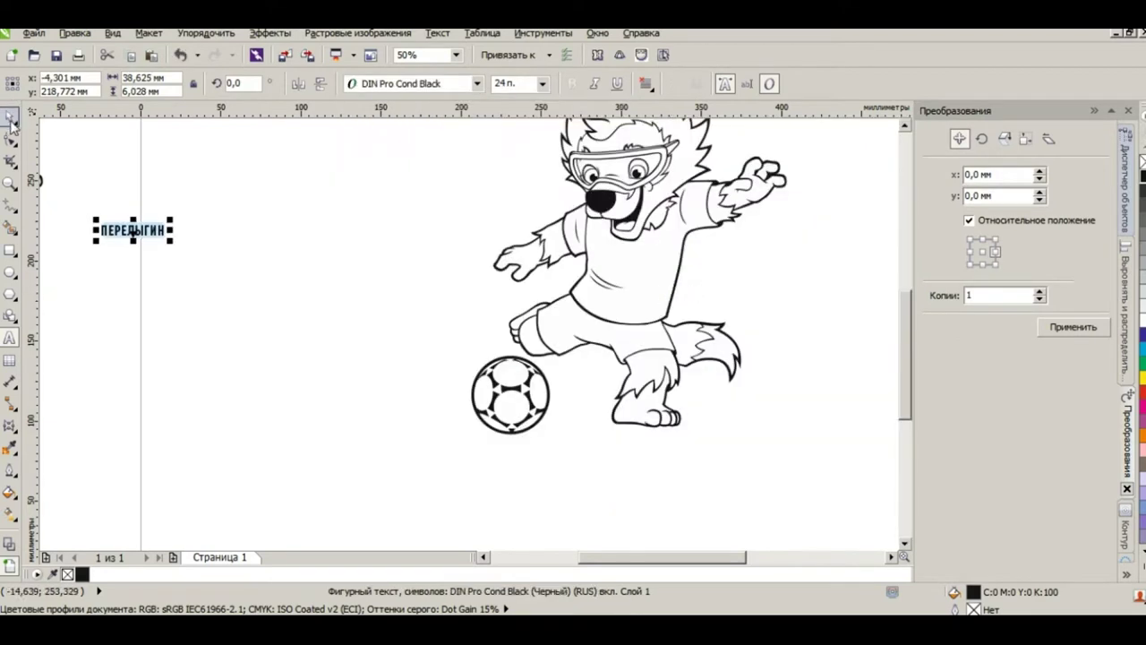
{"action": "left_click_drag", "start_coordinate": [169, 242], "coordinate": [274, 260]}
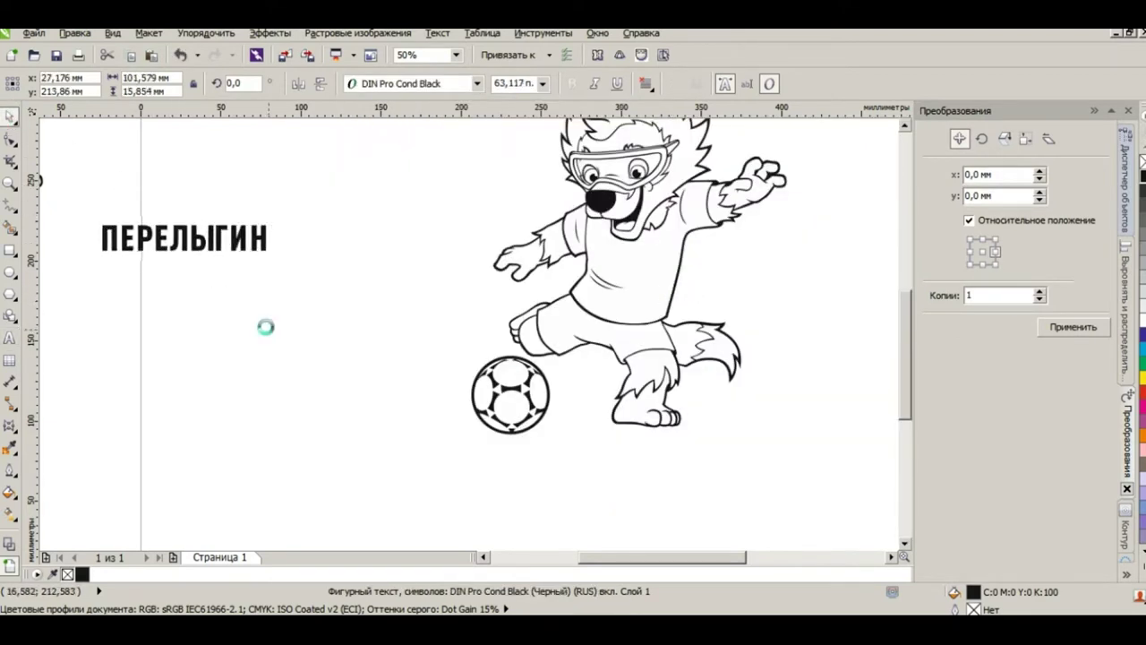
{"action": "left_click_drag", "start_coordinate": [199, 240], "coordinate": [163, 244]}
Step: Drop a duplicate of the surname below the original and select its text
{"action": "right_click", "coordinate": [164, 245]}
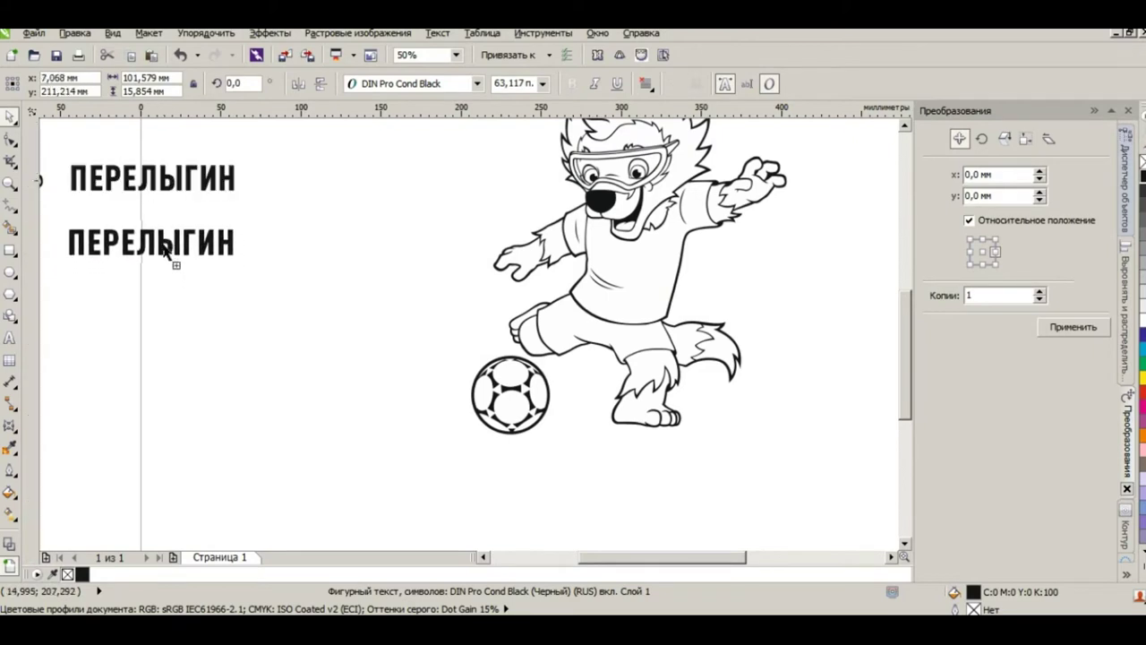
{"action": "double_click", "coordinate": [186, 235]}
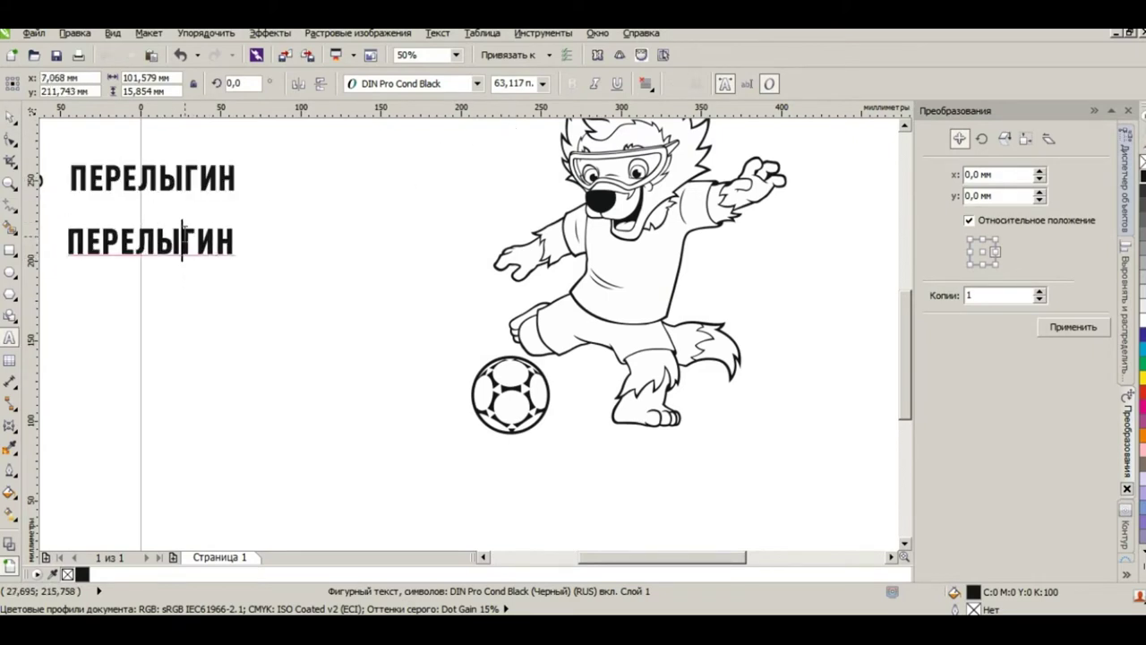
{"action": "key", "text": "ctrl+a"}
Step: Change the duplicated surname's font to Co Headline Corp Bold
{"action": "left_click", "coordinate": [478, 83]}
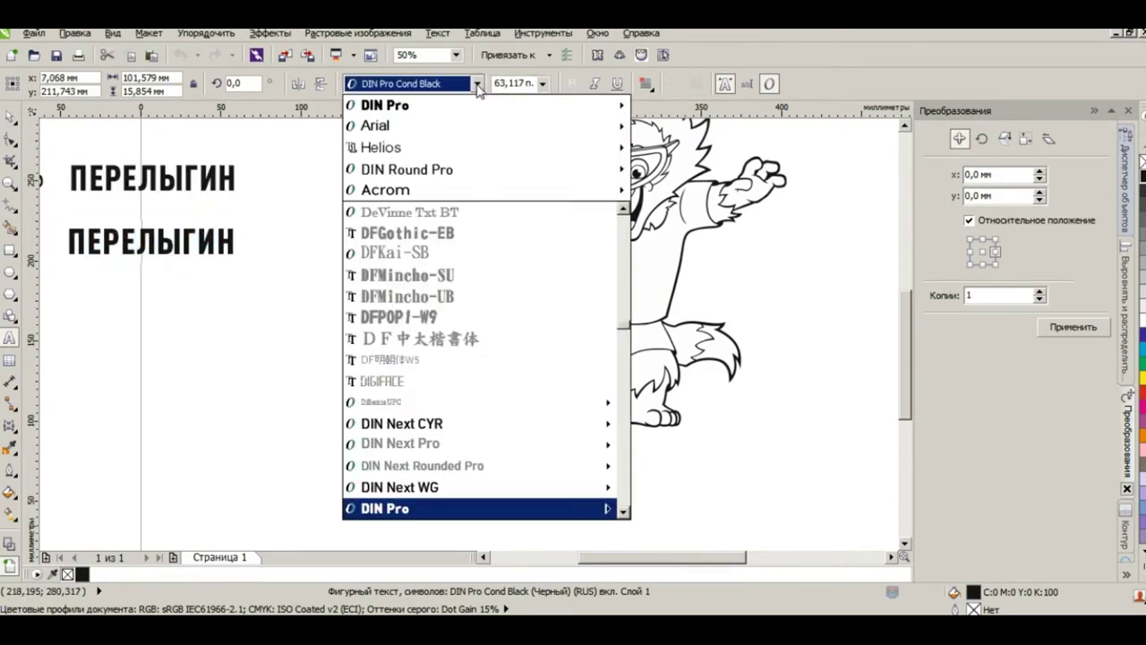
{"action": "left_click_drag", "start_coordinate": [624, 331], "coordinate": [623, 215]}
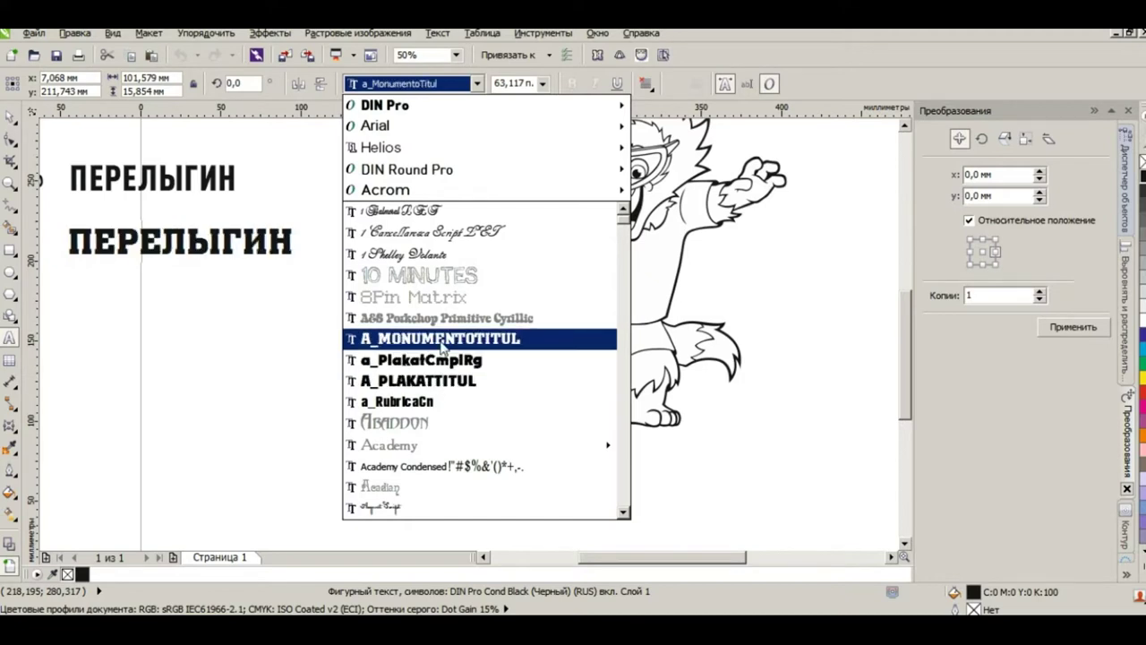
{"action": "scroll", "coordinate": [441, 351], "scroll_direction": "down", "scroll_amount": 6}
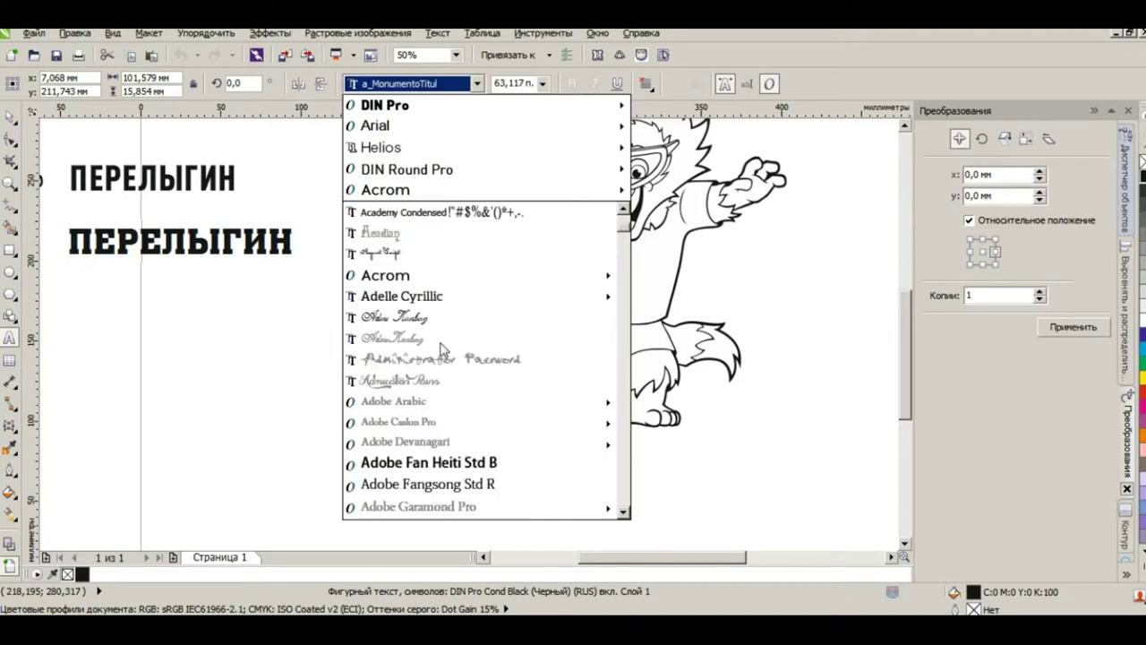
{"action": "scroll", "coordinate": [442, 349], "scroll_direction": "down", "scroll_amount": 4}
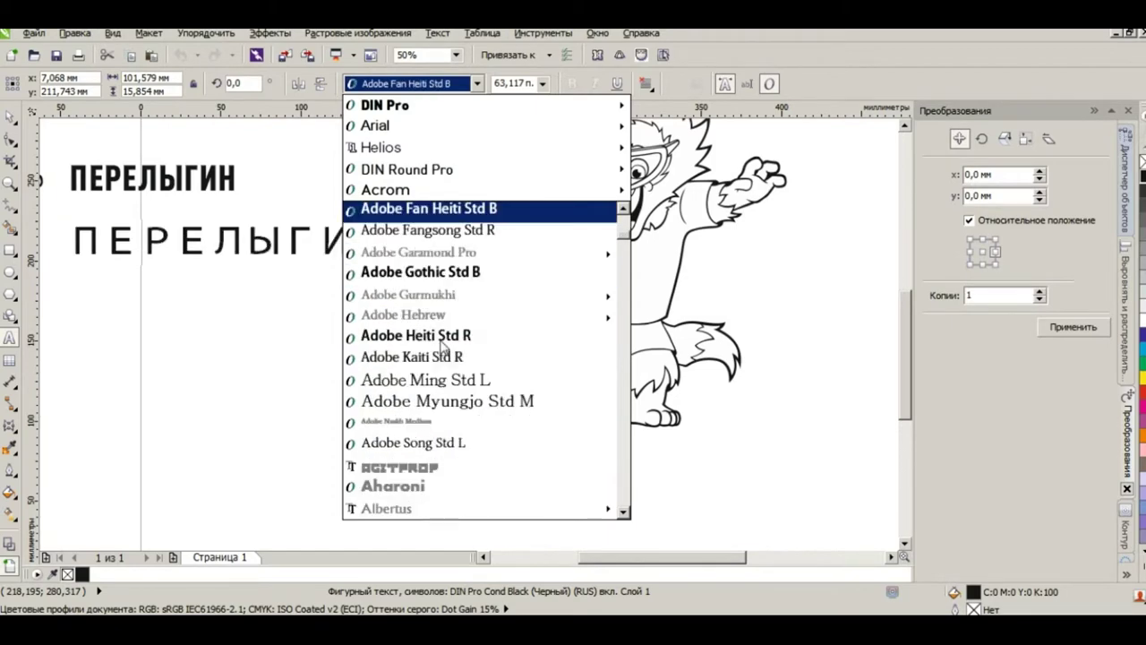
{"action": "scroll", "coordinate": [441, 350], "scroll_direction": "down", "scroll_amount": 2}
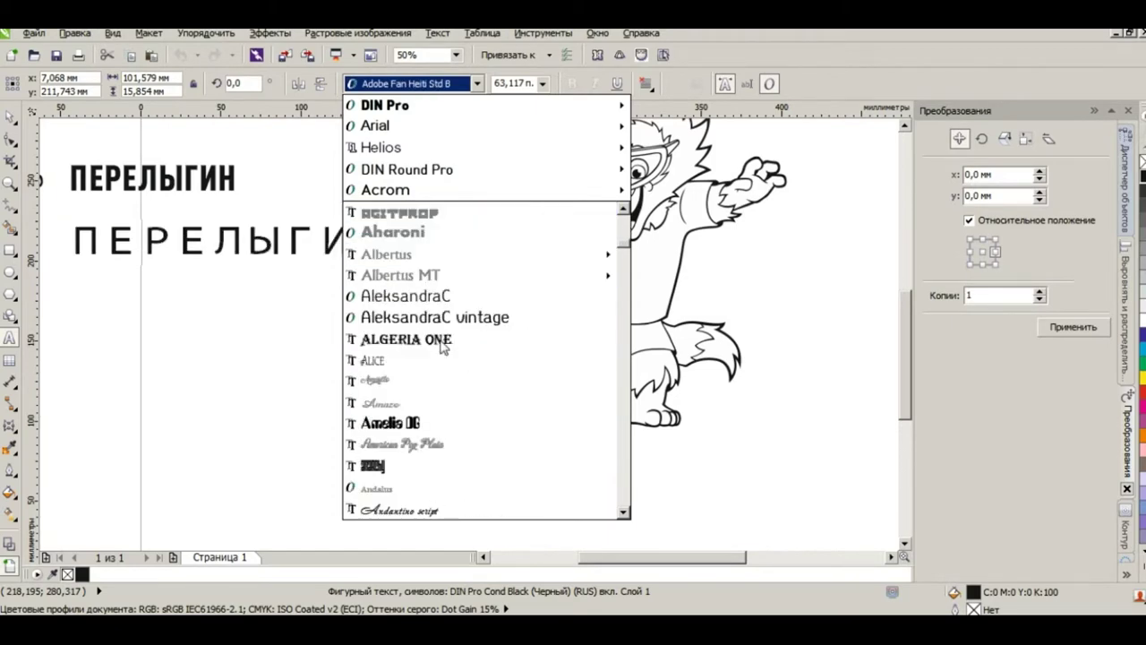
{"action": "scroll", "coordinate": [441, 348], "scroll_direction": "down", "scroll_amount": 2}
{"action": "scroll", "coordinate": [442, 347], "scroll_direction": "down", "scroll_amount": 1}
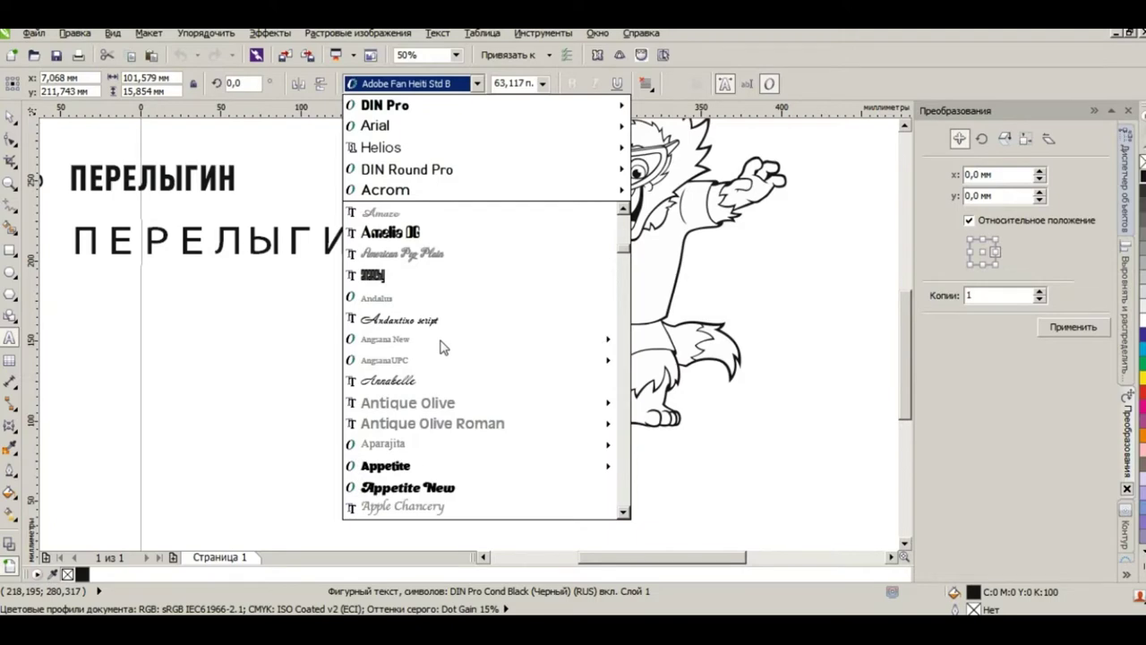
{"action": "scroll", "coordinate": [441, 348], "scroll_direction": "down", "scroll_amount": 2}
{"action": "scroll", "coordinate": [442, 348], "scroll_direction": "down", "scroll_amount": 5}
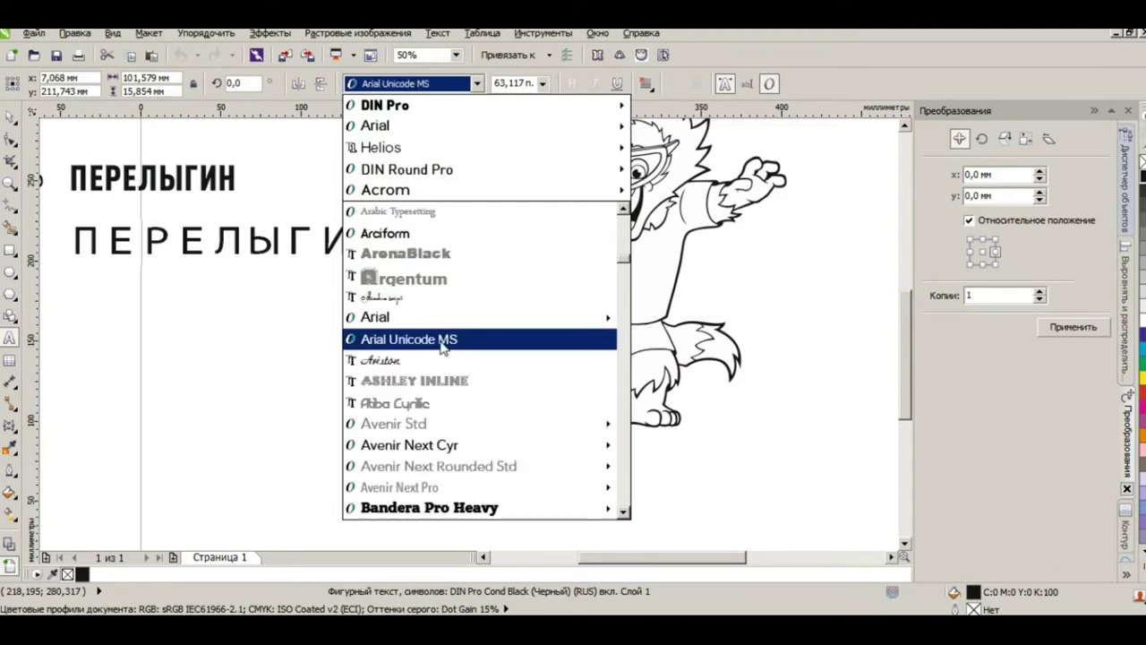
{"action": "scroll", "coordinate": [543, 313], "scroll_direction": "down", "scroll_amount": 1}
{"action": "scroll", "coordinate": [543, 313], "scroll_direction": "down", "scroll_amount": 1}
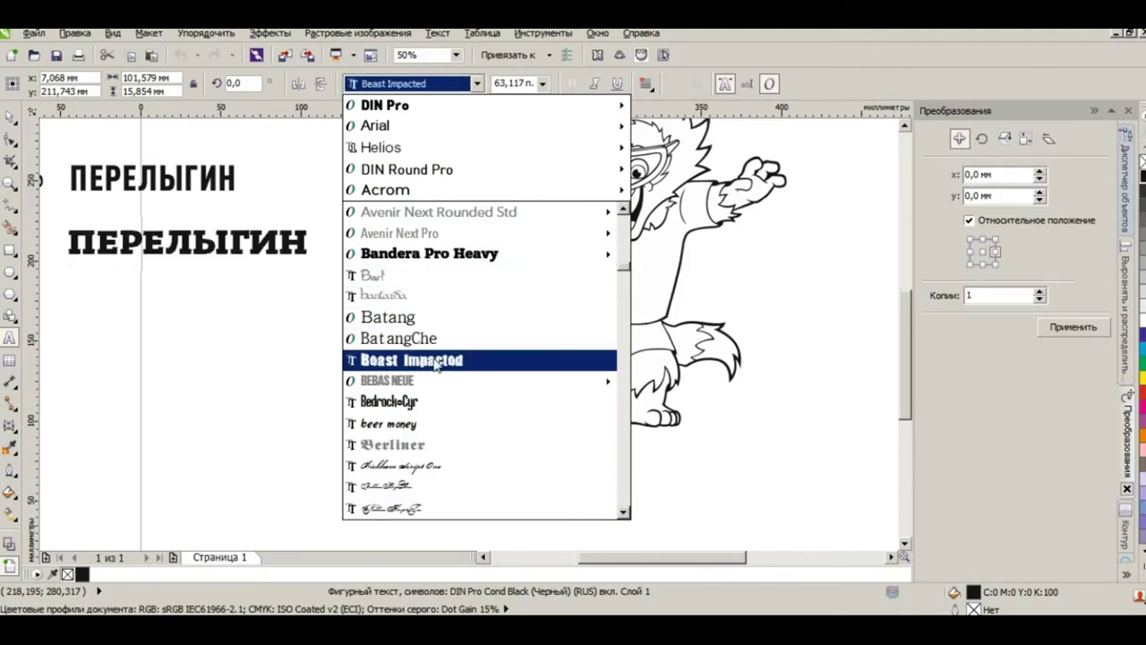
{"action": "scroll", "coordinate": [435, 363], "scroll_direction": "down", "scroll_amount": 3}
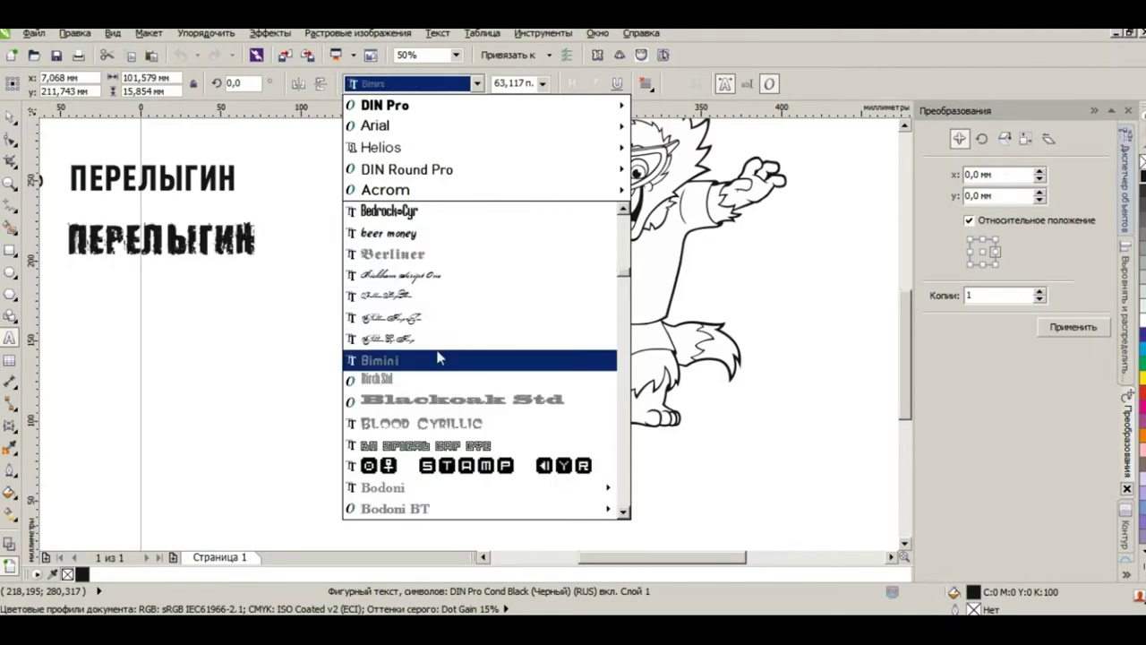
{"action": "scroll", "coordinate": [439, 358], "scroll_direction": "down", "scroll_amount": 4}
{"action": "scroll", "coordinate": [439, 356], "scroll_direction": "down", "scroll_amount": 3}
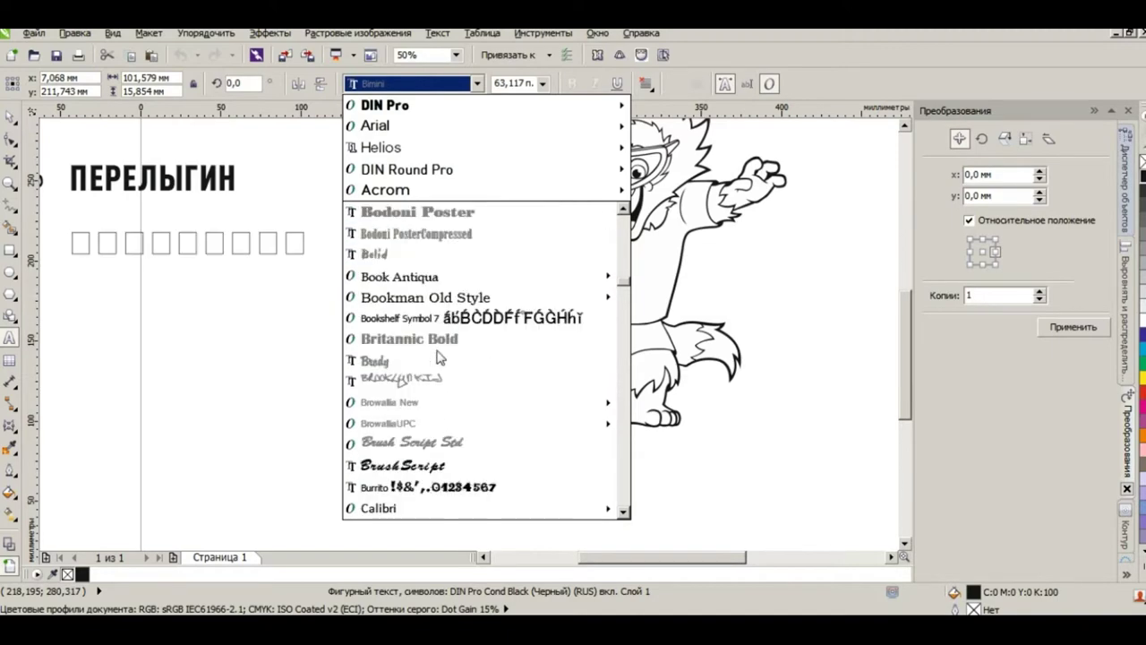
{"action": "scroll", "coordinate": [439, 358], "scroll_direction": "down", "scroll_amount": 8}
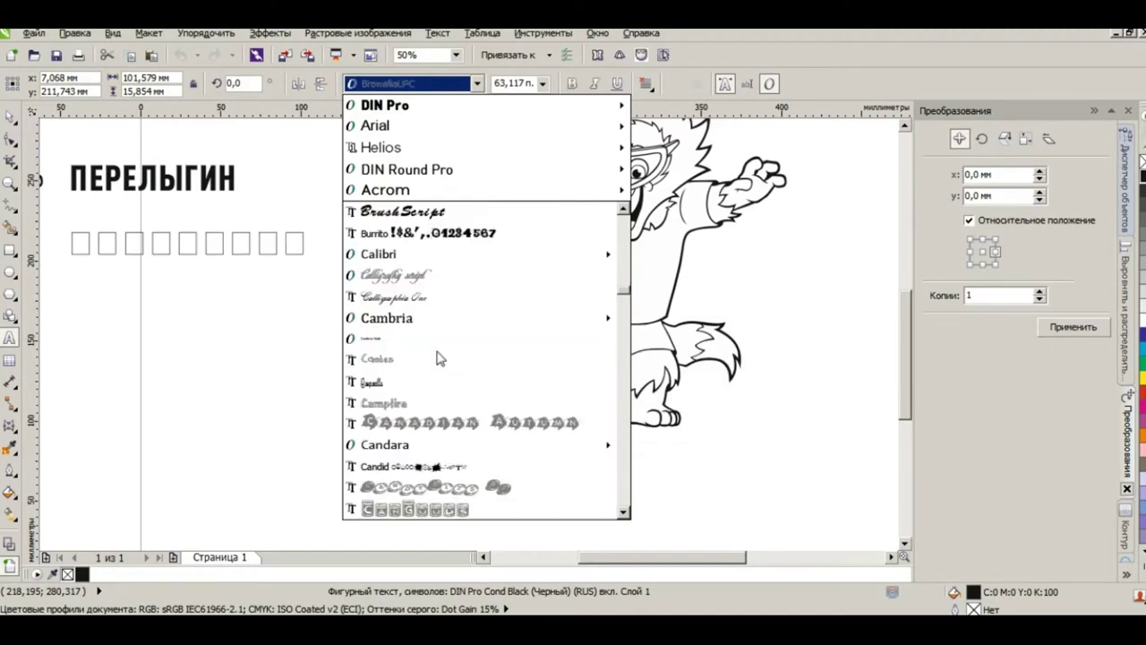
{"action": "scroll", "coordinate": [541, 336], "scroll_direction": "down", "scroll_amount": 3}
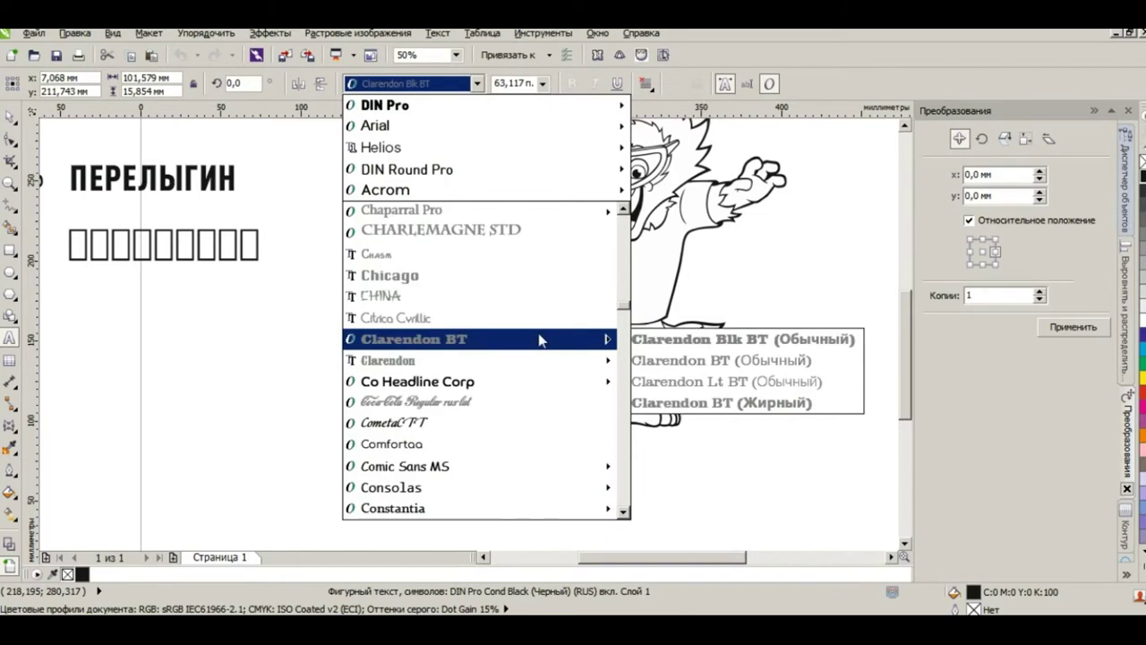
{"action": "mouse_move", "coordinate": [516, 327]}
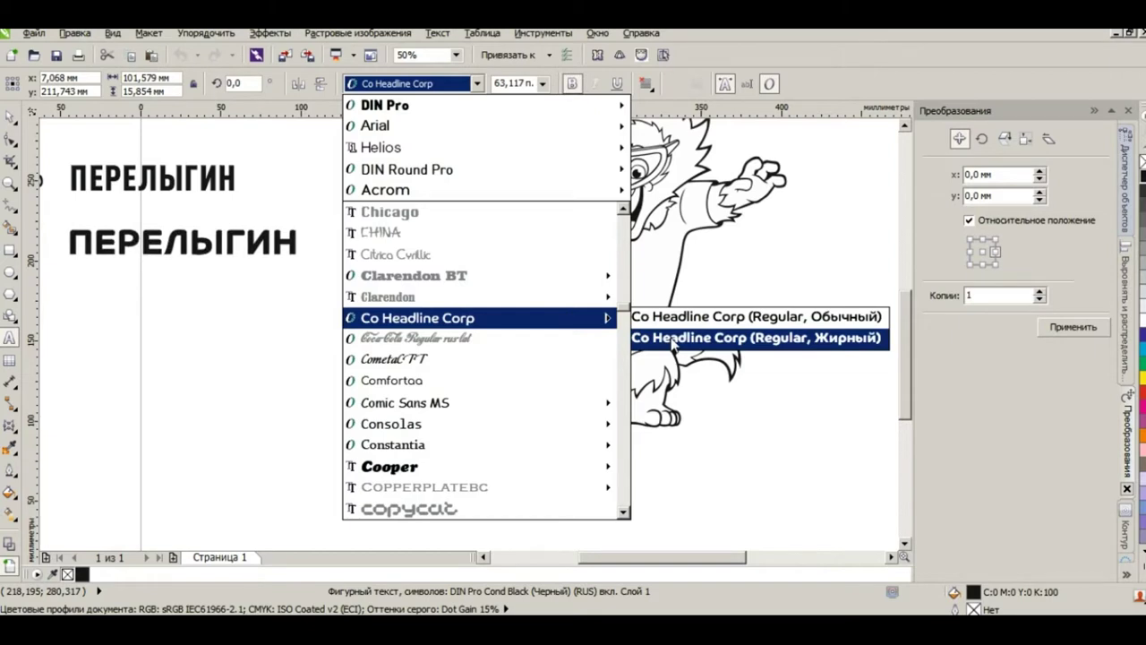
{"action": "left_click", "coordinate": [673, 338]}
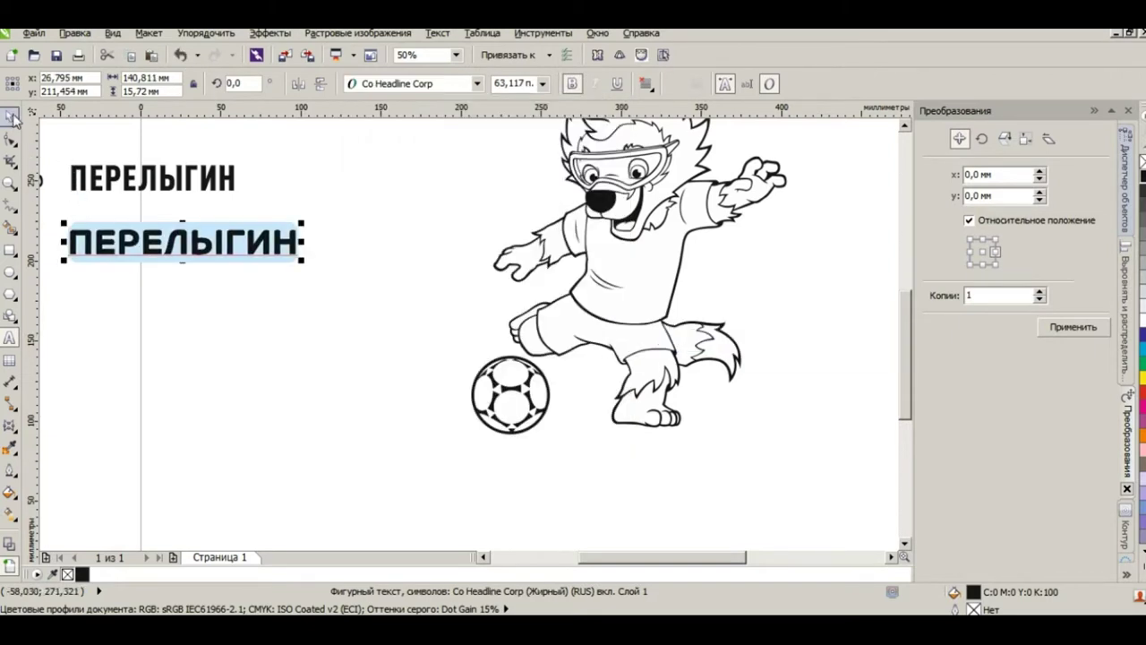
Step: Move the bold copy down and add a 41 line under the condensed surname
{"action": "left_click", "coordinate": [7, 119]}
{"action": "left_click_drag", "start_coordinate": [179, 243], "coordinate": [176, 295]}
{"action": "left_click", "coordinate": [188, 181]}
{"action": "left_click_drag", "start_coordinate": [154, 179], "coordinate": [154, 226]}
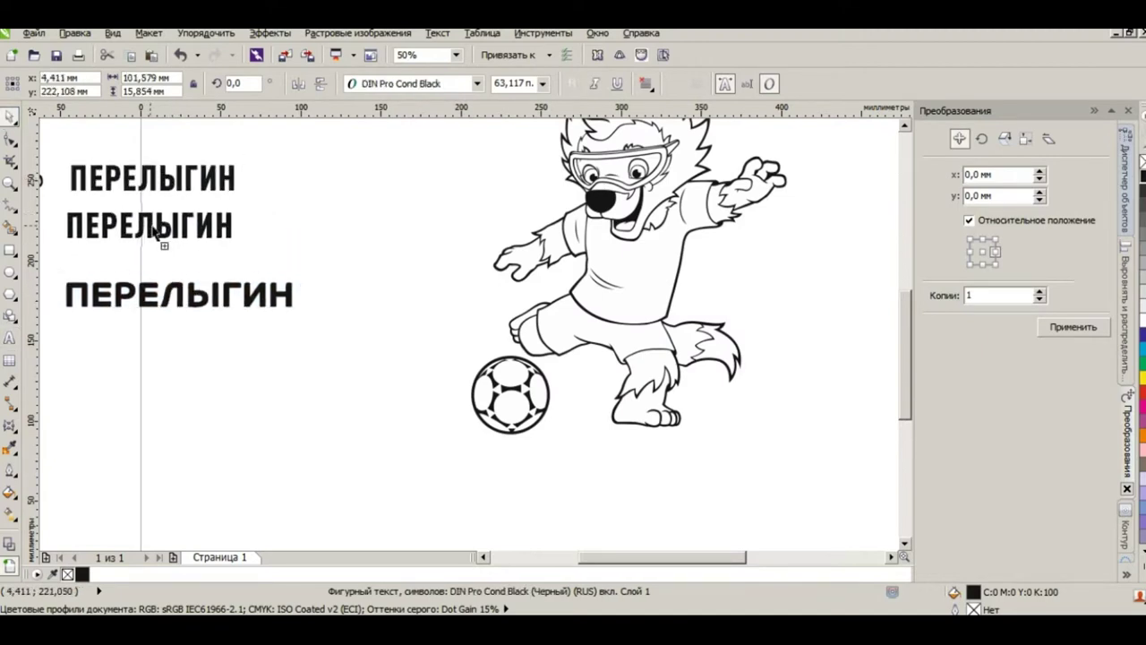
{"action": "double_click", "coordinate": [154, 226]}
{"action": "double_click", "coordinate": [154, 227]}
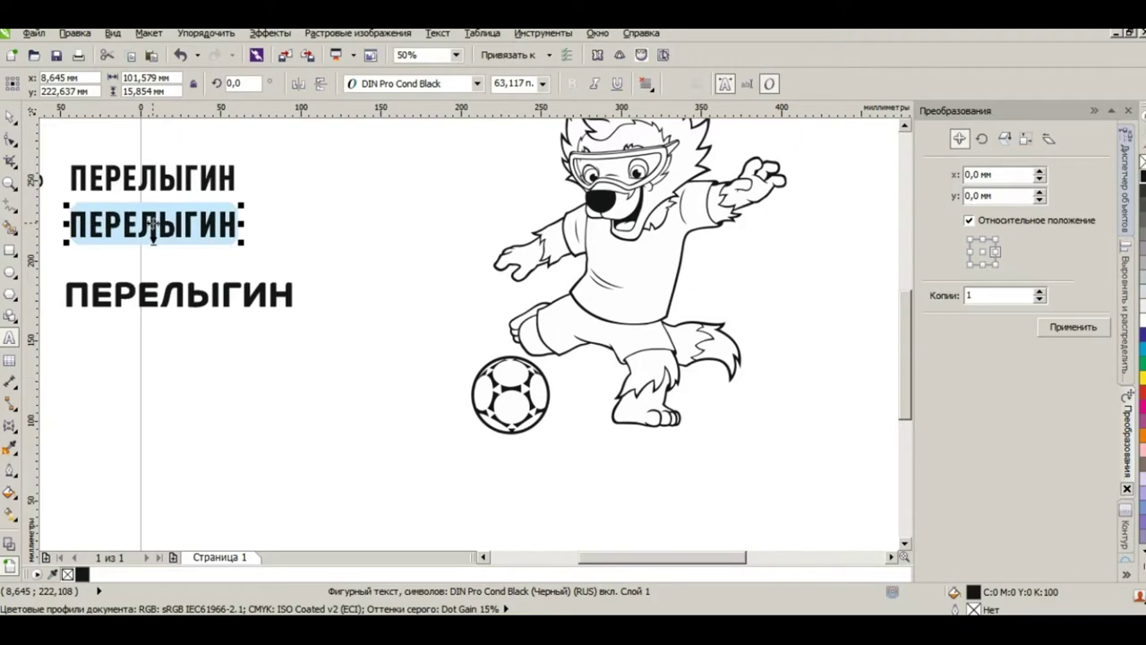
{"action": "type", "text": "41"}
{"action": "left_click", "coordinate": [9, 117]}
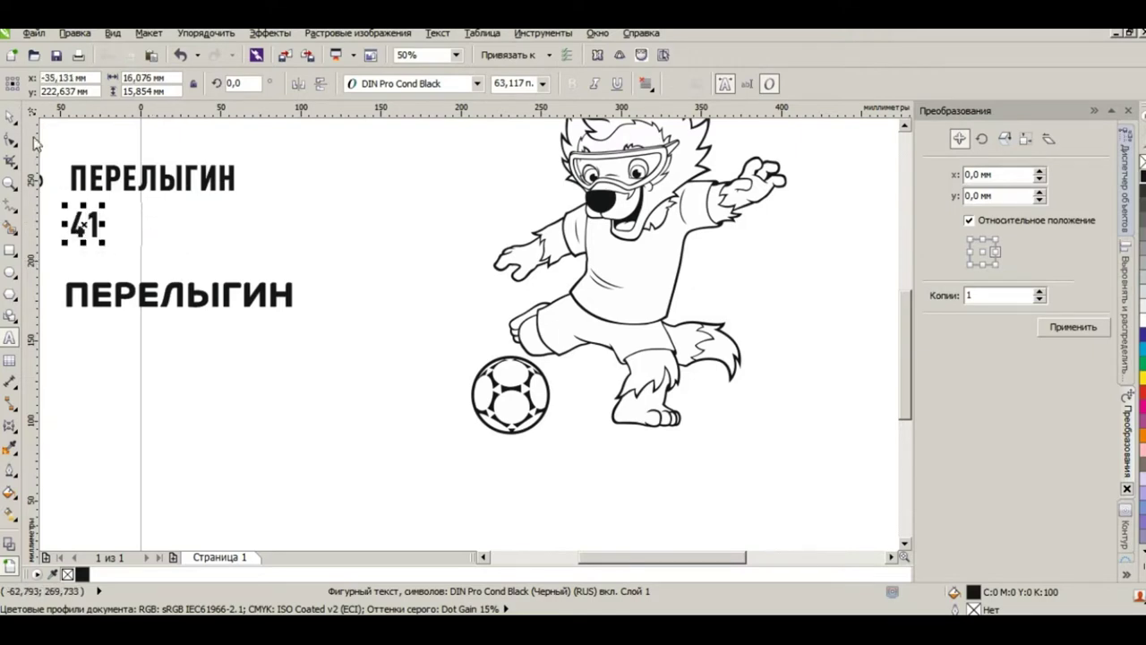
Step: Duplicate the bold surname beneath itself and retype the copy as 41
{"action": "left_click", "coordinate": [163, 300]}
{"action": "left_click", "coordinate": [174, 302]}
{"action": "left_click_drag", "start_coordinate": [174, 302], "coordinate": [167, 333]}
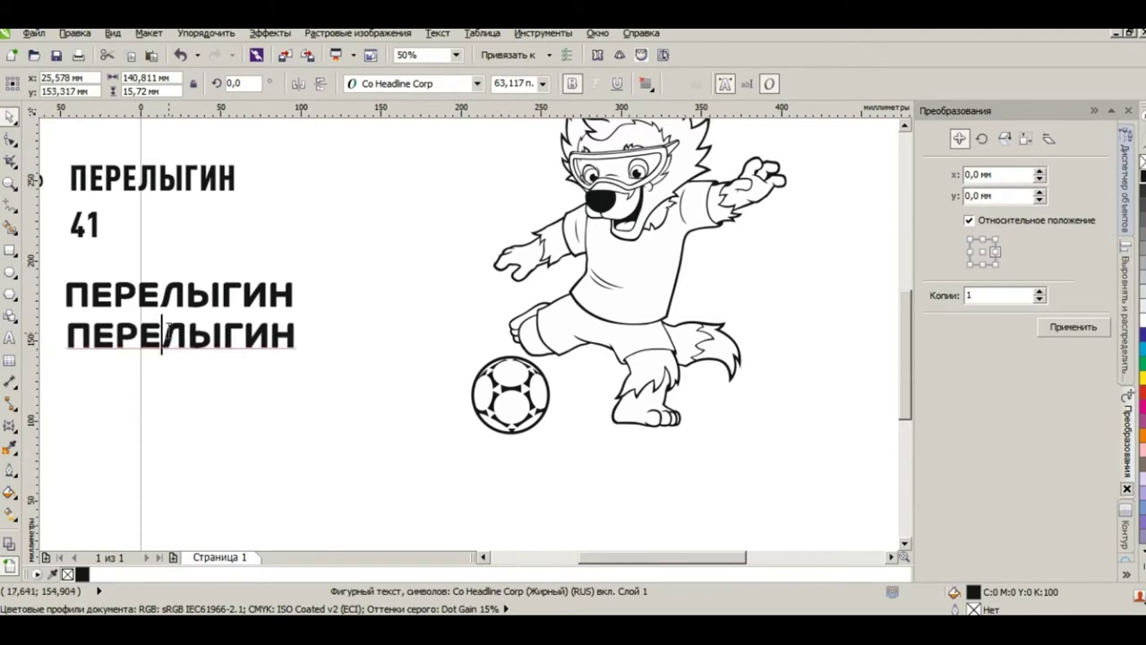
{"action": "double_click", "coordinate": [169, 332]}
{"action": "type", "text": "41"}
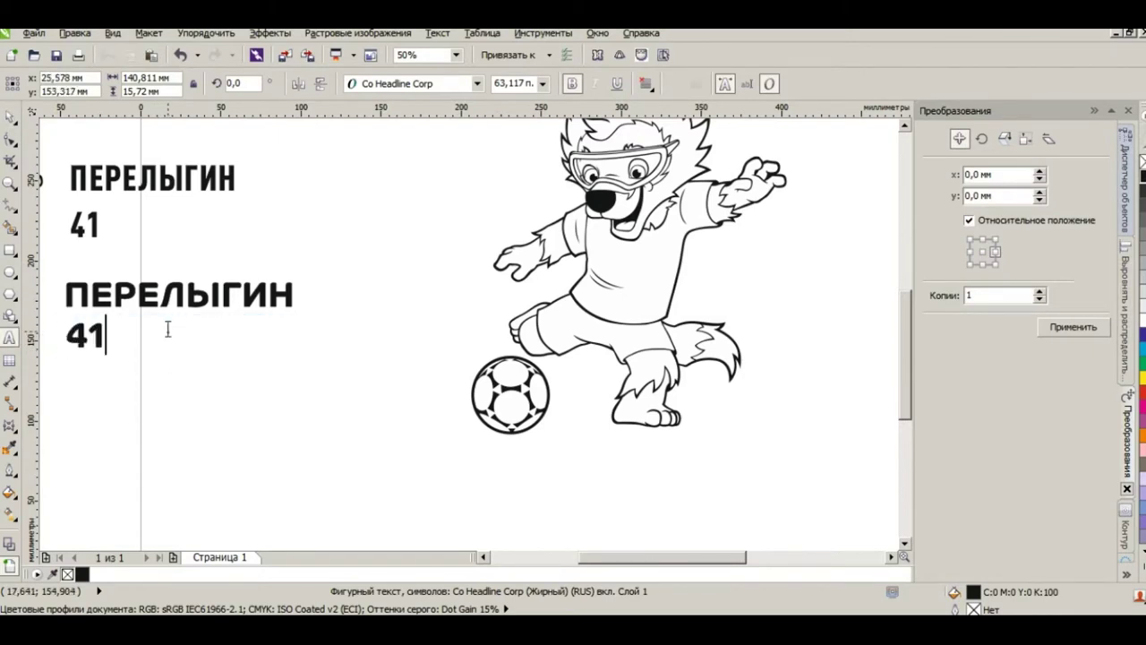
{"action": "key", "text": "ctrl+space"}
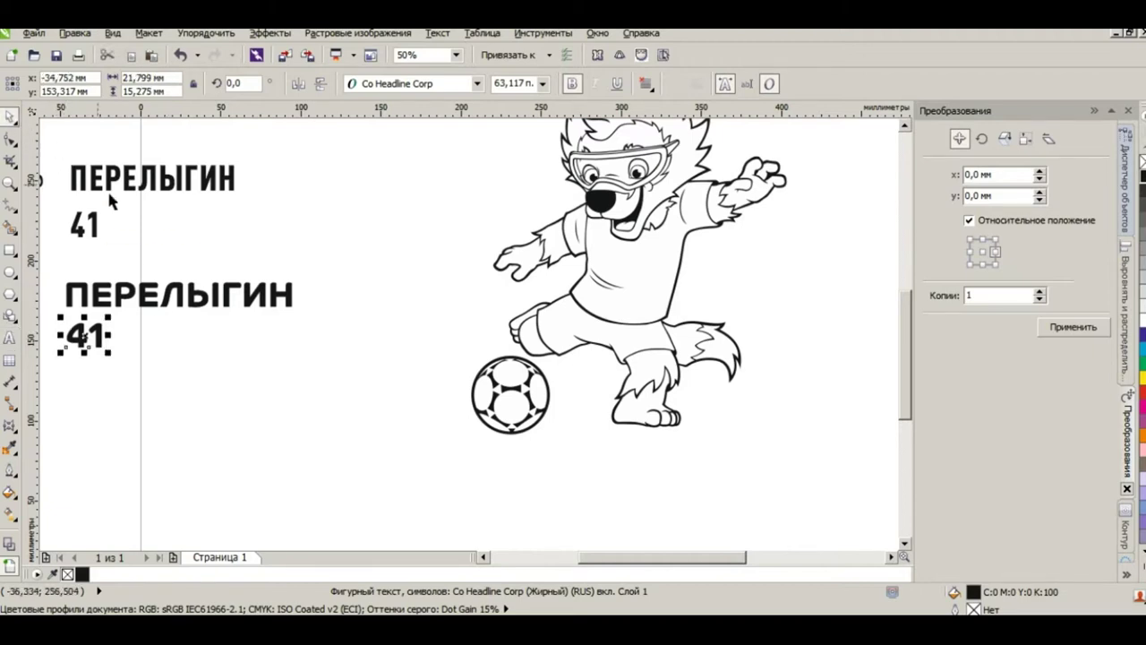
Step: Move both name-and-number blocks to the upper left of the workspace
{"action": "scroll", "coordinate": [347, 321], "scroll_direction": "down", "scroll_amount": 2}
{"action": "scroll", "coordinate": [345, 278], "scroll_direction": "up", "scroll_amount": 1}
{"action": "left_click_drag", "start_coordinate": [376, 260], "coordinate": [186, 422]}
{"action": "left_click_drag", "start_coordinate": [268, 362], "coordinate": [168, 190]}
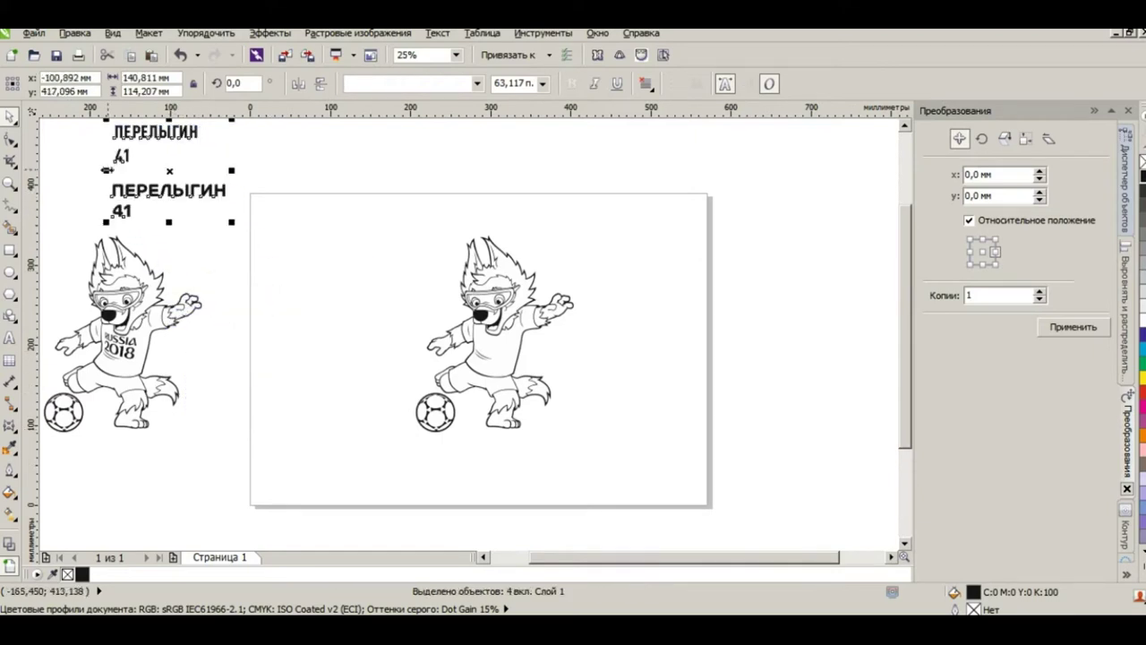
Step: Move the bold surname and 41 block onto the page beside the mascot
{"action": "left_click", "coordinate": [87, 165]}
{"action": "mouse_move", "coordinate": [87, 170]}
{"action": "left_mouse_down"}
{"action": "mouse_move", "coordinate": [302, 260]}
{"action": "mouse_move", "coordinate": [269, 240]}
{"action": "left_mouse_up"}
{"action": "left_click_drag", "start_coordinate": [175, 192], "coordinate": [347, 384]}
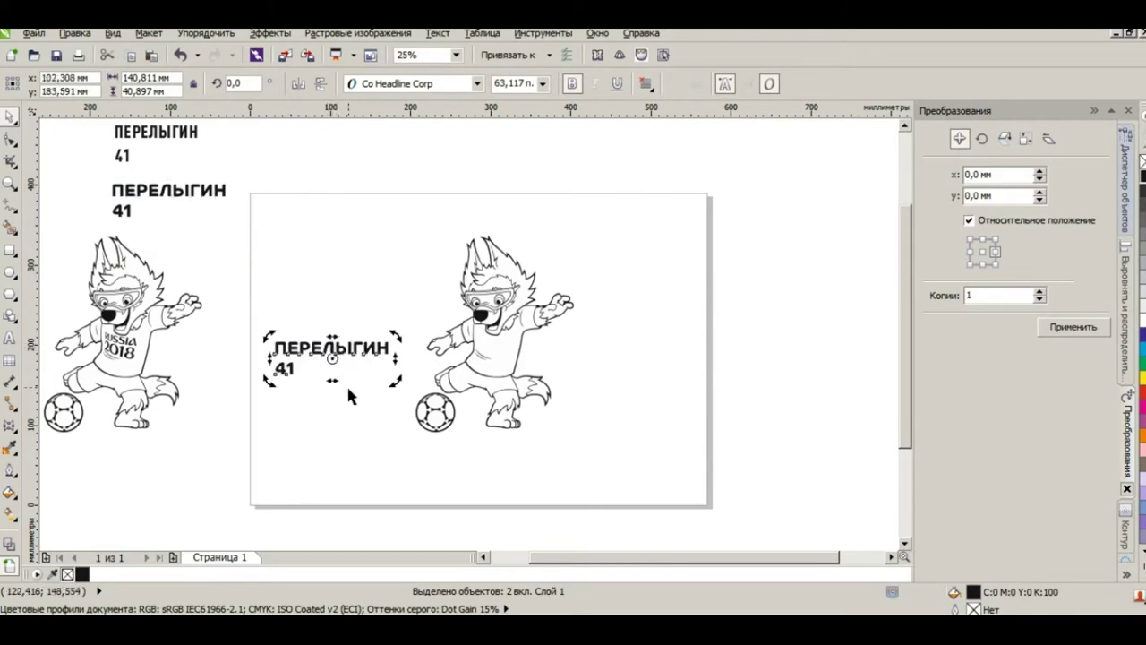
{"action": "scroll", "coordinate": [346, 384], "scroll_direction": "up", "scroll_amount": 1}
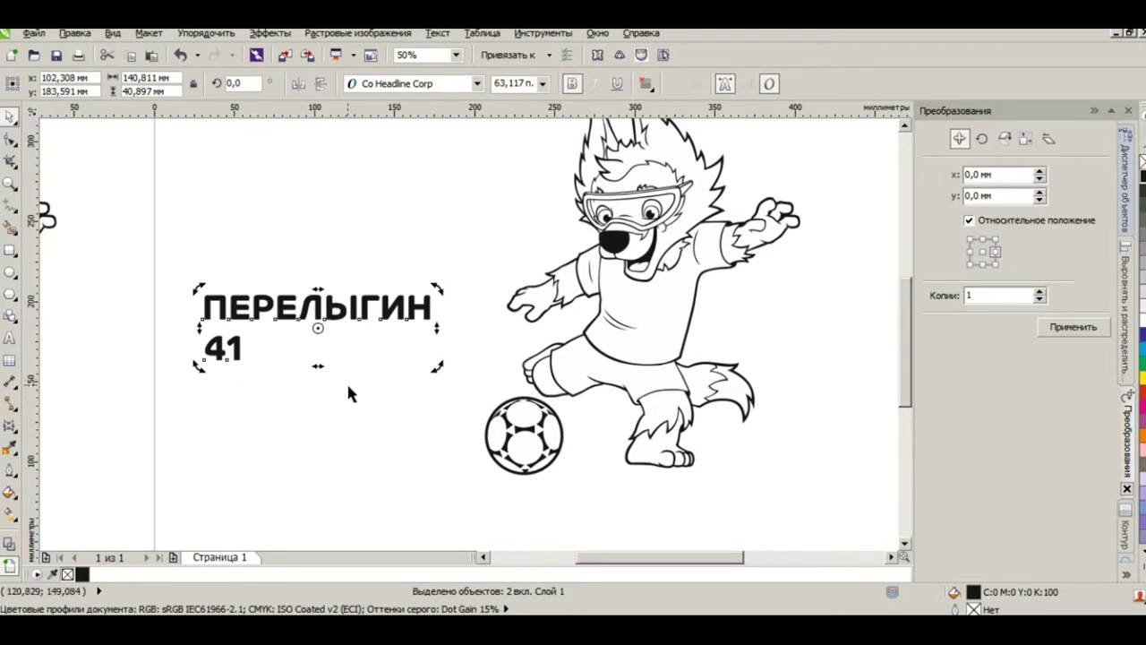
Step: Convert the bold surname and 41 block to curves
{"action": "right_click", "coordinate": [269, 304]}
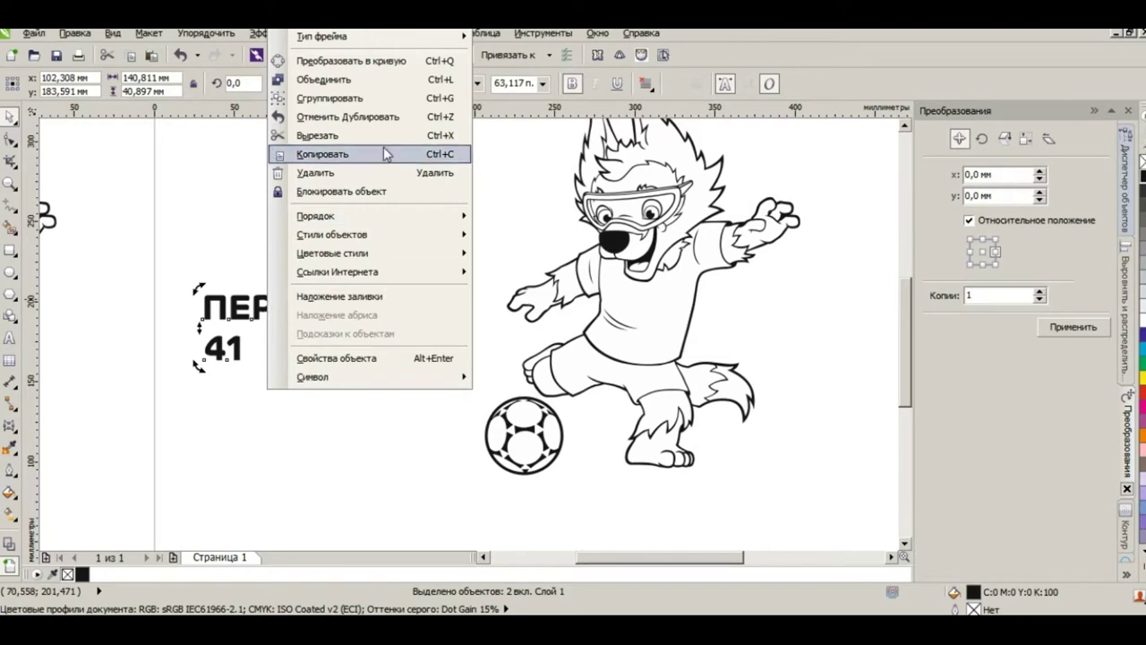
{"action": "left_click", "coordinate": [351, 60]}
{"action": "left_click", "coordinate": [287, 241]}
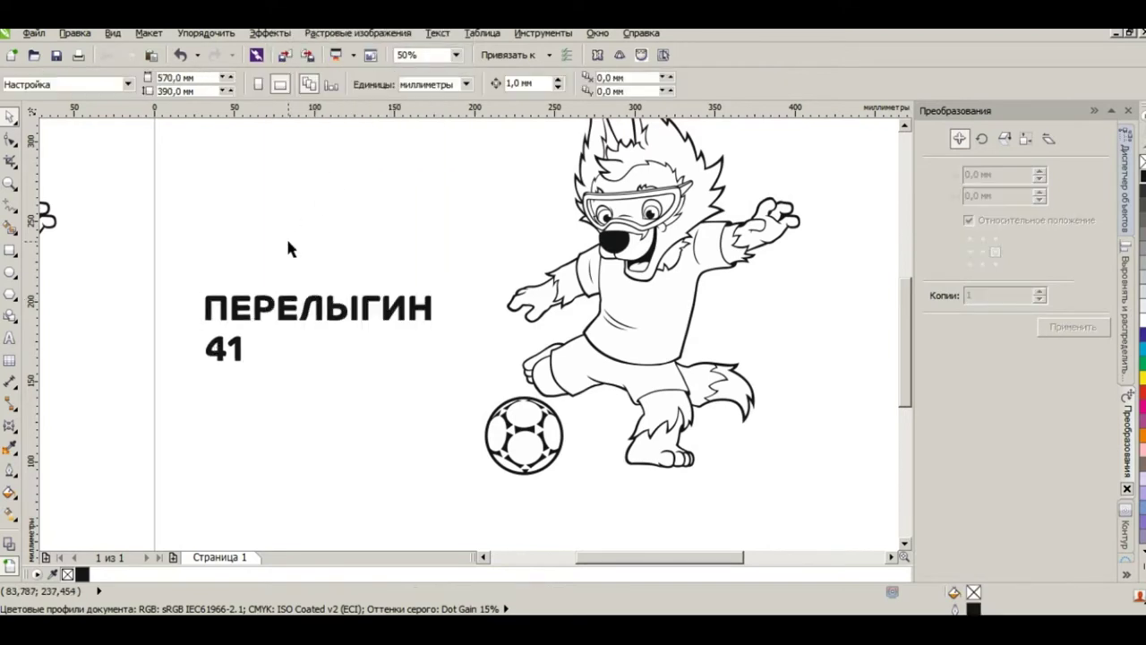
{"action": "scroll", "coordinate": [331, 305], "scroll_direction": "down", "scroll_amount": 1}
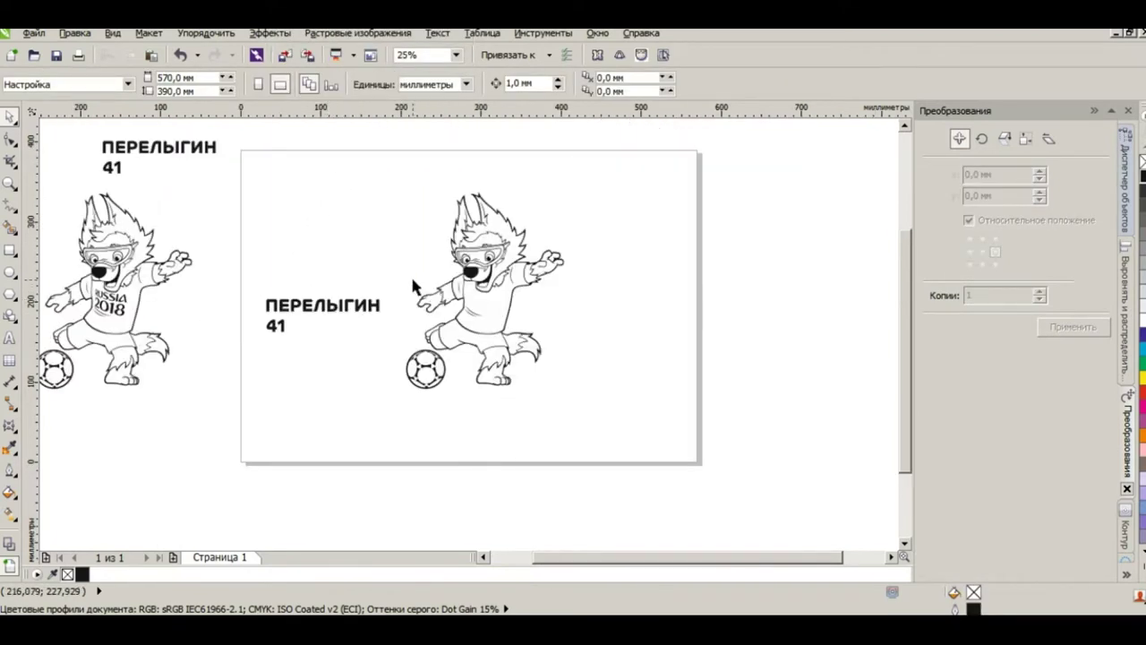
{"action": "scroll", "coordinate": [412, 285], "scroll_direction": "up", "scroll_amount": 1}
{"action": "scroll", "coordinate": [417, 289], "scroll_direction": "down", "scroll_amount": 1}
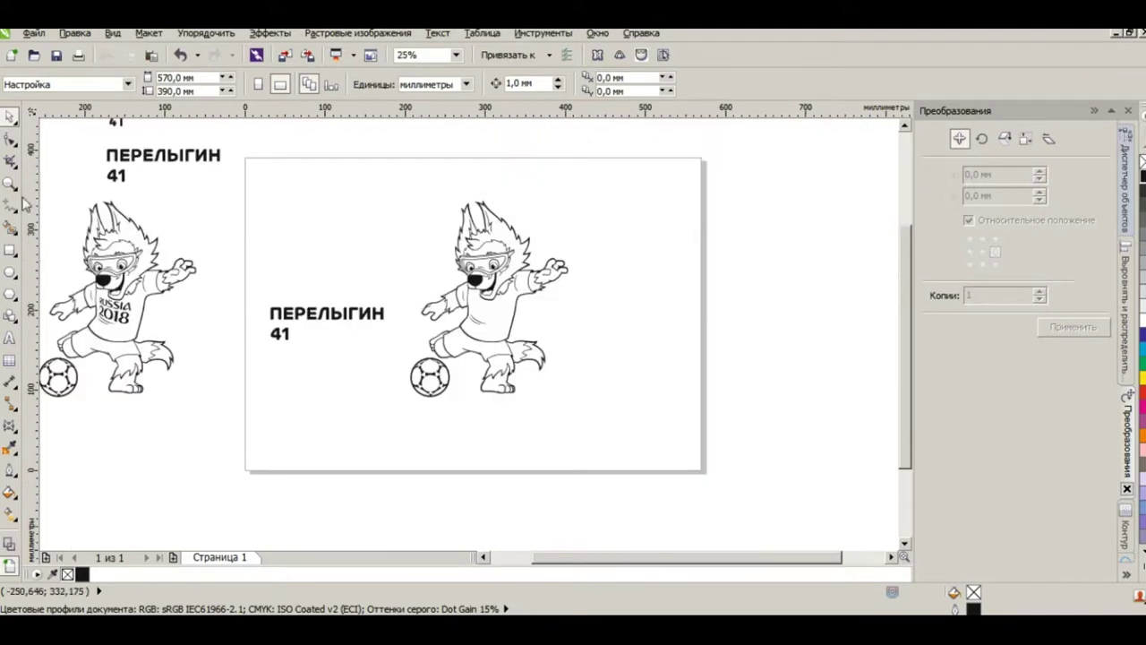
Step: Draw a rectangle and size it to 150 × 200 mm
{"action": "left_click", "coordinate": [11, 251]}
{"action": "left_click_drag", "start_coordinate": [597, 205], "coordinate": [643, 273]}
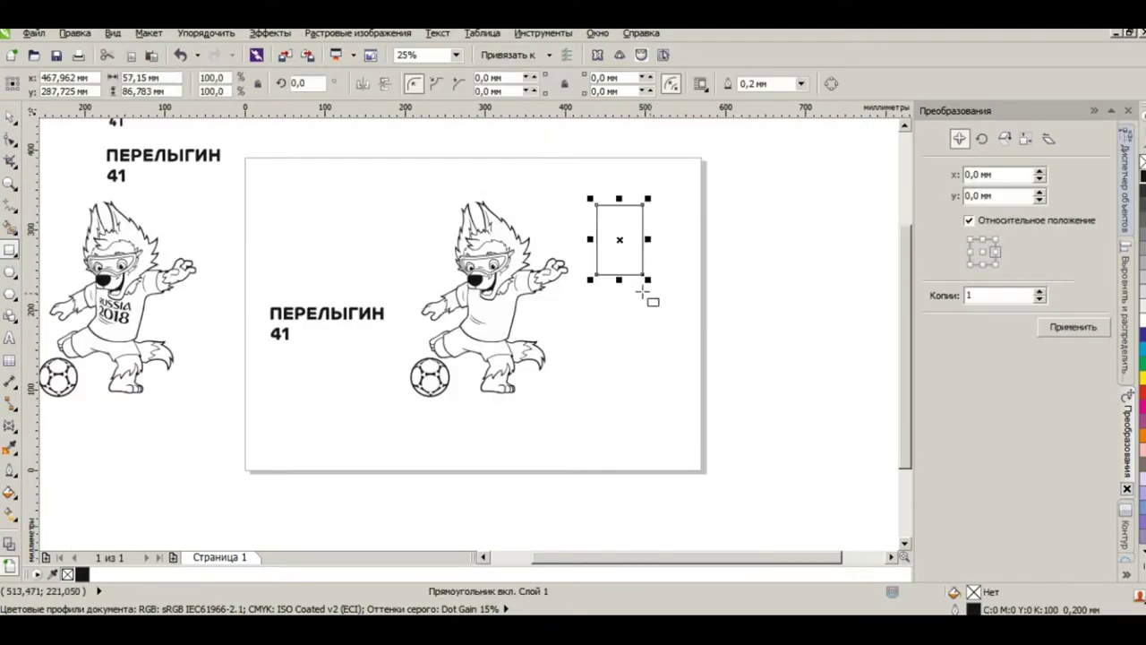
{"action": "double_click", "coordinate": [166, 78]}
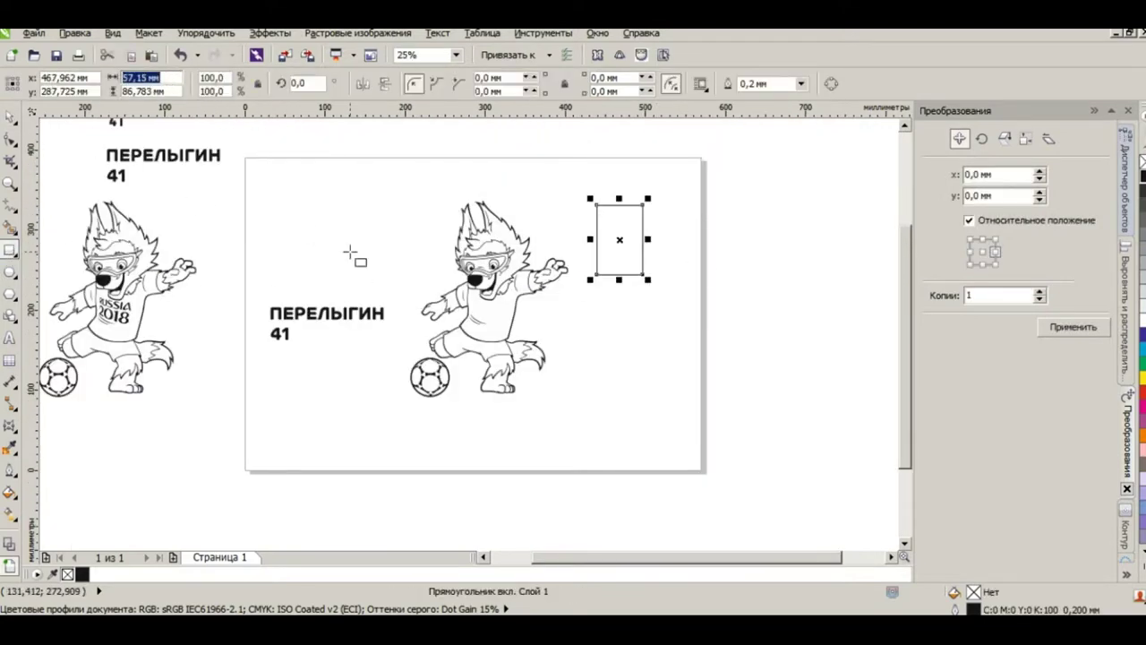
{"action": "type", "text": "150"}
{"action": "key", "text": "Tab"}
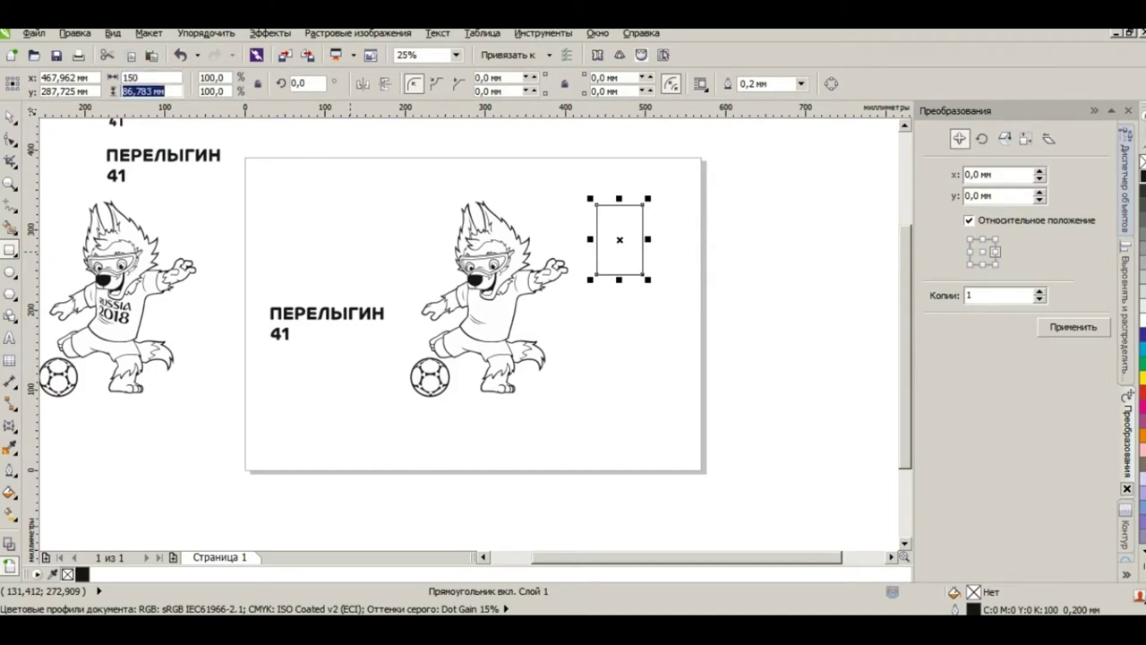
{"action": "type", "text": "200"}
{"action": "key", "text": "Return"}
Step: Centre the rectangle horizontally and vertically on the mascot
{"action": "key", "text": "space"}
{"action": "left_click", "coordinate": [504, 258], "text": "shift"}
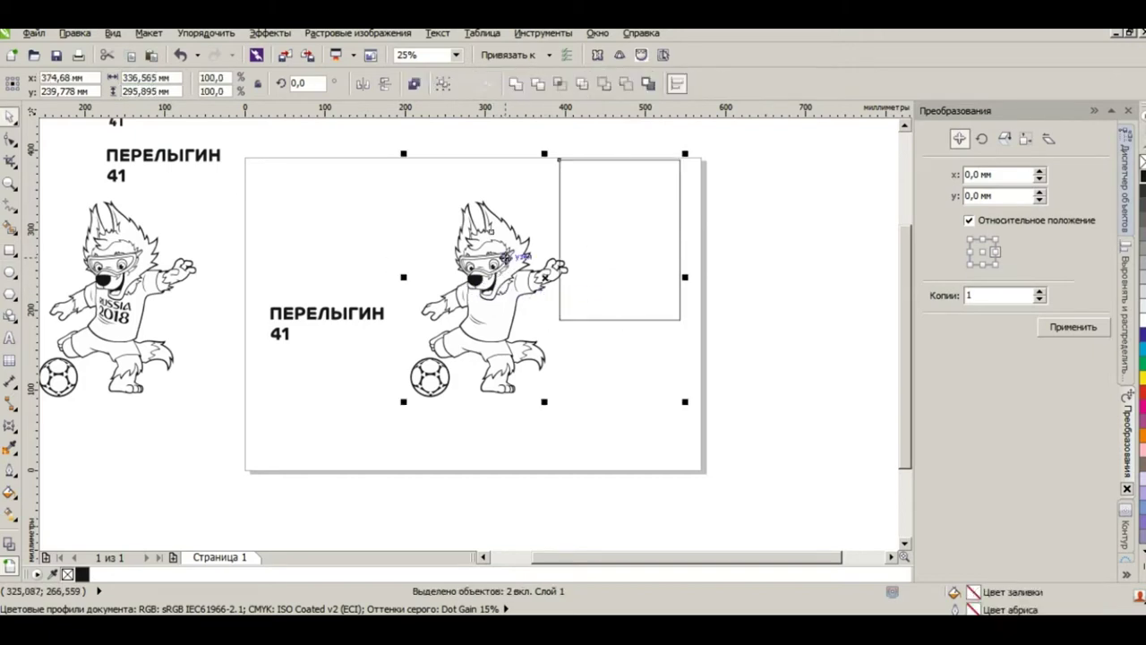
{"action": "key", "text": "c"}
{"action": "key", "text": "e"}
{"action": "key", "text": "Escape"}
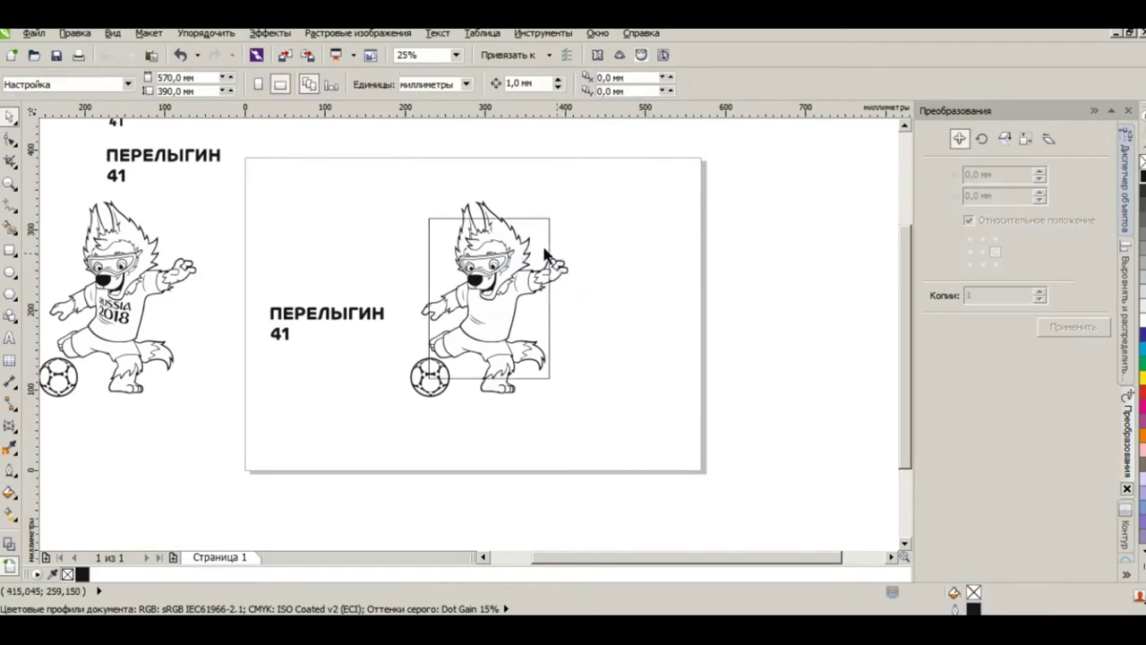
Step: Drag the mascot's corner handle to shrink it to about 92%
{"action": "left_click", "coordinate": [484, 208]}
{"action": "scroll", "coordinate": [538, 229], "scroll_direction": "up", "scroll_amount": 2}
{"action": "left_click_drag", "start_coordinate": [594, 166], "coordinate": [576, 207]}
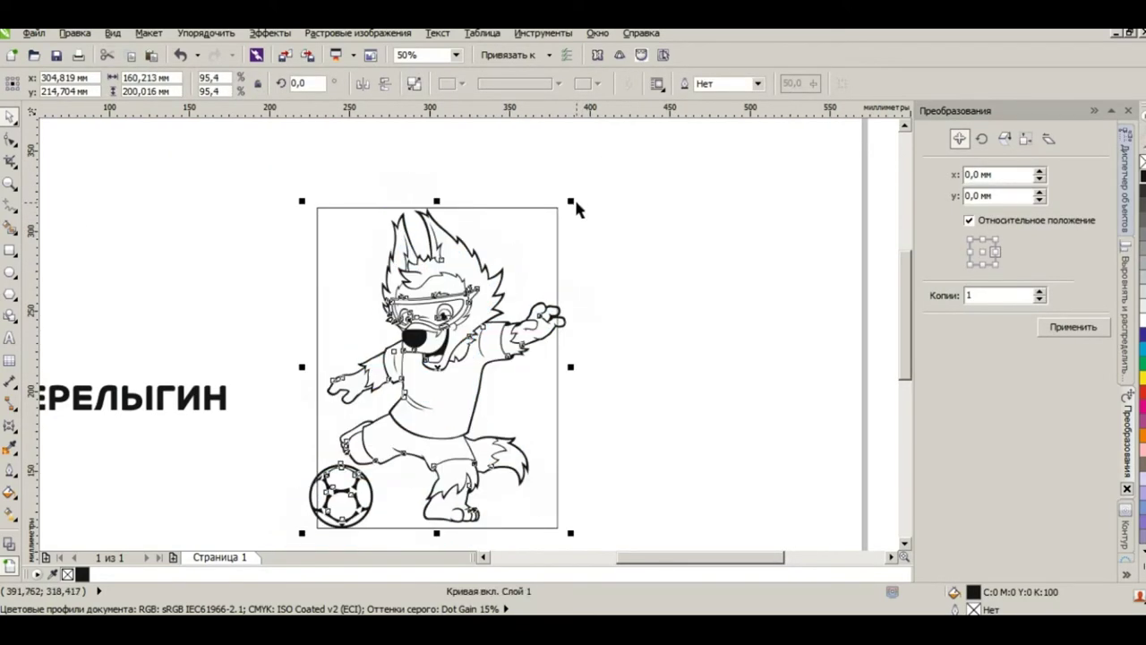
{"action": "left_click", "coordinate": [749, 238]}
{"action": "left_click", "coordinate": [441, 307]}
{"action": "left_click_drag", "start_coordinate": [565, 204], "coordinate": [560, 214]}
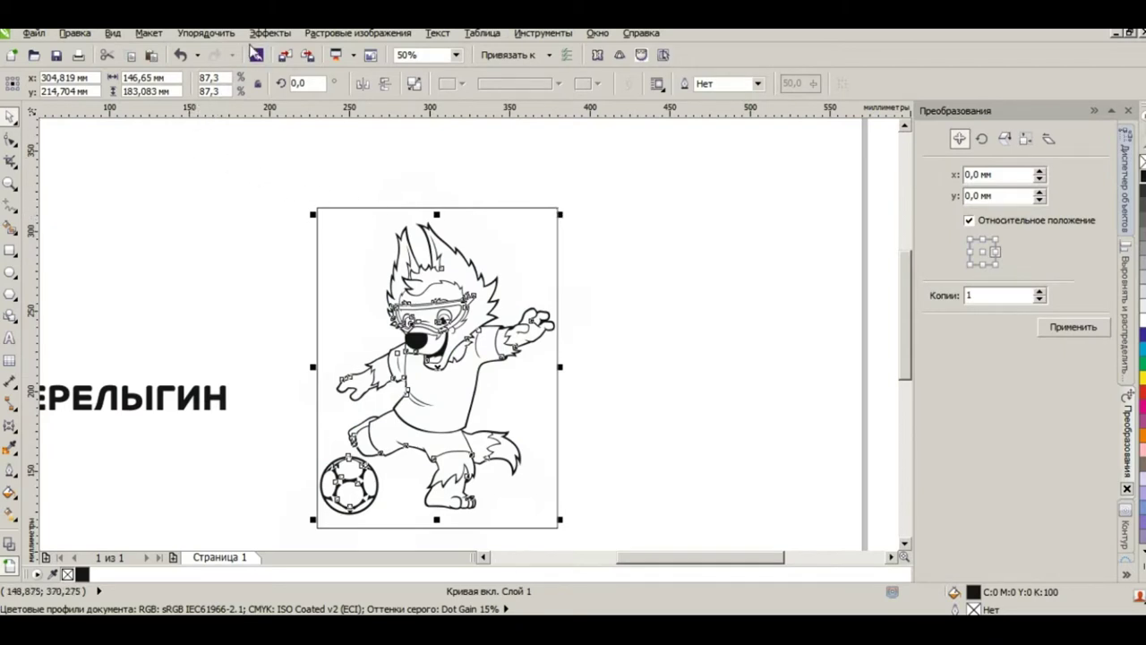
Step: Lock proportions and set the mascot's width to exactly 145 mm
{"action": "left_click", "coordinate": [164, 77]}
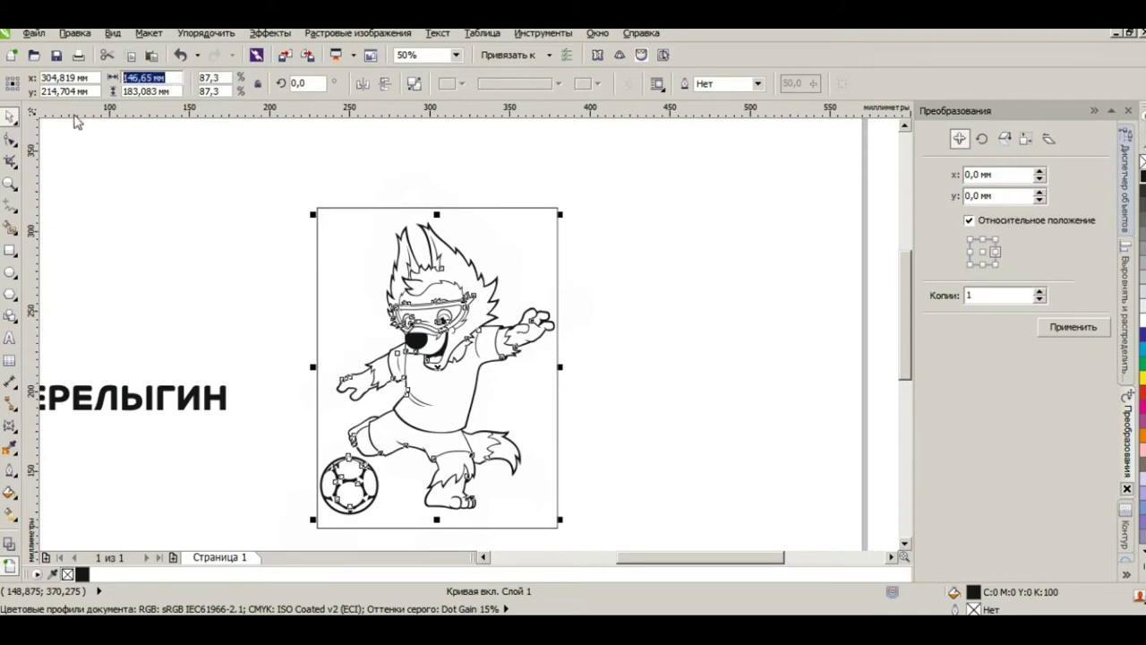
{"action": "left_click", "coordinate": [257, 83]}
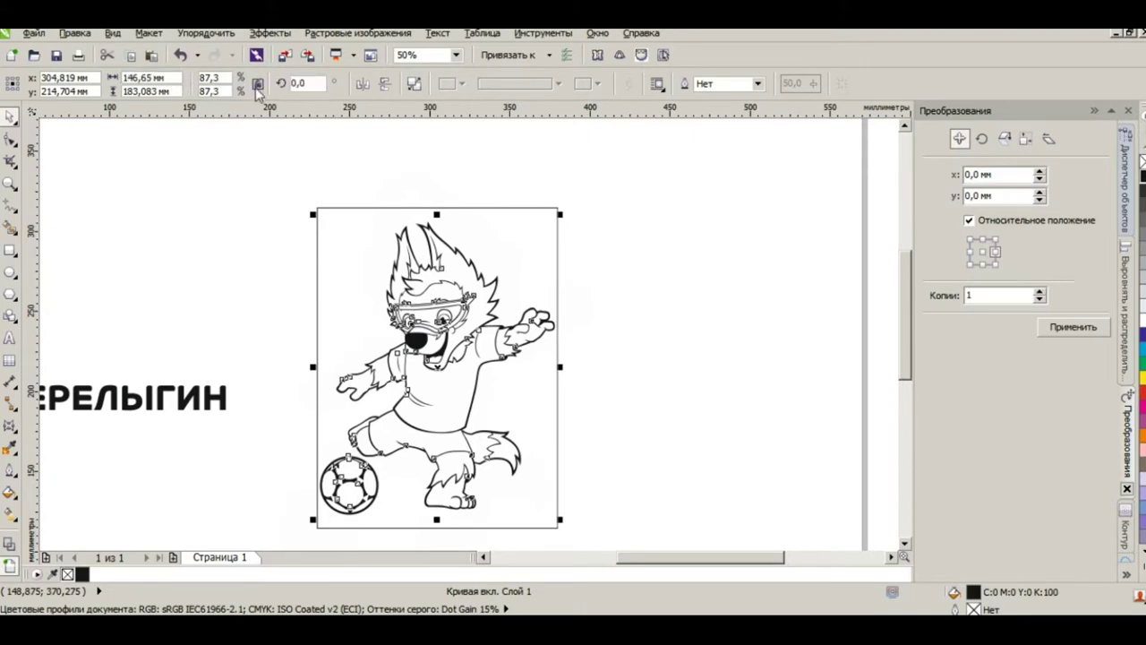
{"action": "left_click", "coordinate": [164, 78]}
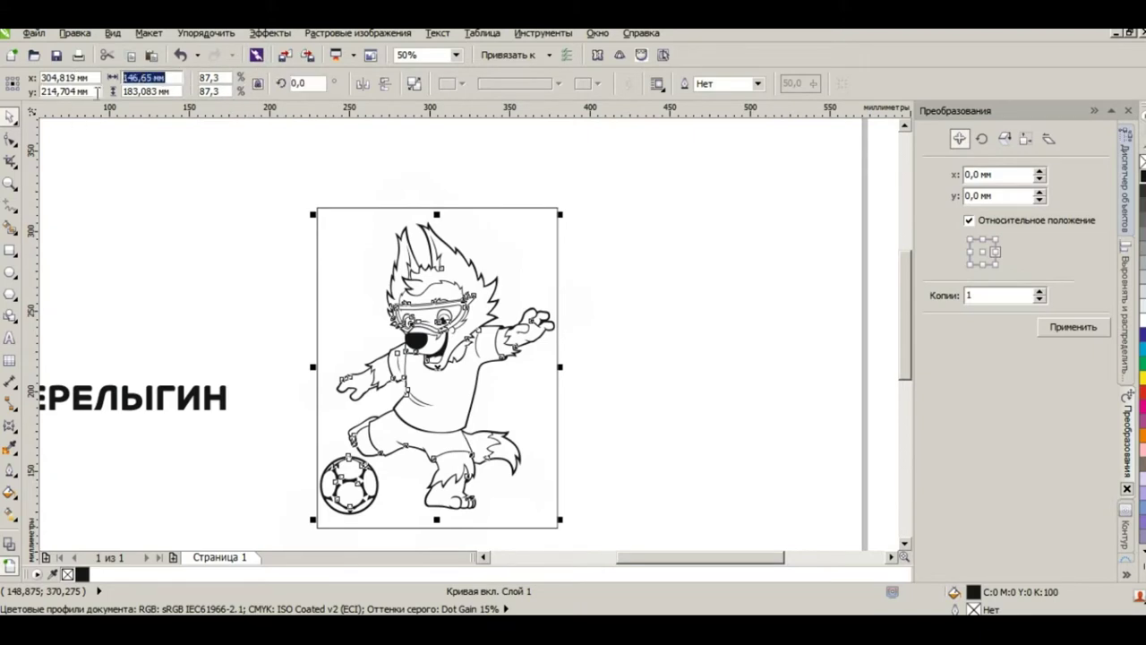
{"action": "type", "text": "1"}
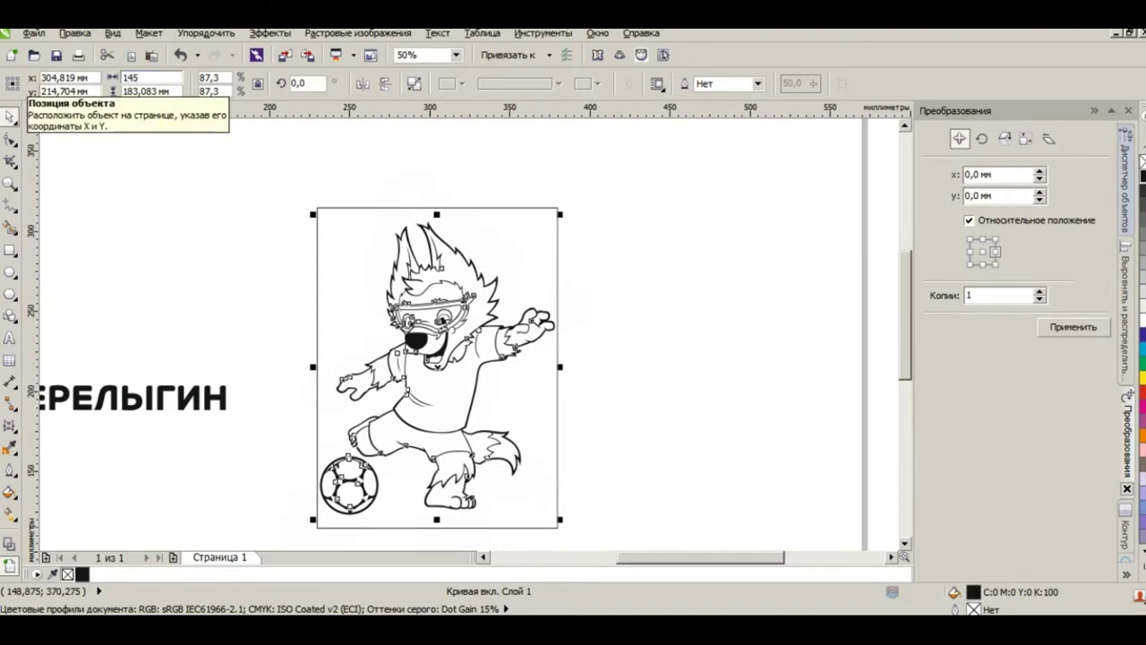
{"action": "type", "text": "45"}
{"action": "key", "text": "Return"}
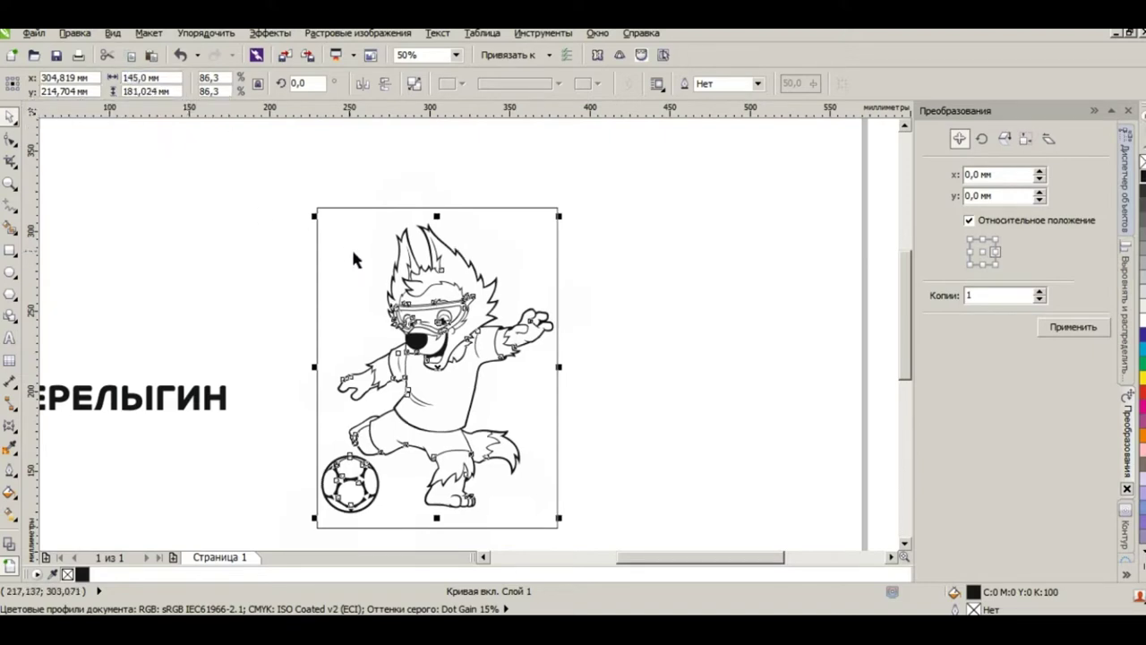
{"action": "left_click", "coordinate": [634, 253]}
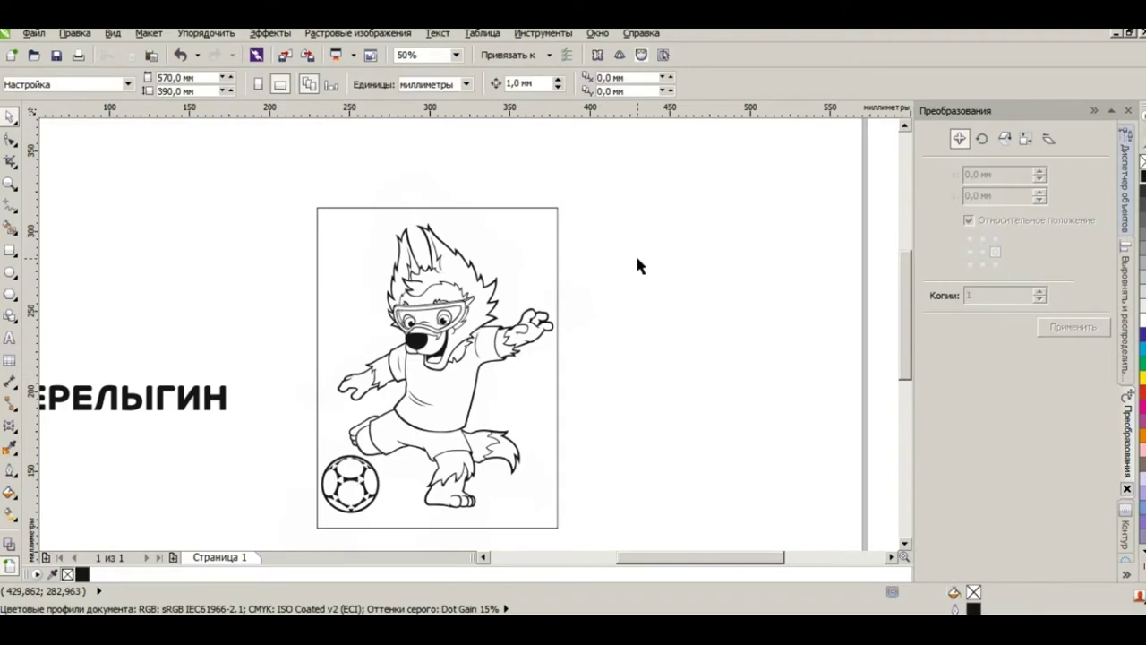
Step: Move the rectangle off to the right of the mascot
{"action": "left_click", "coordinate": [547, 268]}
{"action": "scroll", "coordinate": [551, 273], "scroll_direction": "down", "scroll_amount": 1}
{"action": "left_click_drag", "start_coordinate": [555, 280], "coordinate": [744, 285]}
{"action": "scroll", "coordinate": [471, 377], "scroll_direction": "up", "scroll_amount": 1}
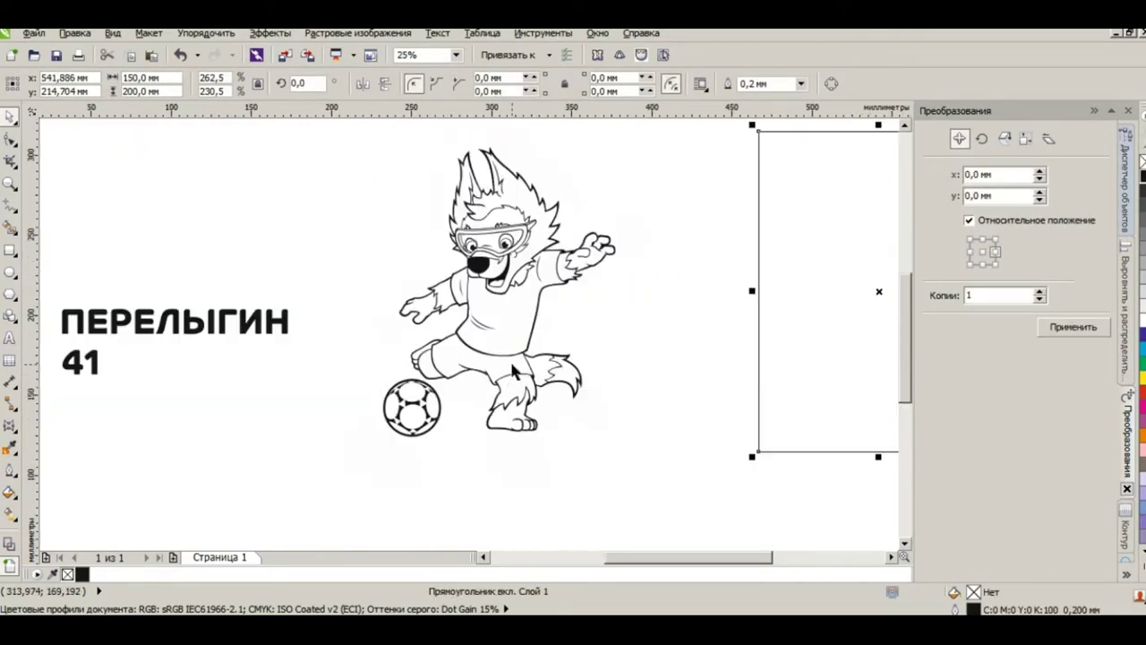
Step: Shrink the ПЕРЕЛЫГИН name to about 38 mm wide and place it on the shirt front
{"action": "left_click", "coordinate": [219, 333]}
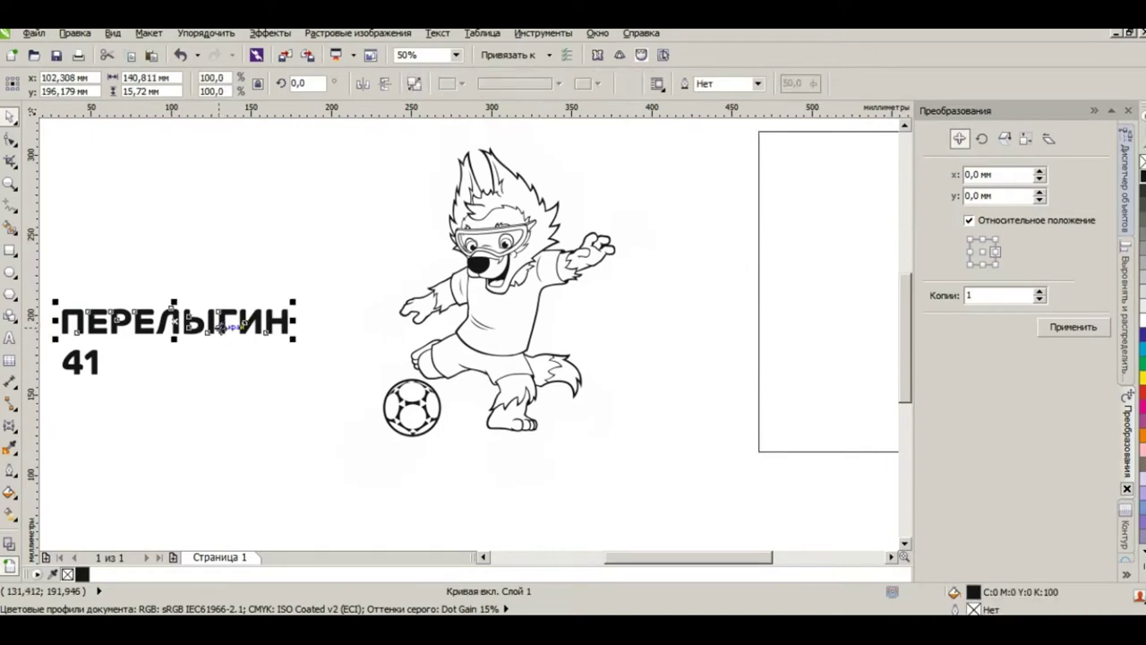
{"action": "left_click_drag", "start_coordinate": [293, 338], "coordinate": [243, 332]}
{"action": "left_click_drag", "start_coordinate": [153, 319], "coordinate": [546, 312]}
{"action": "scroll", "coordinate": [546, 312], "scroll_direction": "up", "scroll_amount": 2}
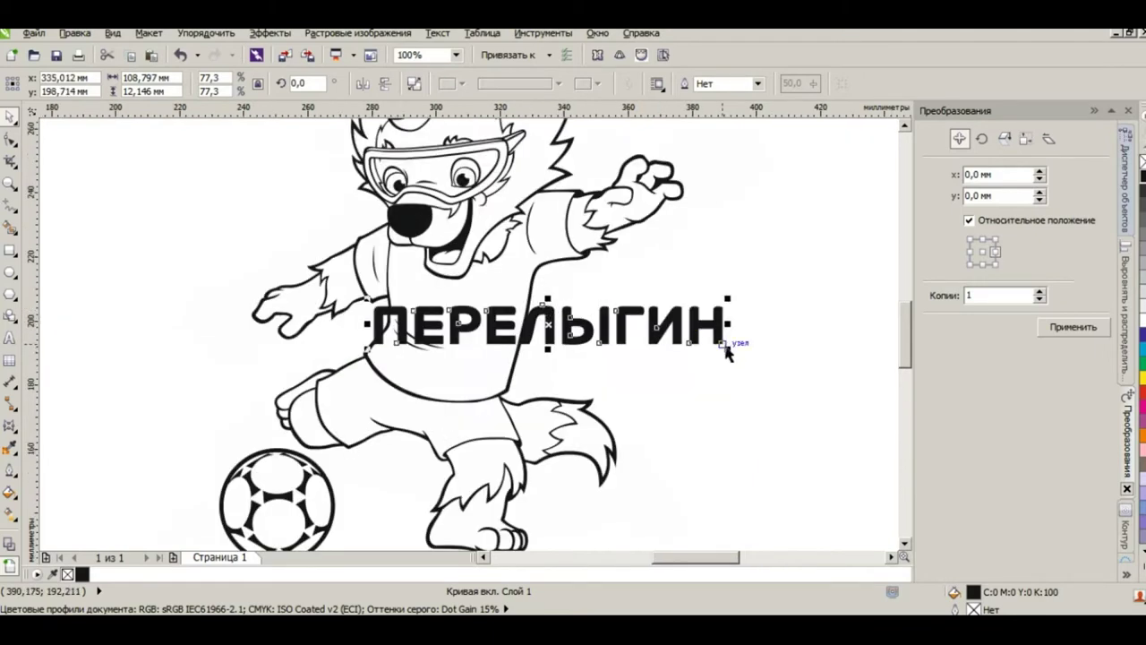
{"action": "left_click_drag", "start_coordinate": [727, 347], "coordinate": [545, 330]}
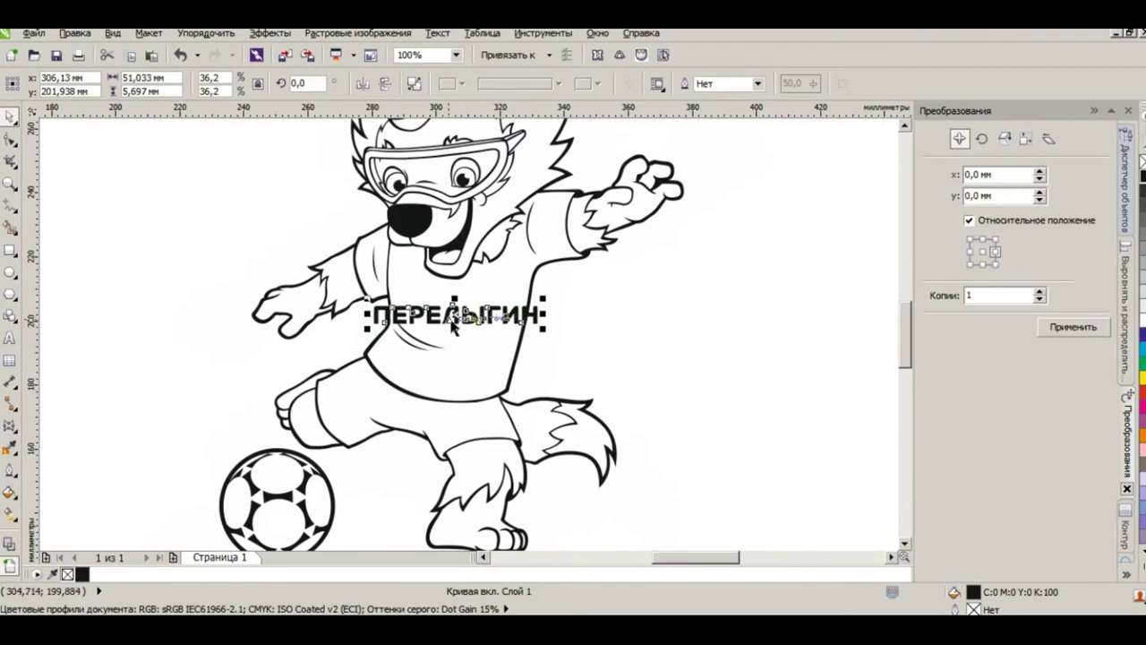
{"action": "left_click_drag", "start_coordinate": [454, 313], "coordinate": [476, 287]}
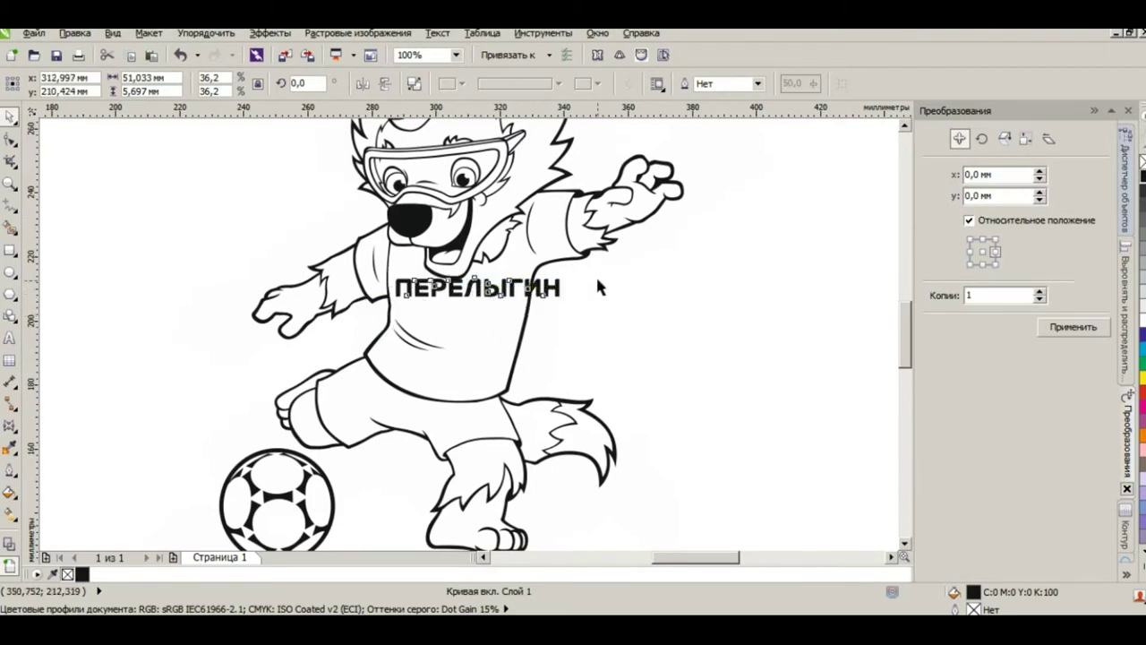
{"action": "left_click", "coordinate": [552, 291]}
Step: Tilt ПЕРЕЛЫГИН clockwise to follow the shirt and fine-tune its position
{"action": "left_click_drag", "start_coordinate": [571, 273], "coordinate": [567, 294]}
{"action": "left_click", "coordinate": [610, 287]}
{"action": "left_click_drag", "start_coordinate": [506, 303], "coordinate": [530, 315]}
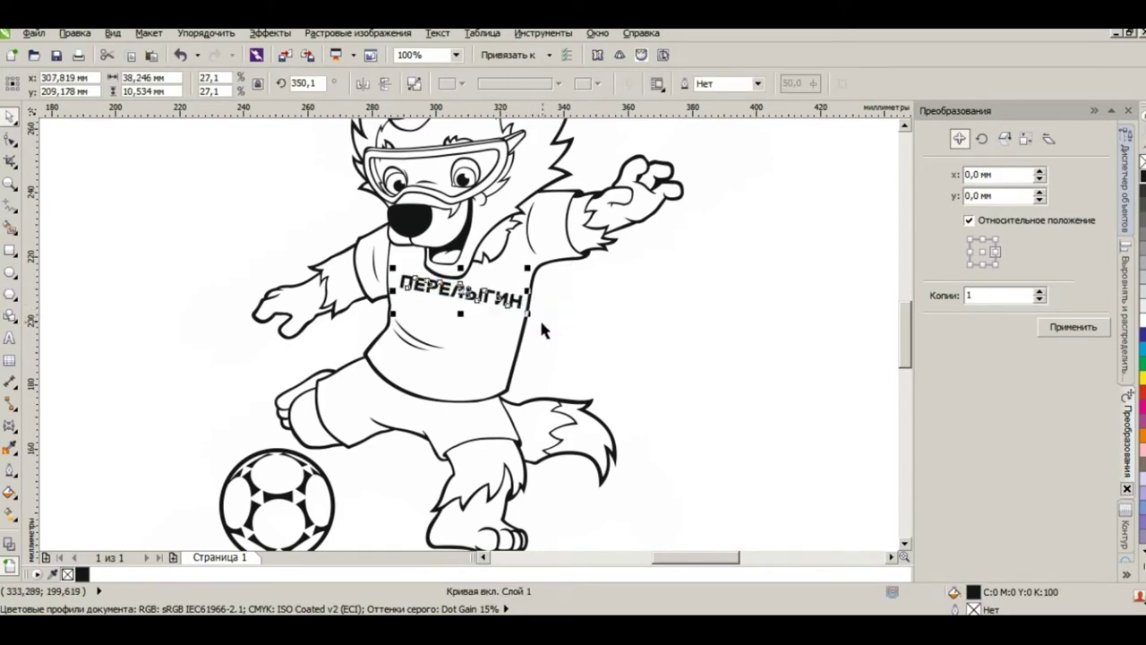
{"action": "scroll", "coordinate": [432, 328], "scroll_direction": "up", "scroll_amount": 2}
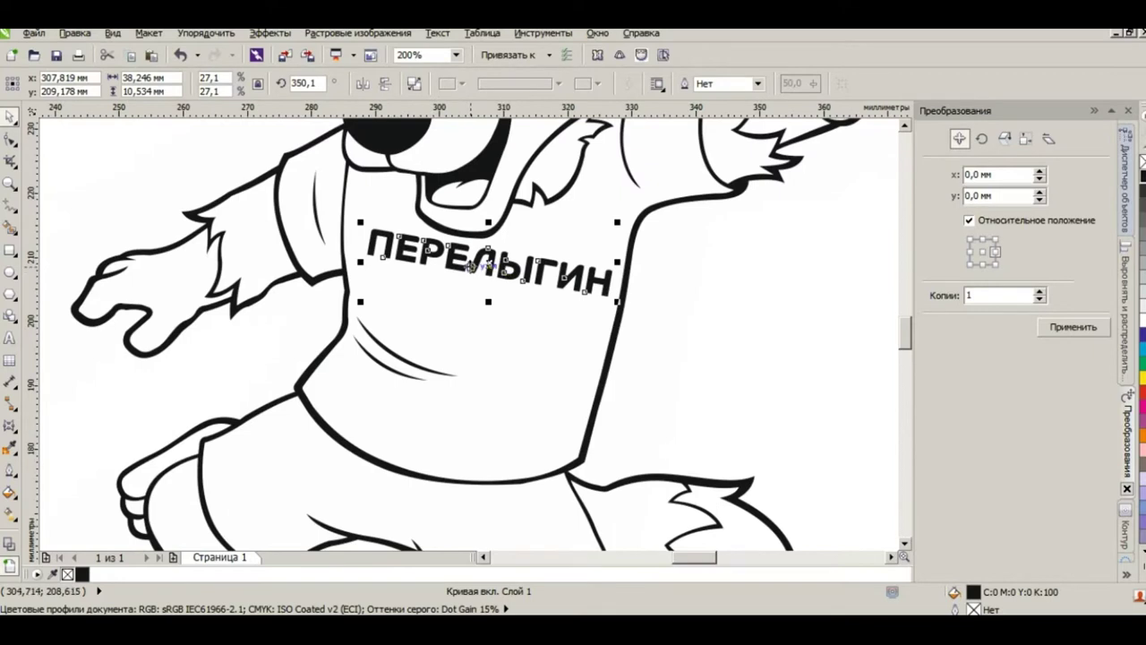
{"action": "mouse_move", "coordinate": [471, 267]}
{"action": "left_mouse_down"}
{"action": "mouse_move", "coordinate": [455, 268]}
{"action": "mouse_move", "coordinate": [477, 260]}
{"action": "left_mouse_up"}
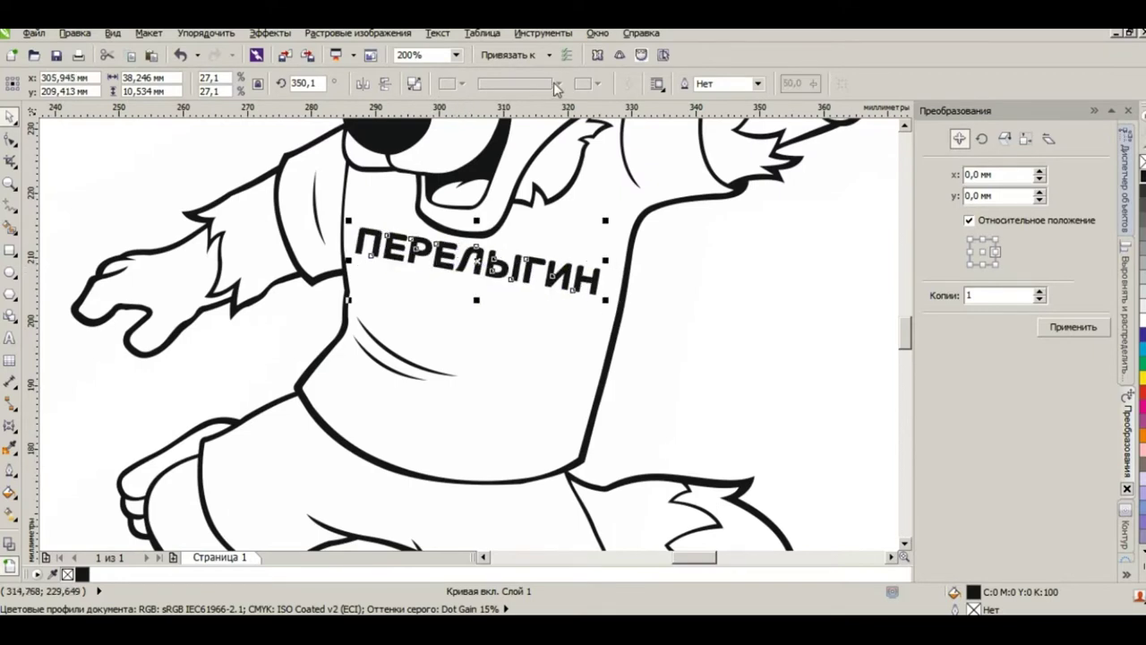
{"action": "left_click", "coordinate": [512, 55]}
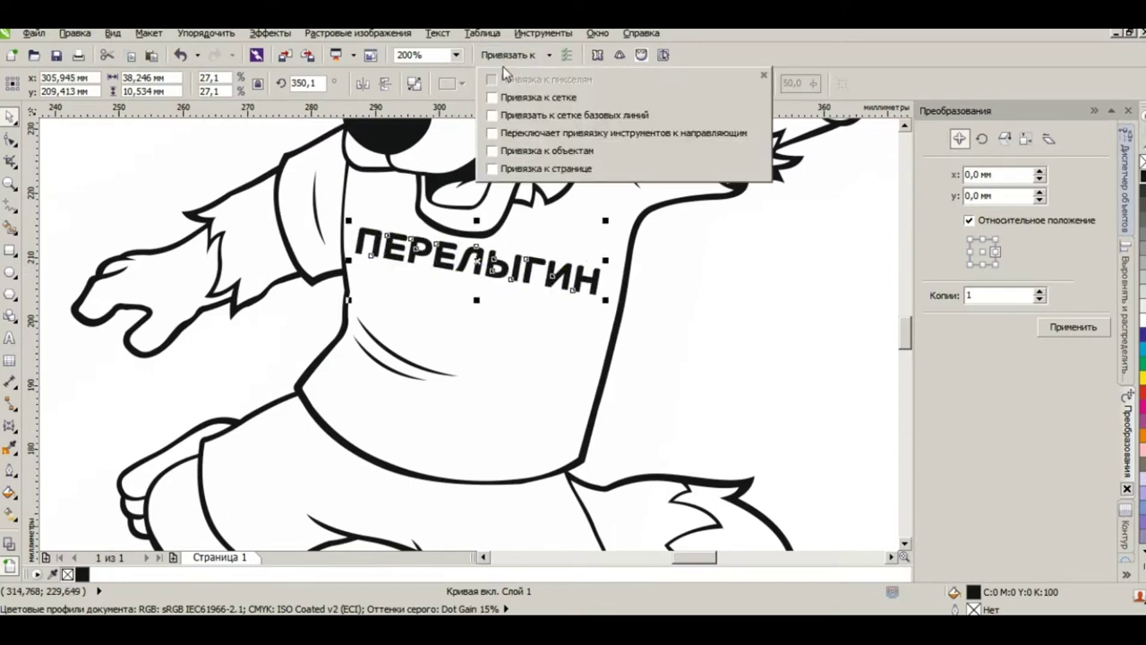
{"action": "left_click", "coordinate": [503, 56]}
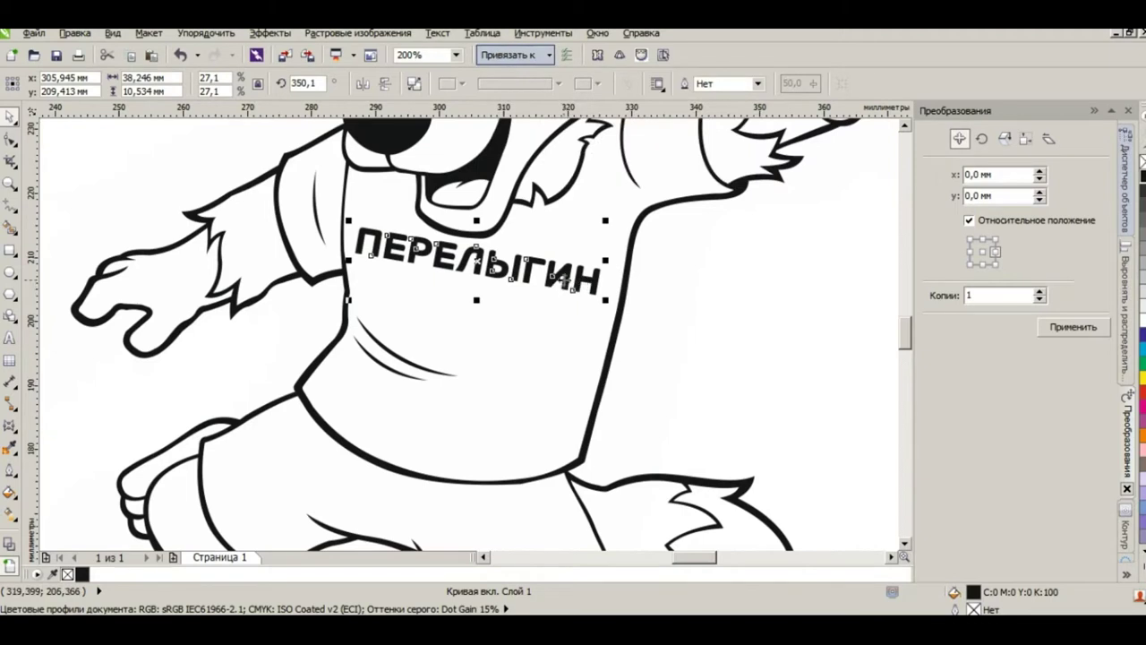
Step: Enlarge the ПЕРЕЛЫГИН lettering slightly to about 39.5 mm wide and nudge it into place
{"action": "left_click_drag", "start_coordinate": [608, 302], "coordinate": [615, 316]}
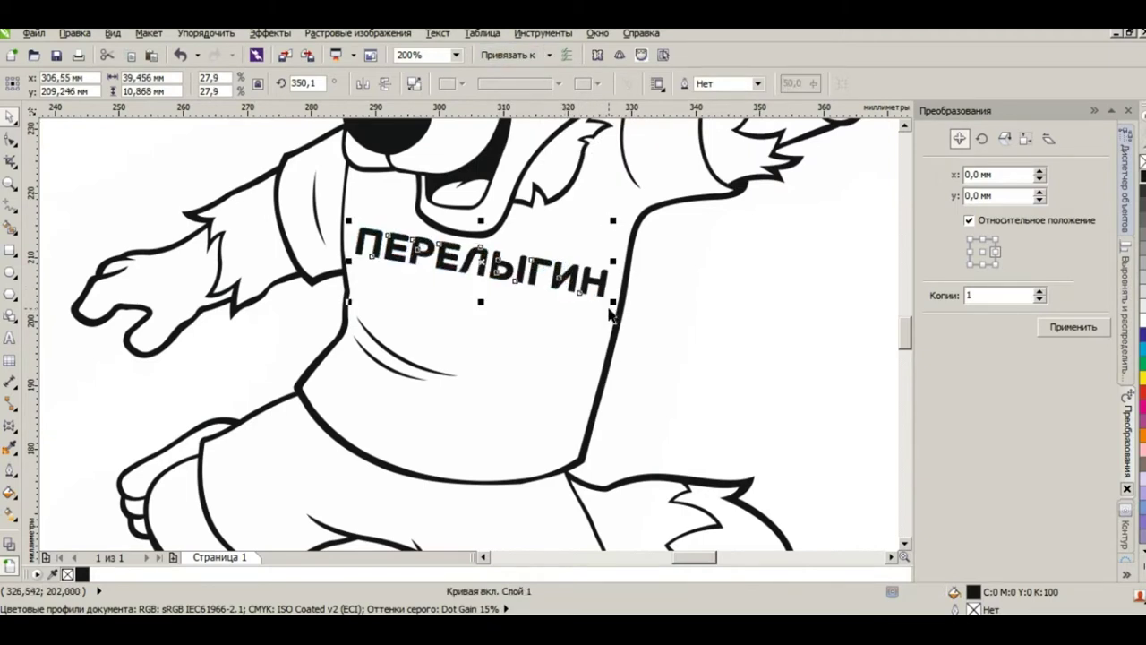
{"action": "left_click_drag", "start_coordinate": [538, 278], "coordinate": [534, 276]}
{"action": "scroll", "coordinate": [560, 309], "scroll_direction": "down", "scroll_amount": 2}
{"action": "left_click", "coordinate": [716, 298]}
{"action": "scroll", "coordinate": [714, 313], "scroll_direction": "down", "scroll_amount": 1}
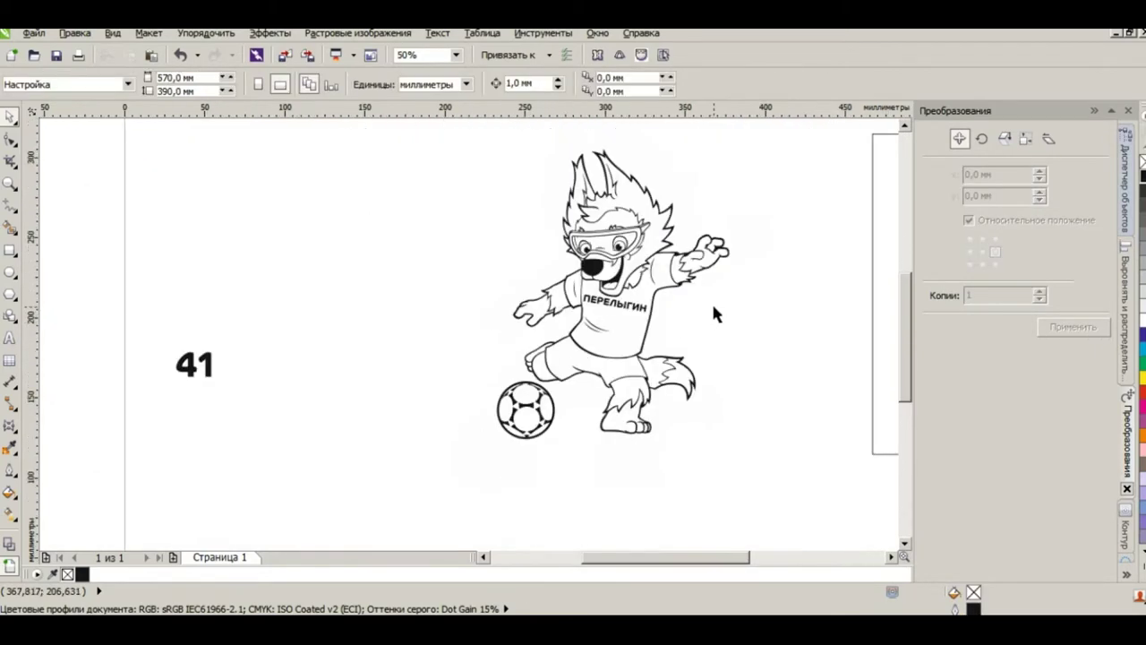
Step: Rotate the ПЕРЕЛЫГИН lettering from 350.1° to about 348.3°
{"action": "scroll", "coordinate": [524, 327], "scroll_direction": "up", "scroll_amount": 2}
{"action": "left_click", "coordinate": [486, 296]}
{"action": "left_click", "coordinate": [486, 296]}
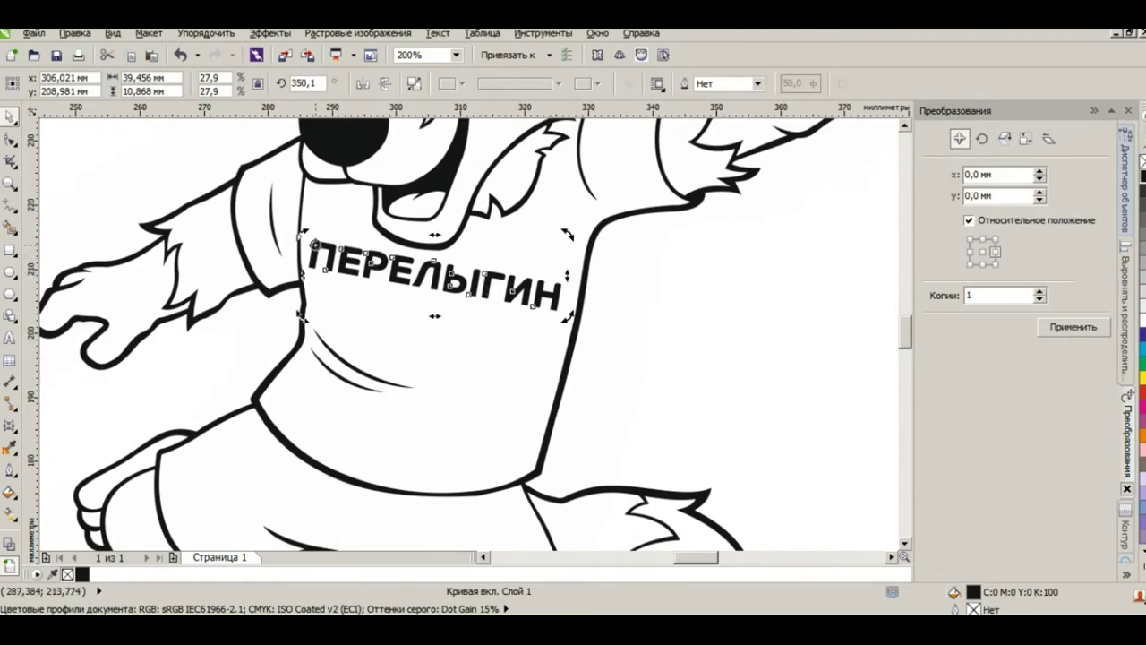
{"action": "left_click_drag", "start_coordinate": [567, 315], "coordinate": [564, 328]}
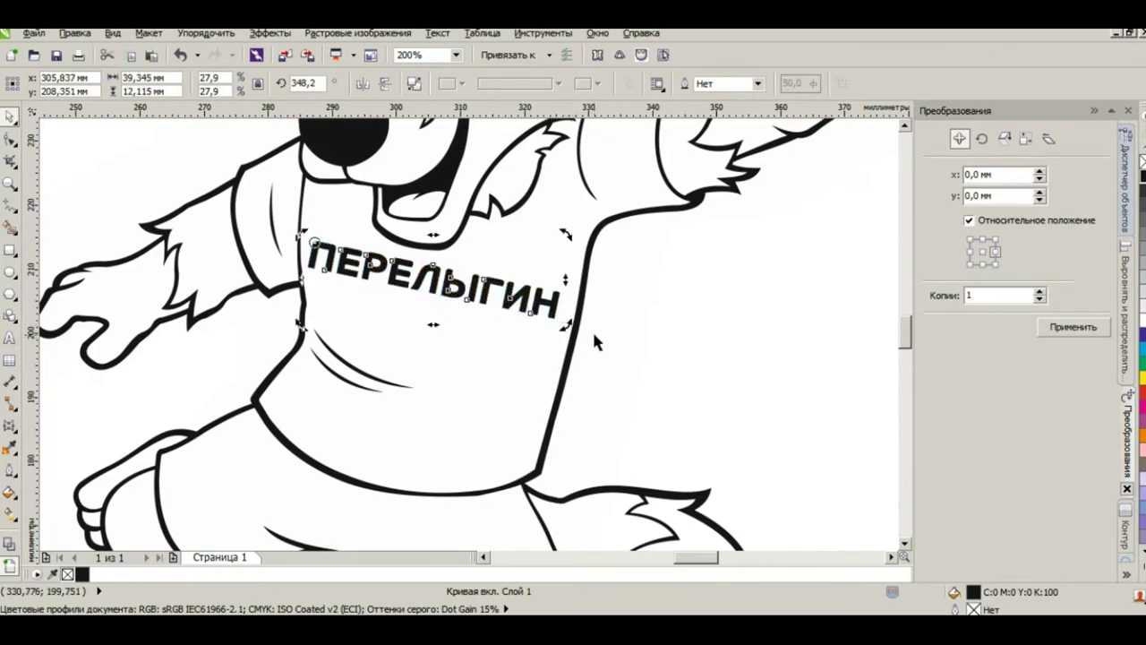
{"action": "left_click_drag", "start_coordinate": [564, 321], "coordinate": [567, 325]}
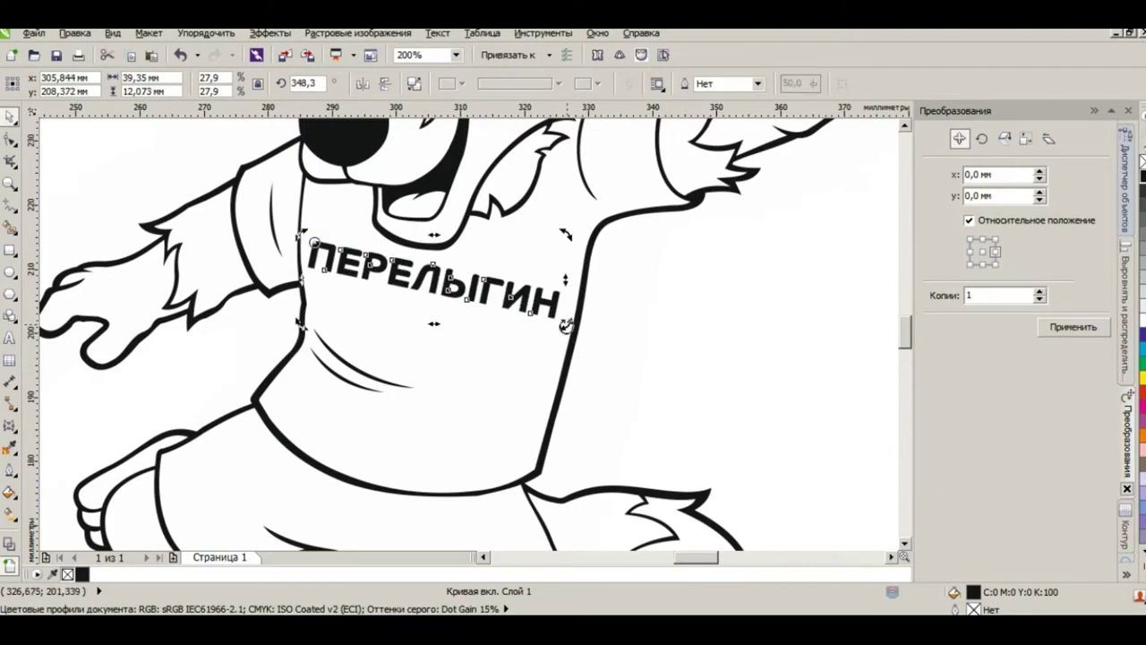
{"action": "left_click", "coordinate": [653, 322]}
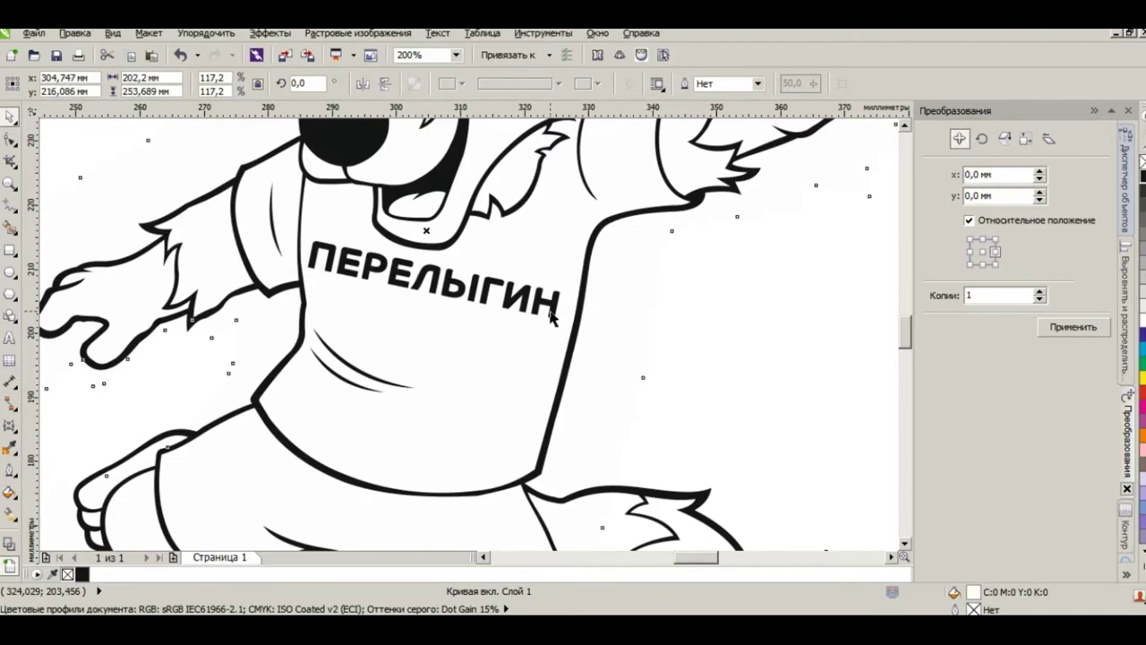
Step: In Simplified Wireframe view, drag the white silhouette curve up and left off the mascot
{"action": "scroll", "coordinate": [748, 286], "scroll_direction": "down", "scroll_amount": 1}
{"action": "scroll", "coordinate": [680, 303], "scroll_direction": "down", "scroll_amount": 1}
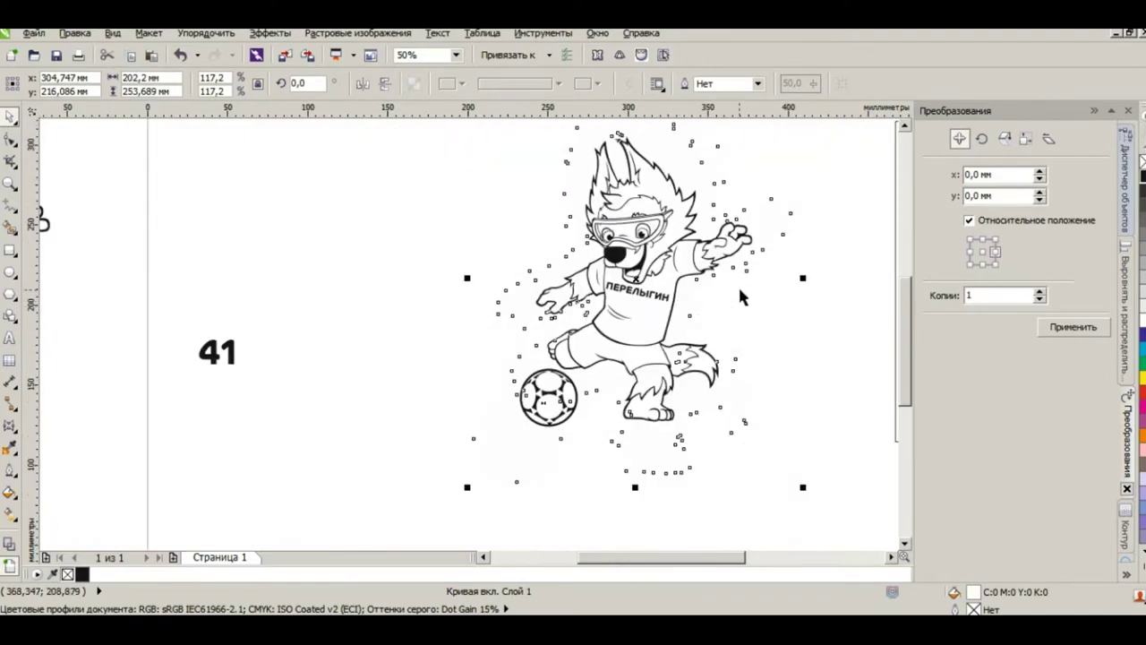
{"action": "left_click", "coordinate": [10, 543]}
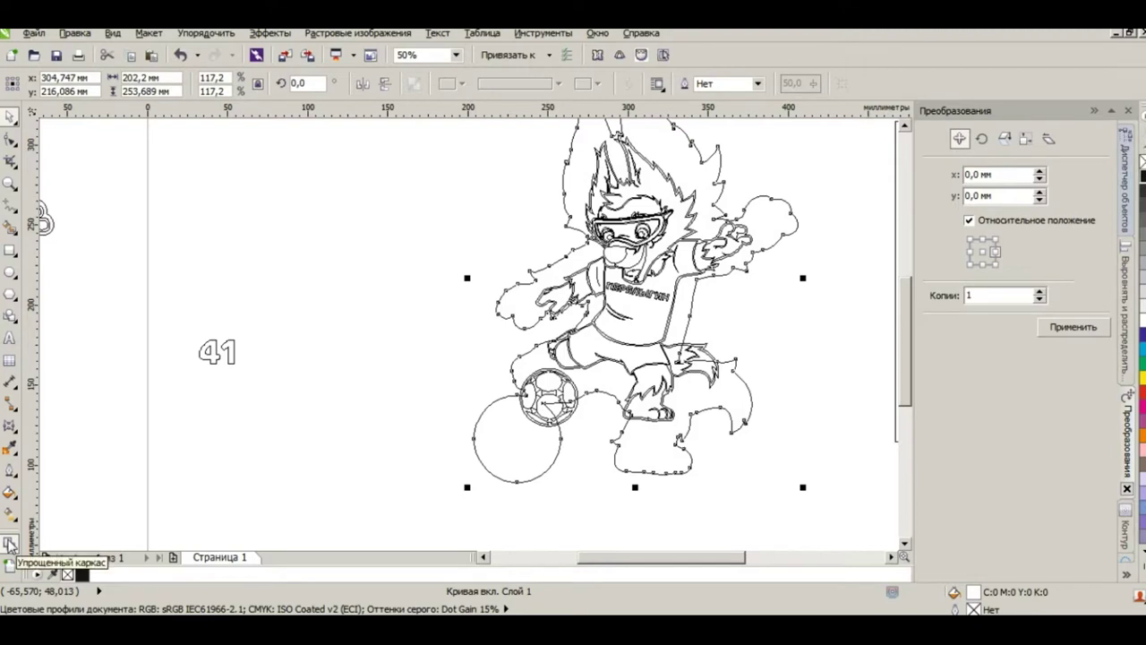
{"action": "left_click", "coordinate": [413, 358]}
{"action": "scroll", "coordinate": [390, 412], "scroll_direction": "down", "scroll_amount": 1}
{"action": "scroll", "coordinate": [463, 415], "scroll_direction": "up", "scroll_amount": 1}
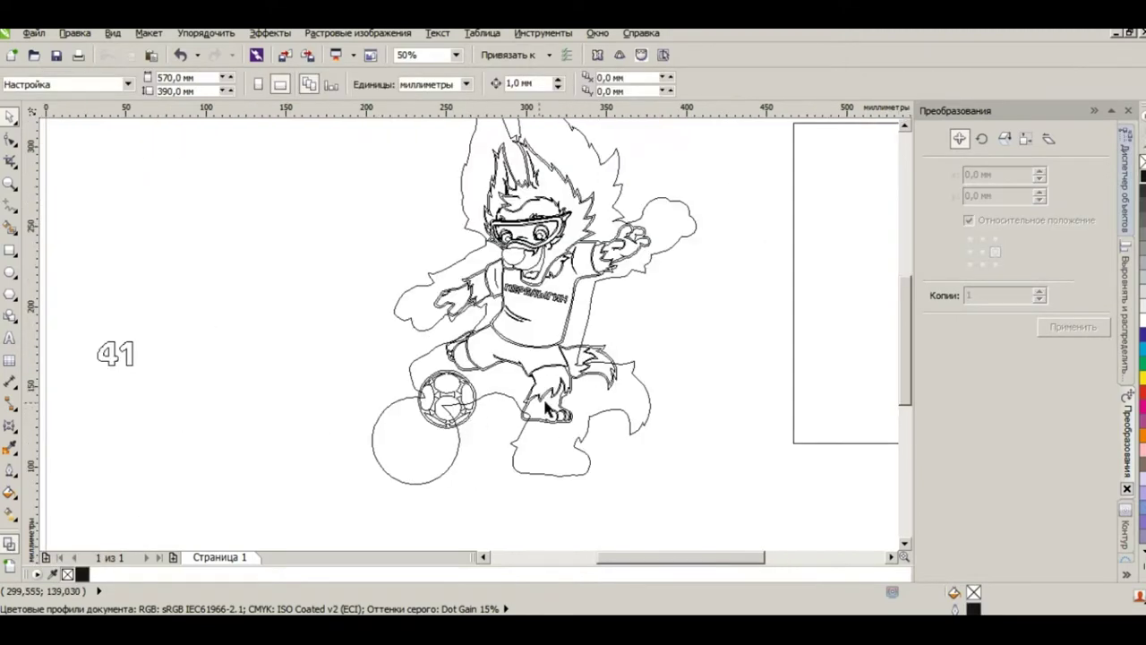
{"action": "left_click", "coordinate": [646, 429]}
{"action": "scroll", "coordinate": [650, 426], "scroll_direction": "down", "scroll_amount": 1}
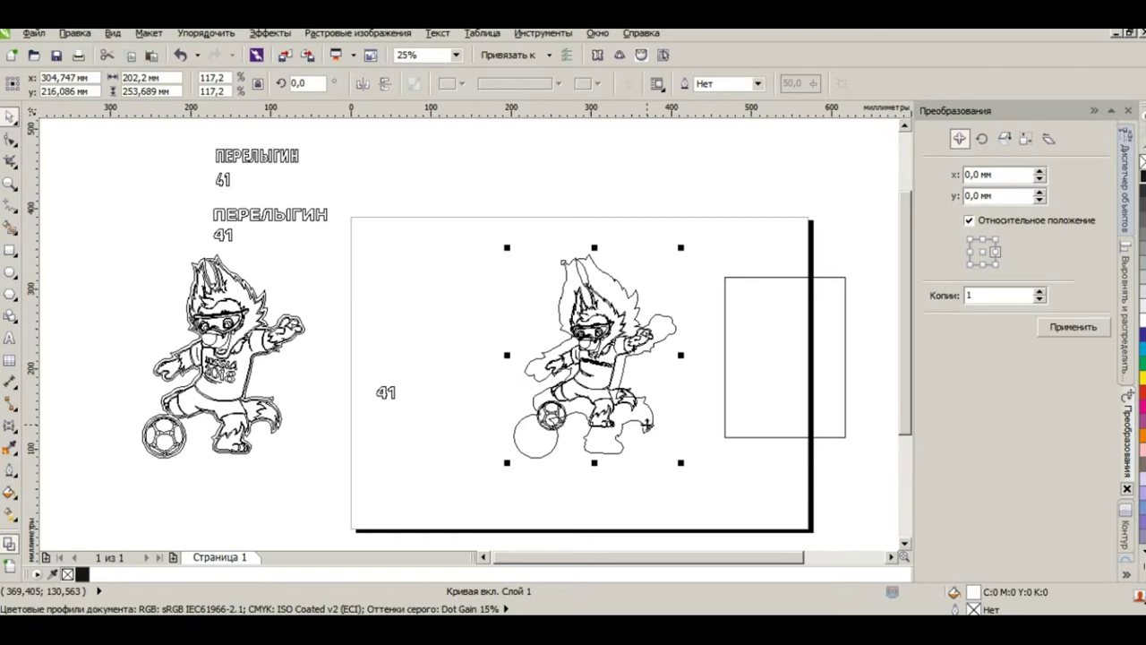
{"action": "left_click_drag", "start_coordinate": [646, 427], "coordinate": [517, 334]}
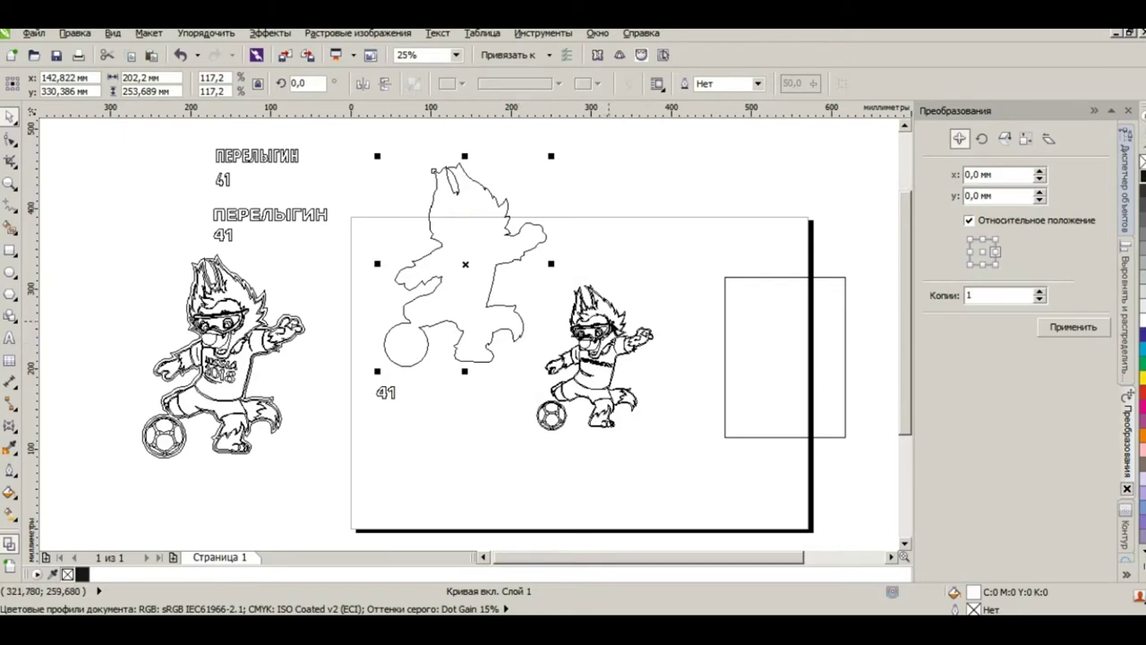
{"action": "scroll", "coordinate": [607, 324], "scroll_direction": "up", "scroll_amount": 1}
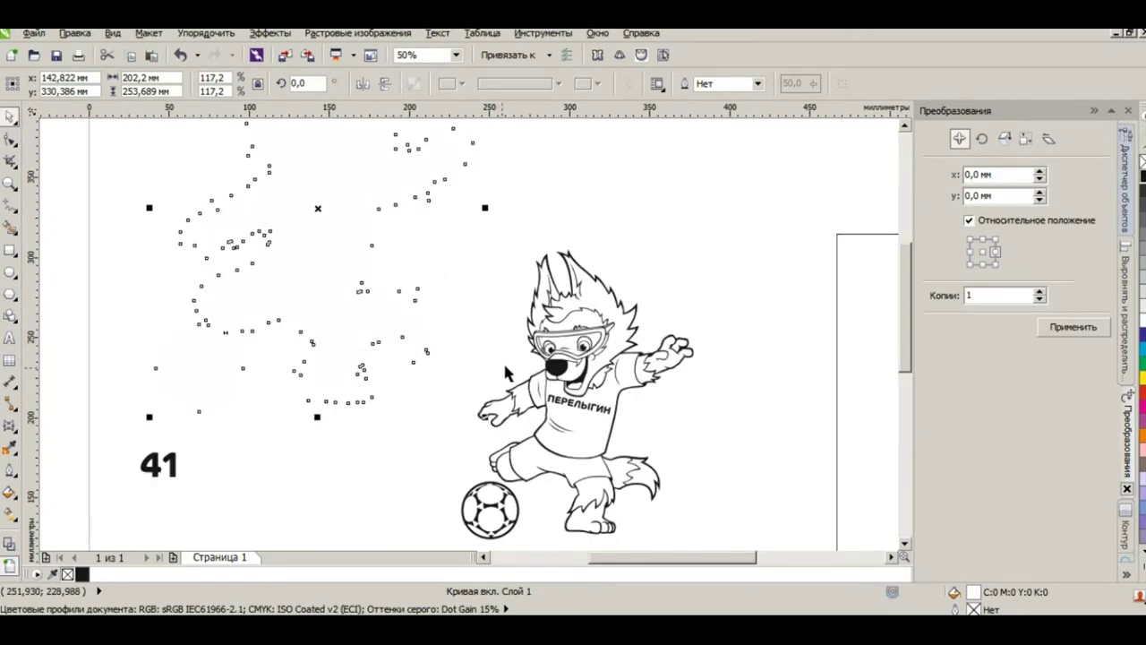
{"action": "scroll", "coordinate": [597, 333], "scroll_direction": "up", "scroll_amount": 1}
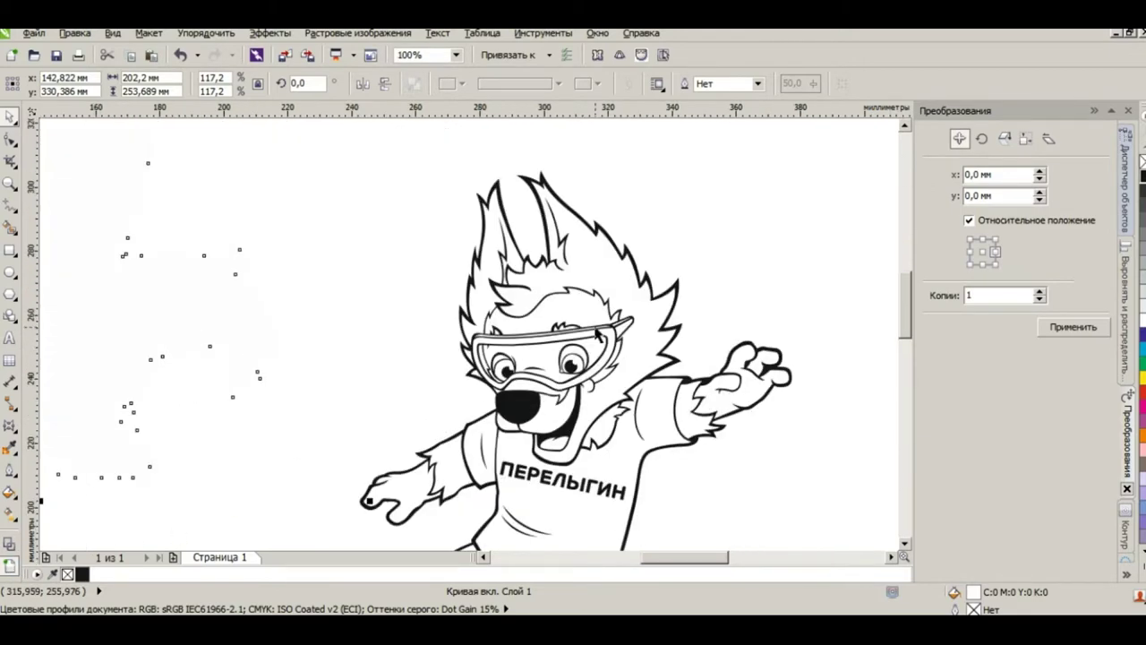
{"action": "scroll", "coordinate": [597, 333], "scroll_direction": "down", "scroll_amount": 2}
{"action": "scroll", "coordinate": [141, 435], "scroll_direction": "up", "scroll_amount": 1}
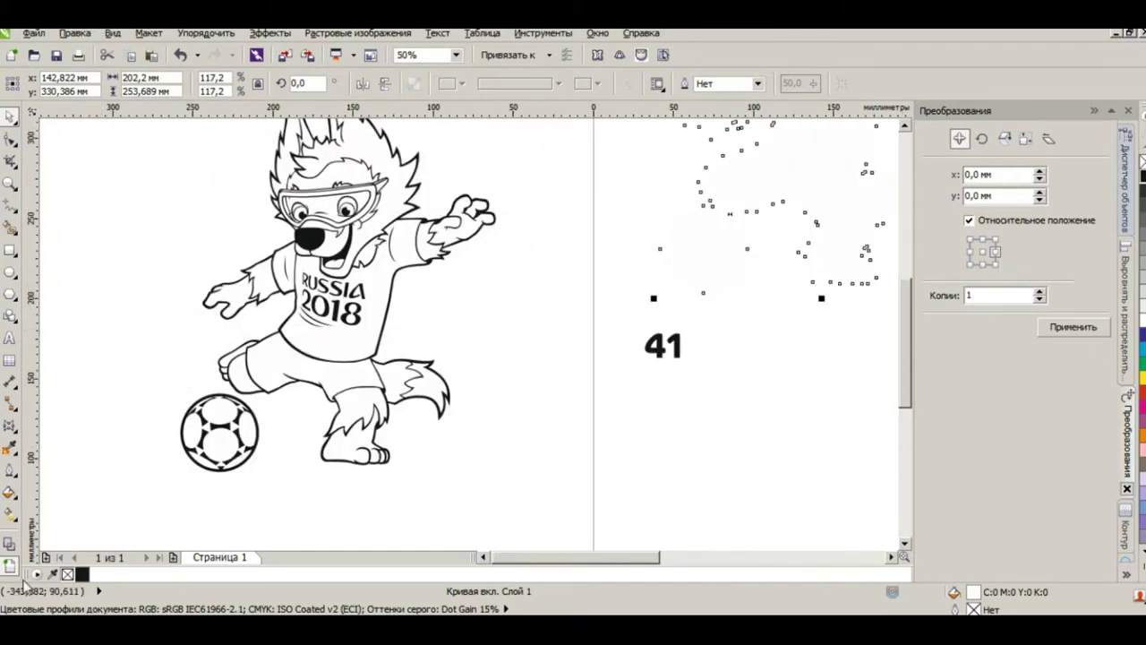
Step: Select the leftover silhouette curve and delete it
{"action": "left_click", "coordinate": [9, 543]}
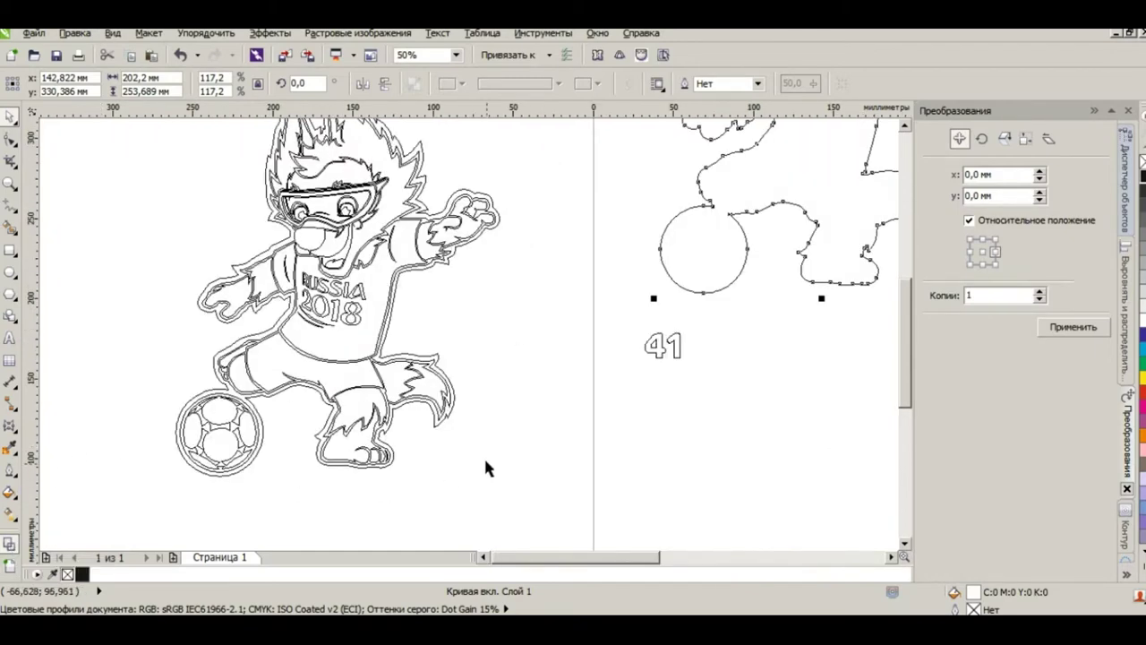
{"action": "scroll", "coordinate": [445, 426], "scroll_direction": "up", "scroll_amount": 2}
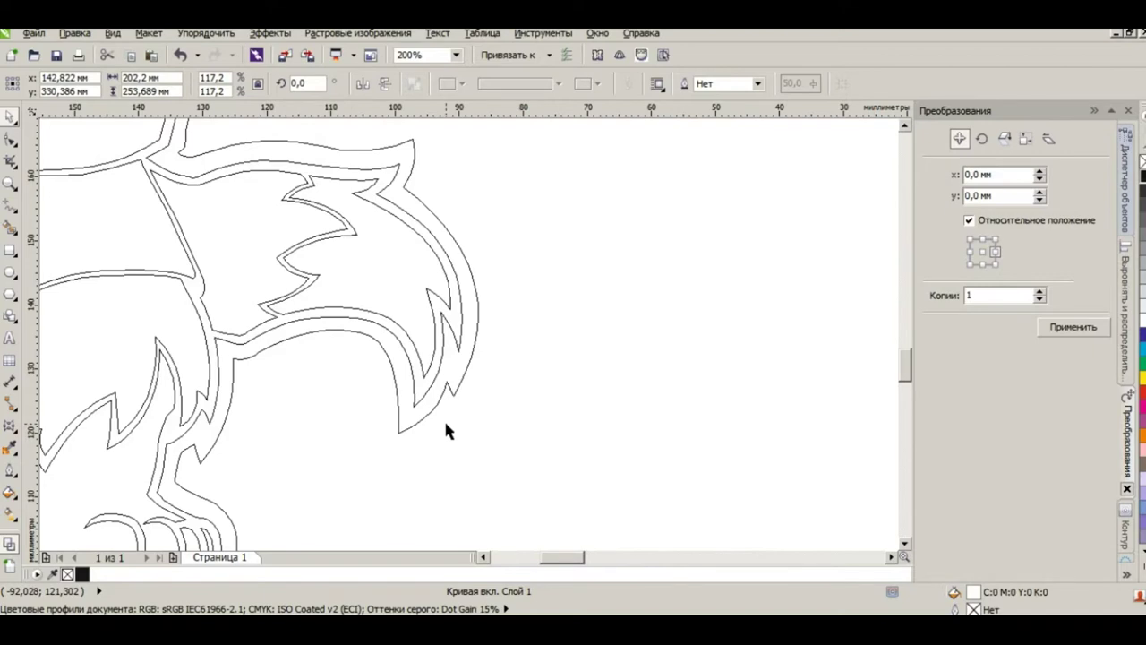
{"action": "scroll", "coordinate": [446, 426], "scroll_direction": "down", "scroll_amount": 3}
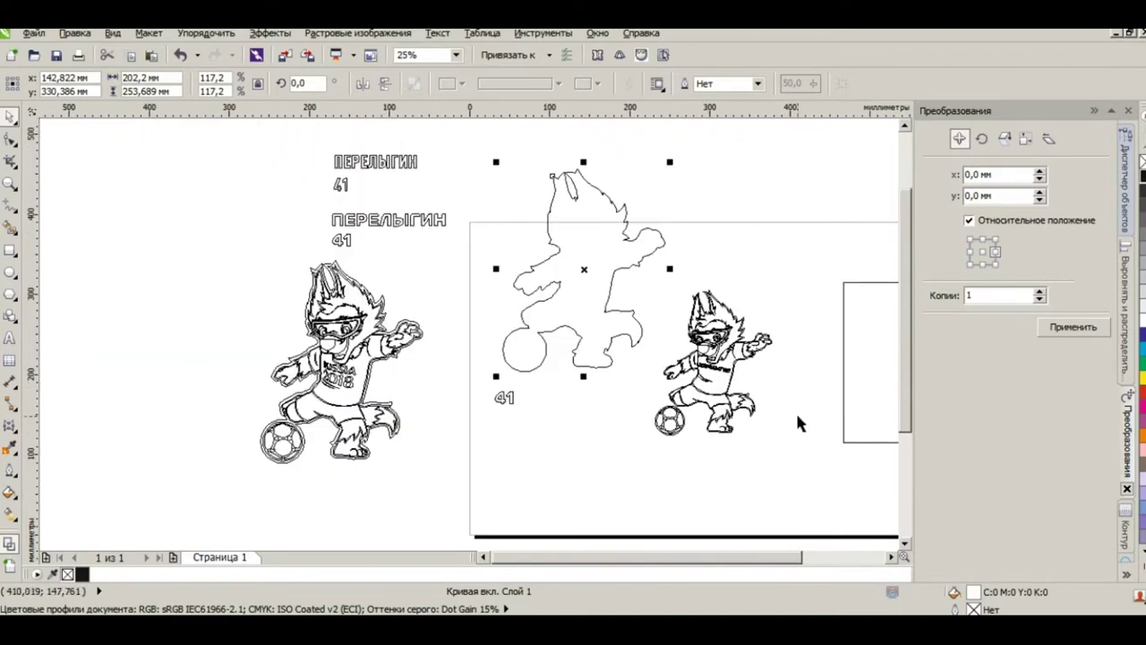
{"action": "scroll", "coordinate": [797, 412], "scroll_direction": "up", "scroll_amount": 1}
{"action": "left_click", "coordinate": [829, 170]}
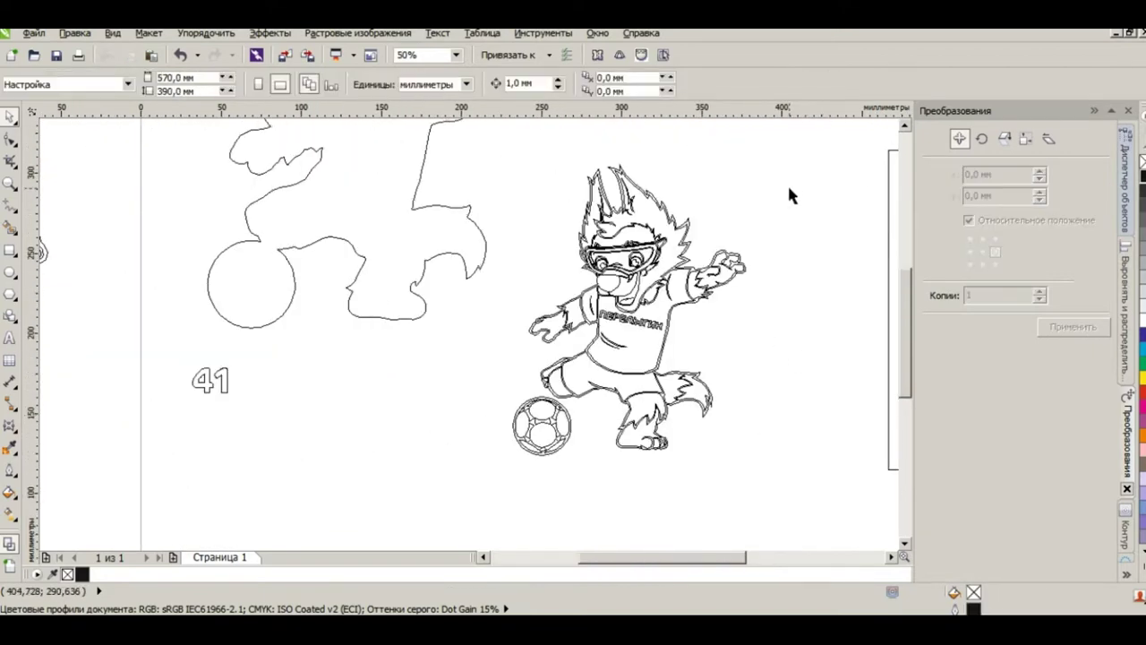
{"action": "left_click", "coordinate": [363, 256]}
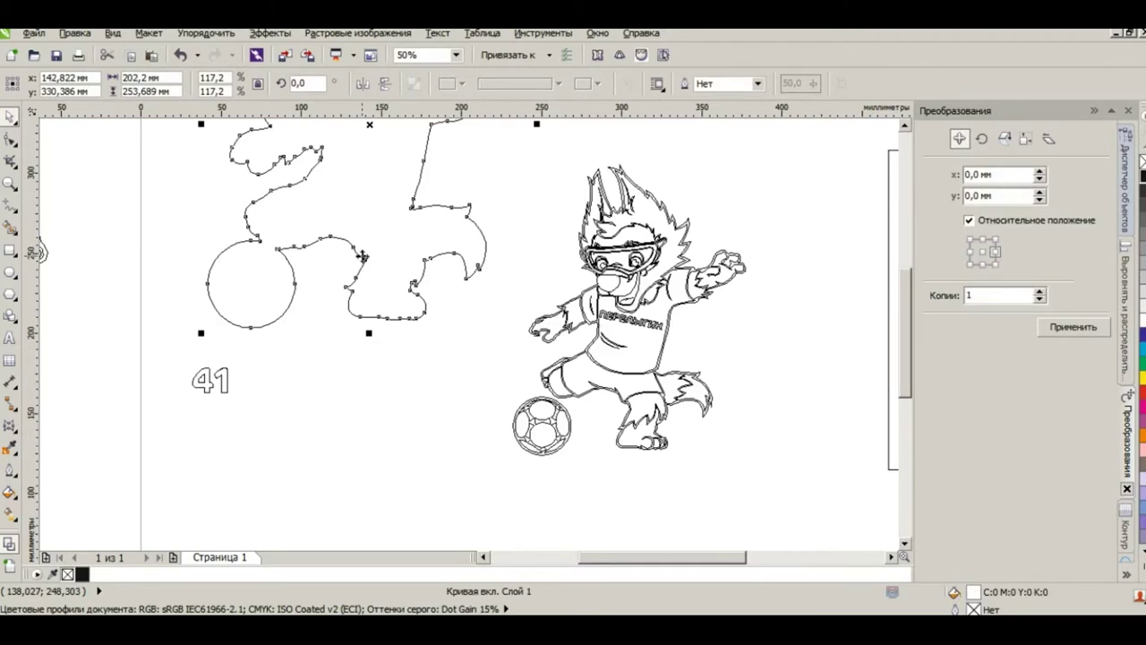
{"action": "key", "text": "Delete"}
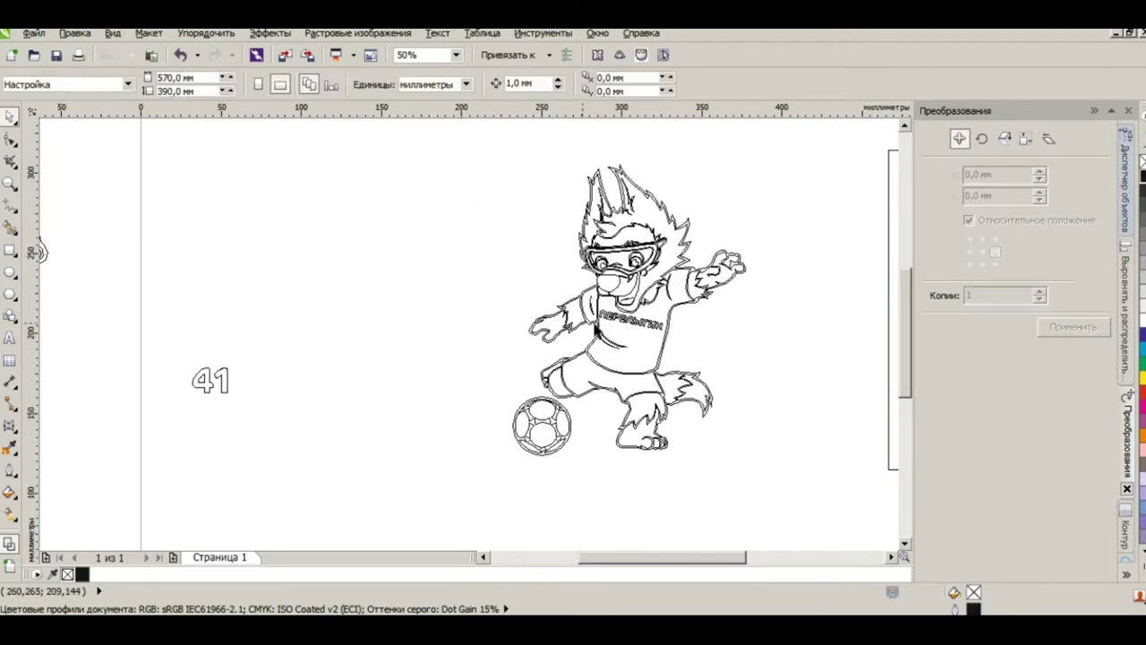
Step: Return to the filled Enhanced view, zoom in, and select the ПЕРЕЛЫГИН lettering
{"action": "left_click", "coordinate": [15, 570]}
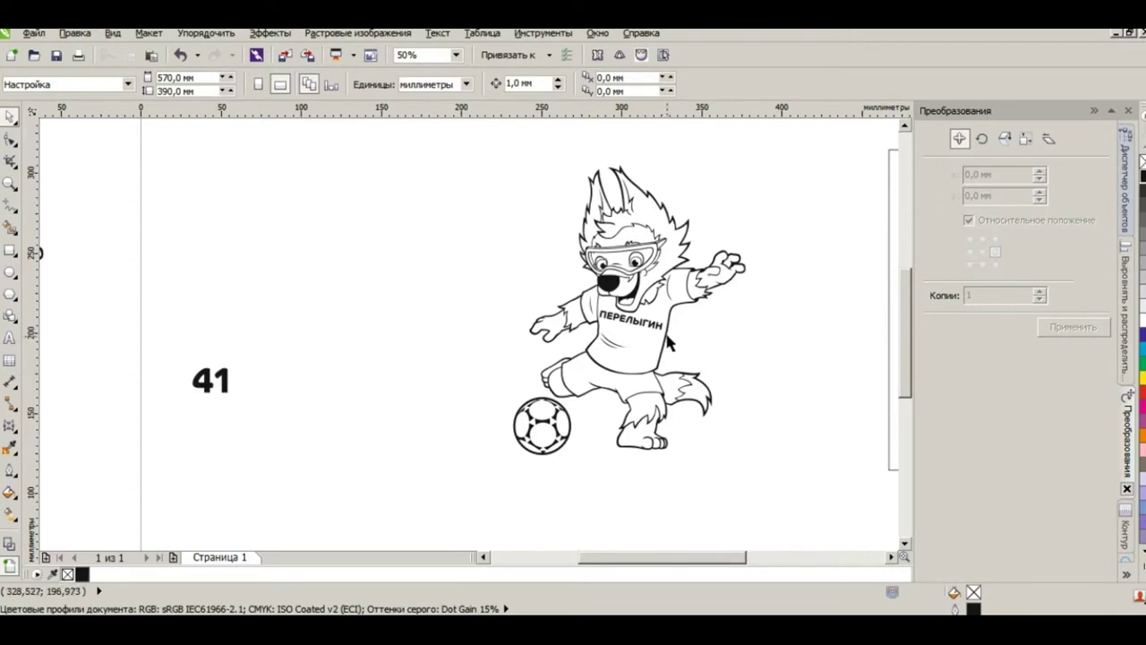
{"action": "scroll", "coordinate": [667, 339], "scroll_direction": "up", "scroll_amount": 2}
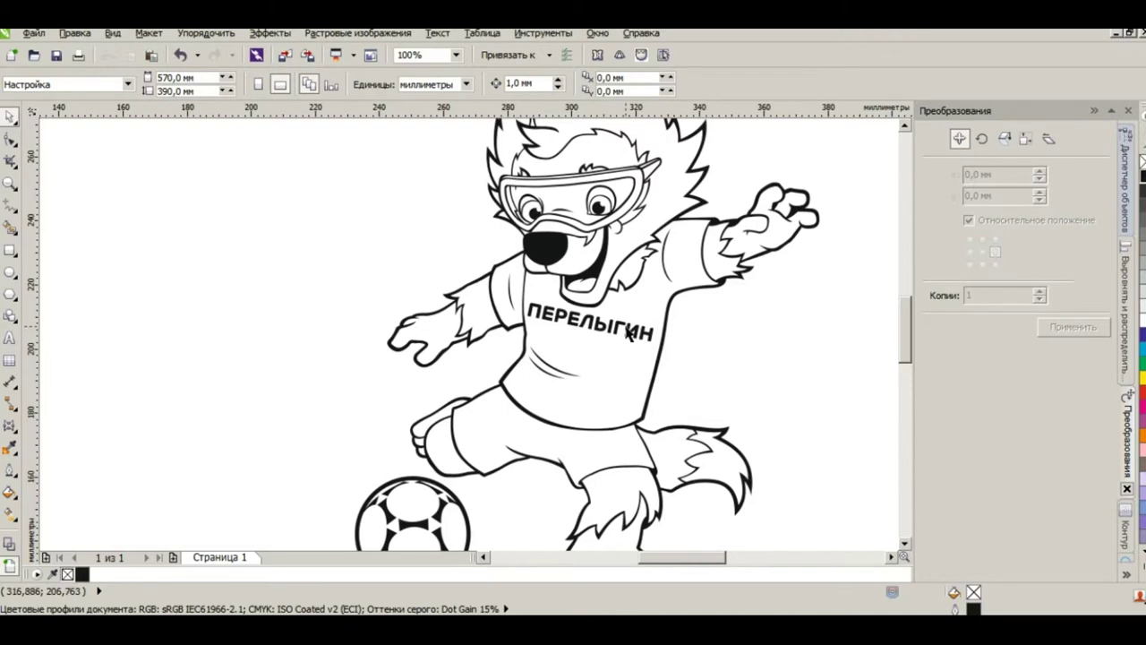
{"action": "scroll", "coordinate": [616, 337], "scroll_direction": "up", "scroll_amount": 2}
{"action": "left_click", "coordinate": [562, 328]}
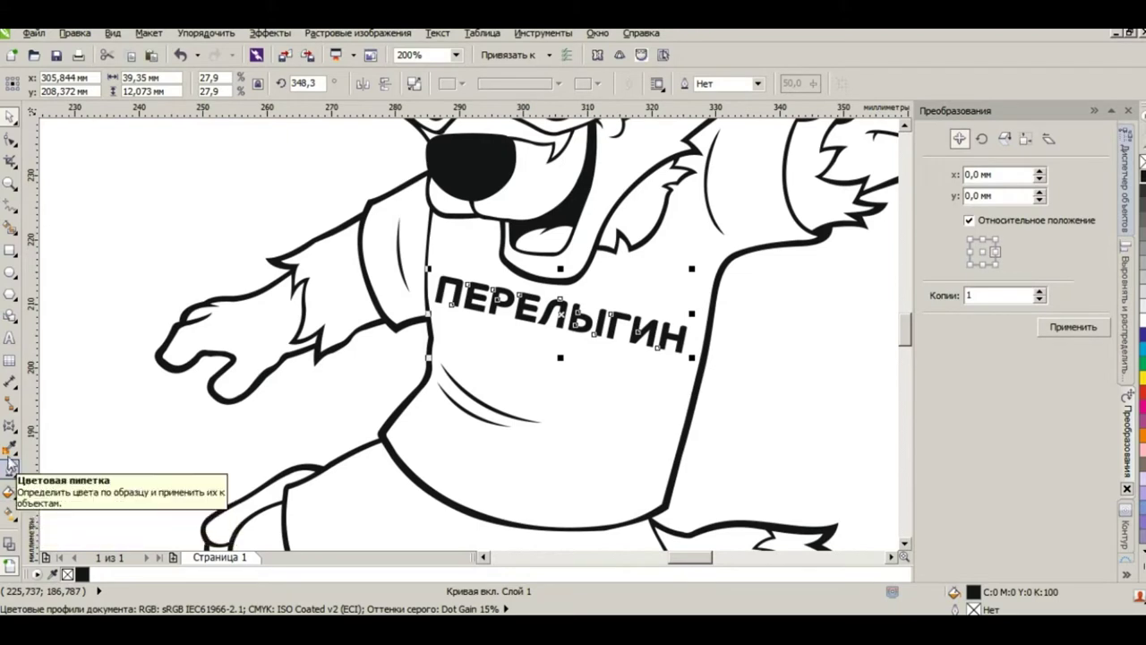
Step: Apply an envelope to ПЕРЕЛЫГИН and bend its top and bottom edges
{"action": "left_click", "coordinate": [9, 427]}
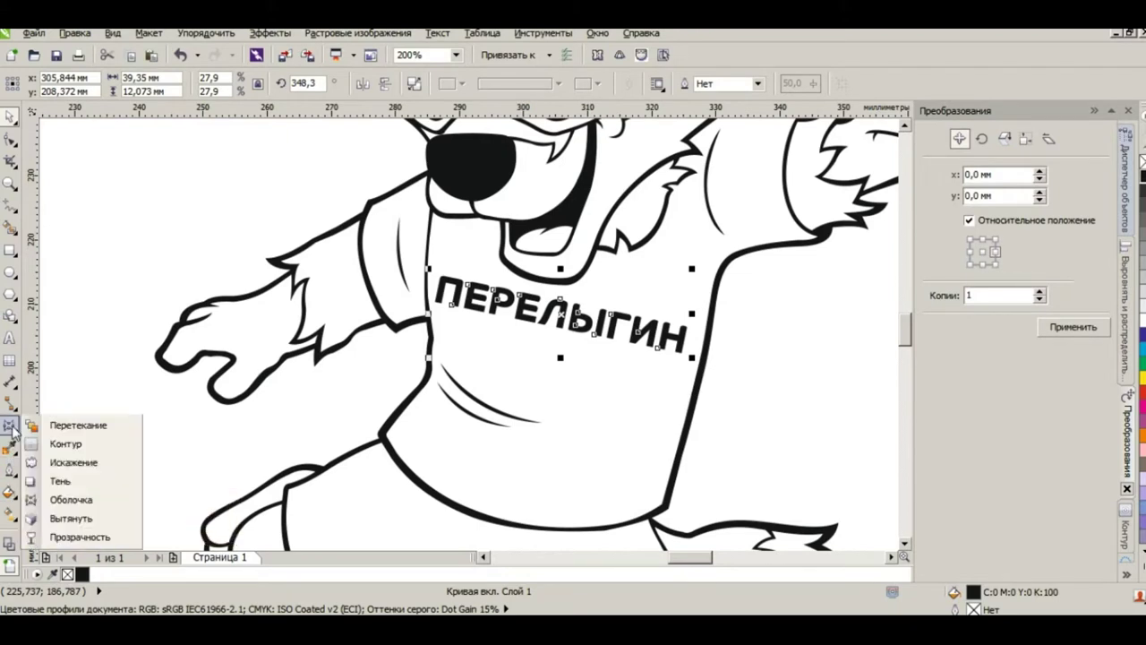
{"action": "left_click", "coordinate": [58, 504]}
{"action": "key", "text": "F10"}
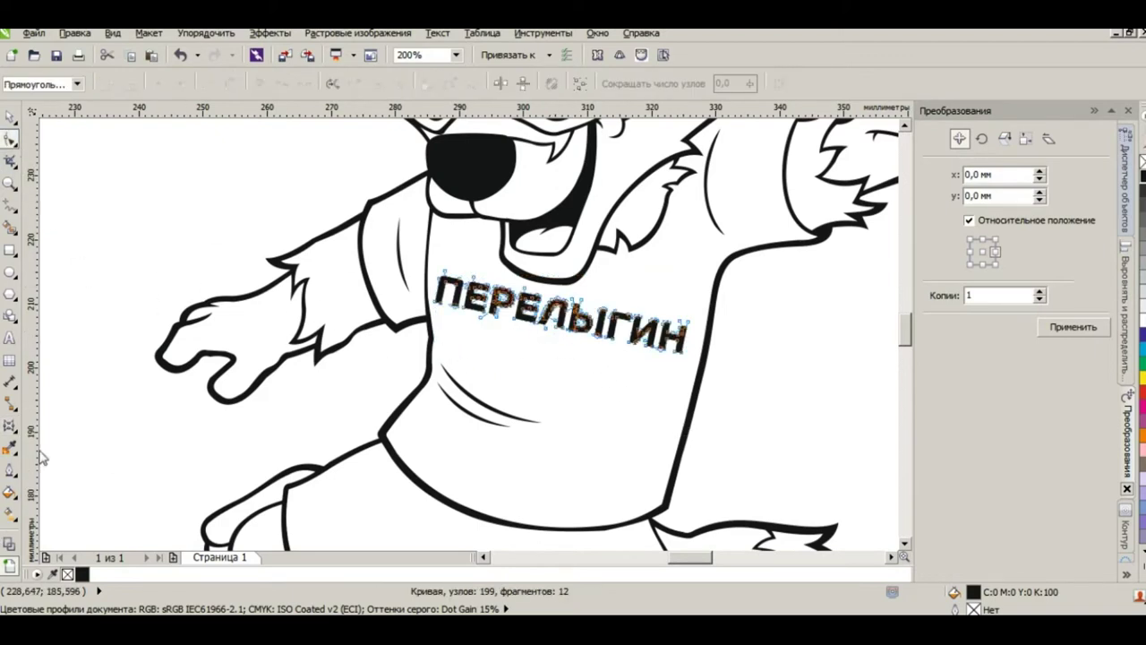
{"action": "left_click", "coordinate": [11, 426]}
{"action": "left_click_drag", "start_coordinate": [560, 353], "coordinate": [545, 368]}
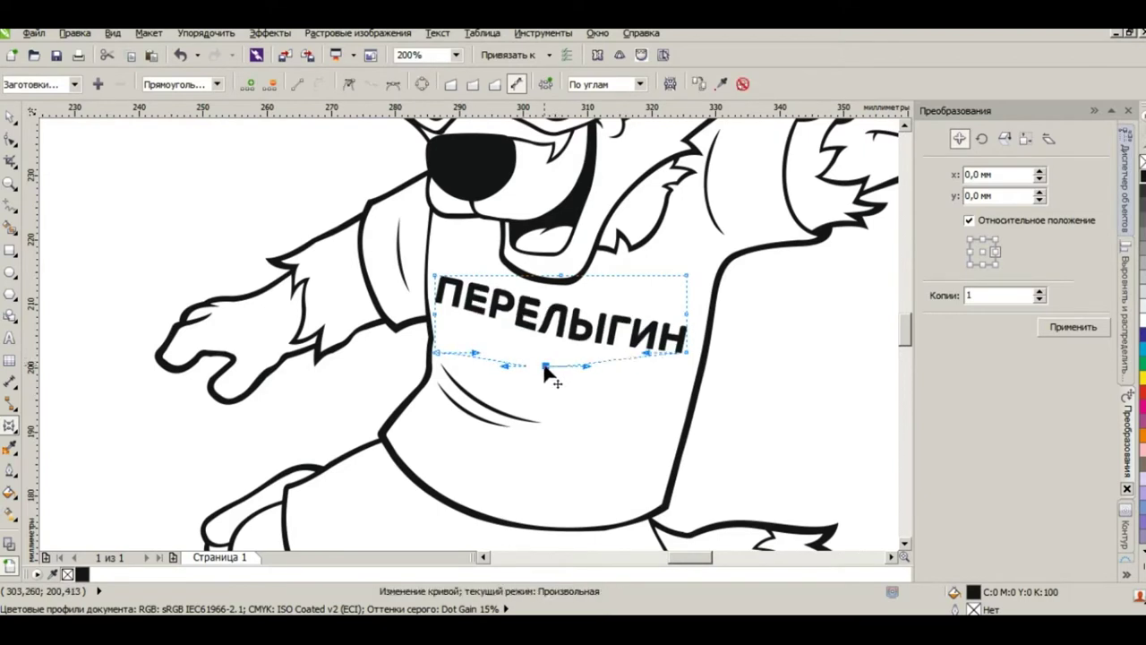
{"action": "left_click_drag", "start_coordinate": [559, 275], "coordinate": [557, 287]}
{"action": "left_click_drag", "start_coordinate": [686, 276], "coordinate": [687, 270]}
{"action": "left_click_drag", "start_coordinate": [689, 357], "coordinate": [687, 358]}
Step: Raise the envelope's left corners to finish warping the lettering to the shirt
{"action": "left_click_drag", "start_coordinate": [425, 274], "coordinate": [426, 259]}
{"action": "left_click_drag", "start_coordinate": [435, 353], "coordinate": [437, 329]}
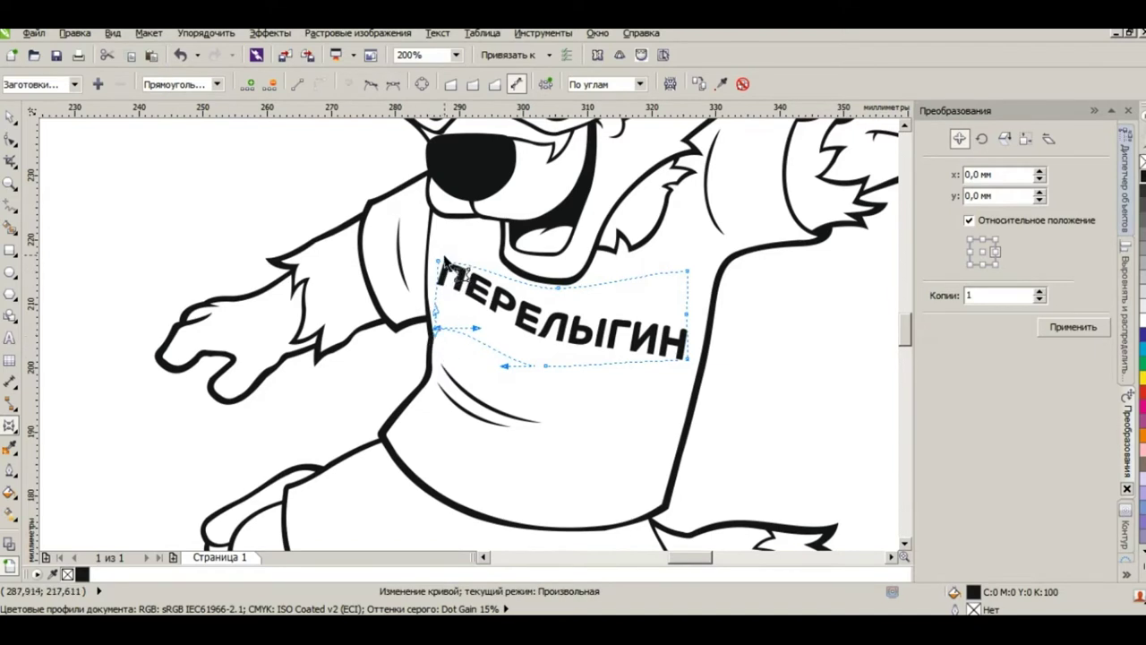
{"action": "left_click_drag", "start_coordinate": [438, 333], "coordinate": [438, 357]}
{"action": "scroll", "coordinate": [595, 351], "scroll_direction": "down", "scroll_amount": 1}
{"action": "scroll", "coordinate": [690, 391], "scroll_direction": "down", "scroll_amount": 1}
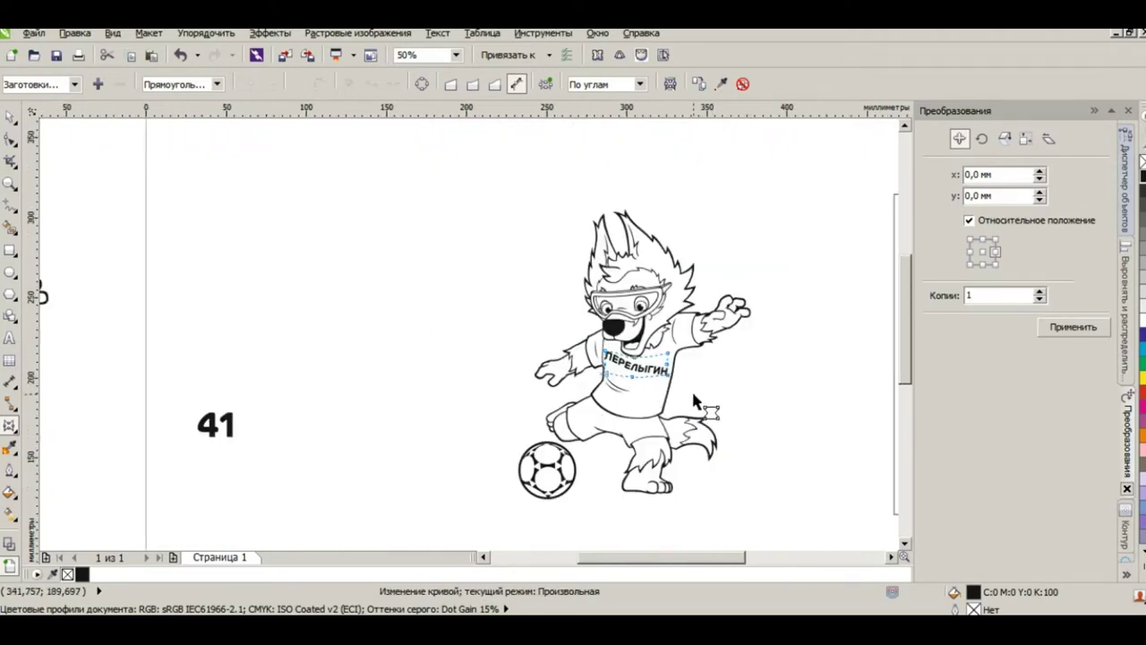
{"action": "left_click", "coordinate": [9, 117]}
{"action": "left_click", "coordinate": [803, 445]}
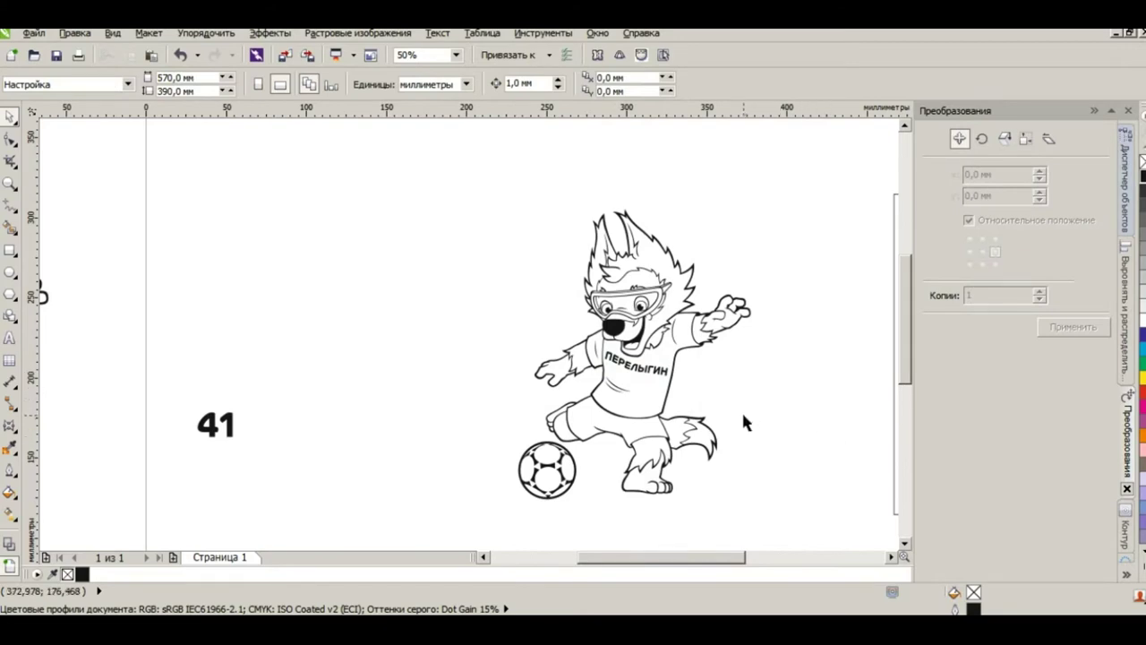
Step: Nudge ПЕРЕЛЫГИН slightly and move the 41 onto the shirt below it
{"action": "scroll", "coordinate": [709, 387], "scroll_direction": "up", "scroll_amount": 2}
{"action": "left_click", "coordinate": [515, 357]}
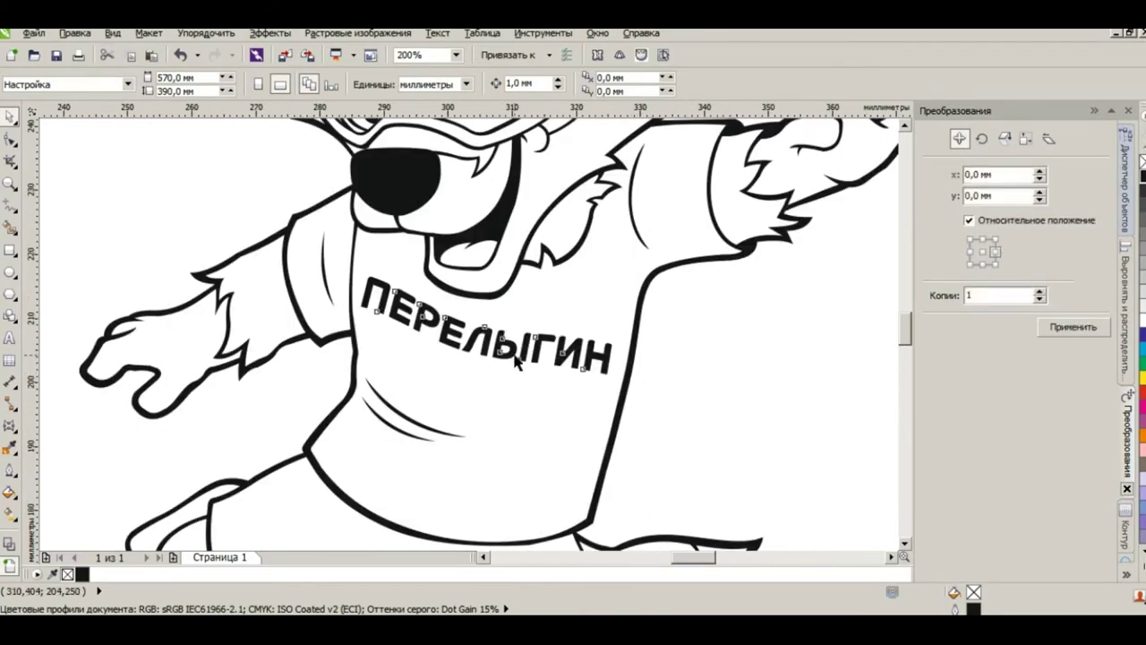
{"action": "scroll", "coordinate": [515, 357], "scroll_direction": "up", "scroll_amount": 1}
{"action": "left_click_drag", "start_coordinate": [512, 351], "coordinate": [522, 336]}
{"action": "scroll", "coordinate": [595, 337], "scroll_direction": "down", "scroll_amount": 2}
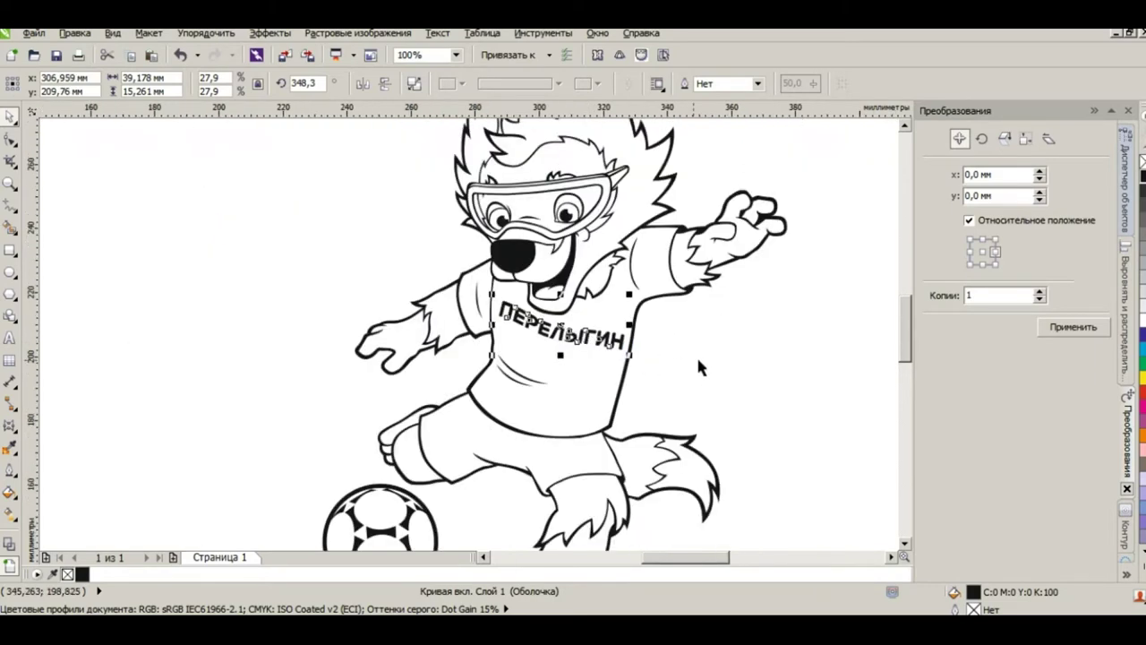
{"action": "left_click", "coordinate": [726, 357]}
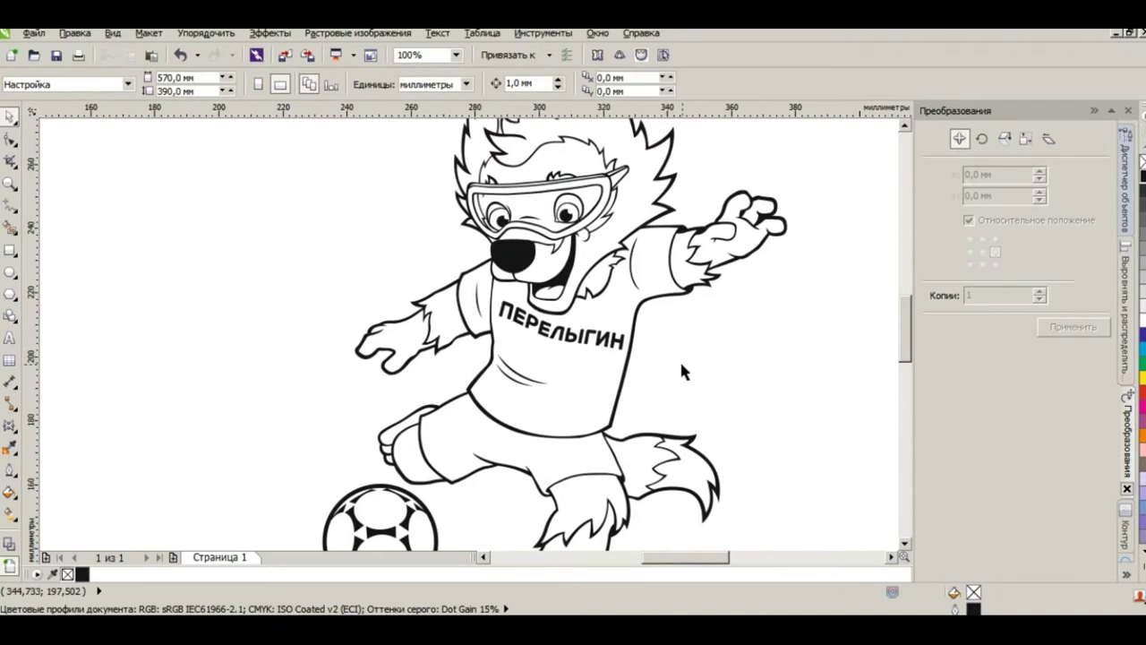
{"action": "scroll", "coordinate": [682, 365], "scroll_direction": "down", "scroll_amount": 1}
{"action": "left_click_drag", "start_coordinate": [222, 412], "coordinate": [705, 376]}
Step: Shrink the 41 to 74.6% and tilt it toward the name's slant
{"action": "scroll", "coordinate": [705, 376], "scroll_direction": "up", "scroll_amount": 1}
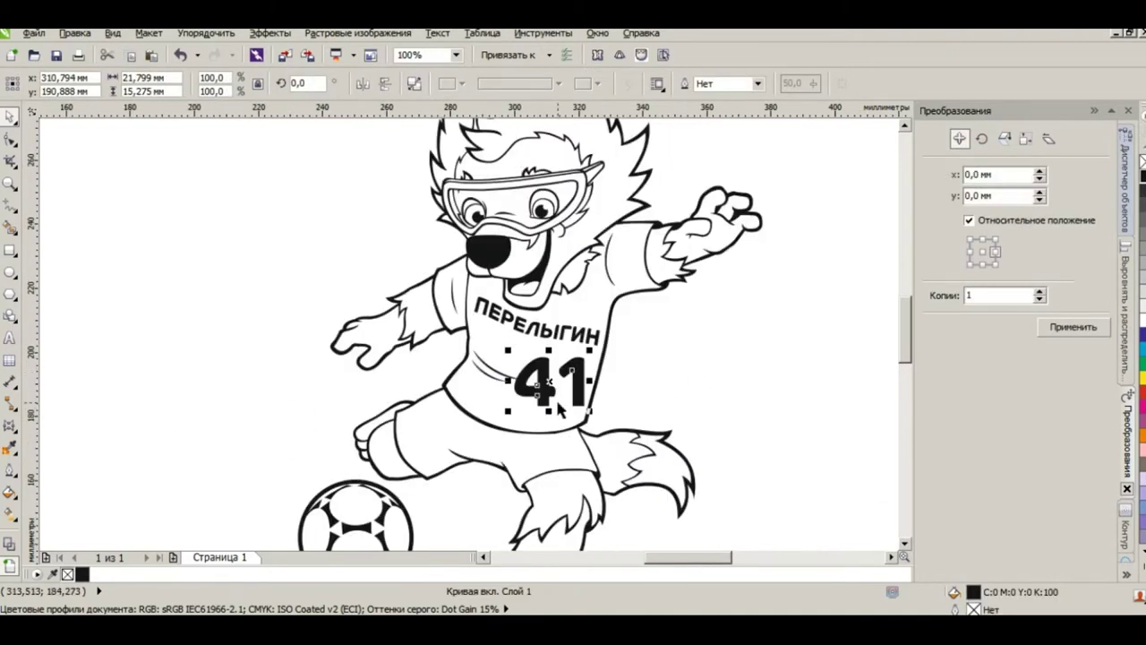
{"action": "left_click", "coordinate": [578, 391]}
{"action": "left_click", "coordinate": [584, 401]}
{"action": "left_click_drag", "start_coordinate": [591, 412], "coordinate": [578, 404]}
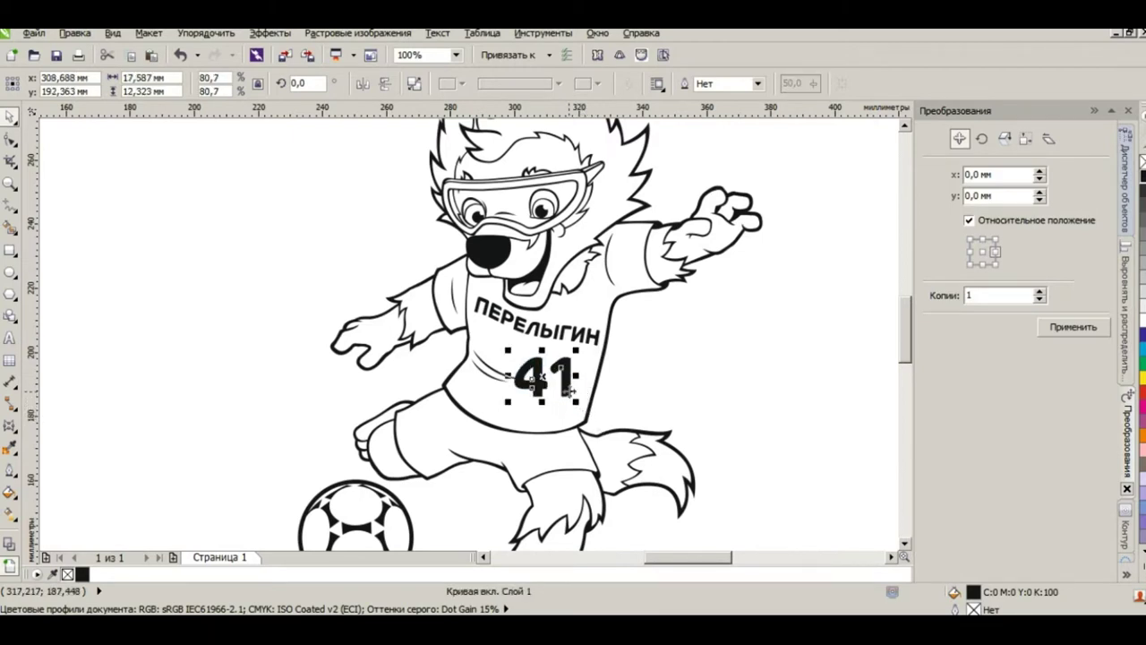
{"action": "scroll", "coordinate": [572, 390], "scroll_direction": "up", "scroll_amount": 1}
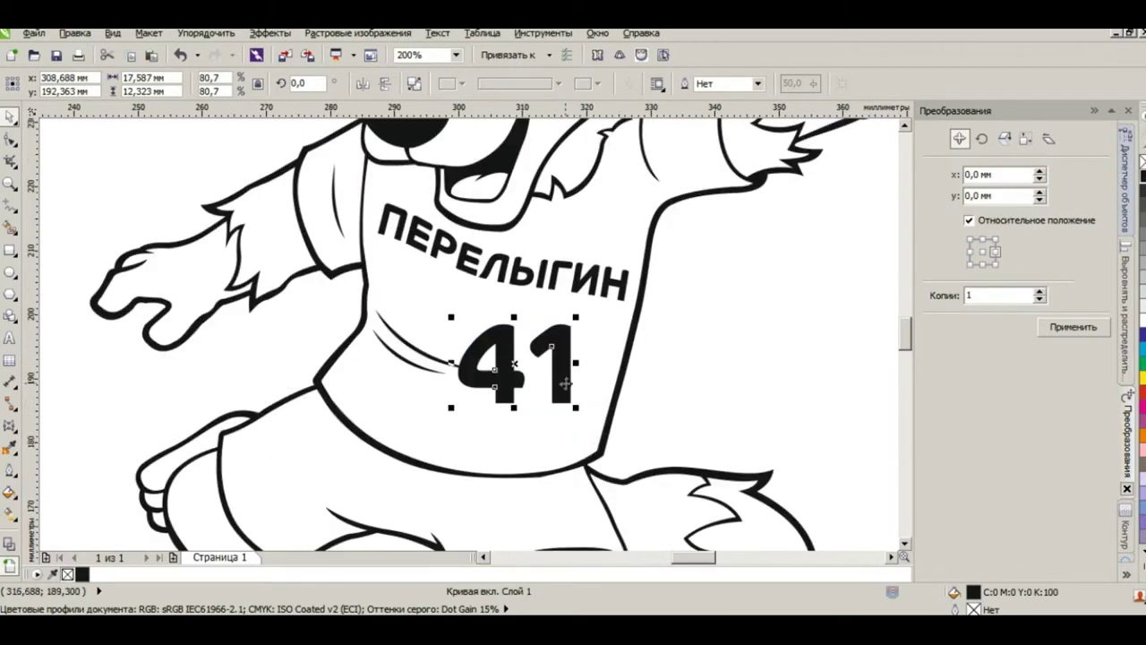
{"action": "left_click", "coordinate": [565, 383]}
{"action": "mouse_move", "coordinate": [581, 314]}
{"action": "left_mouse_down"}
{"action": "mouse_move", "coordinate": [596, 340]}
{"action": "mouse_move", "coordinate": [589, 329]}
{"action": "left_mouse_up"}
{"action": "left_click", "coordinate": [562, 377]}
{"action": "left_click_drag", "start_coordinate": [585, 421], "coordinate": [586, 365]}
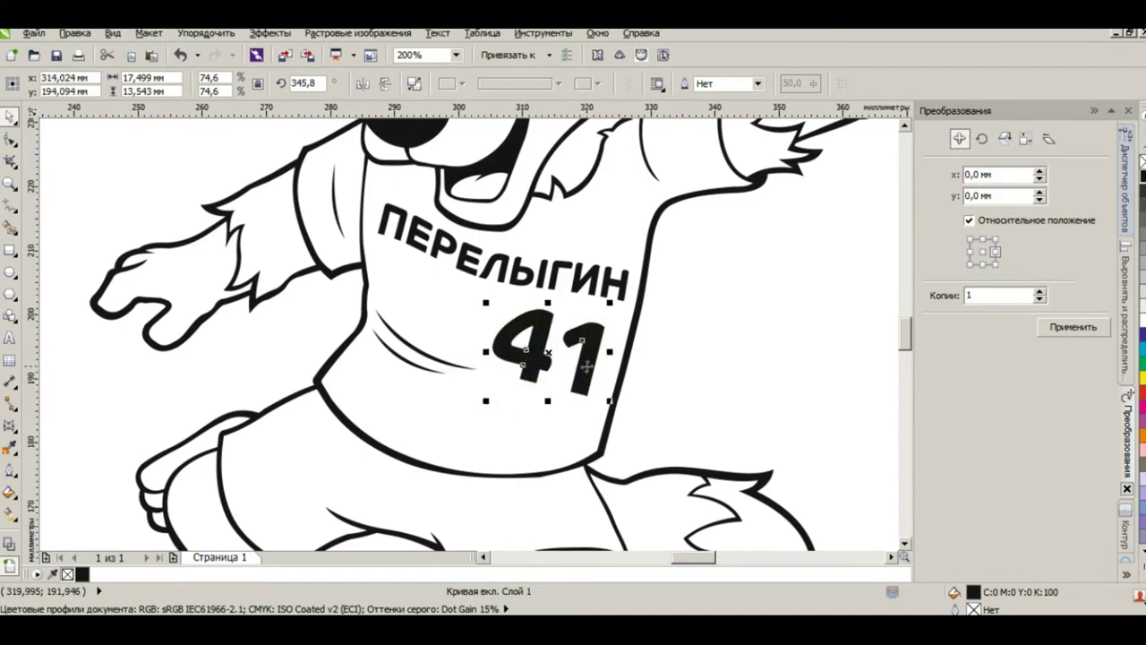
Step: Move the 41 left on the shirt, below the name
{"action": "left_click", "coordinate": [552, 385]}
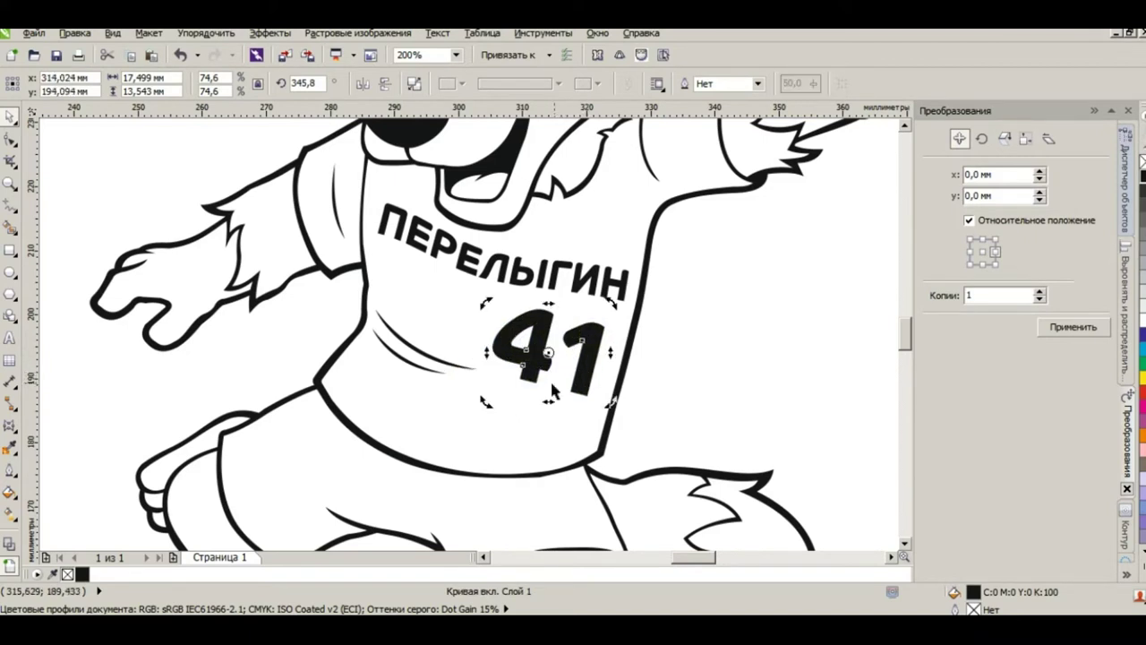
{"action": "left_click_drag", "start_coordinate": [483, 405], "coordinate": [490, 408]}
{"action": "left_click", "coordinate": [695, 354]}
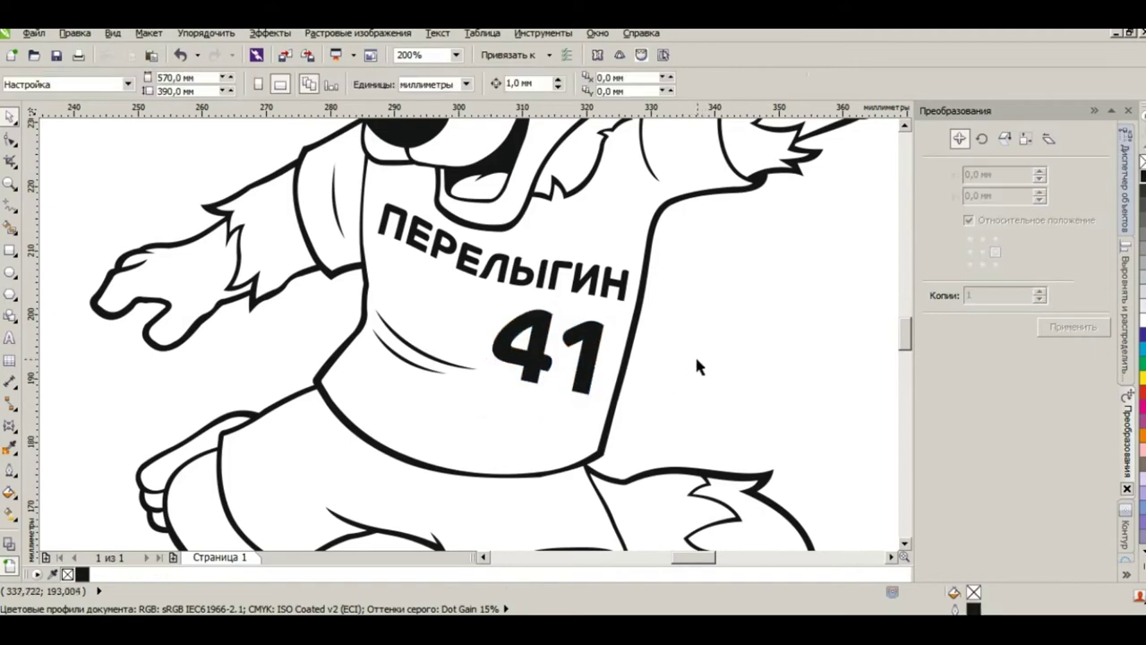
{"action": "scroll", "coordinate": [679, 365], "scroll_direction": "down", "scroll_amount": 1}
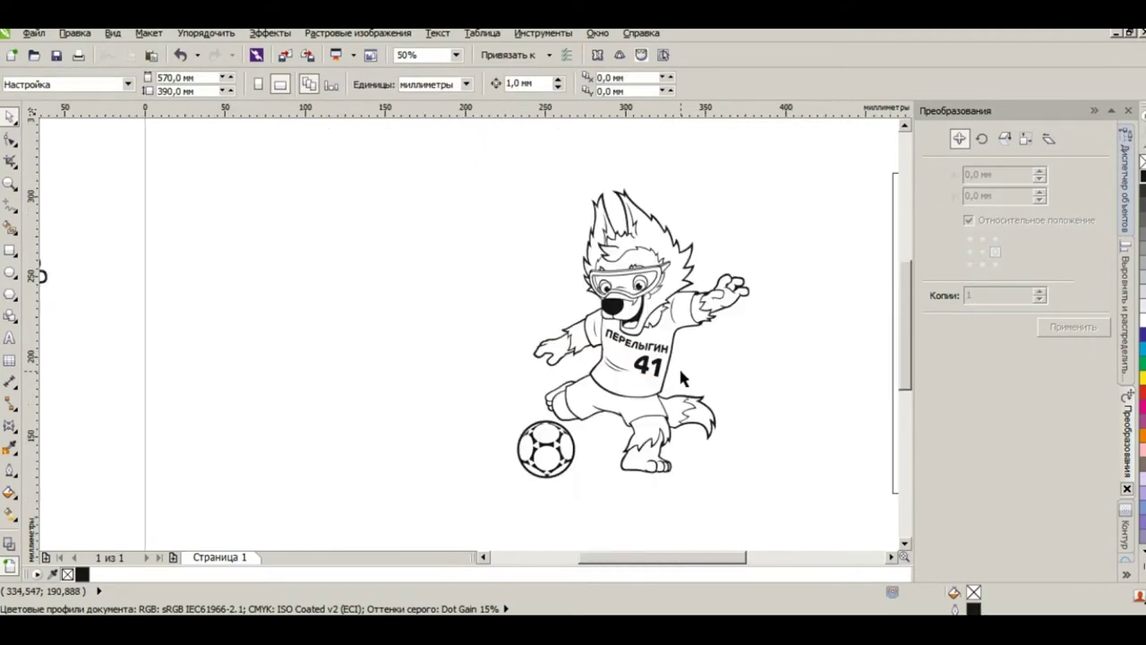
{"action": "scroll", "coordinate": [673, 374], "scroll_direction": "up", "scroll_amount": 1}
{"action": "double_click", "coordinate": [642, 367]}
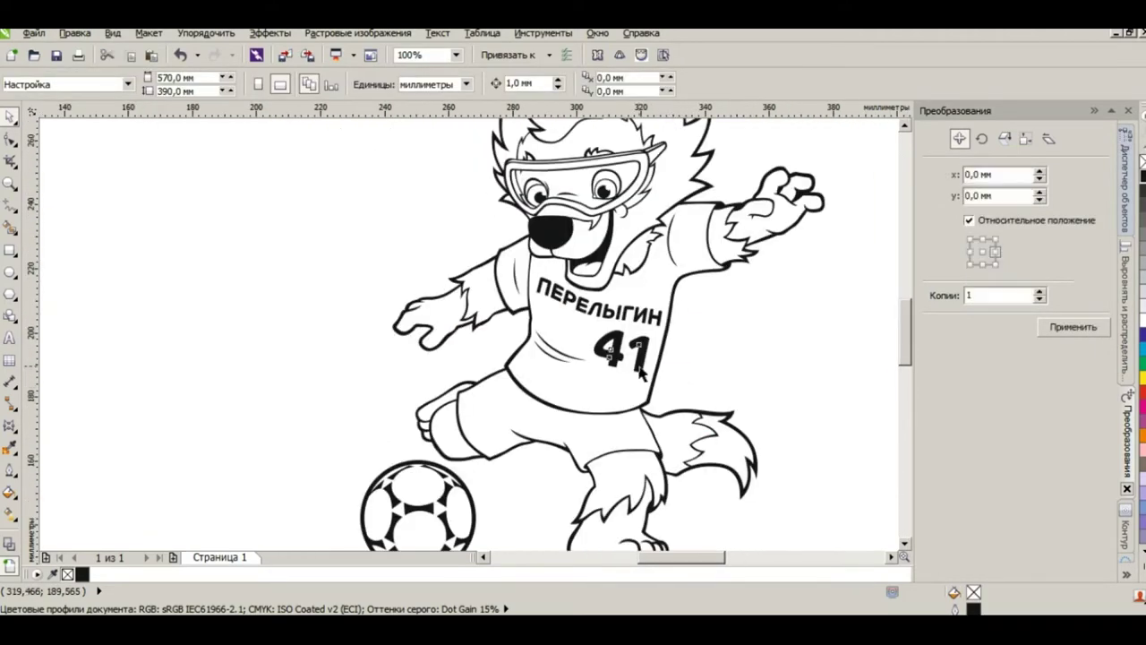
{"action": "key", "text": "space"}
{"action": "left_click_drag", "start_coordinate": [638, 360], "coordinate": [621, 318]}
{"action": "left_click", "coordinate": [614, 345]}
{"action": "left_click", "coordinate": [699, 355]}
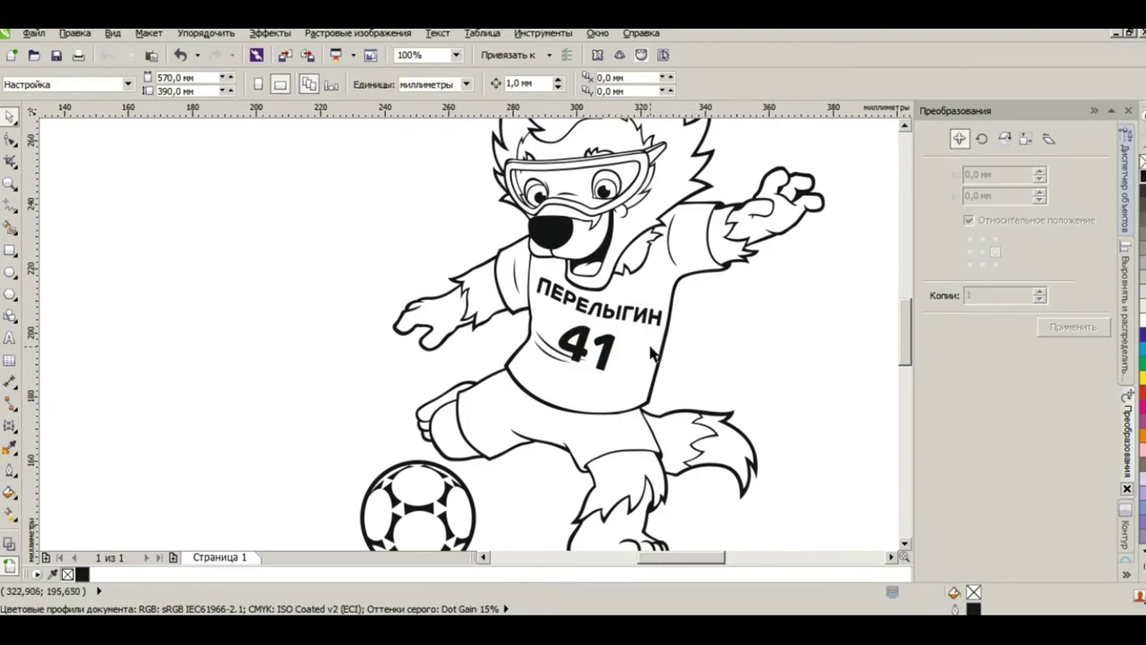
Step: Rotate the 41 first to about 345.8°, then to 338.4°
{"action": "left_click", "coordinate": [614, 356]}
{"action": "left_click_drag", "start_coordinate": [607, 351], "coordinate": [602, 350]}
{"action": "left_click", "coordinate": [602, 350]}
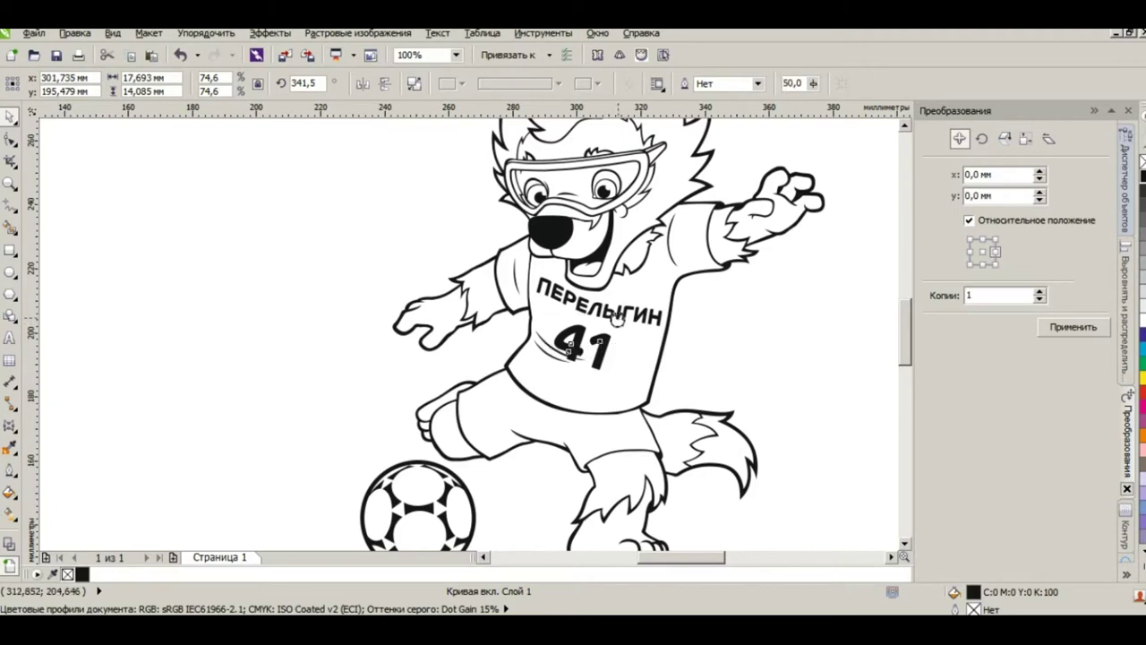
{"action": "left_click_drag", "start_coordinate": [616, 319], "coordinate": [620, 315]}
{"action": "left_click", "coordinate": [732, 358]}
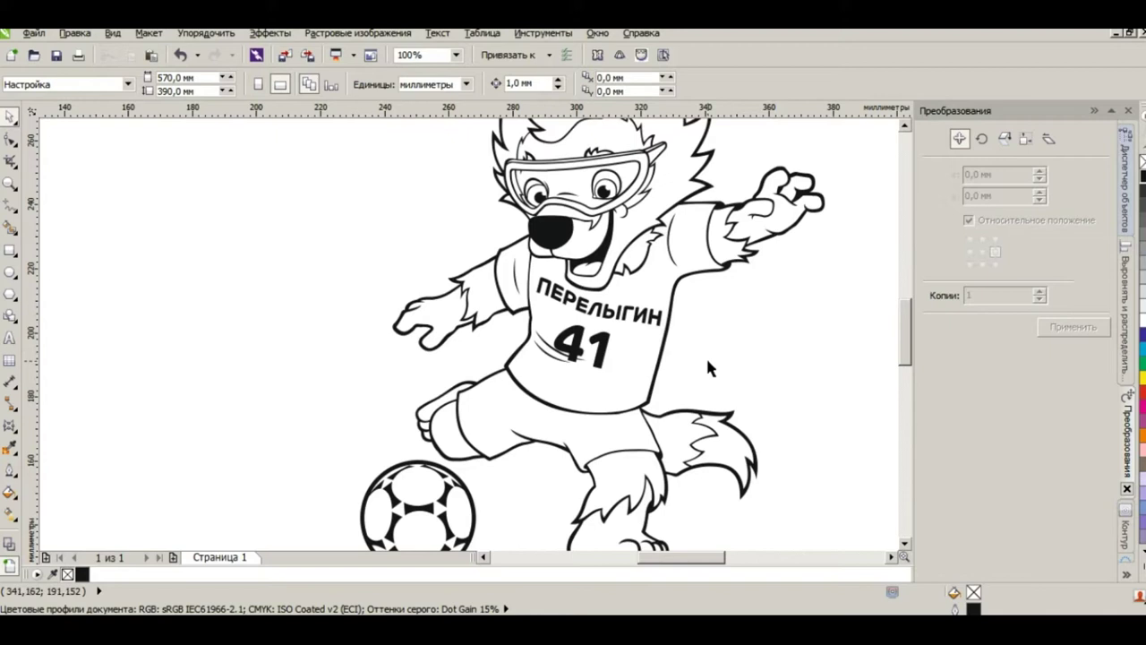
{"action": "left_click", "coordinate": [612, 351]}
{"action": "left_click", "coordinate": [611, 350]}
{"action": "left_click_drag", "start_coordinate": [617, 320], "coordinate": [618, 324]}
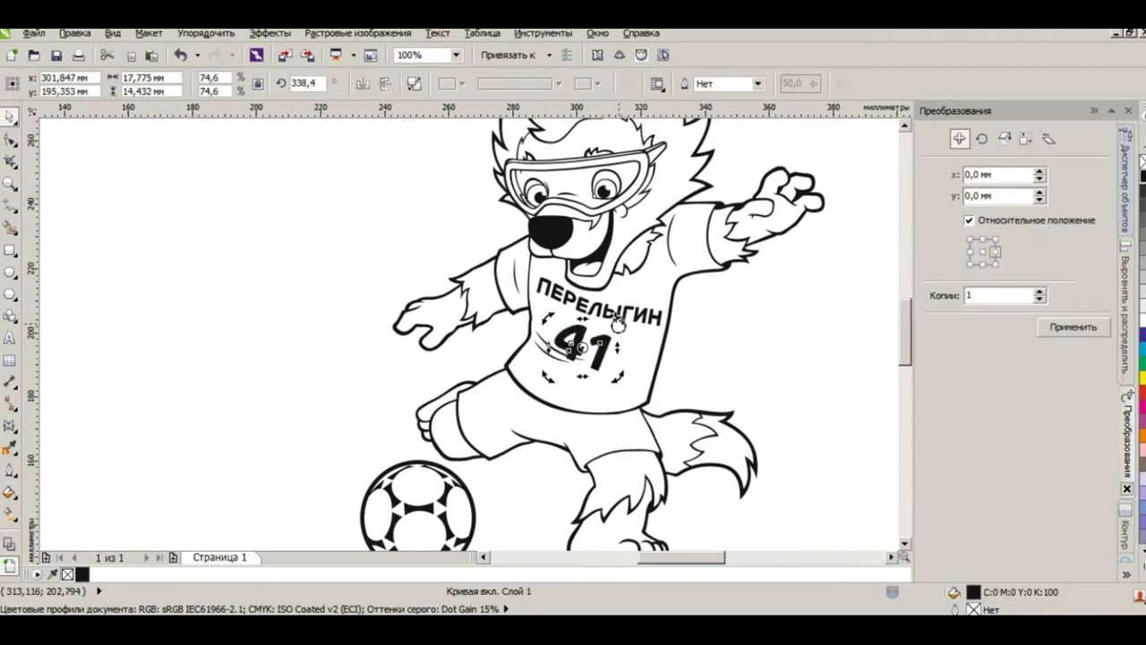
{"action": "left_click", "coordinate": [736, 358]}
Step: Select the 41 and give it an envelope for reshaping
{"action": "scroll", "coordinate": [704, 376], "scroll_direction": "down", "scroll_amount": 2}
{"action": "scroll", "coordinate": [667, 362], "scroll_direction": "up", "scroll_amount": 4}
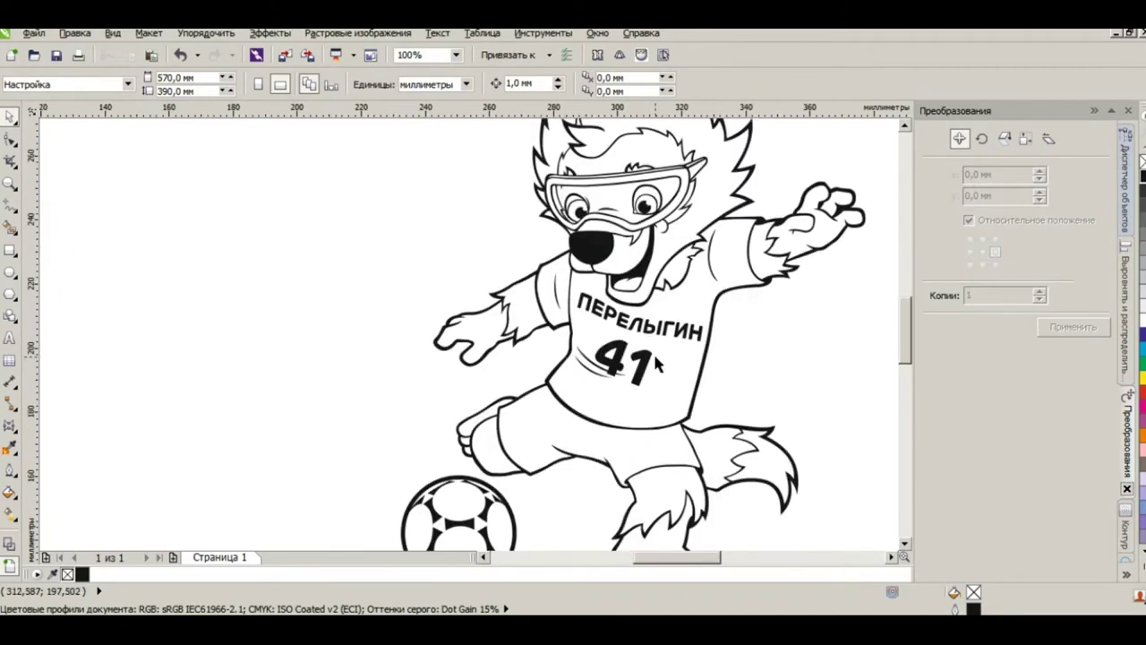
{"action": "left_click", "coordinate": [651, 399]}
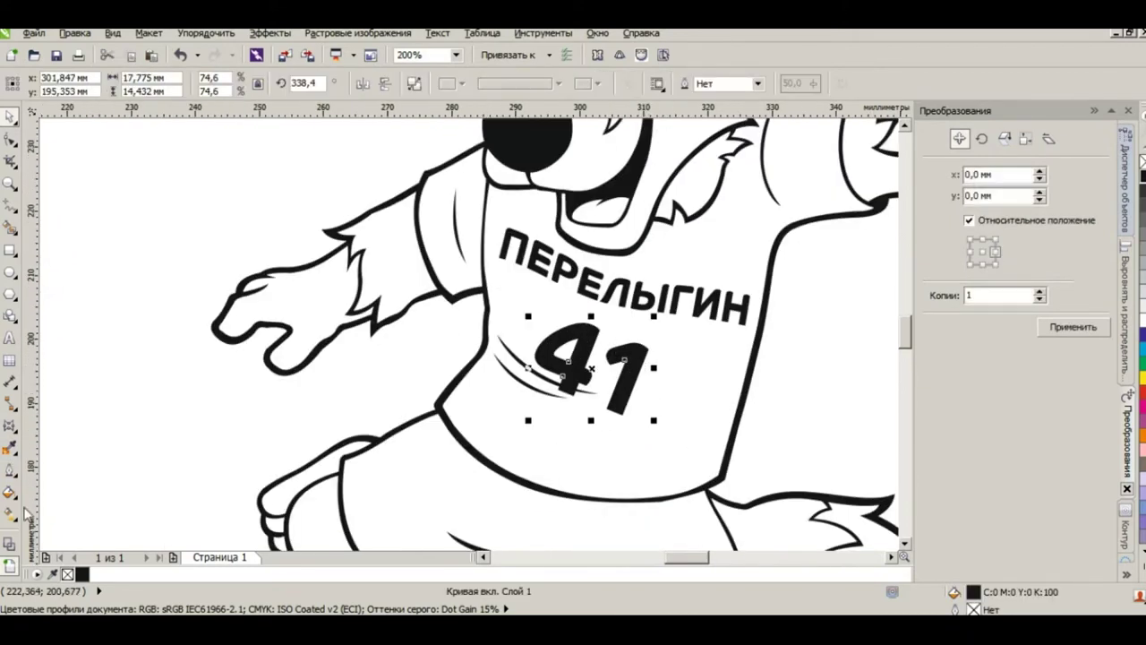
{"action": "left_click", "coordinate": [9, 426]}
Step: Drag the 41's envelope corners and right edge so the digits bend along the shirt
{"action": "left_click_drag", "start_coordinate": [648, 320], "coordinate": [656, 320]}
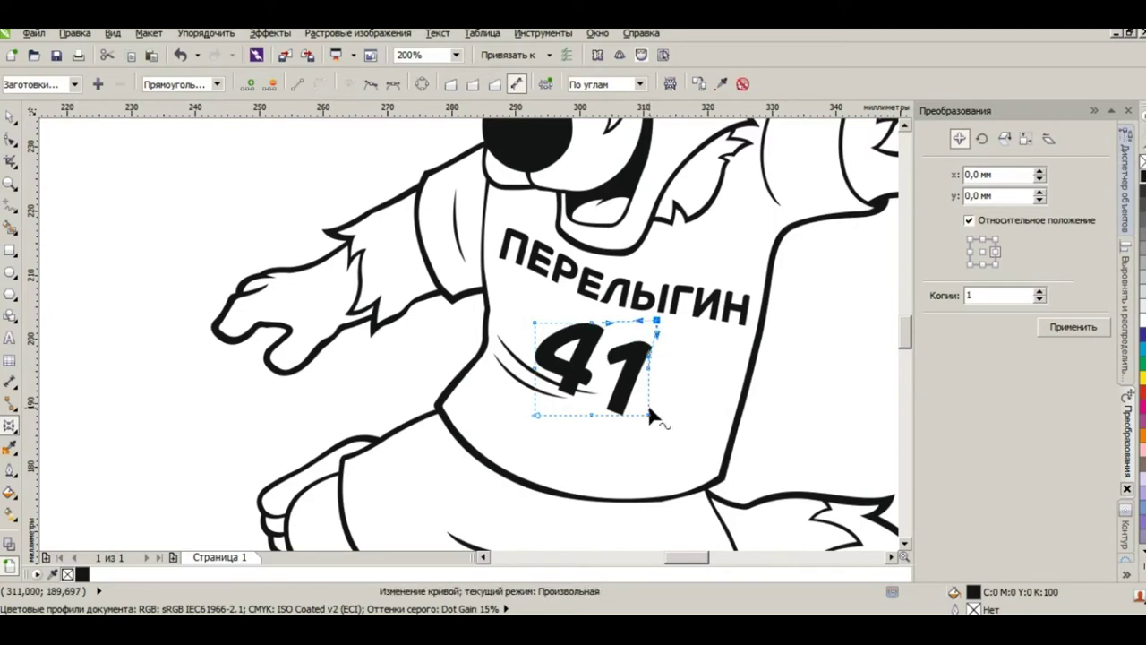
{"action": "left_click_drag", "start_coordinate": [656, 384], "coordinate": [661, 375]}
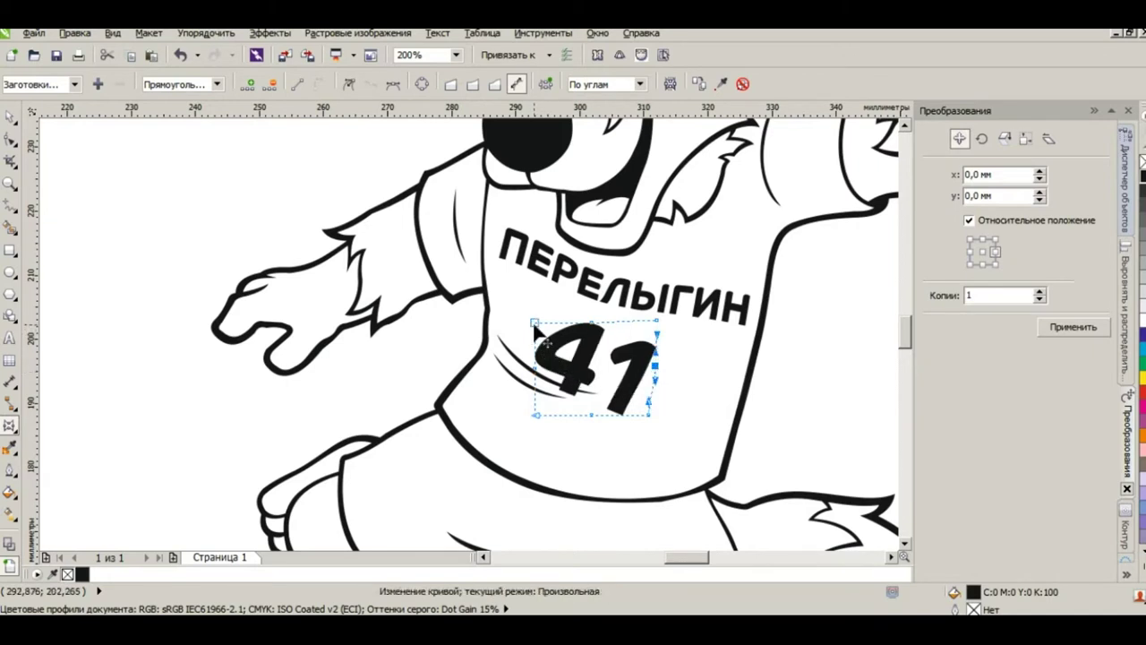
{"action": "left_click_drag", "start_coordinate": [534, 324], "coordinate": [532, 325]}
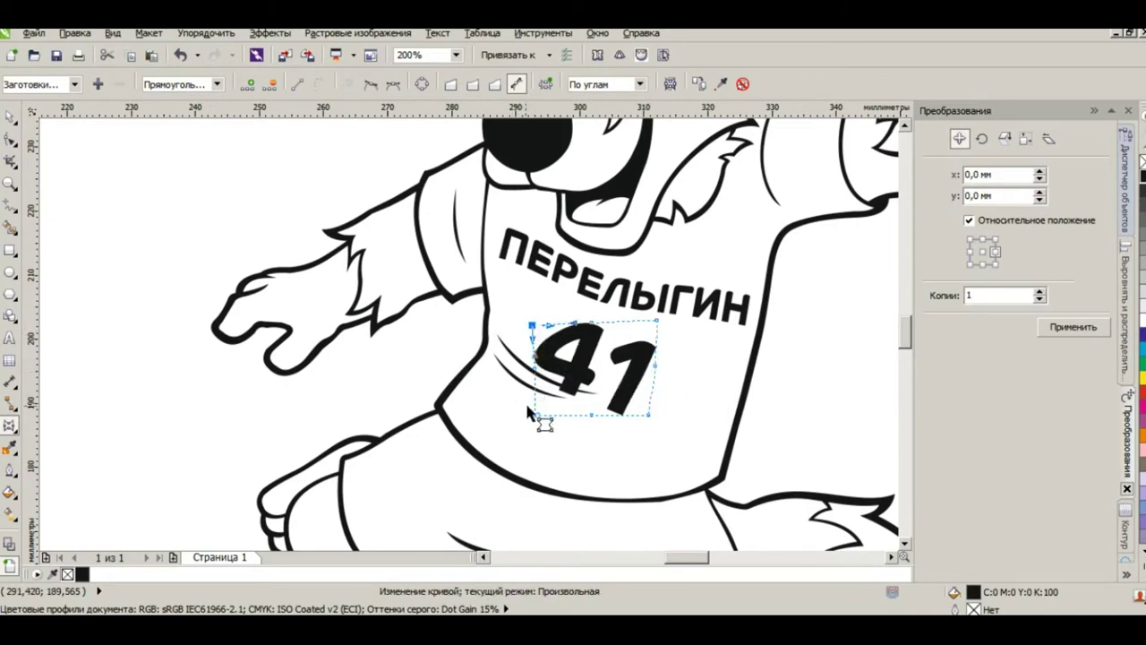
{"action": "left_click_drag", "start_coordinate": [534, 414], "coordinate": [539, 381]}
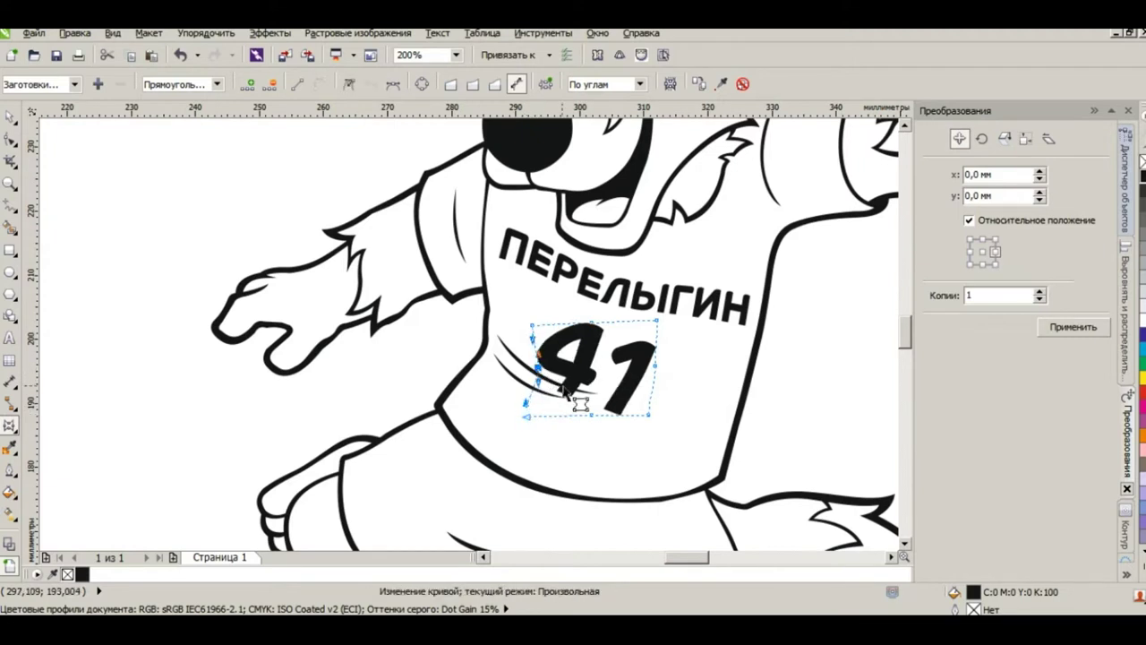
{"action": "left_click_drag", "start_coordinate": [647, 415], "coordinate": [650, 421]}
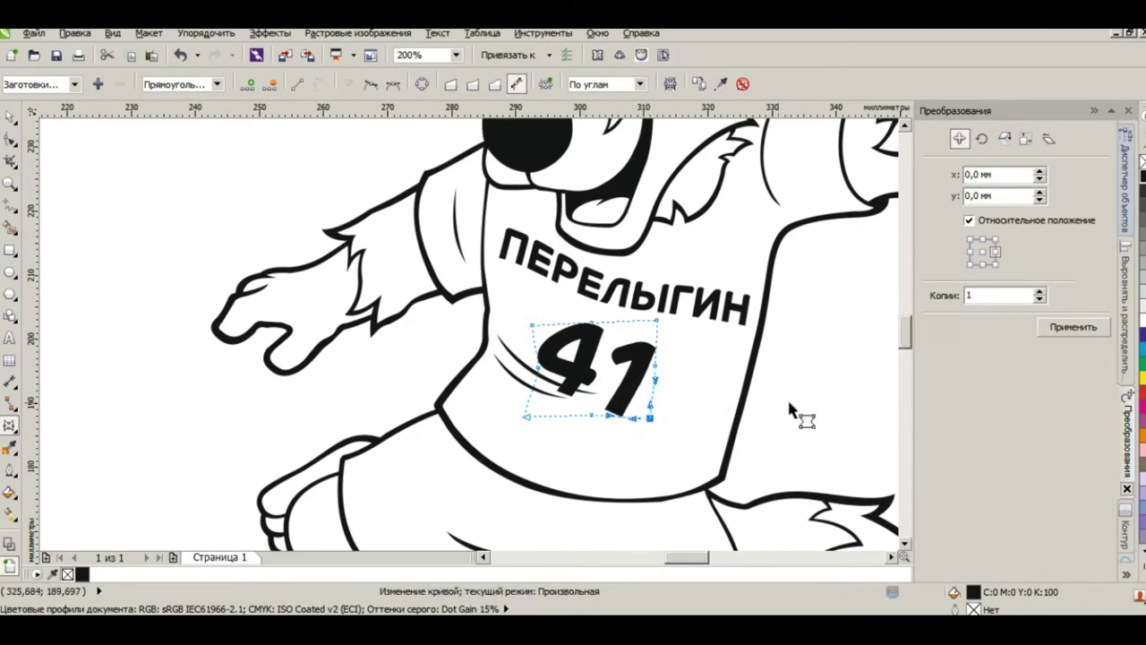
{"action": "key", "text": "space"}
{"action": "scroll", "coordinate": [684, 428], "scroll_direction": "down", "scroll_amount": 2}
{"action": "left_click", "coordinate": [687, 409]}
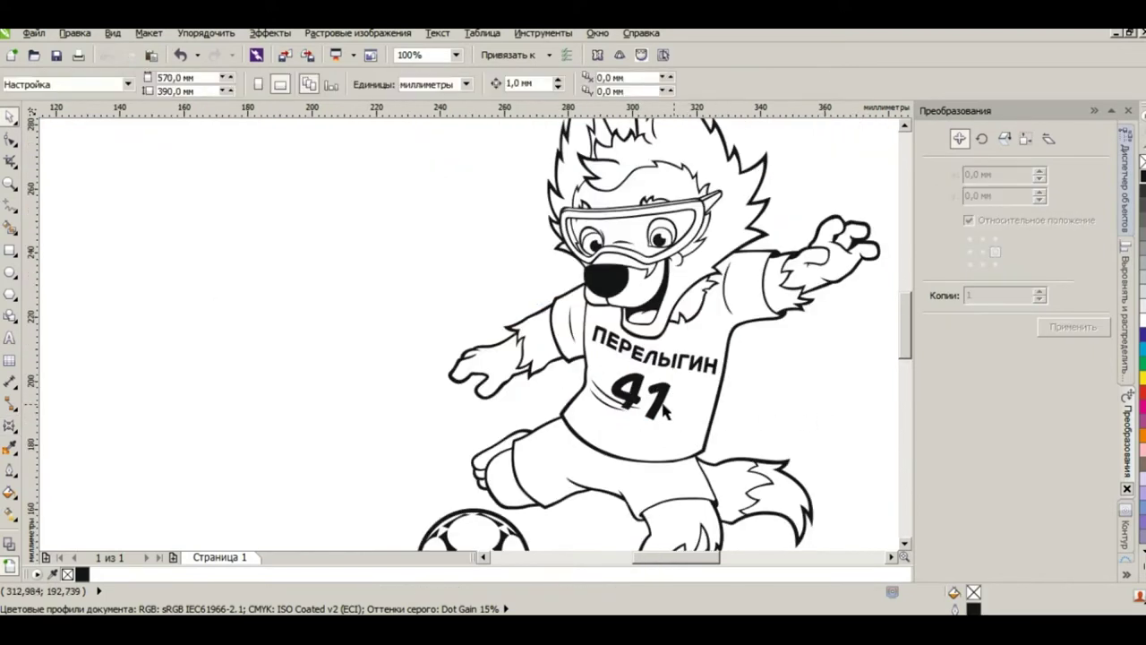
Step: Enlarge the 41 from its corner handle to about 79.1%, 19.6 mm wide
{"action": "left_click", "coordinate": [660, 412]}
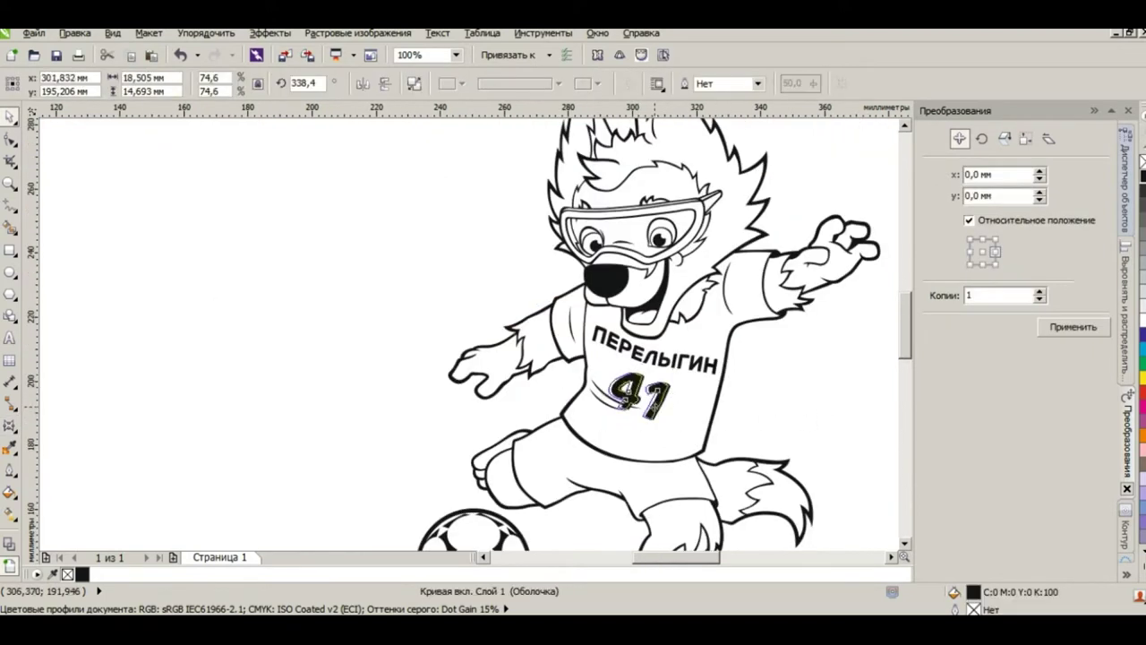
{"action": "left_click", "coordinate": [818, 418]}
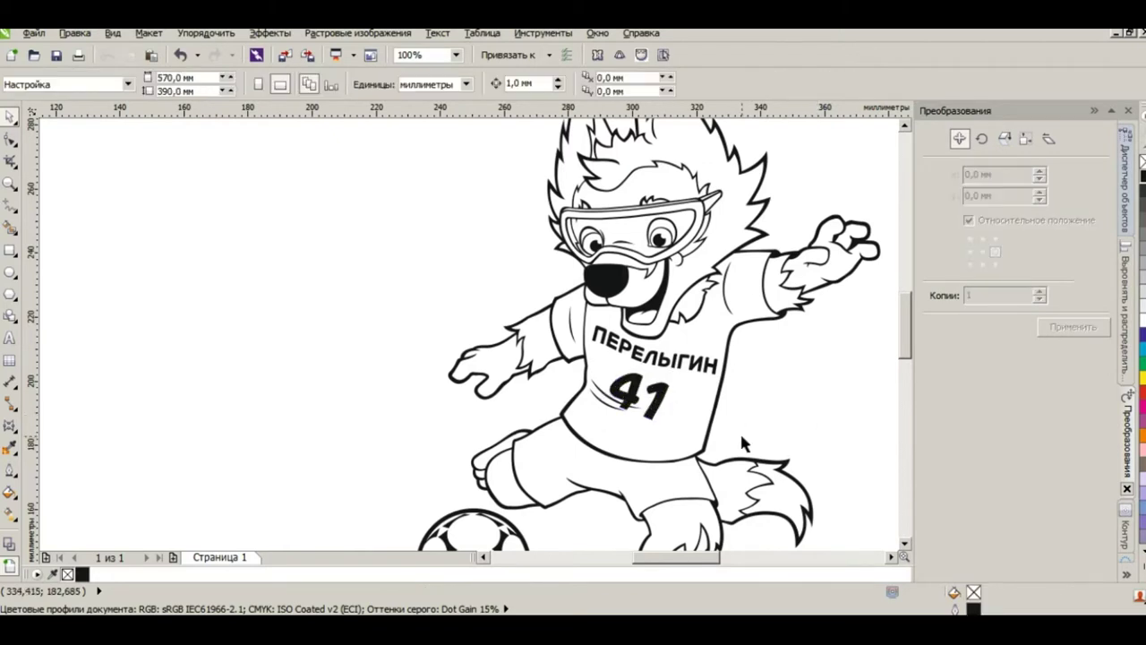
{"action": "scroll", "coordinate": [742, 445], "scroll_direction": "down", "scroll_amount": 2}
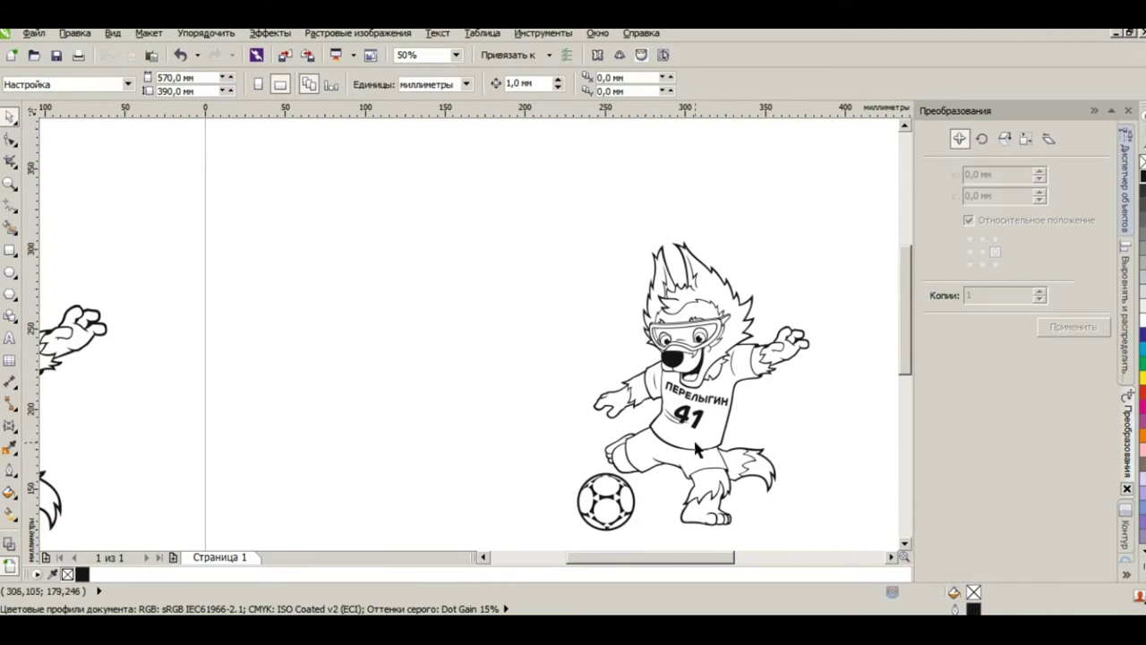
{"action": "scroll", "coordinate": [691, 435], "scroll_direction": "up", "scroll_amount": 4}
{"action": "left_click", "coordinate": [707, 396]}
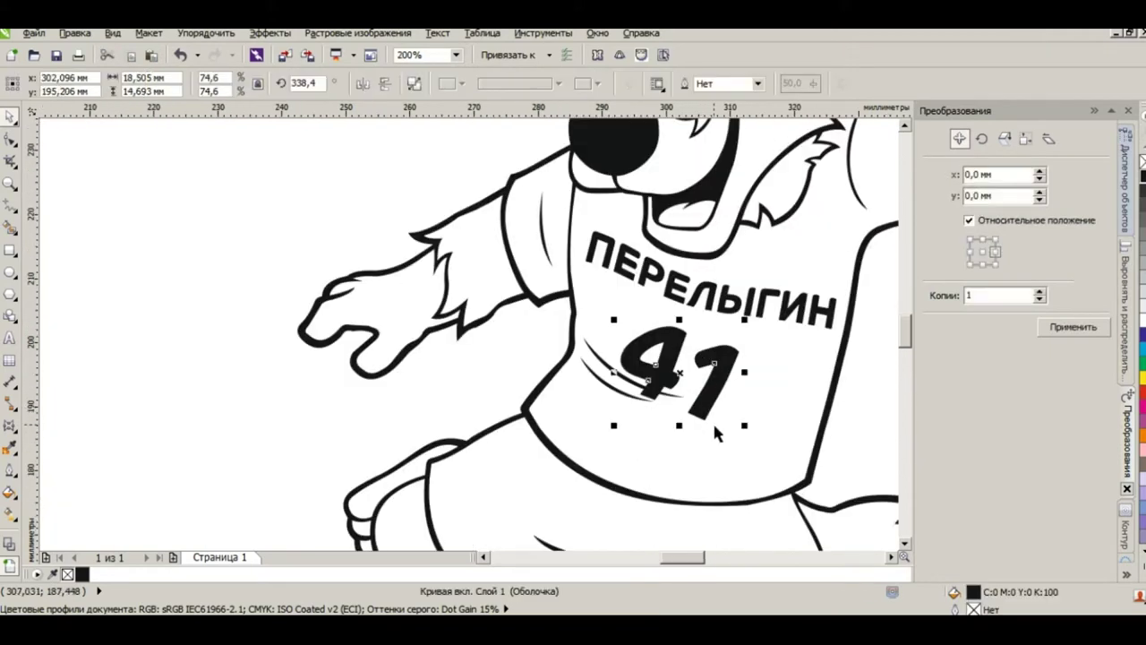
{"action": "left_click_drag", "start_coordinate": [743, 425], "coordinate": [710, 395]}
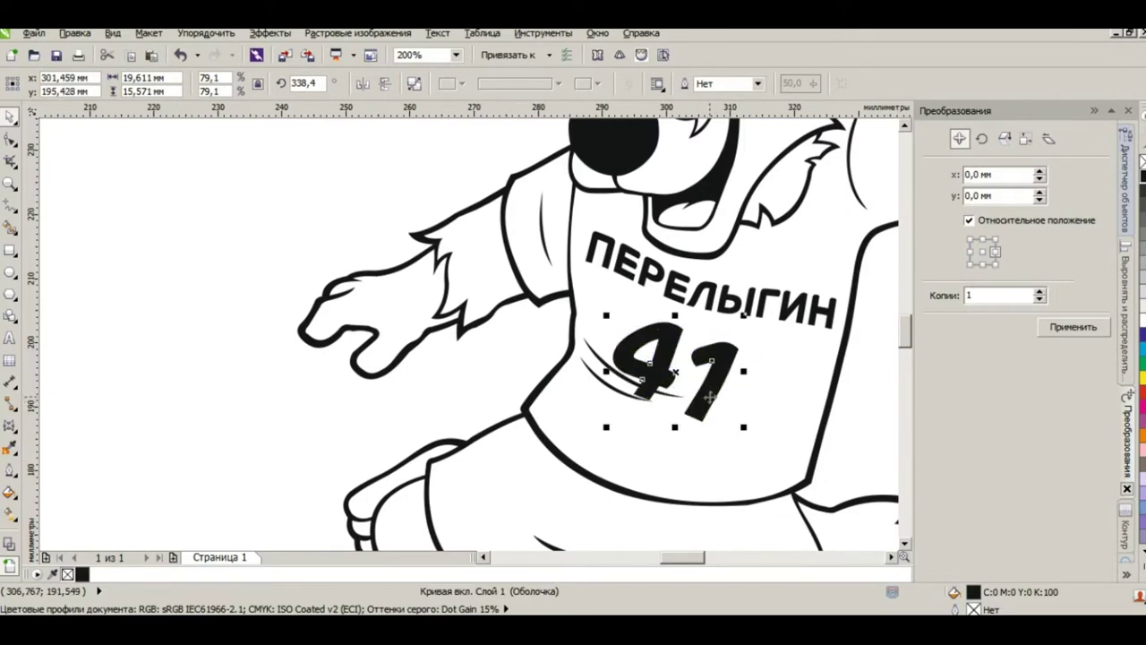
{"action": "scroll", "coordinate": [708, 402], "scroll_direction": "down", "scroll_amount": 4}
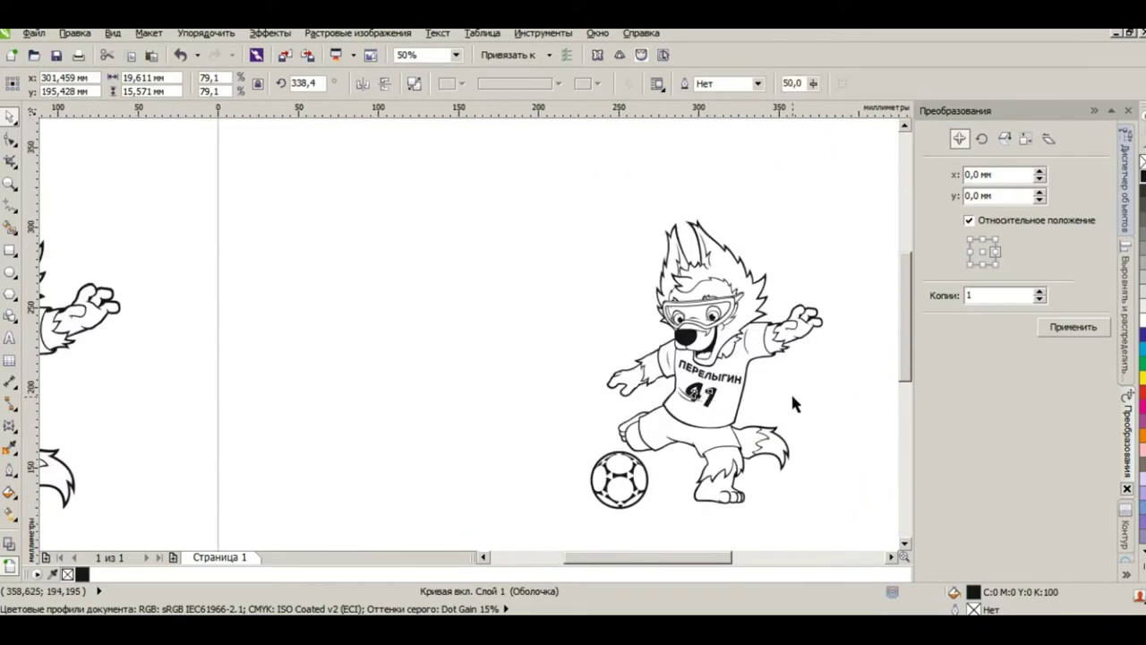
{"action": "left_click", "coordinate": [790, 403]}
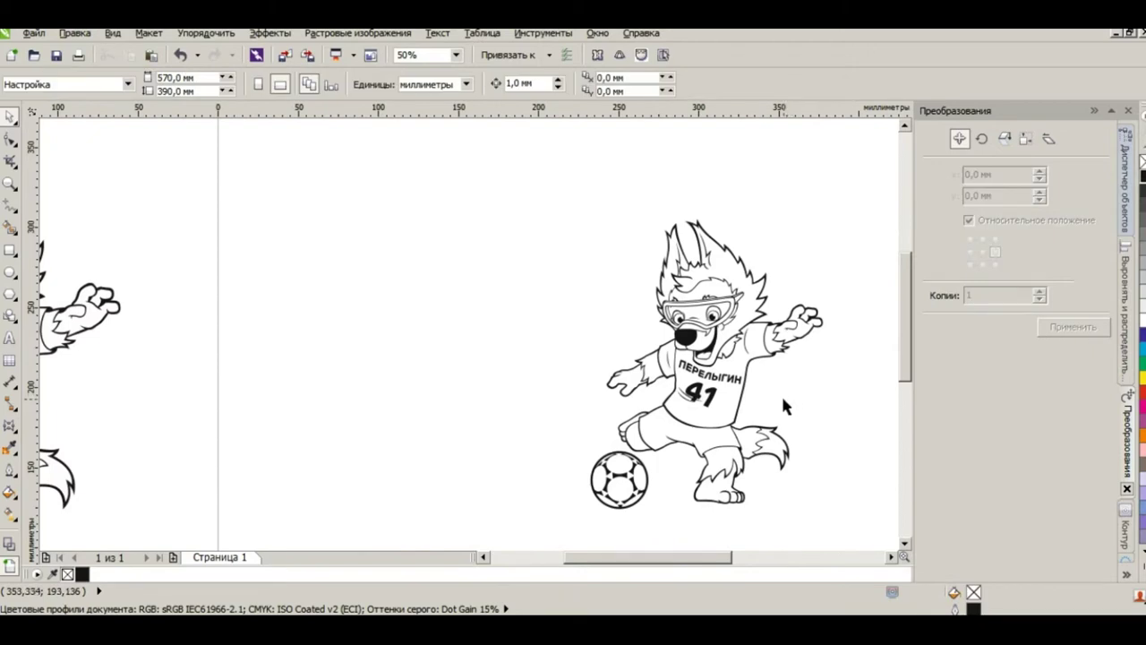
{"action": "scroll", "coordinate": [721, 405], "scroll_direction": "up", "scroll_amount": 2}
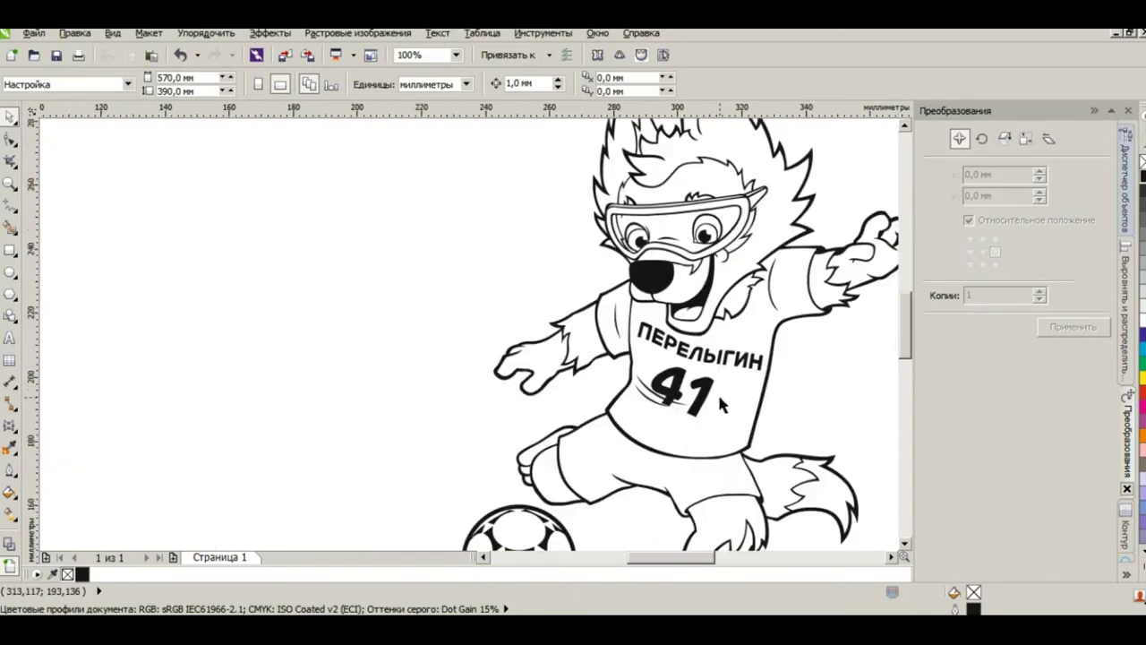
{"action": "left_click", "coordinate": [696, 361]}
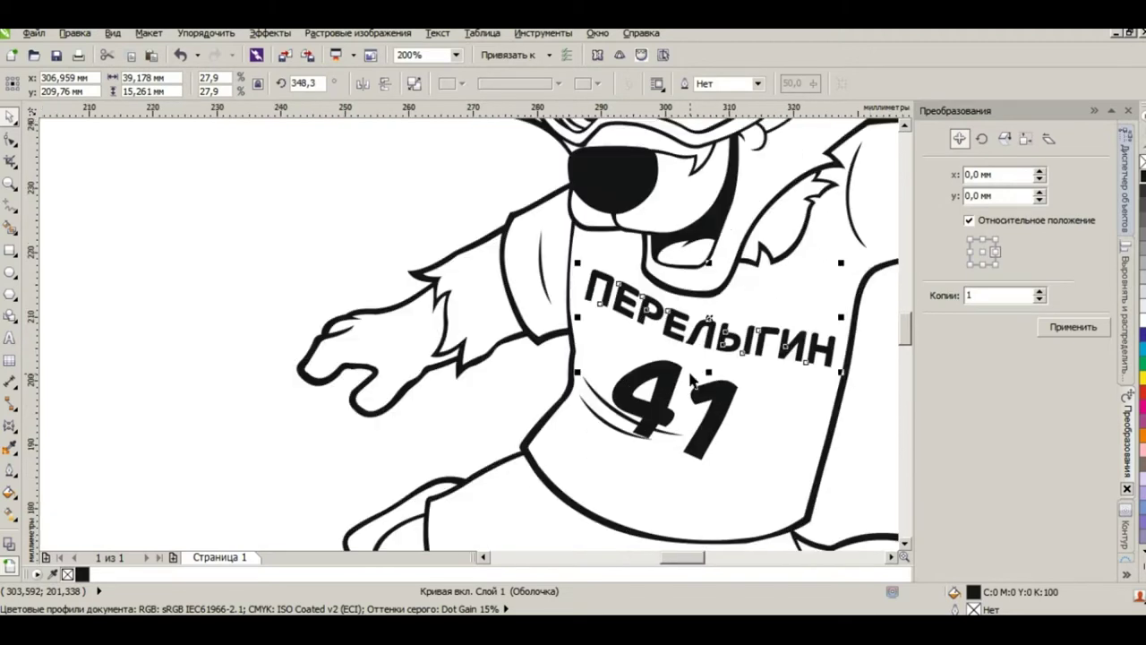
Step: Stretch ПЕРЕЛЫГИН taller, scale it slightly smaller and move it up and left
{"action": "scroll", "coordinate": [695, 381], "scroll_direction": "up", "scroll_amount": 2}
{"action": "left_click_drag", "start_coordinate": [708, 370], "coordinate": [708, 383]}
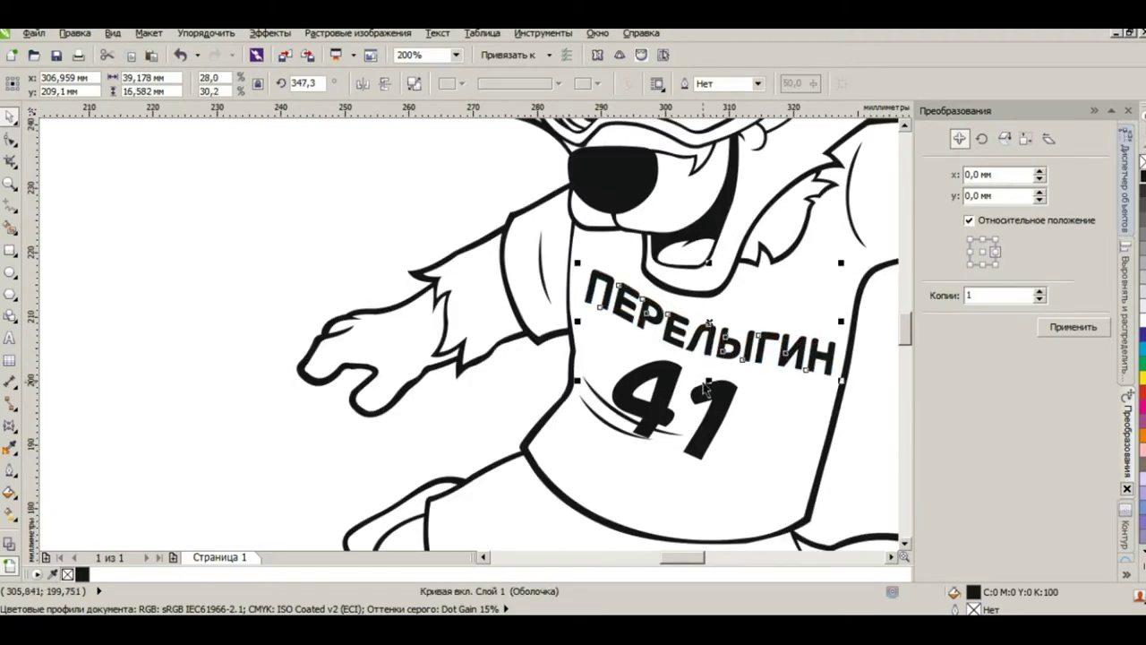
{"action": "left_click_drag", "start_coordinate": [708, 379], "coordinate": [706, 388]}
{"action": "mouse_move", "coordinate": [845, 392]}
{"action": "left_mouse_down"}
{"action": "mouse_move", "coordinate": [809, 363]}
{"action": "mouse_move", "coordinate": [831, 383]}
{"action": "left_mouse_up"}
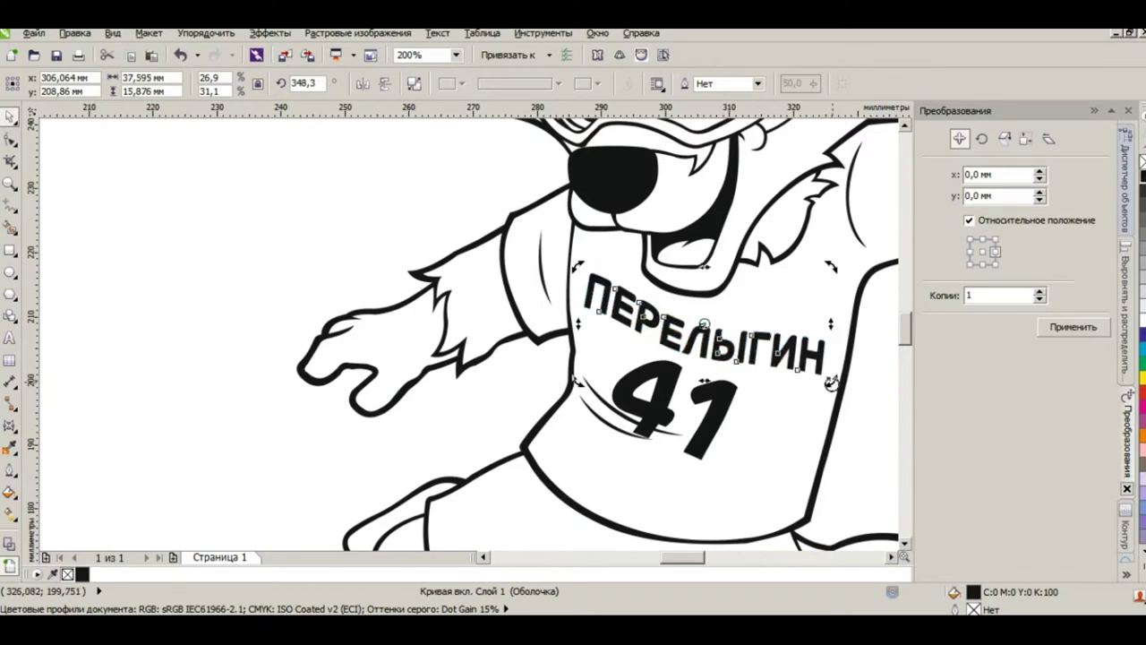
{"action": "left_click", "coordinate": [854, 388]}
{"action": "left_click", "coordinate": [712, 421]}
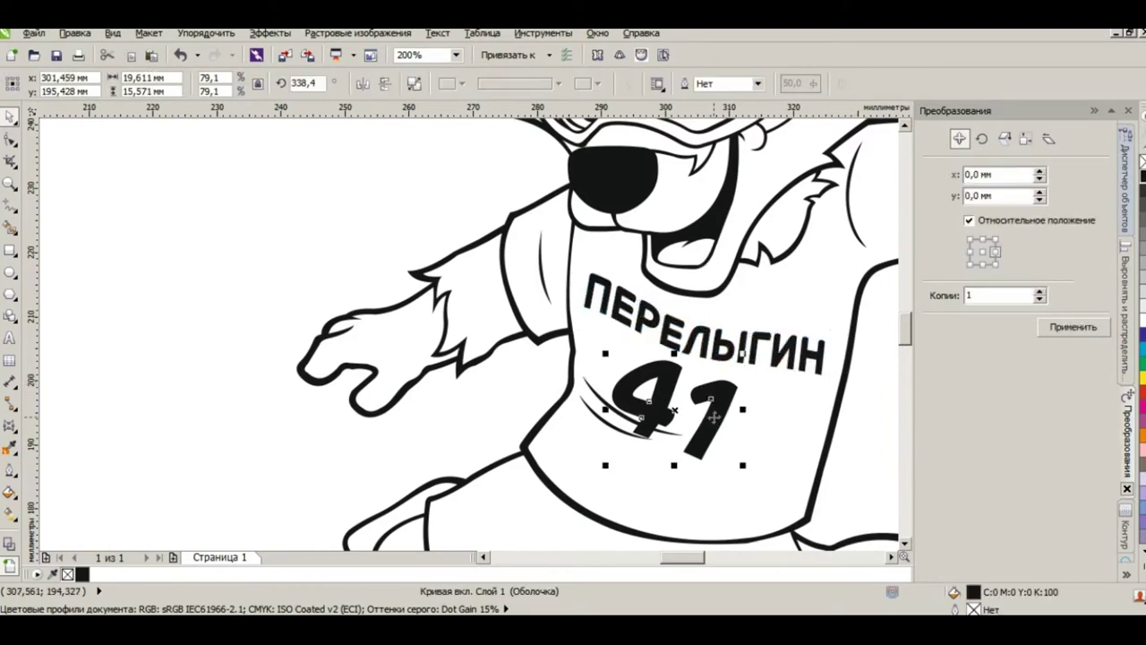
{"action": "left_click", "coordinate": [708, 349]}
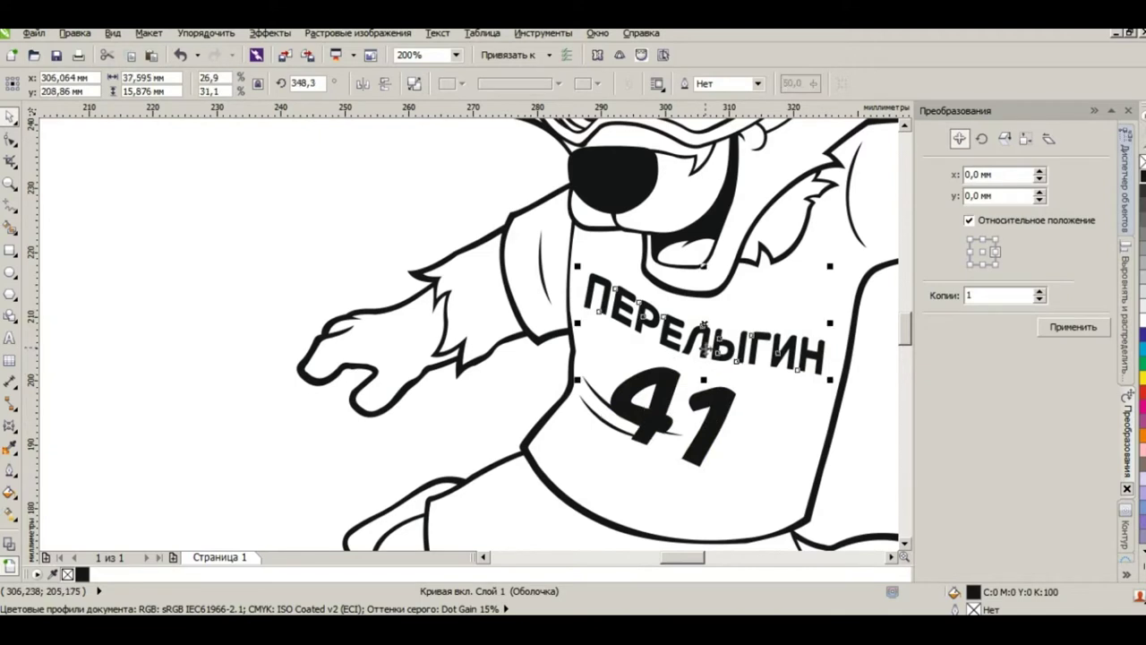
{"action": "left_click_drag", "start_coordinate": [710, 348], "coordinate": [701, 370]}
Step: Undo a trial tilt of the lettering, then rotate the 41 slightly
{"action": "left_click", "coordinate": [737, 359]}
{"action": "left_click_drag", "start_coordinate": [829, 374], "coordinate": [827, 373]}
{"action": "key", "text": "ctrl+z"}
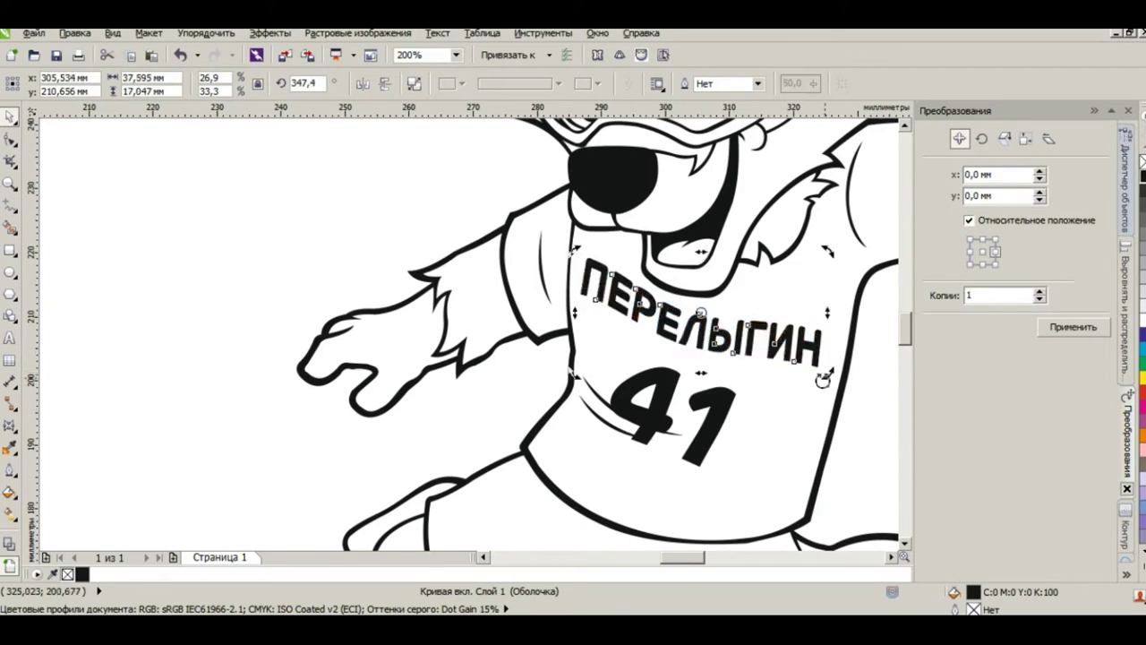
{"action": "left_click", "coordinate": [723, 405]}
{"action": "left_click", "coordinate": [726, 407]}
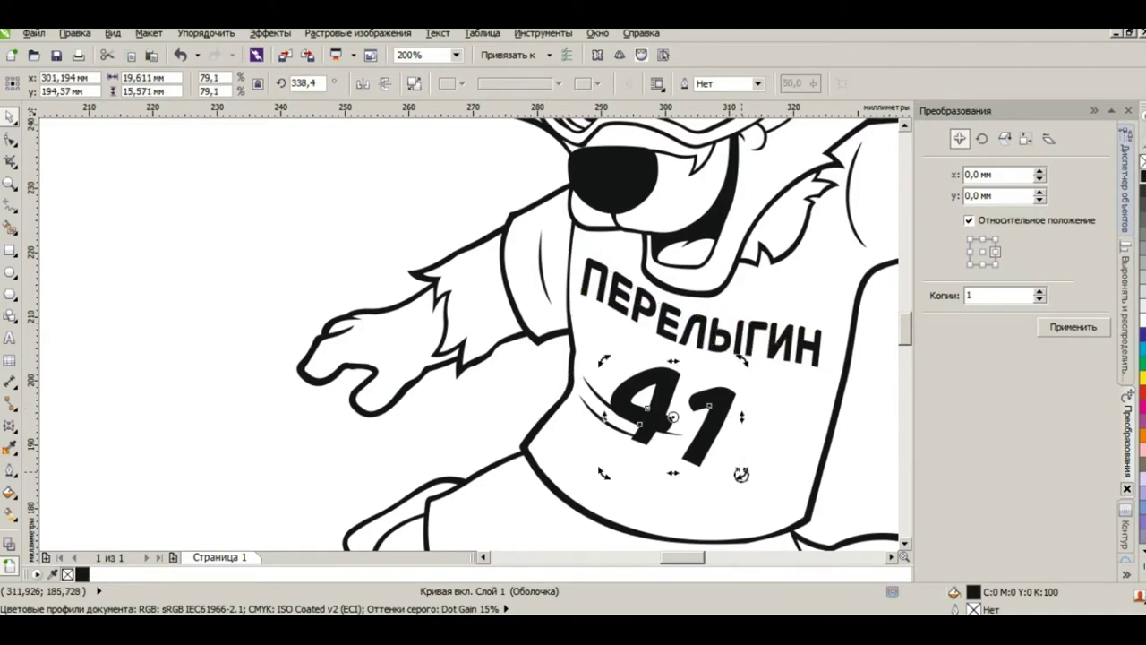
{"action": "left_click_drag", "start_coordinate": [741, 474], "coordinate": [703, 439]}
{"action": "left_click", "coordinate": [703, 439]}
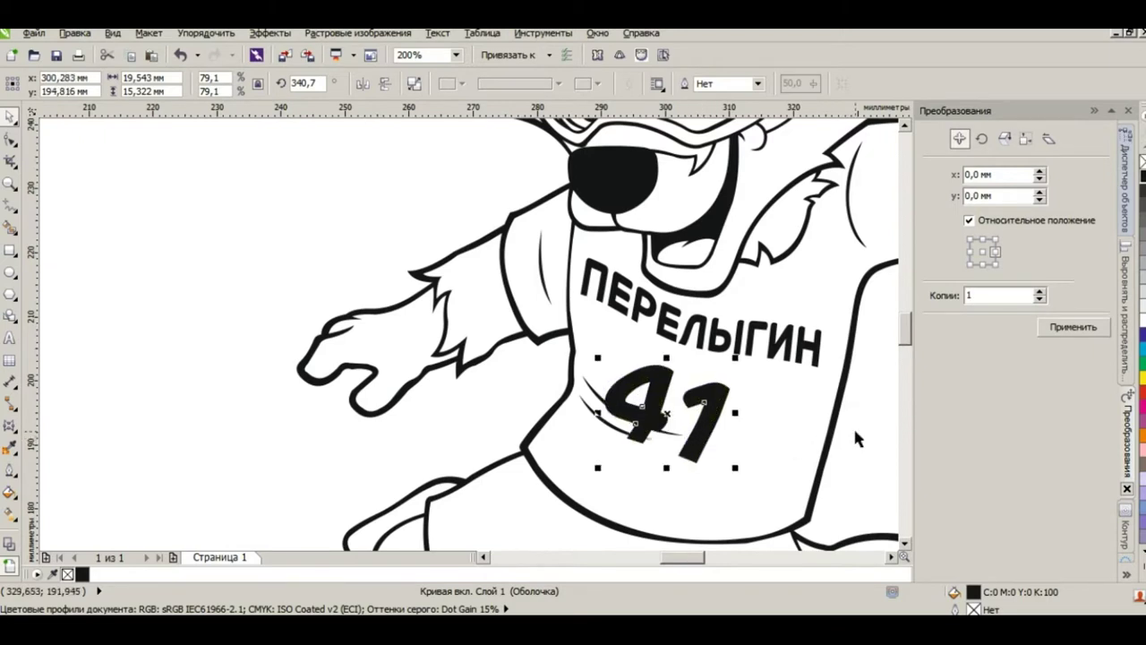
{"action": "key", "text": "Escape"}
Step: Rotate the ПЕРЕЛЫГИН lettering to about 350 degrees
{"action": "scroll", "coordinate": [733, 436], "scroll_direction": "down", "scroll_amount": 3}
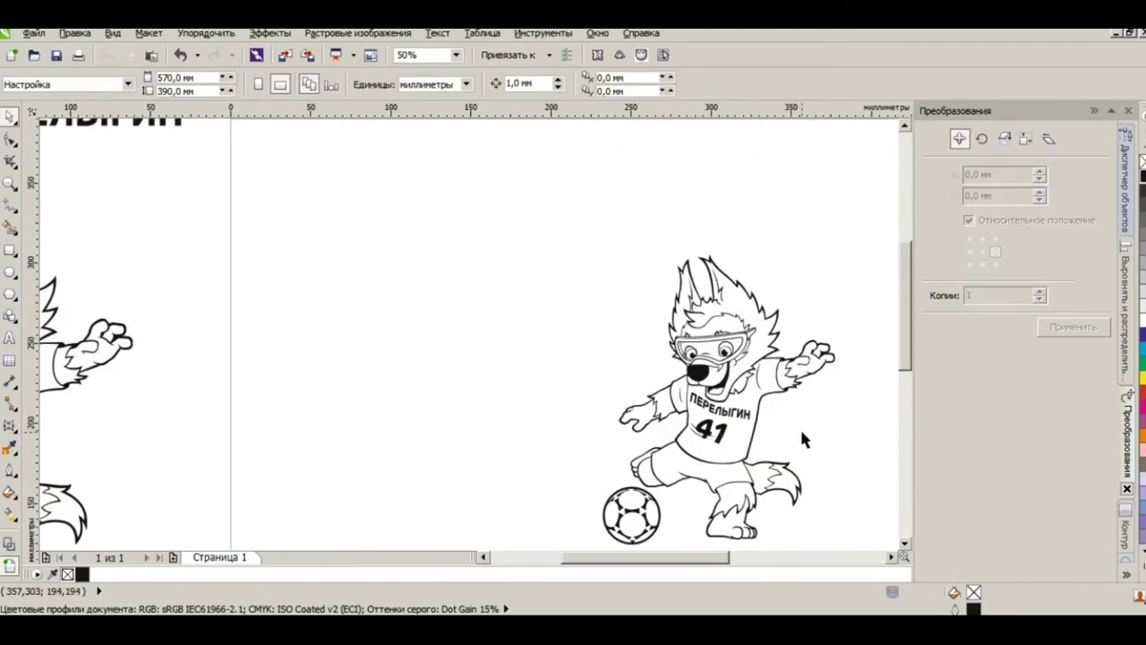
{"action": "scroll", "coordinate": [745, 433], "scroll_direction": "up", "scroll_amount": 2}
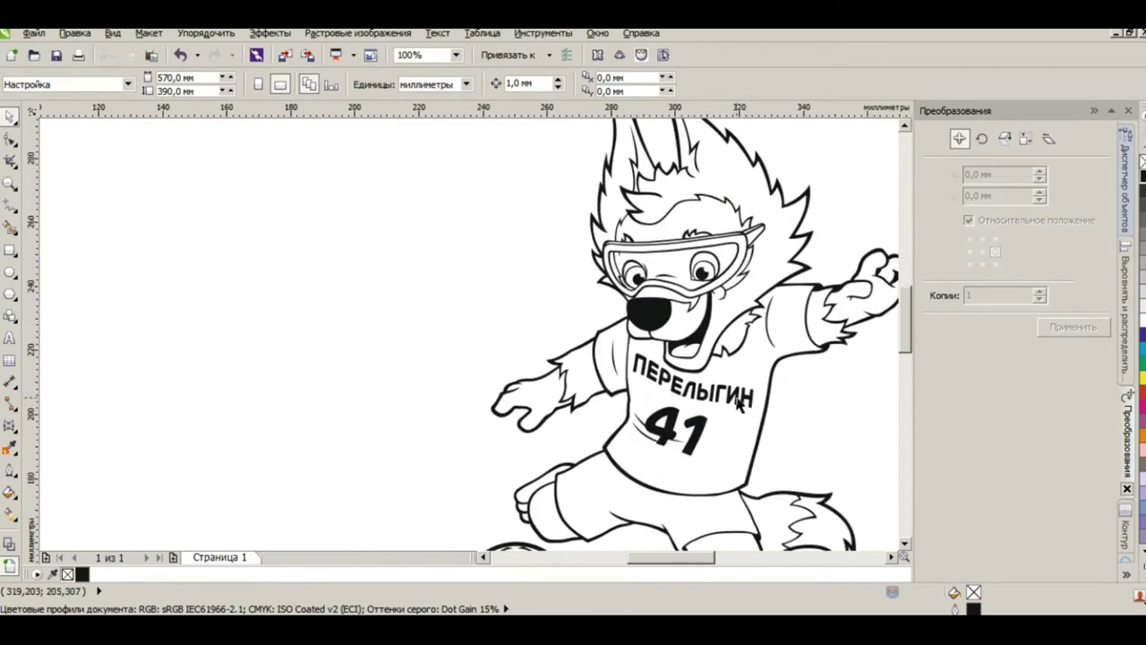
{"action": "left_click", "coordinate": [742, 413]}
{"action": "scroll", "coordinate": [741, 414], "scroll_direction": "up", "scroll_amount": 1}
{"action": "left_click", "coordinate": [733, 402]}
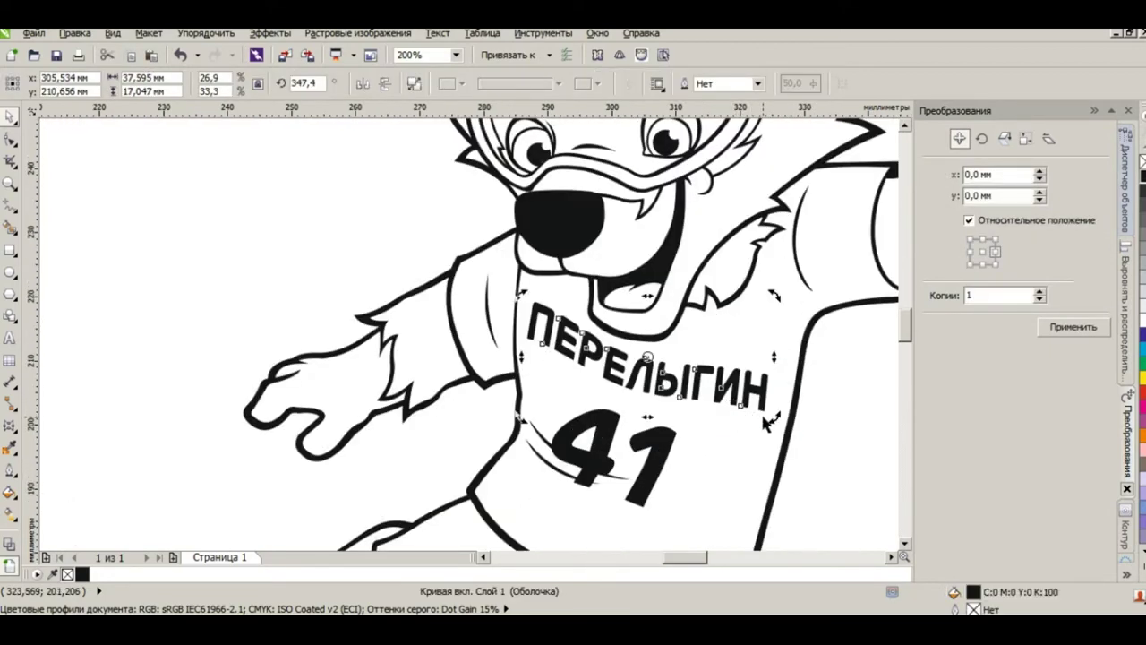
{"action": "left_click_drag", "start_coordinate": [774, 416], "coordinate": [779, 421]}
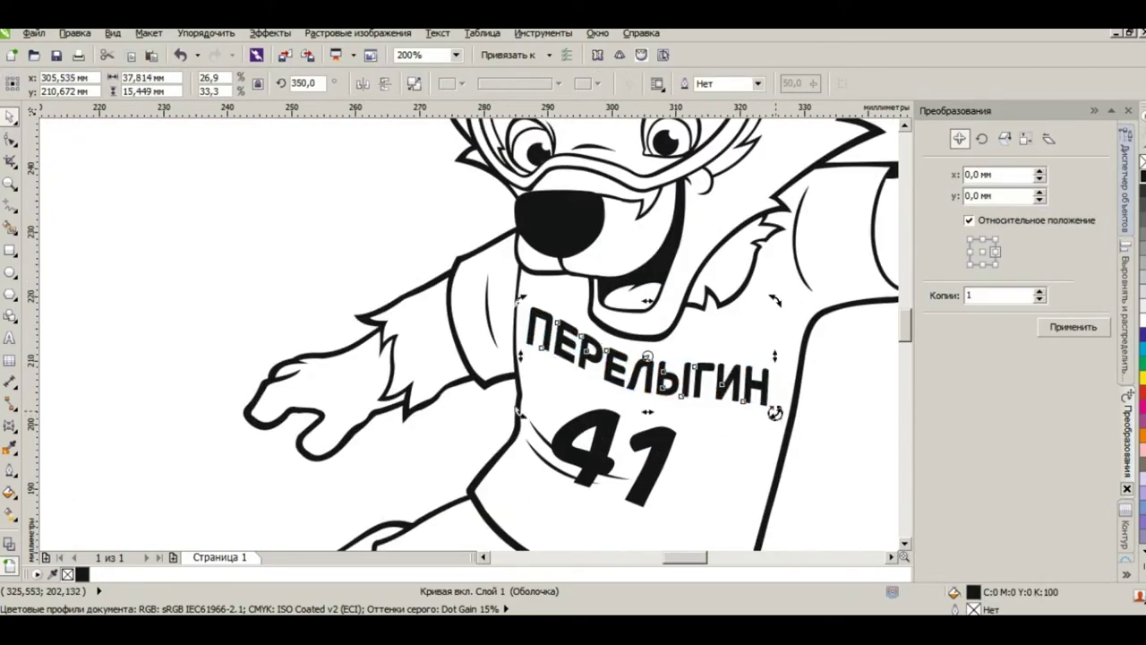
{"action": "left_click", "coordinate": [832, 426]}
Step: Stretch ПЕРЕЛЫГИН taller again and reduce its tilt slightly
{"action": "scroll", "coordinate": [804, 430], "scroll_direction": "down", "scroll_amount": 1}
{"action": "scroll", "coordinate": [804, 430], "scroll_direction": "down", "scroll_amount": 1}
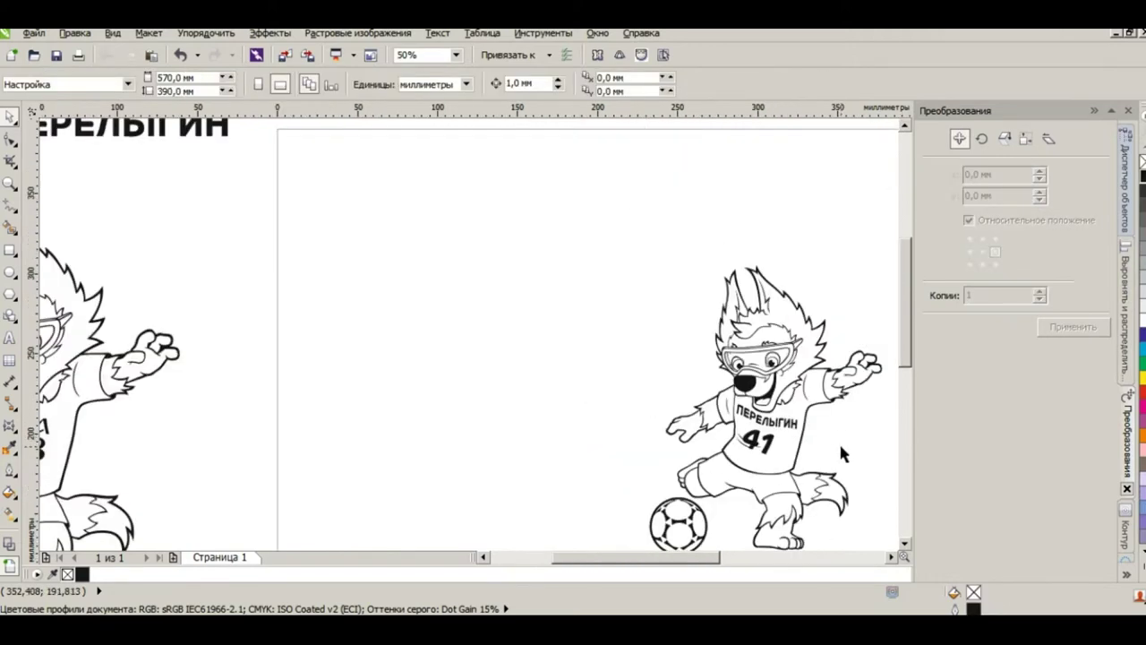
{"action": "scroll", "coordinate": [793, 460], "scroll_direction": "up", "scroll_amount": 1}
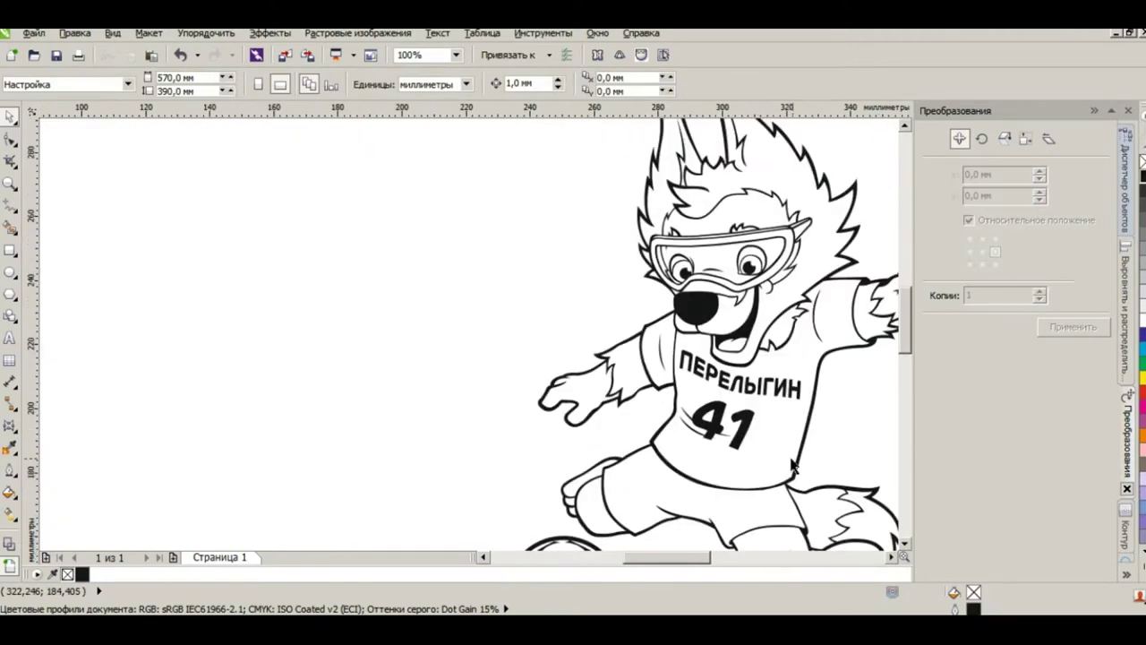
{"action": "left_click", "coordinate": [748, 438]}
{"action": "left_click", "coordinate": [760, 455]}
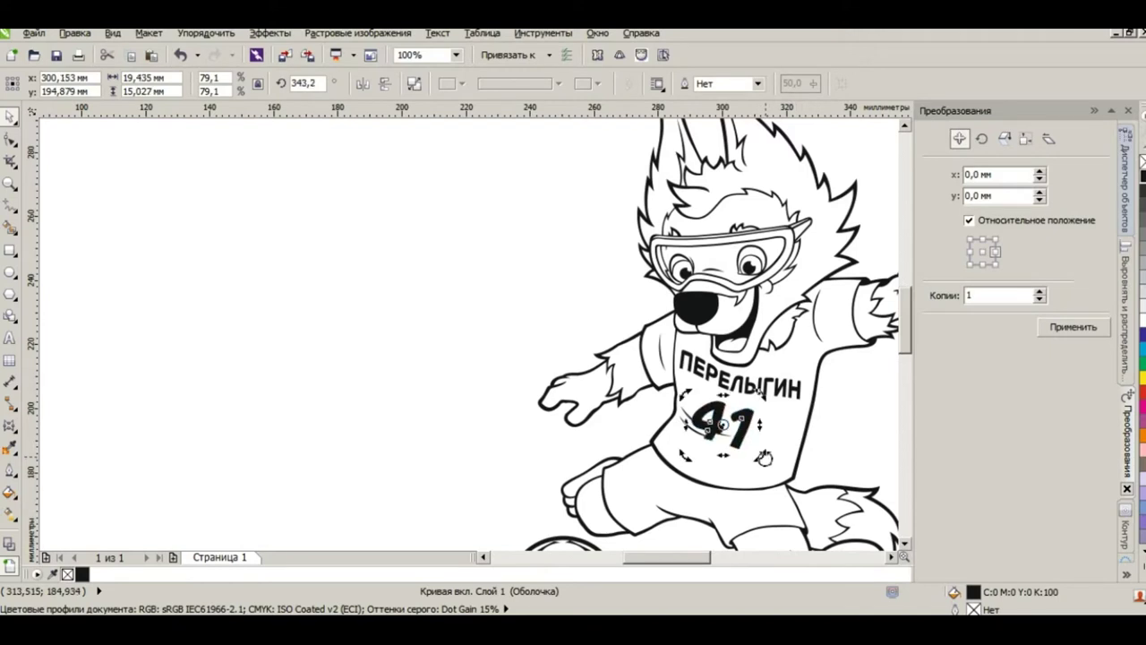
{"action": "left_click", "coordinate": [858, 447]}
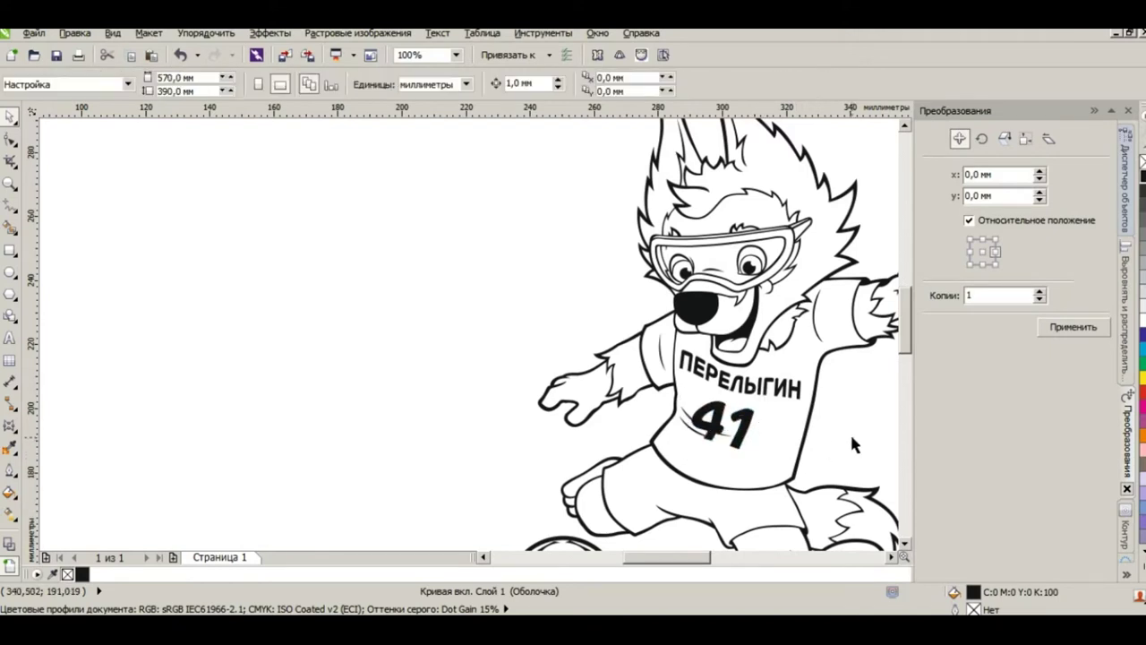
{"action": "left_click", "coordinate": [749, 390]}
{"action": "left_click_drag", "start_coordinate": [740, 403], "coordinate": [742, 406]}
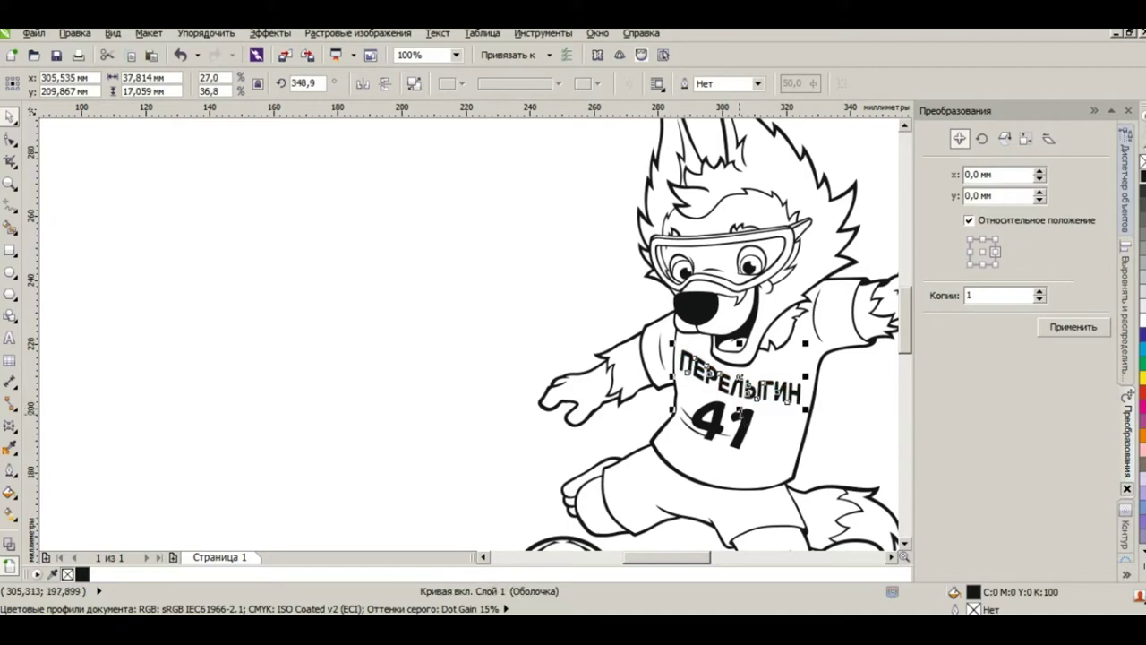
{"action": "left_click_drag", "start_coordinate": [742, 407], "coordinate": [741, 414]}
{"action": "left_click", "coordinate": [747, 399]}
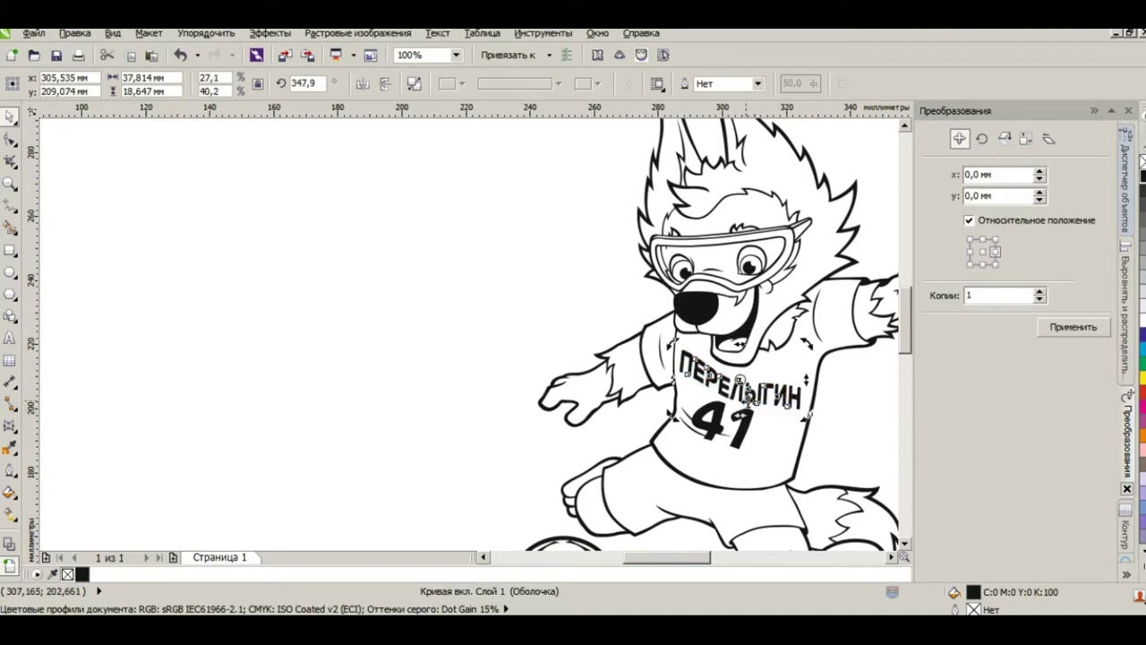
{"action": "left_click_drag", "start_coordinate": [807, 417], "coordinate": [807, 415]}
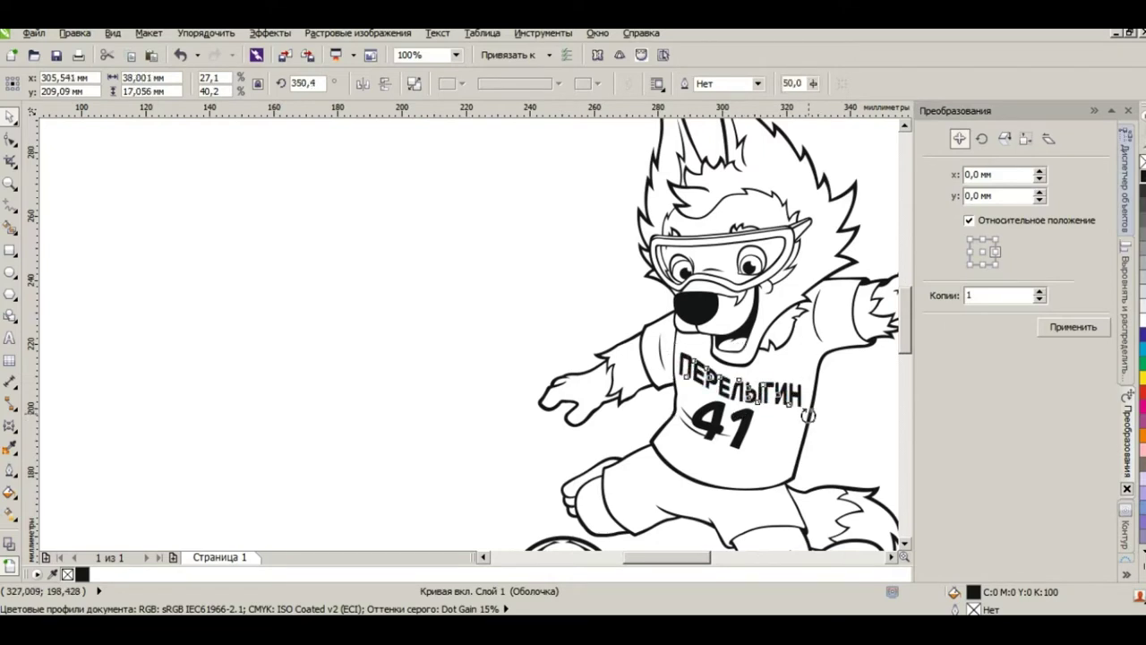
{"action": "left_click", "coordinate": [787, 457]}
Step: Check the 41's angle and shift the lettering slightly to the right
{"action": "left_click", "coordinate": [742, 445]}
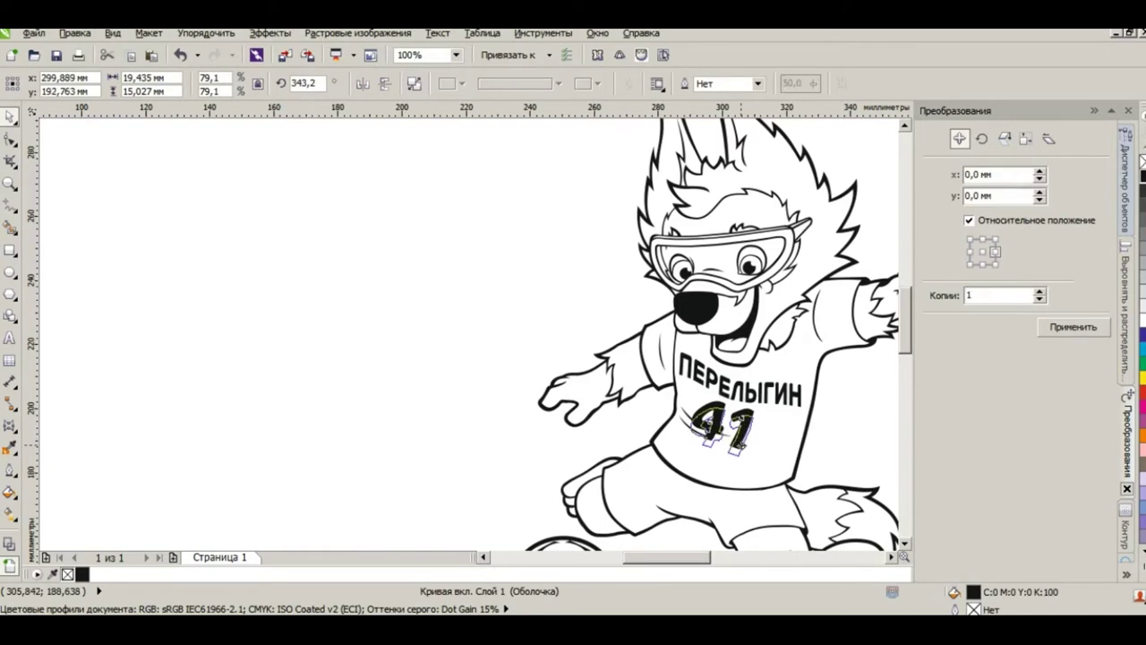
{"action": "left_click", "coordinate": [850, 417]}
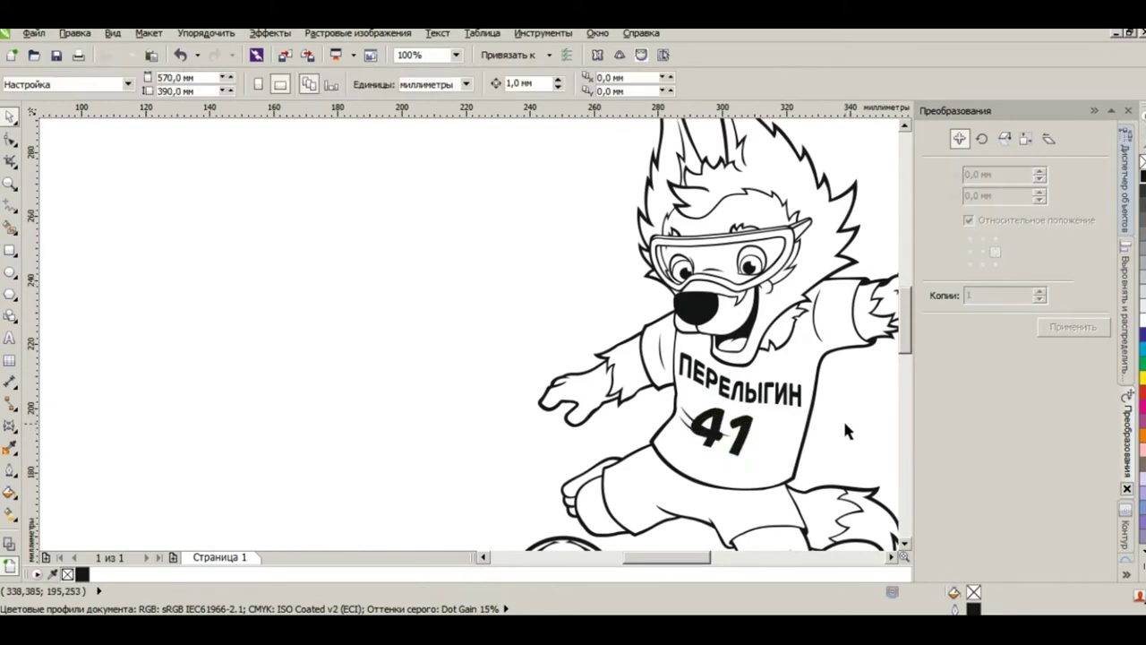
{"action": "left_click", "coordinate": [783, 405]}
{"action": "left_click_drag", "start_coordinate": [784, 400], "coordinate": [784, 400]}
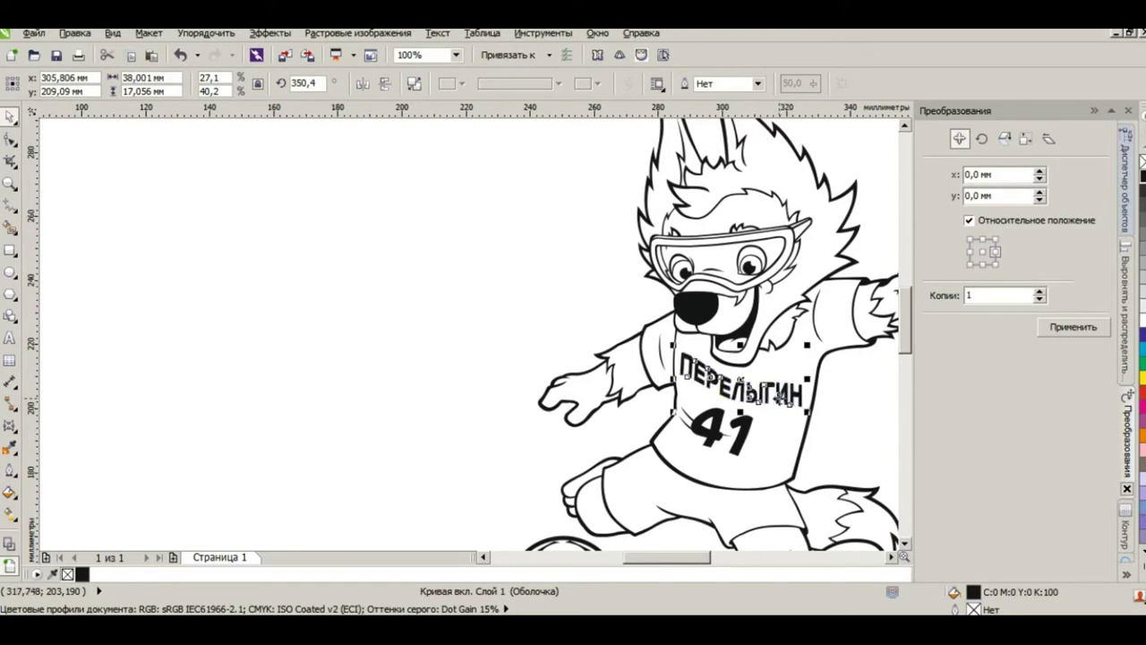
{"action": "left_click", "coordinate": [838, 428]}
{"action": "scroll", "coordinate": [839, 428], "scroll_direction": "down", "scroll_amount": 2}
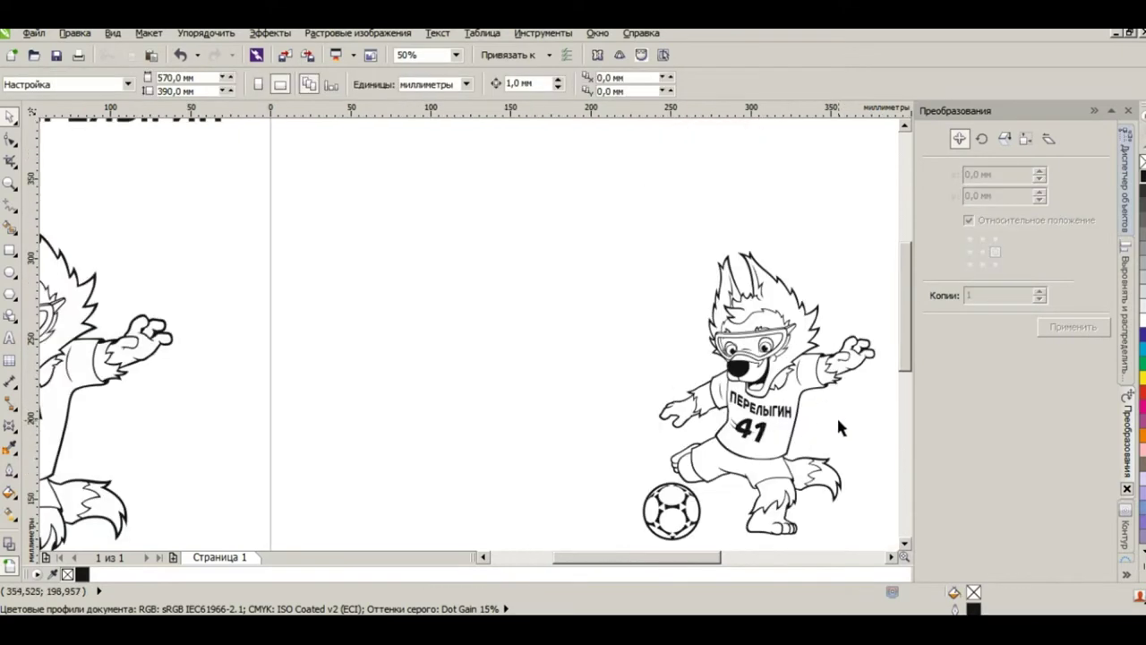
Step: Fine-tune the 41's rotation by a fraction of a degree
{"action": "double_click", "coordinate": [760, 439]}
{"action": "key", "text": "space"}
{"action": "left_click", "coordinate": [756, 434]}
{"action": "left_click_drag", "start_coordinate": [771, 448], "coordinate": [774, 456]}
{"action": "scroll", "coordinate": [772, 458], "scroll_direction": "up", "scroll_amount": 2}
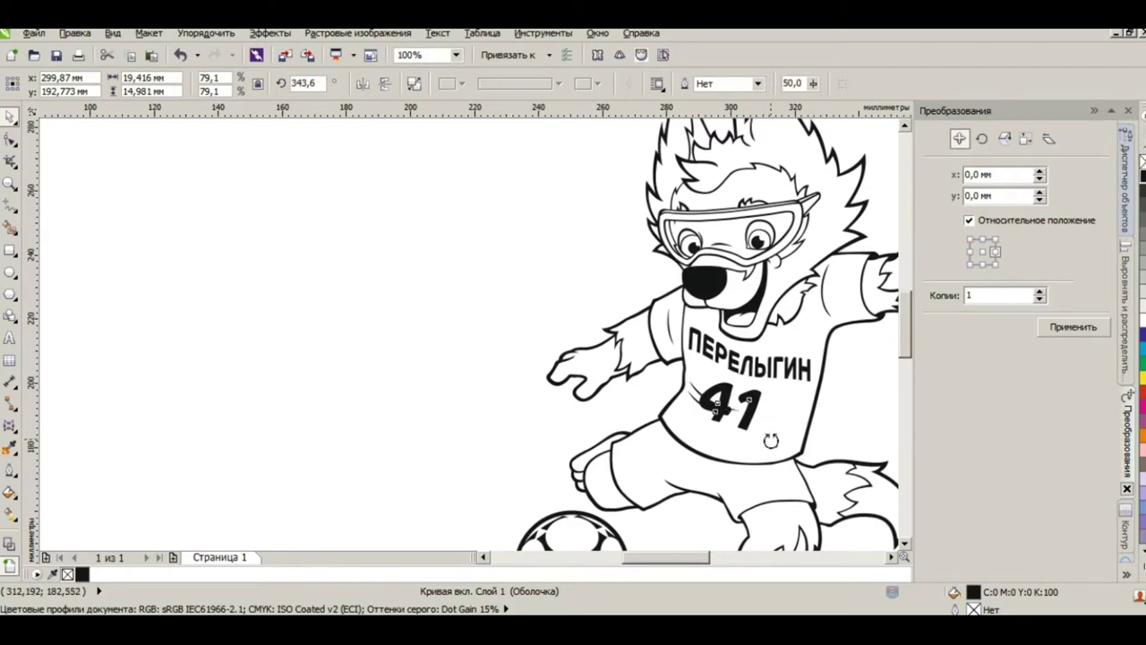
{"action": "left_click_drag", "start_coordinate": [768, 442], "coordinate": [770, 441]}
{"action": "left_click", "coordinate": [855, 412]}
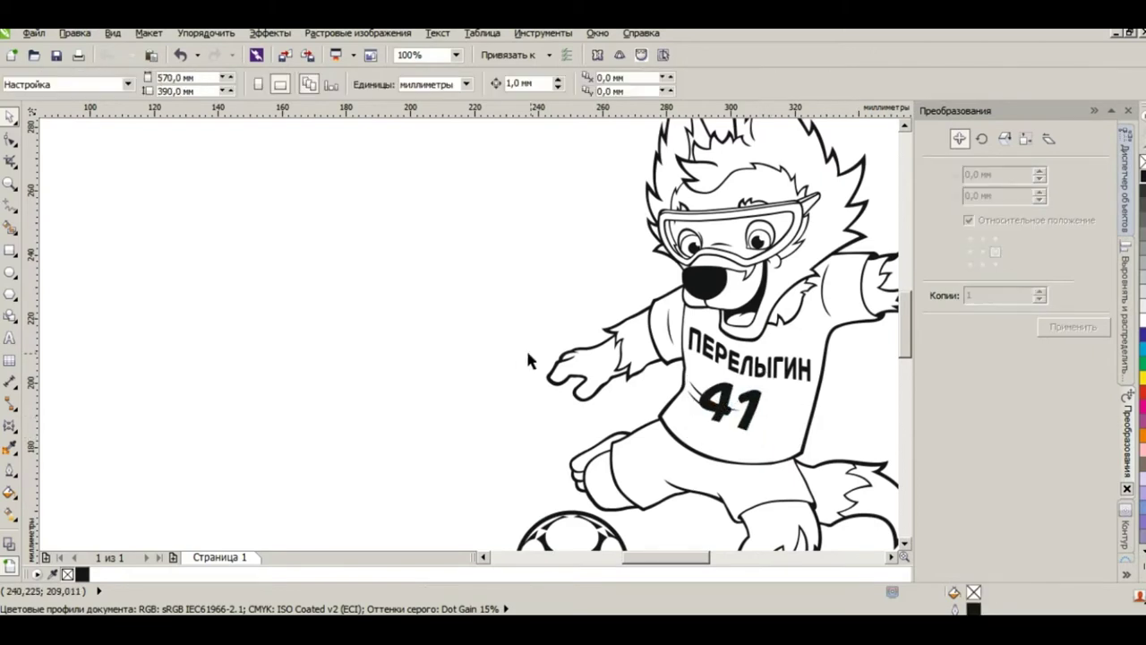
Step: Rotate ПЕРЕЛЫГИН to about 357° so it runs nearly level
{"action": "scroll", "coordinate": [516, 367], "scroll_direction": "down", "scroll_amount": 2}
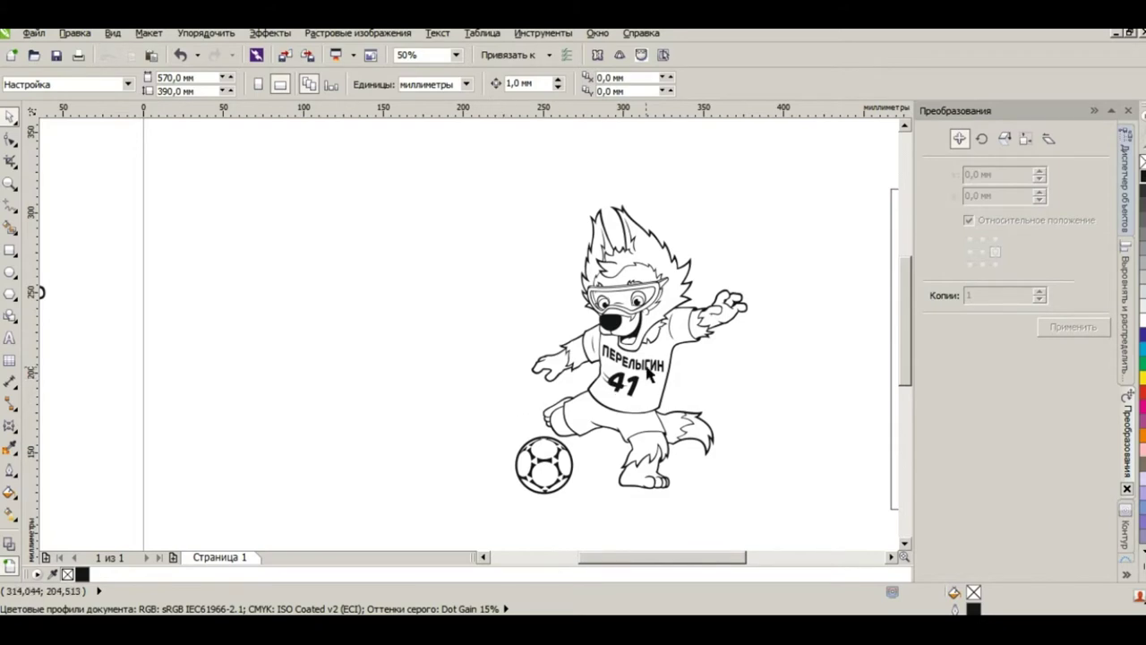
{"action": "scroll", "coordinate": [645, 373], "scroll_direction": "up", "scroll_amount": 2}
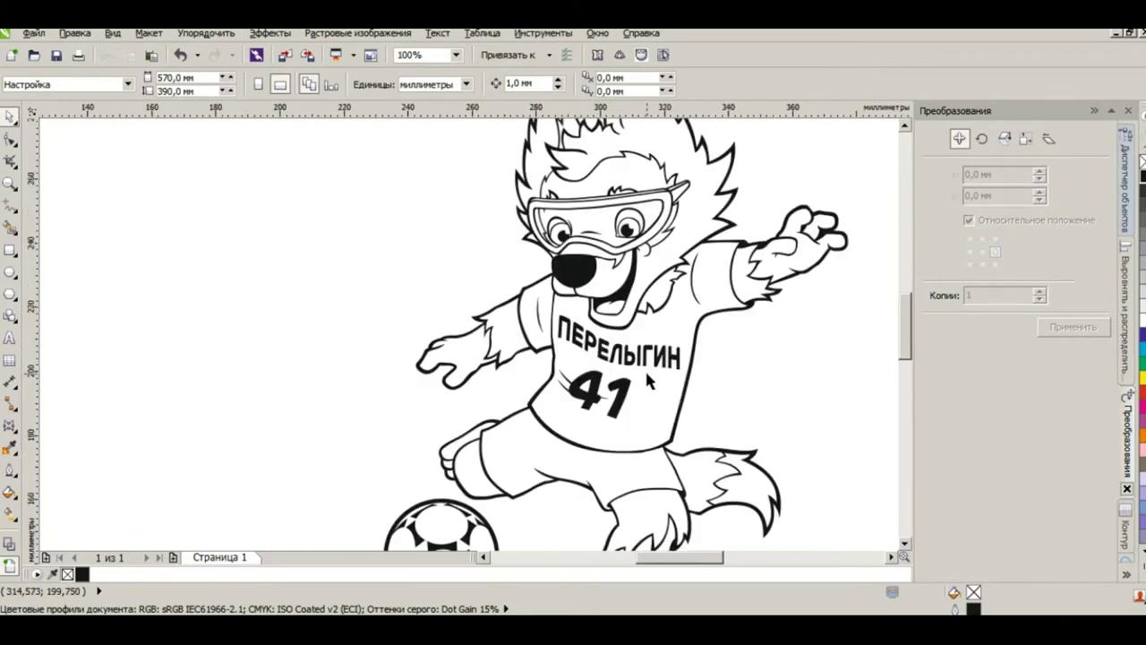
{"action": "left_click", "coordinate": [644, 368]}
{"action": "left_click", "coordinate": [645, 367]}
{"action": "mouse_move", "coordinate": [686, 379]}
{"action": "left_mouse_down"}
{"action": "mouse_move", "coordinate": [692, 365]}
{"action": "mouse_move", "coordinate": [686, 376]}
{"action": "left_mouse_up"}
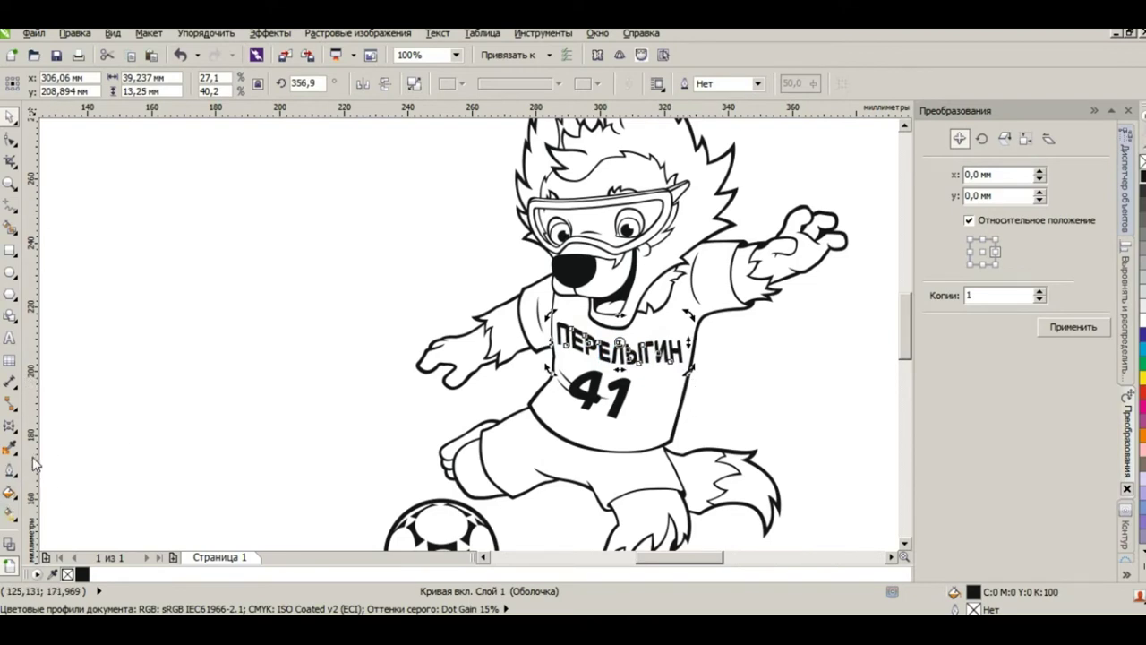
Step: Envelope ПЕРЕЛЫГИН, moving its lower-right and top-right nodes so the right end rises
{"action": "left_click", "coordinate": [9, 426]}
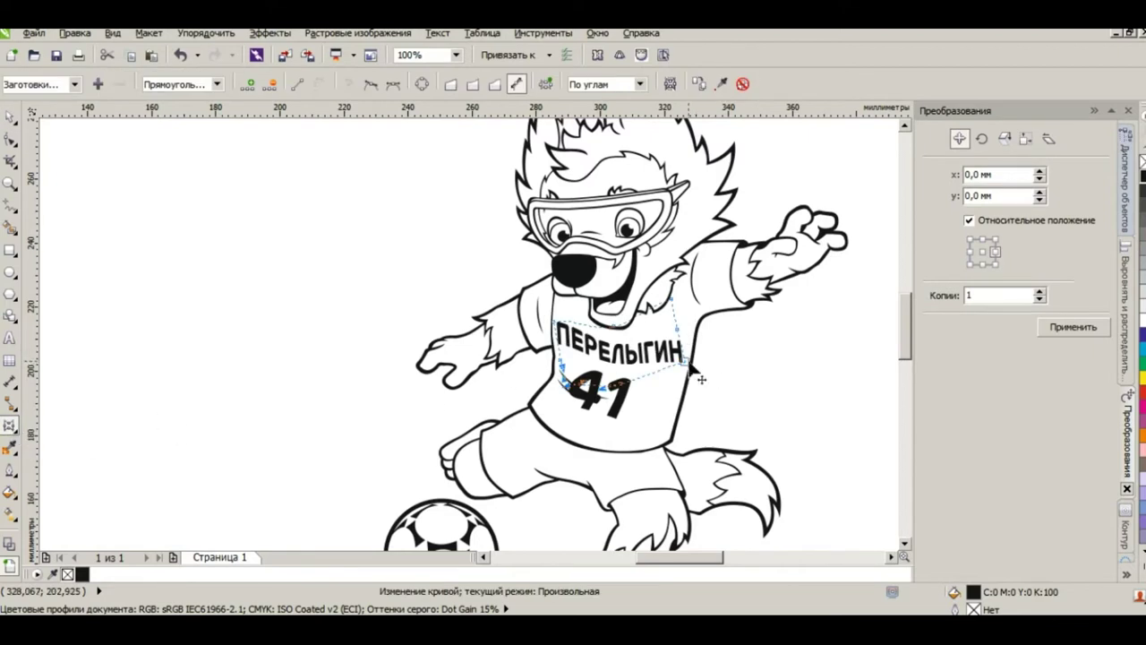
{"action": "left_click_drag", "start_coordinate": [688, 364], "coordinate": [692, 385]}
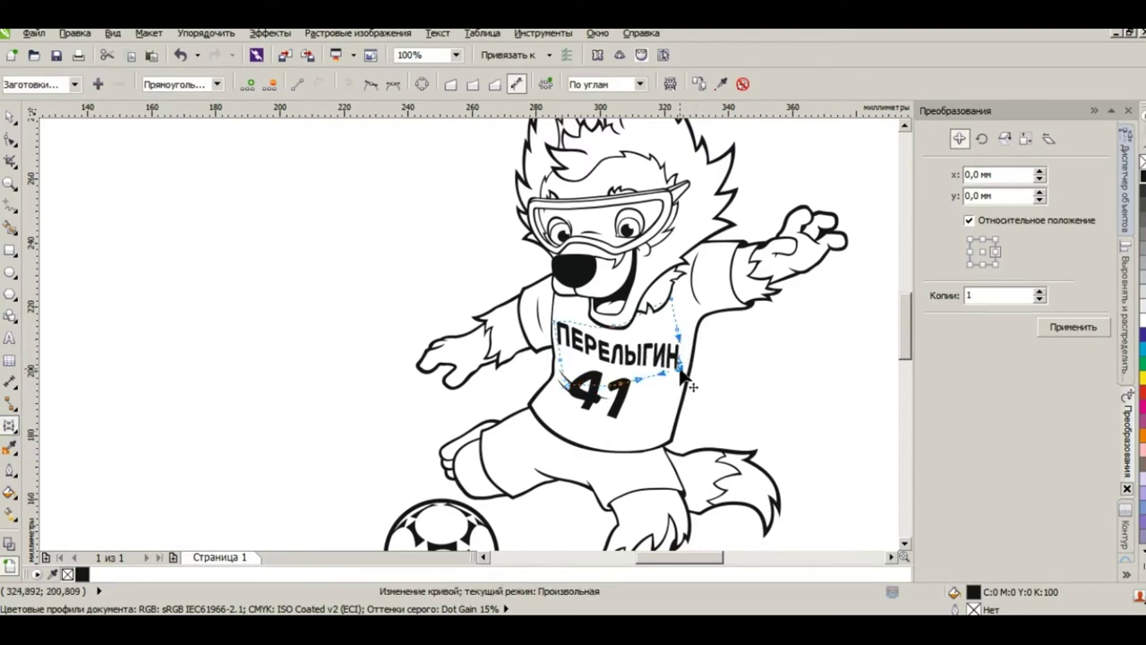
{"action": "scroll", "coordinate": [689, 380], "scroll_direction": "up", "scroll_amount": 1}
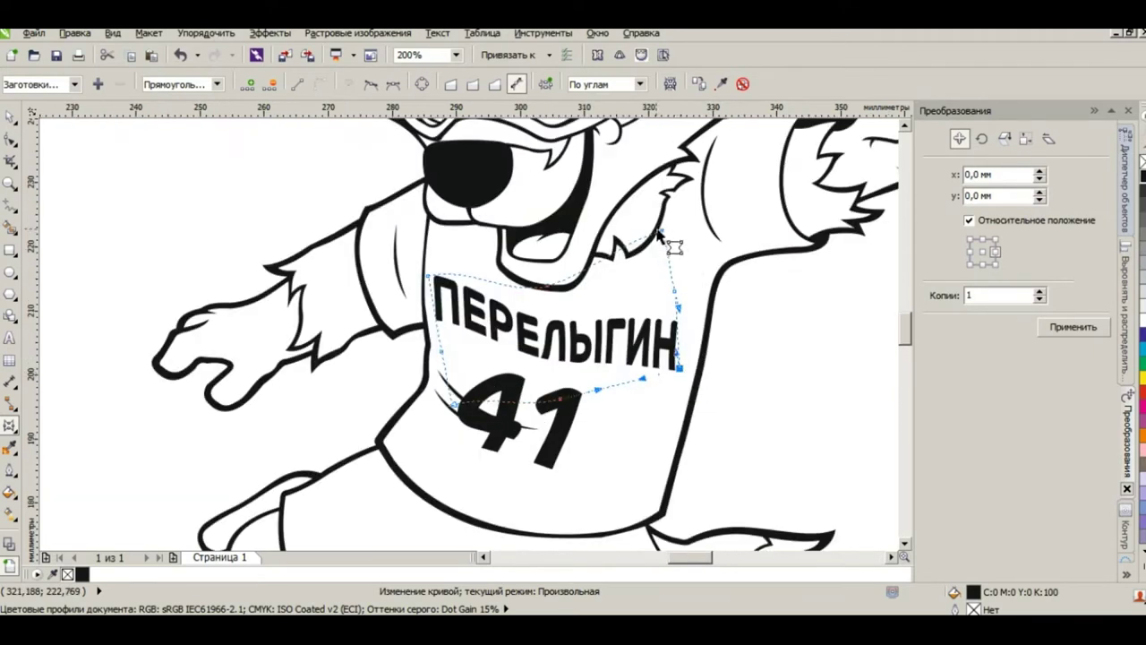
{"action": "left_click_drag", "start_coordinate": [659, 233], "coordinate": [668, 245]}
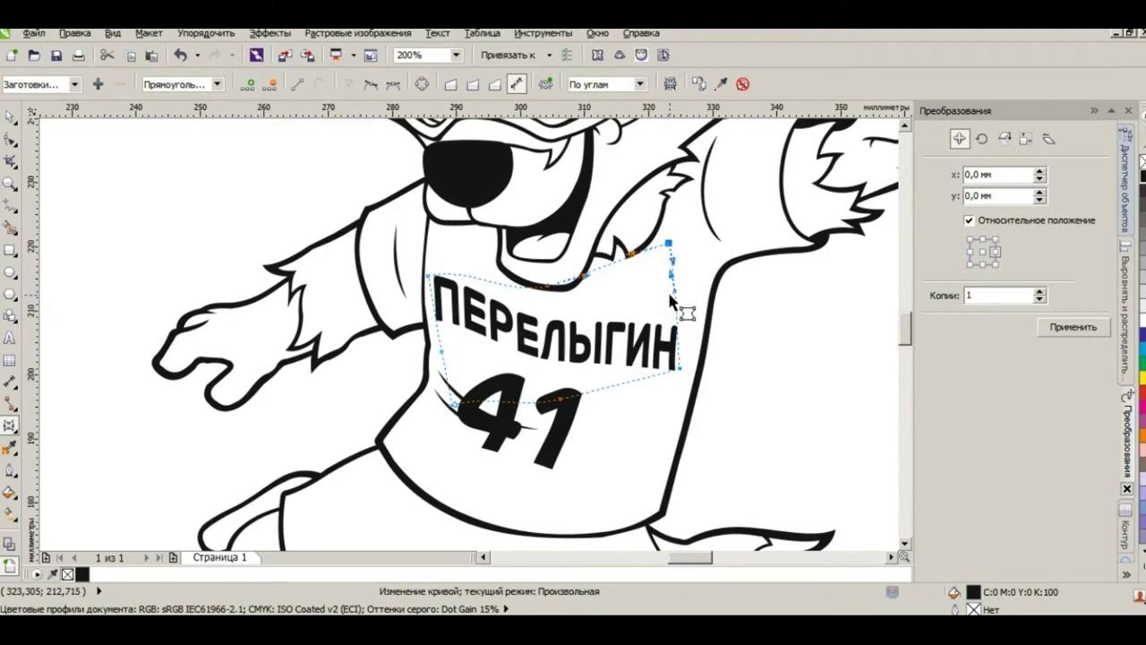
{"action": "key", "text": "space"}
{"action": "key", "text": "Escape"}
{"action": "scroll", "coordinate": [669, 379], "scroll_direction": "down", "scroll_amount": 1}
{"action": "scroll", "coordinate": [673, 387], "scroll_direction": "down", "scroll_amount": 2}
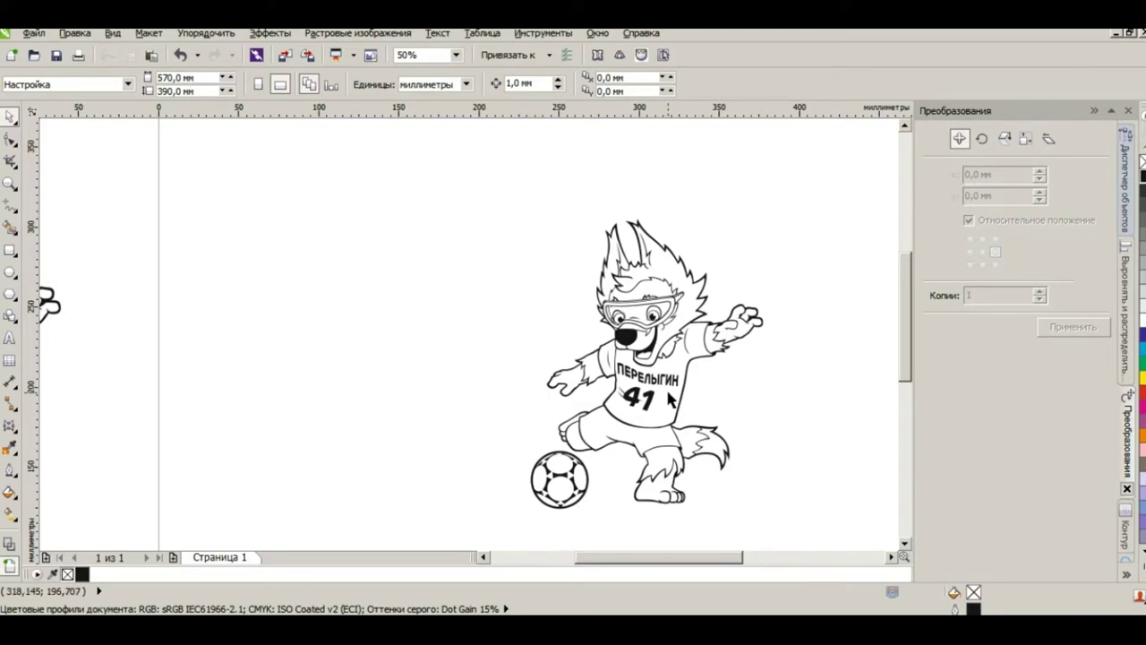
Step: Stretch ПЕРЕЛЫГИН slightly wider and rotate it to a 2.4° upward tilt
{"action": "scroll", "coordinate": [669, 399], "scroll_direction": "up", "scroll_amount": 2}
{"action": "left_click", "coordinate": [667, 381]}
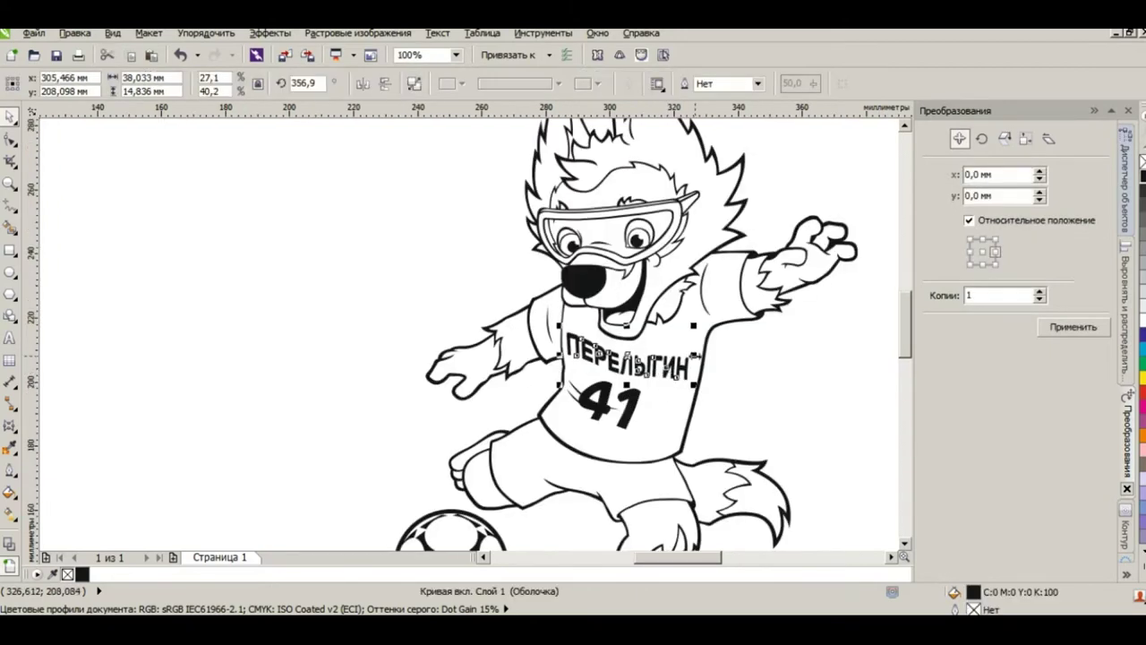
{"action": "left_click_drag", "start_coordinate": [694, 356], "coordinate": [695, 356]}
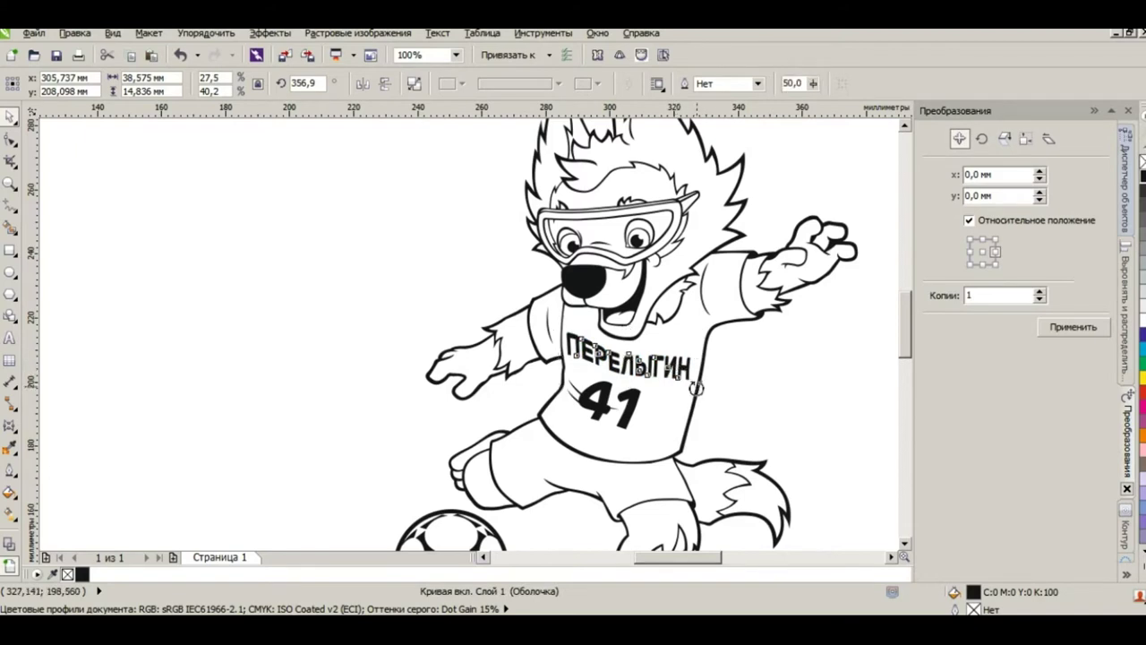
{"action": "left_click_drag", "start_coordinate": [698, 387], "coordinate": [699, 387]}
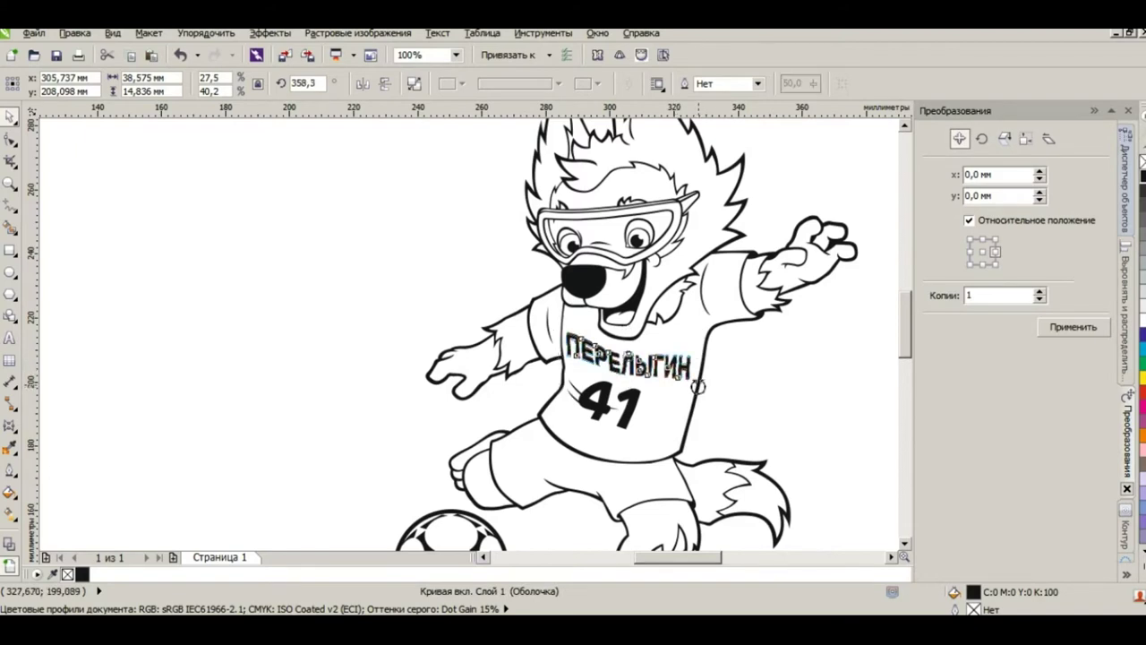
{"action": "left_click_drag", "start_coordinate": [697, 387], "coordinate": [659, 370]}
{"action": "left_click", "coordinate": [710, 379]}
{"action": "left_click", "coordinate": [654, 371]}
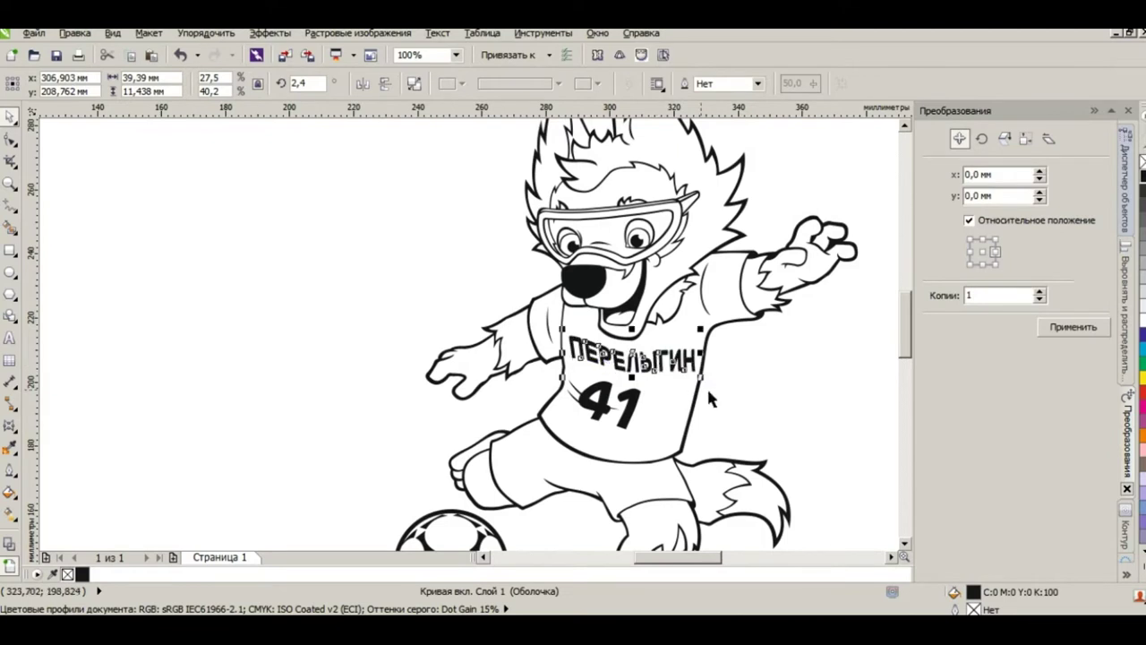
{"action": "left_click", "coordinate": [732, 406]}
Step: Move the name and the 41 slightly left to sit neatly on the shirt
{"action": "left_click", "coordinate": [658, 371]}
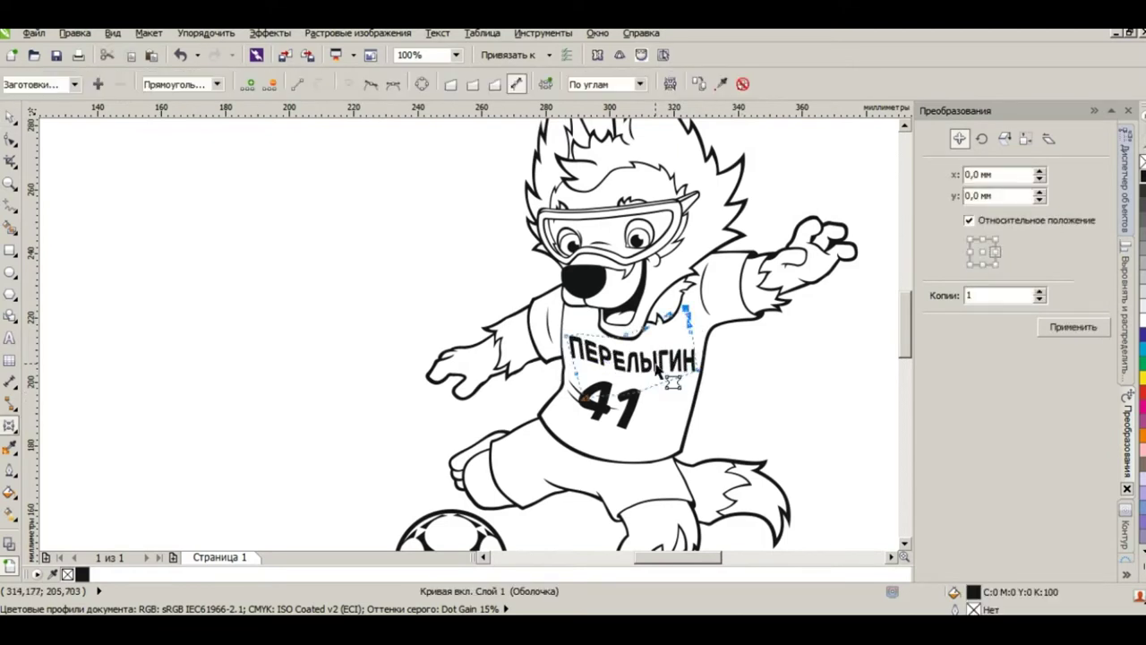
{"action": "left_click_drag", "start_coordinate": [660, 363], "coordinate": [656, 361]}
{"action": "left_click", "coordinate": [638, 403]}
{"action": "left_click_drag", "start_coordinate": [638, 403], "coordinate": [632, 404]}
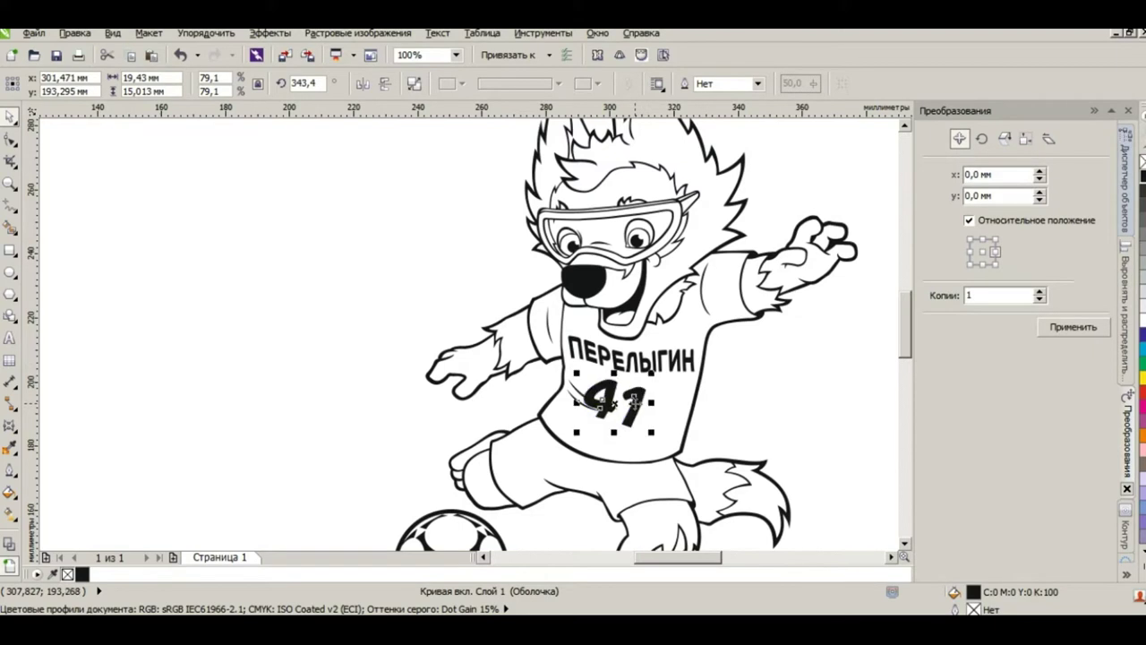
{"action": "left_click", "coordinate": [750, 391]}
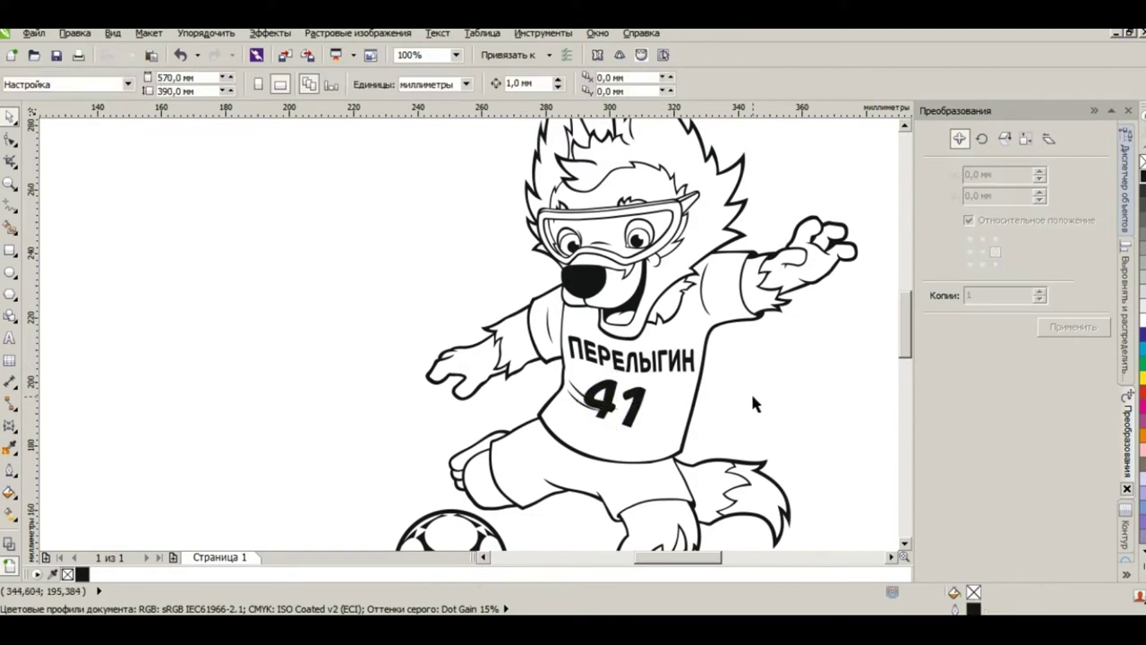
{"action": "scroll", "coordinate": [700, 391], "scroll_direction": "down", "scroll_amount": 1}
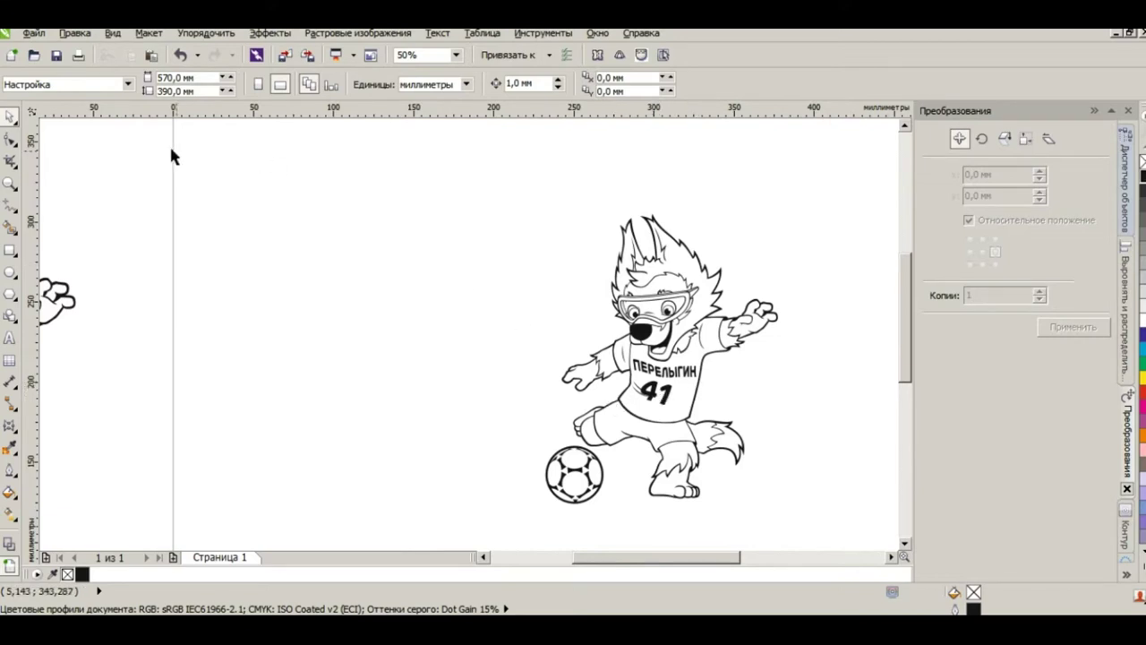
Step: Save as CDR in the personal subfolder of D:\_WORK\#_Резка\3D_Светильники, named after that folder
{"action": "left_click", "coordinate": [56, 56]}
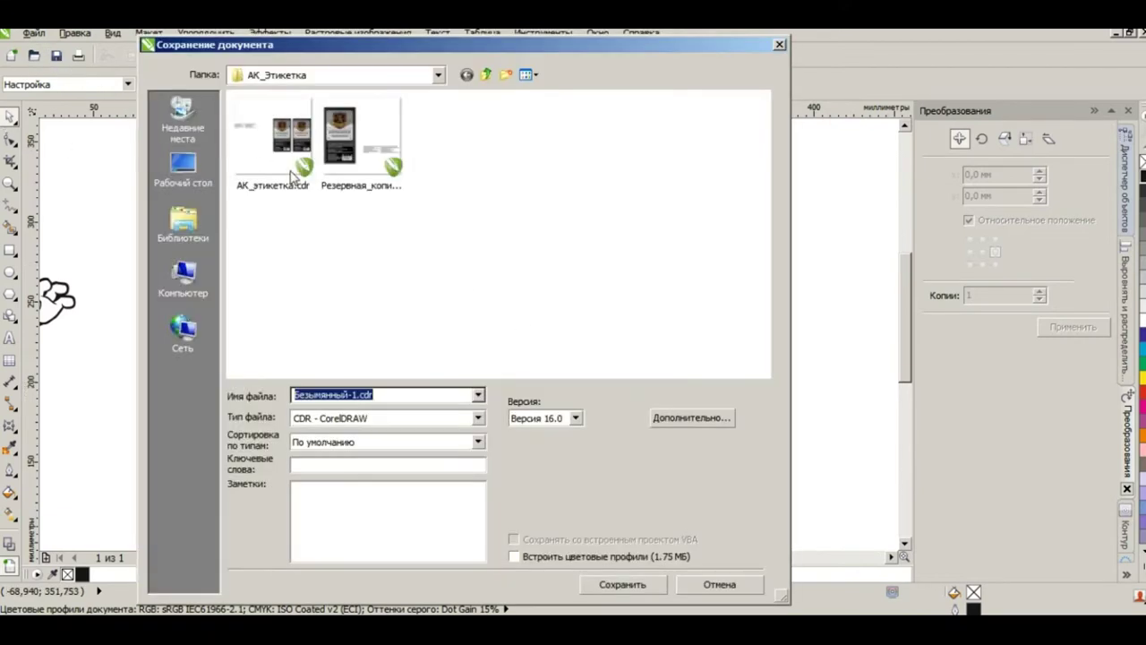
{"action": "left_click", "coordinate": [349, 75]}
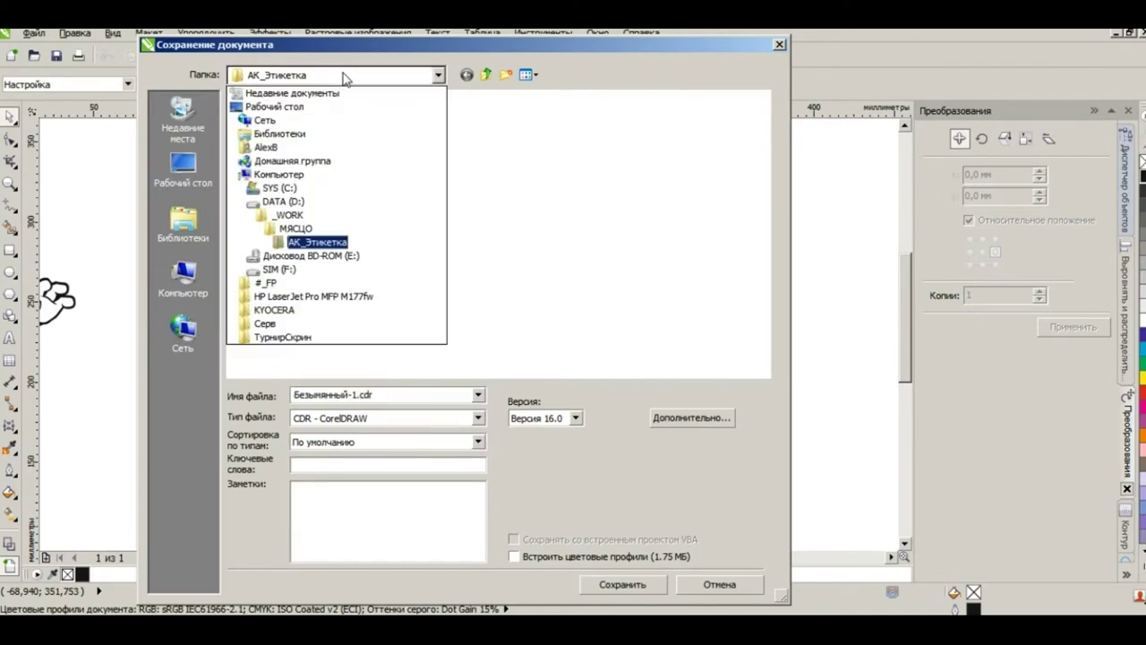
{"action": "left_click", "coordinate": [291, 205]}
{"action": "left_click", "coordinate": [276, 128]}
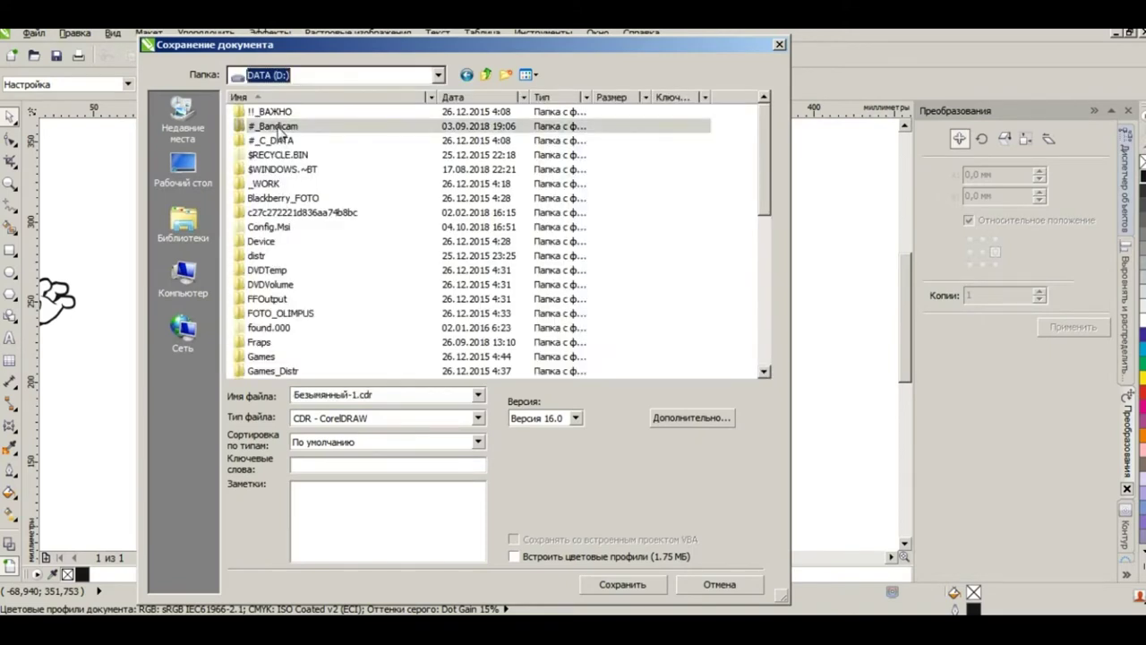
{"action": "double_click", "coordinate": [267, 185]}
{"action": "double_click", "coordinate": [275, 116]}
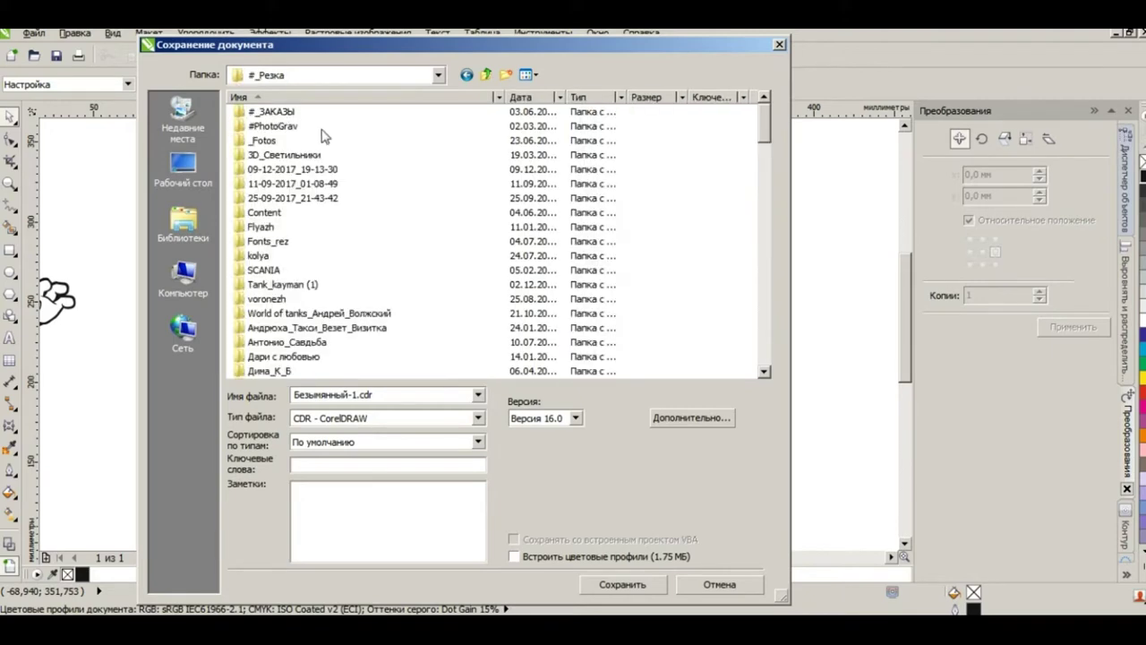
{"action": "double_click", "coordinate": [295, 155]}
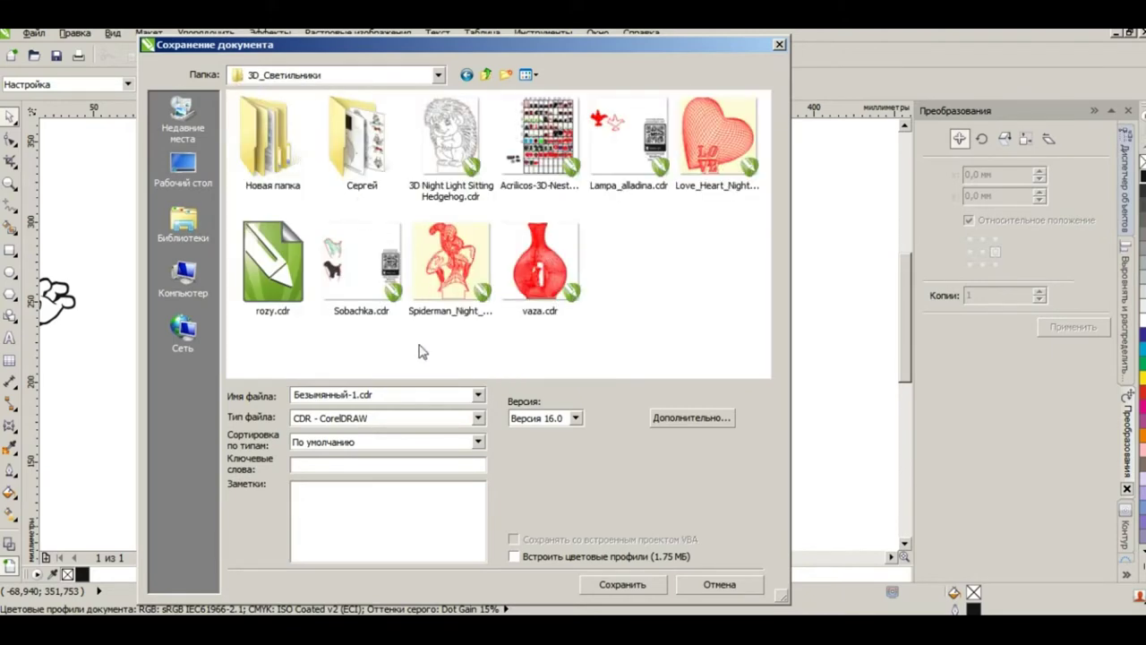
{"action": "left_click", "coordinate": [399, 395]}
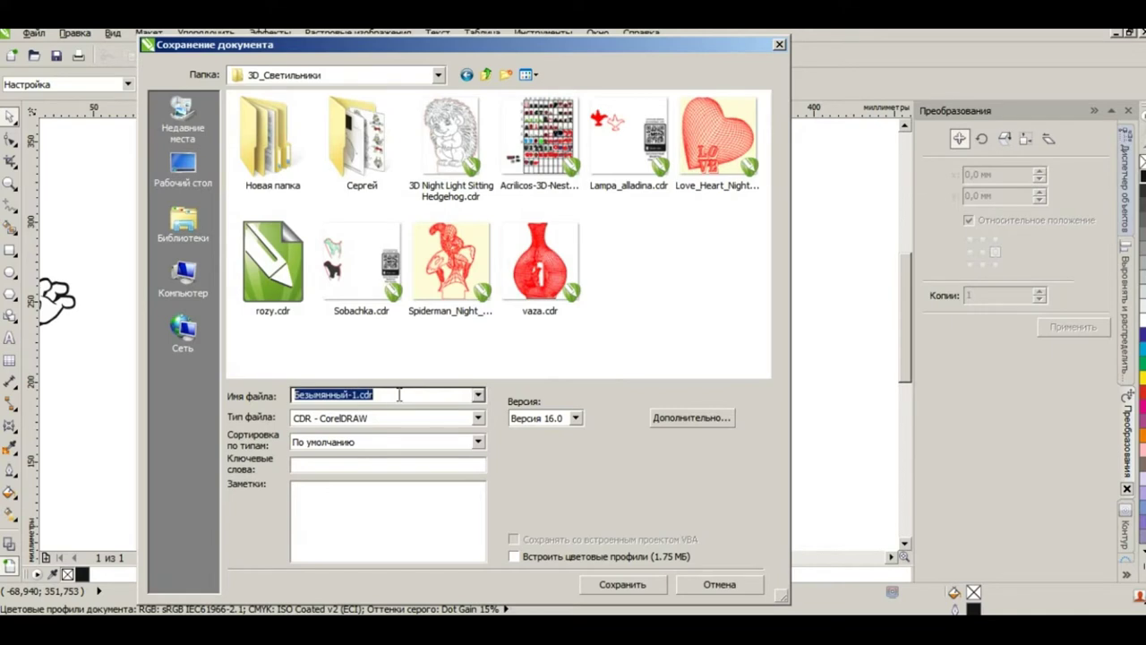
{"action": "type", "text": "C"}
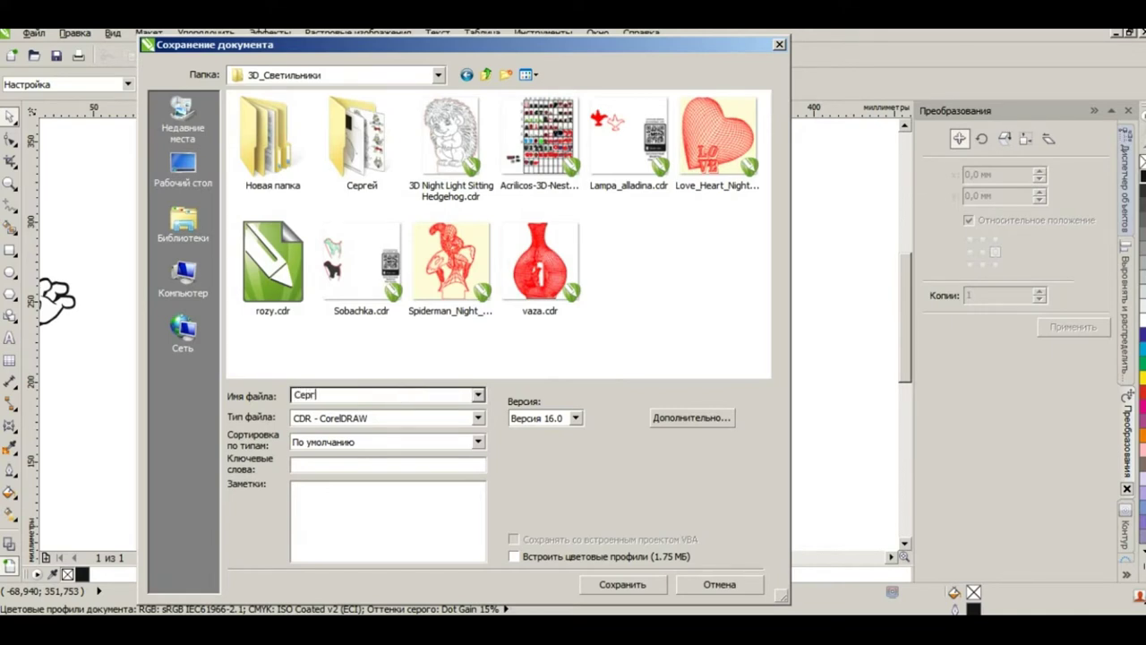
{"action": "type", "text": "ергей"}
{"action": "key", "text": "Return"}
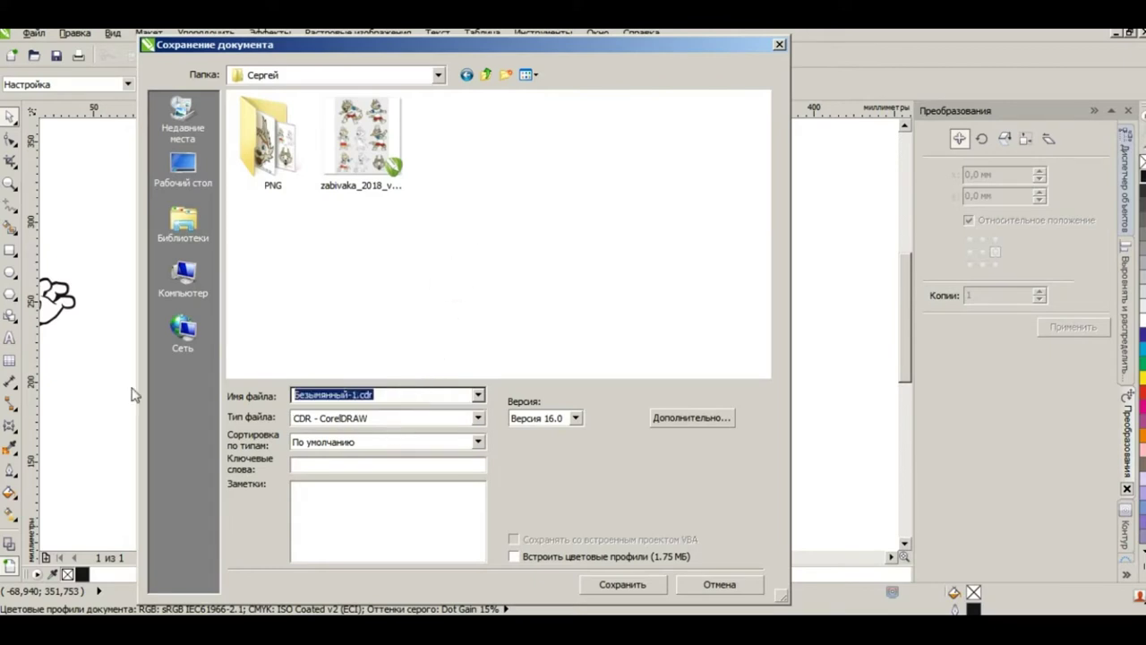
{"action": "type", "text": "Сергей"}
{"action": "key", "text": "Return"}
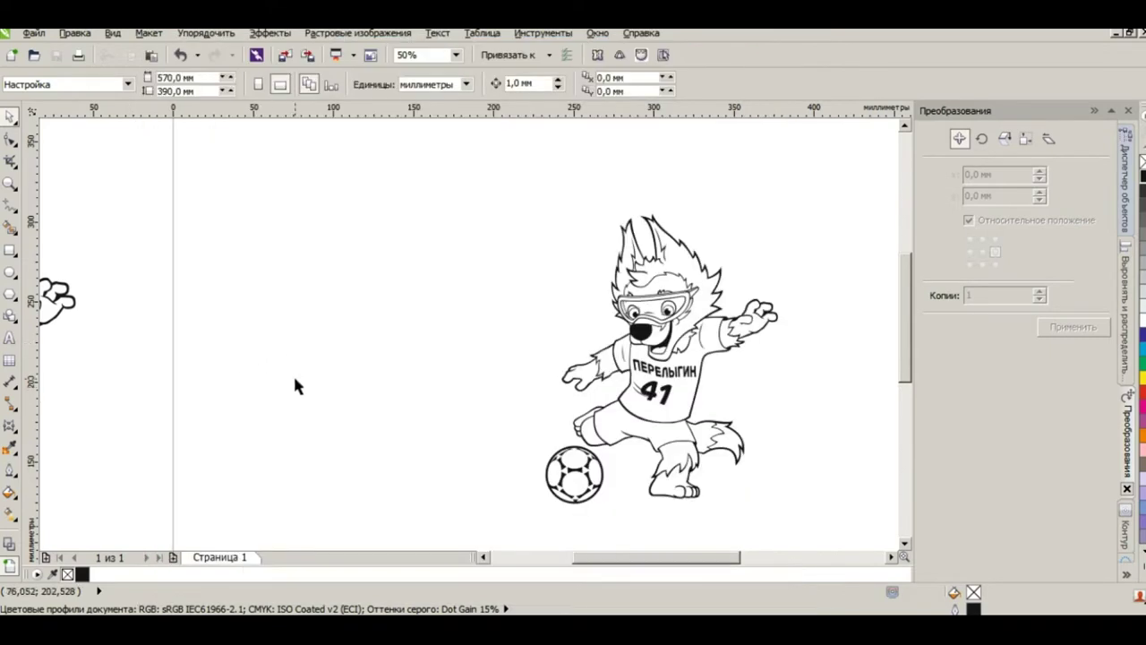
Step: Marquee-select the mascot, ПЕРЕЛЫГИН and 41 together as three objects
{"action": "left_click_drag", "start_coordinate": [480, 164], "coordinate": [814, 538]}
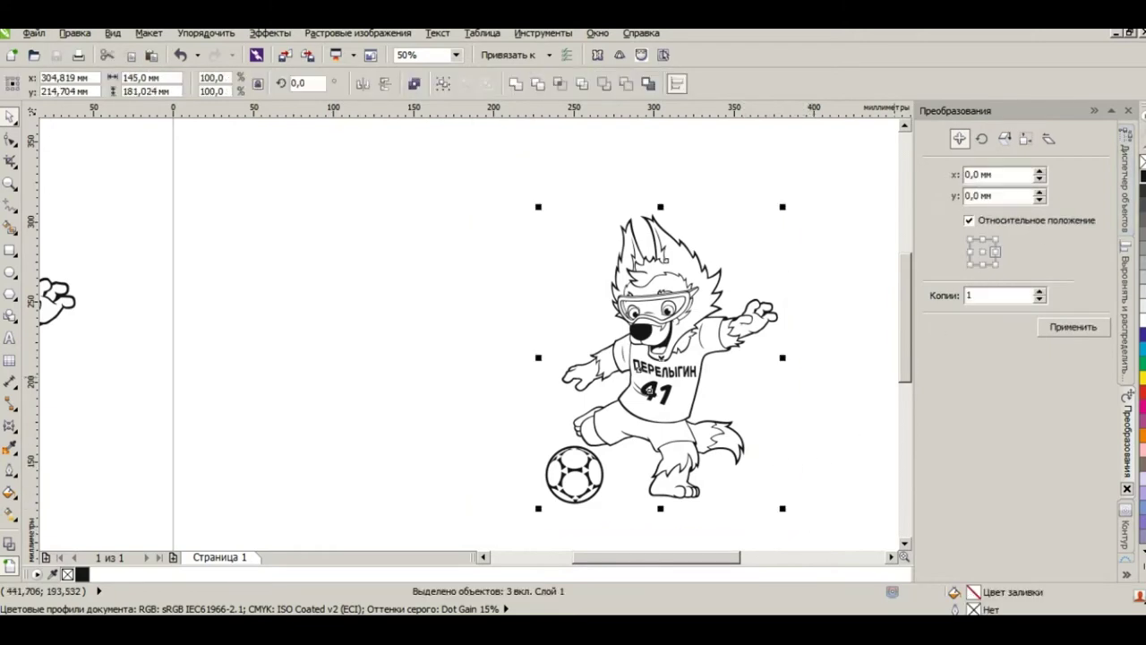
{"action": "left_click", "coordinate": [1126, 575]}
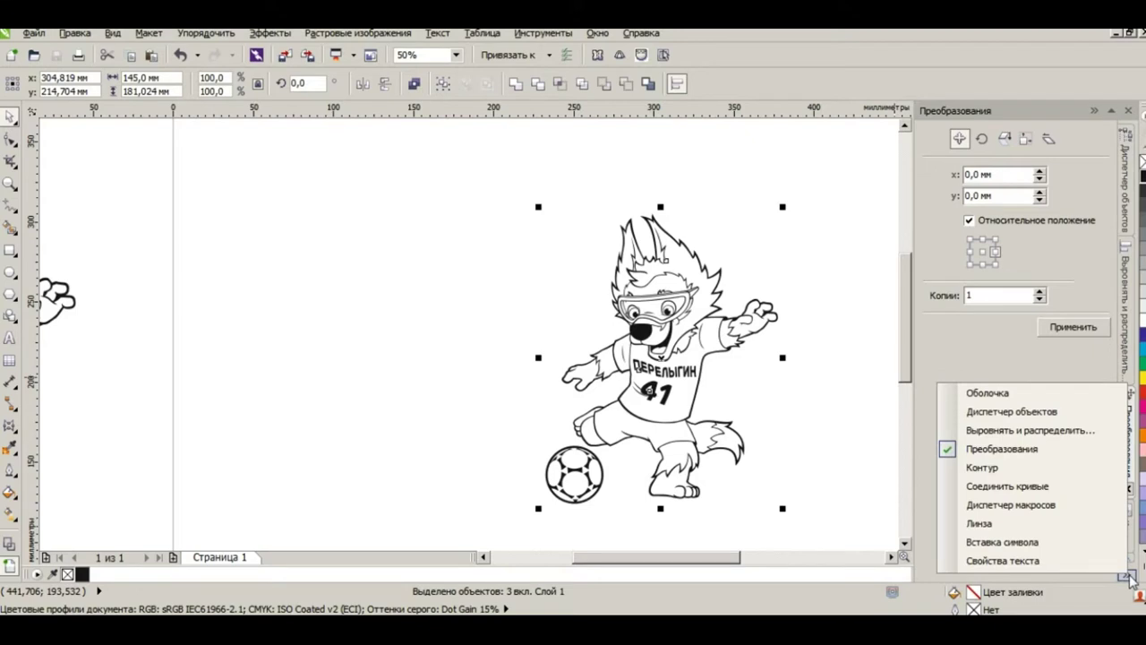
Step: Show the Contour docker and combine the three objects into one curve
{"action": "left_click", "coordinate": [1000, 466]}
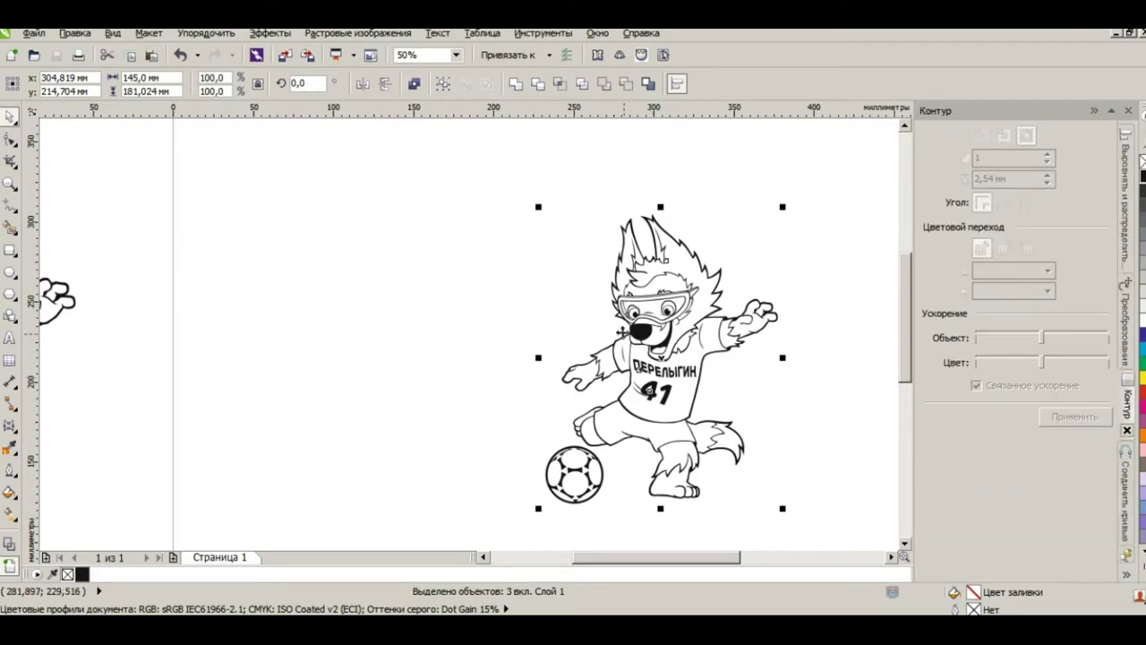
{"action": "left_click", "coordinate": [442, 83]}
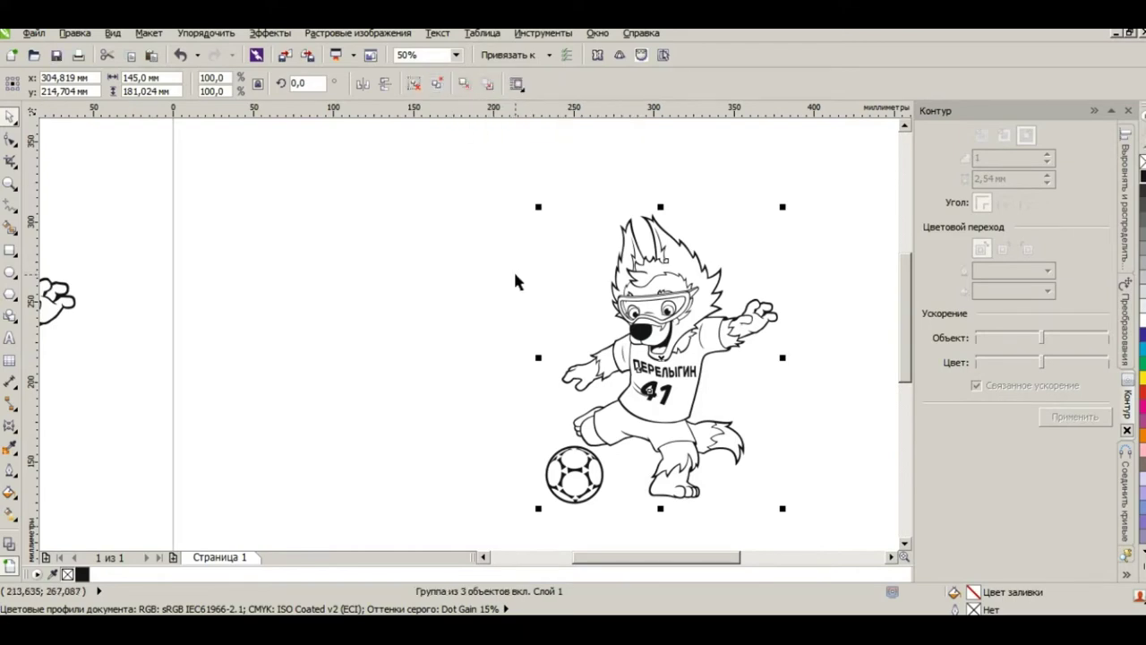
{"action": "key", "text": "ctrl+z"}
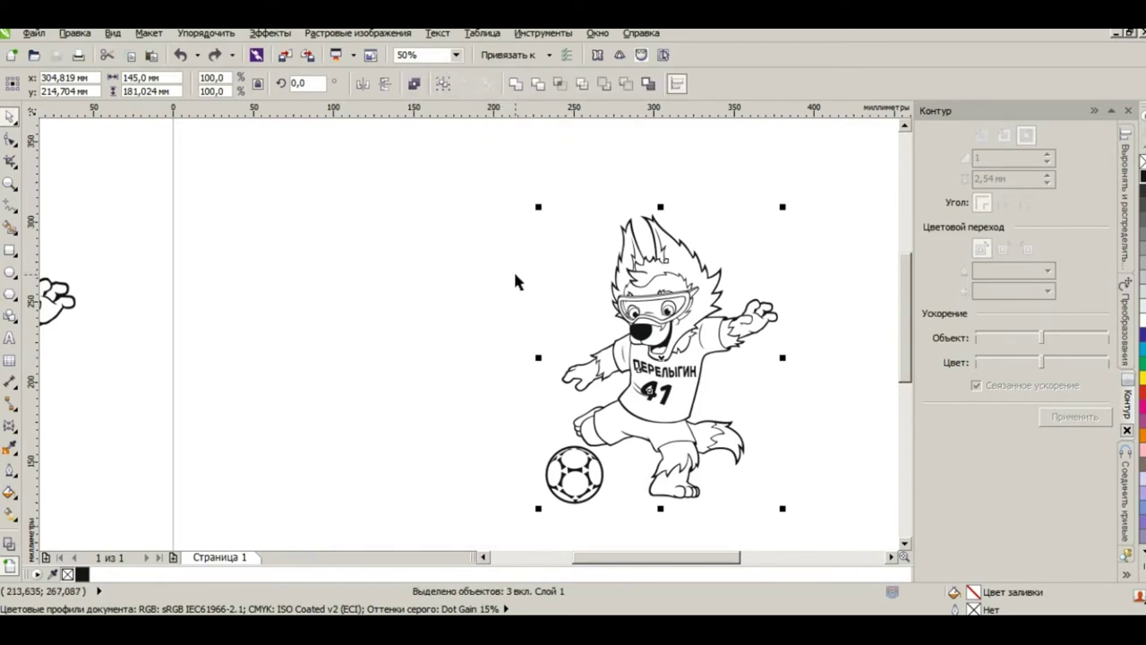
{"action": "left_click", "coordinate": [414, 84]}
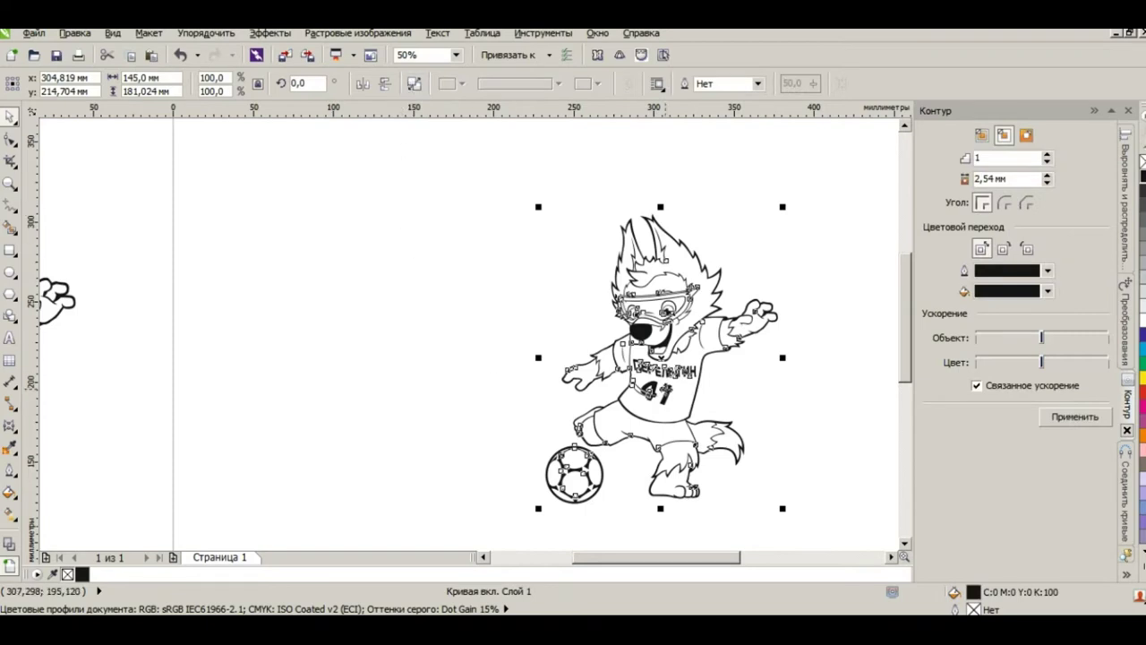
Step: Zoom in on the 41 and select the combined curve to inspect it
{"action": "scroll", "coordinate": [664, 387], "scroll_direction": "up", "scroll_amount": 2}
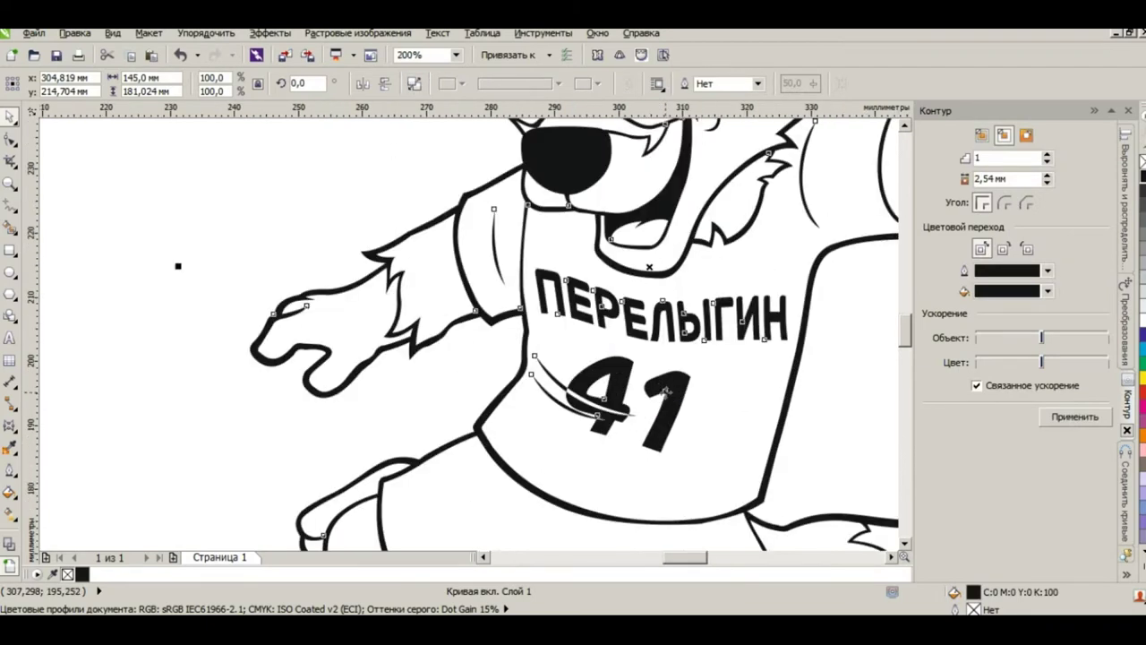
{"action": "scroll", "coordinate": [702, 434], "scroll_direction": "down", "scroll_amount": 1}
{"action": "left_click", "coordinate": [702, 434]}
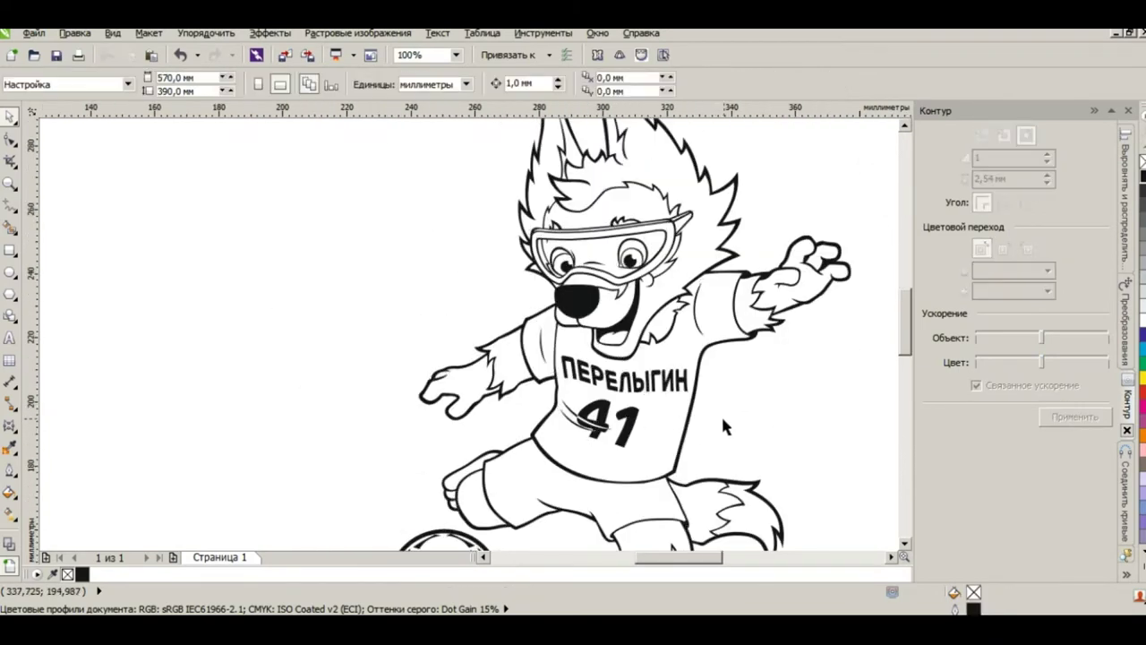
{"action": "left_click", "coordinate": [573, 436]}
{"action": "left_click", "coordinate": [578, 439]}
{"action": "scroll", "coordinate": [580, 437], "scroll_direction": "up", "scroll_amount": 1}
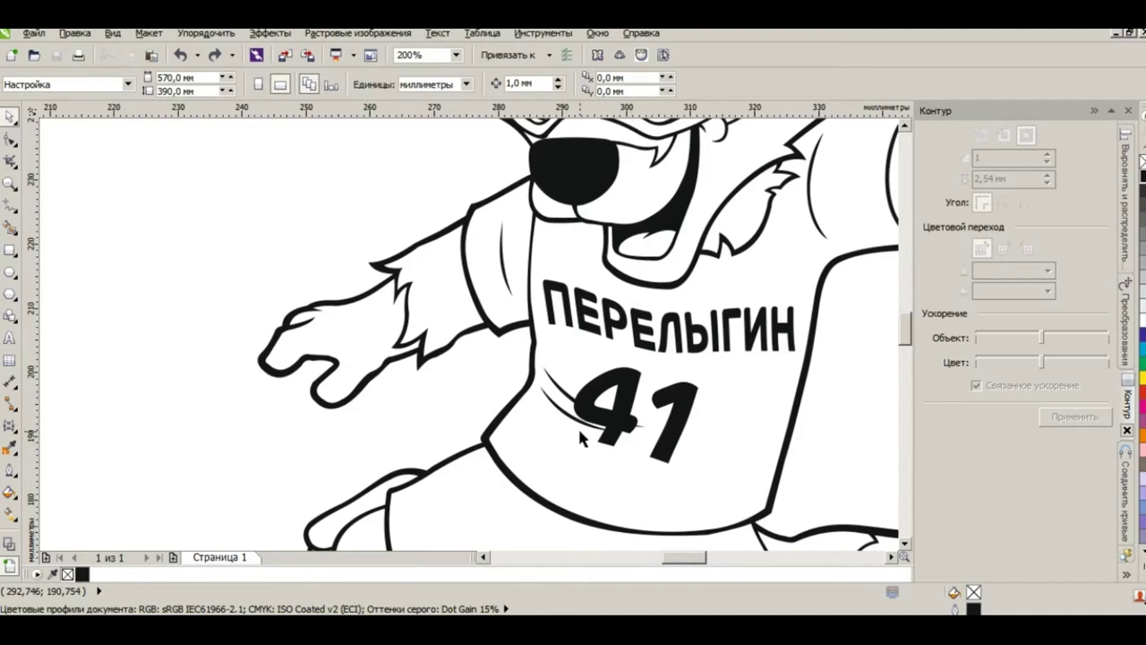
{"action": "scroll", "coordinate": [580, 437], "scroll_direction": "up", "scroll_amount": 1}
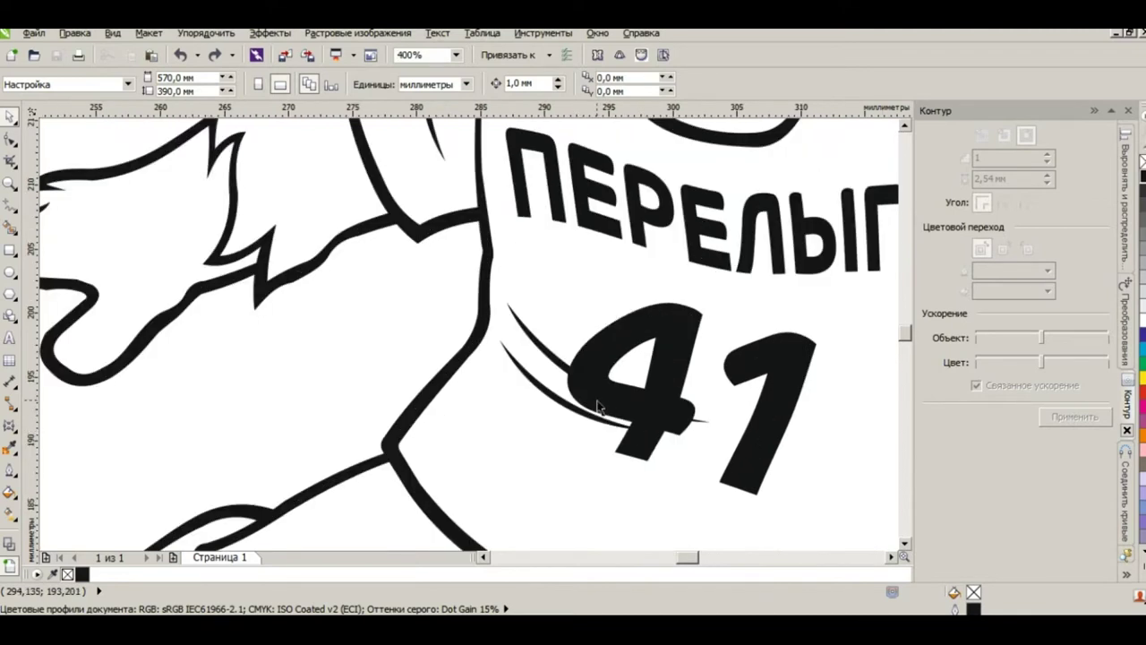
{"action": "left_click", "coordinate": [598, 410]}
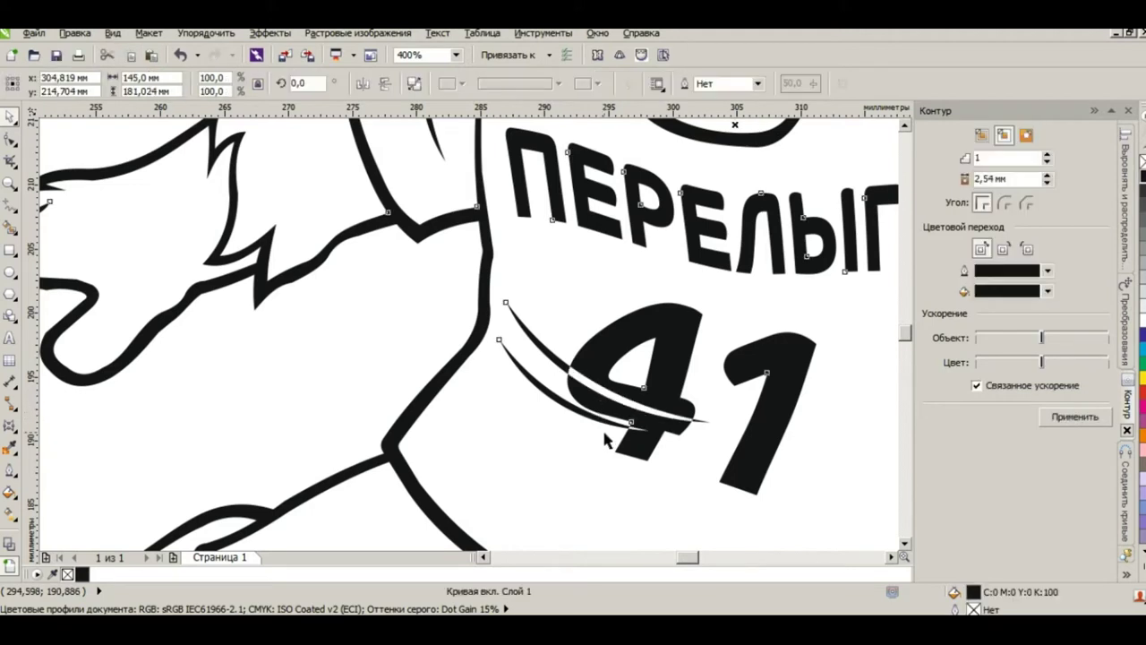
Step: Add nodes where the thin stroke crosses the 4, reshape the tip and delete a surplus node
{"action": "scroll", "coordinate": [604, 436], "scroll_direction": "up", "scroll_amount": 1}
{"action": "left_click", "coordinate": [11, 139]}
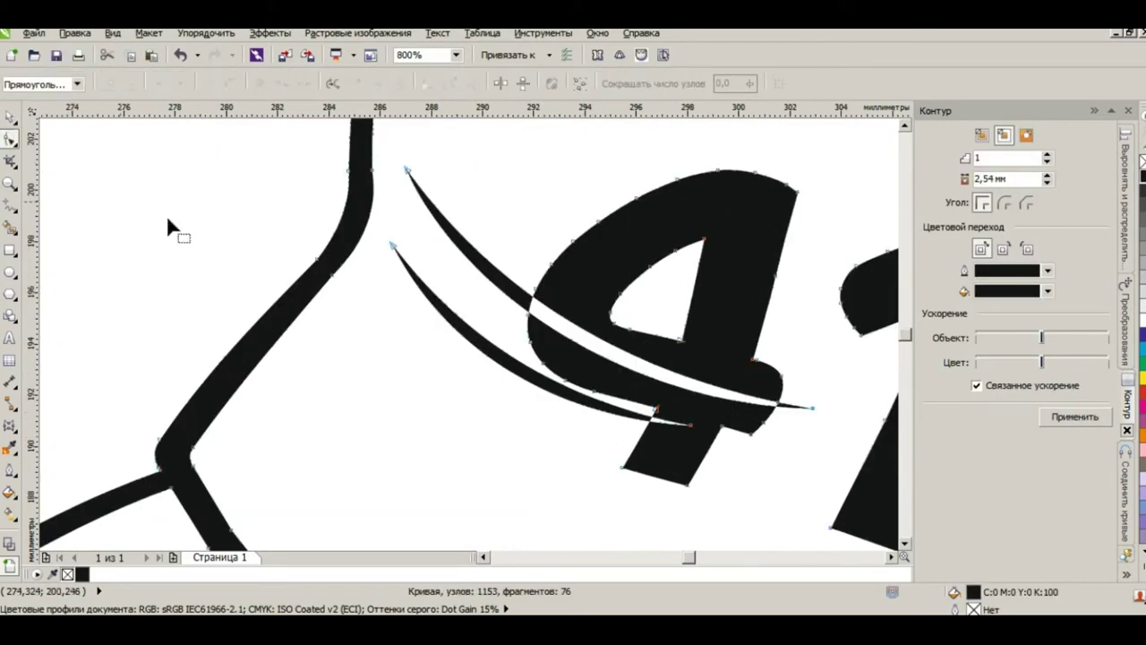
{"action": "scroll", "coordinate": [820, 419], "scroll_direction": "up", "scroll_amount": 1}
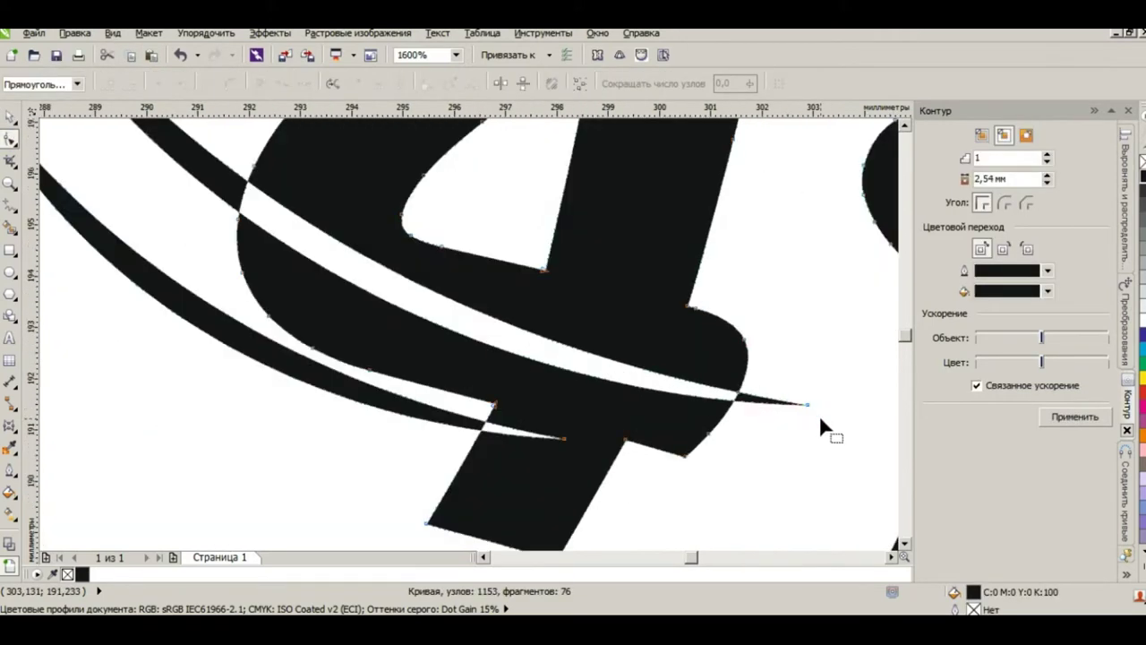
{"action": "scroll", "coordinate": [810, 419], "scroll_direction": "down", "scroll_amount": 1}
{"action": "scroll", "coordinate": [452, 362], "scroll_direction": "up", "scroll_amount": 2}
{"action": "scroll", "coordinate": [407, 315], "scroll_direction": "up", "scroll_amount": 1}
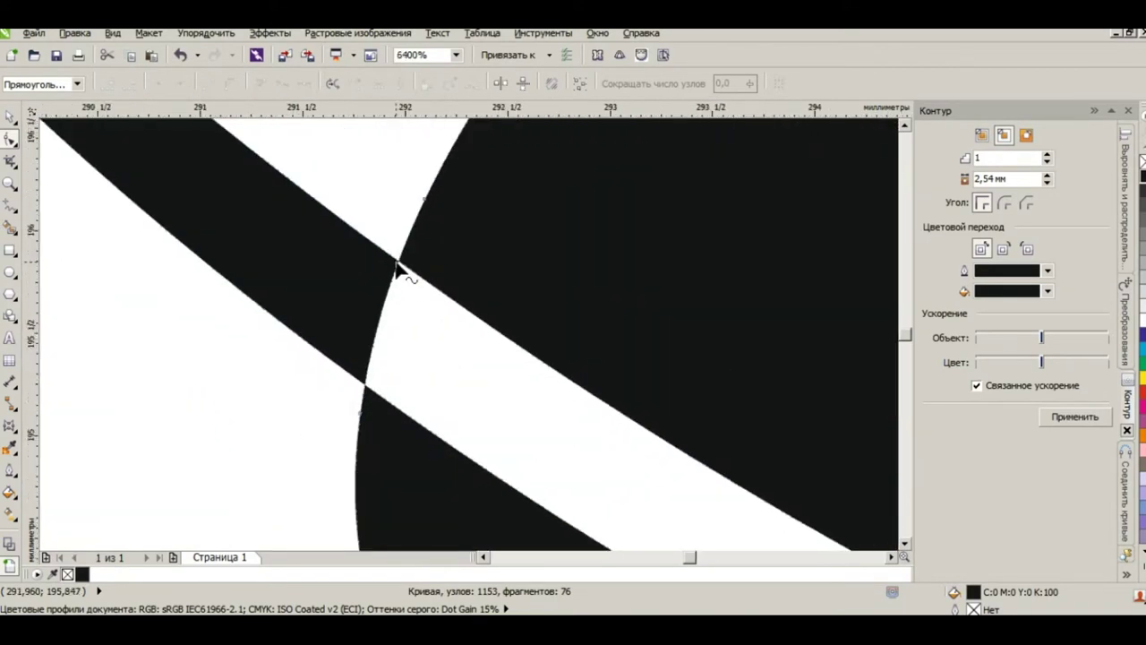
{"action": "double_click", "coordinate": [397, 268]}
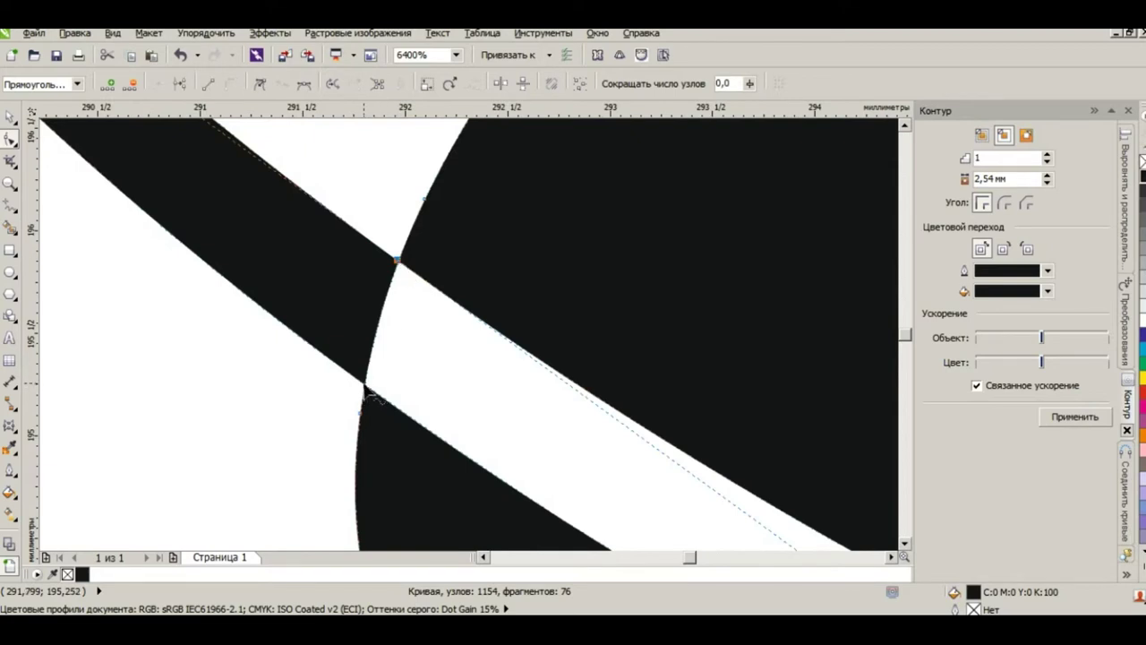
{"action": "double_click", "coordinate": [365, 388]}
{"action": "scroll", "coordinate": [430, 378], "scroll_direction": "down", "scroll_amount": 3}
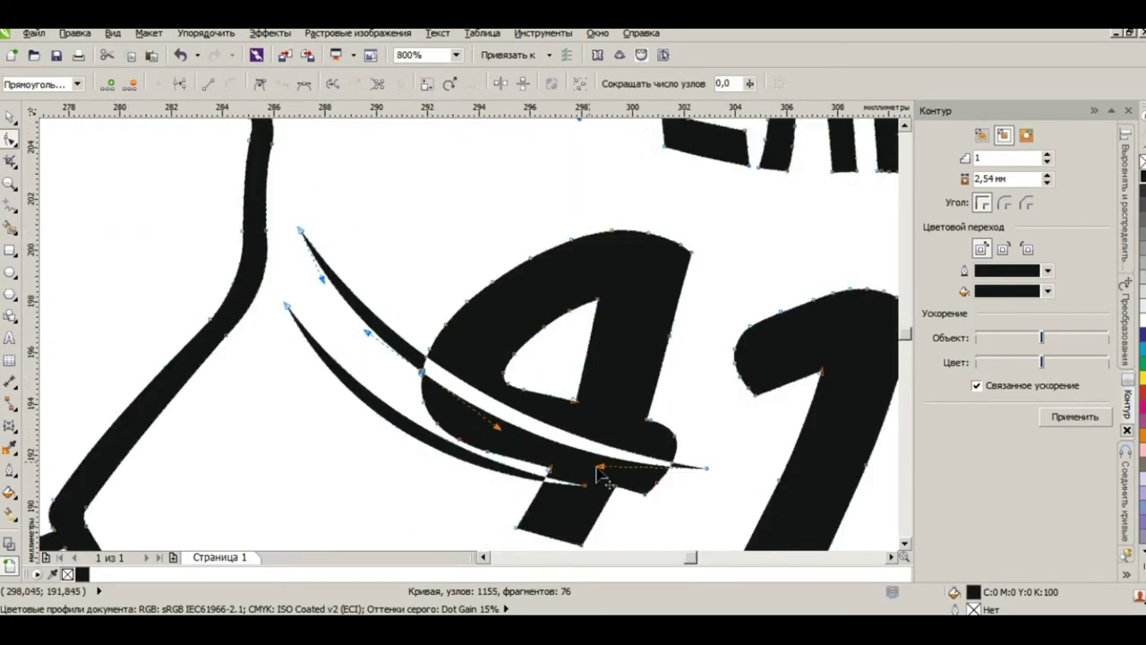
{"action": "scroll", "coordinate": [626, 475], "scroll_direction": "up", "scroll_amount": 1}
{"action": "left_click_drag", "start_coordinate": [765, 460], "coordinate": [312, 307]}
{"action": "key", "text": "Delete"}
Step: Make the stroke-meets-4 node a cusp and pull both control handles onto it
{"action": "scroll", "coordinate": [165, 245], "scroll_direction": "up", "scroll_amount": 1}
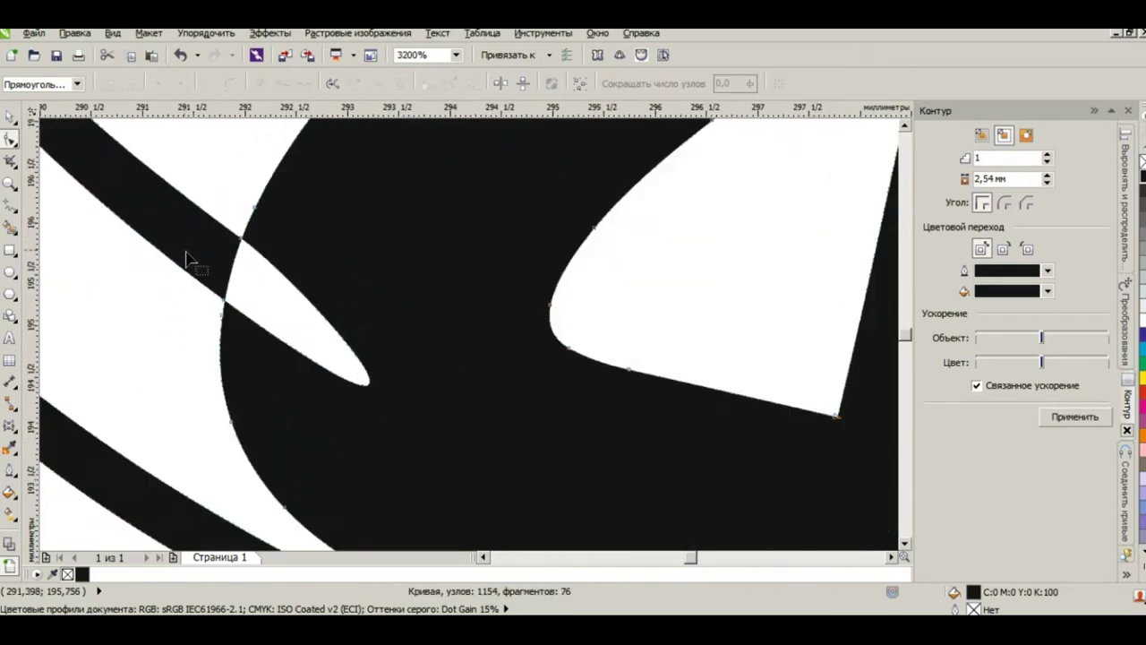
{"action": "left_click_drag", "start_coordinate": [283, 315], "coordinate": [251, 287]}
{"action": "key", "text": "ctrl+z"}
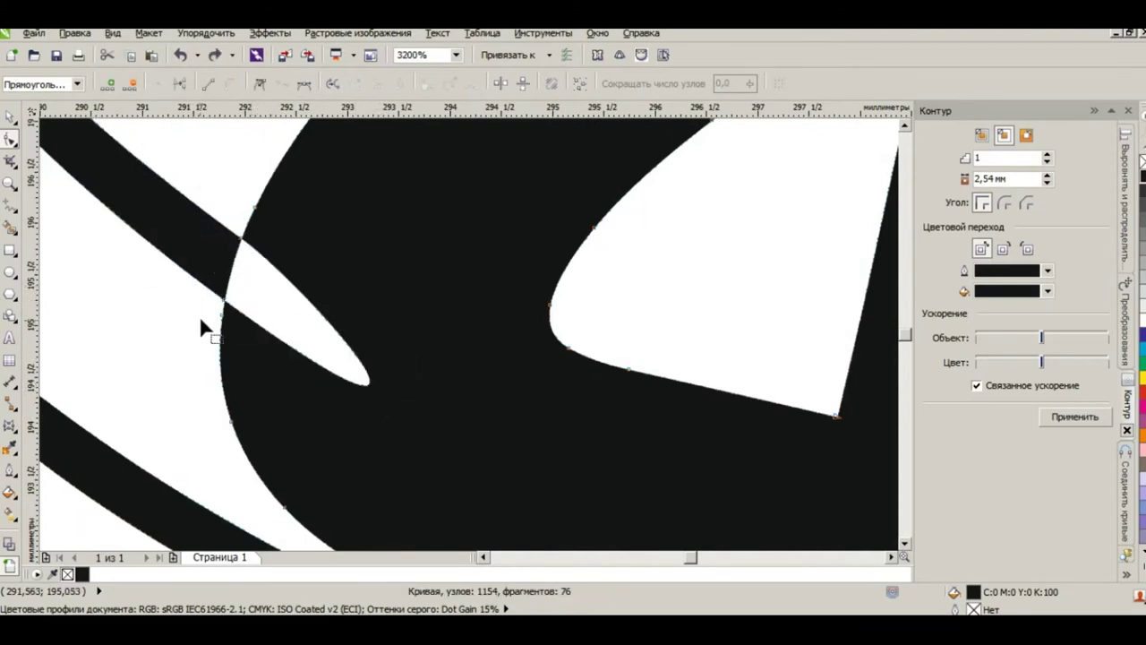
{"action": "left_click", "coordinate": [258, 83]}
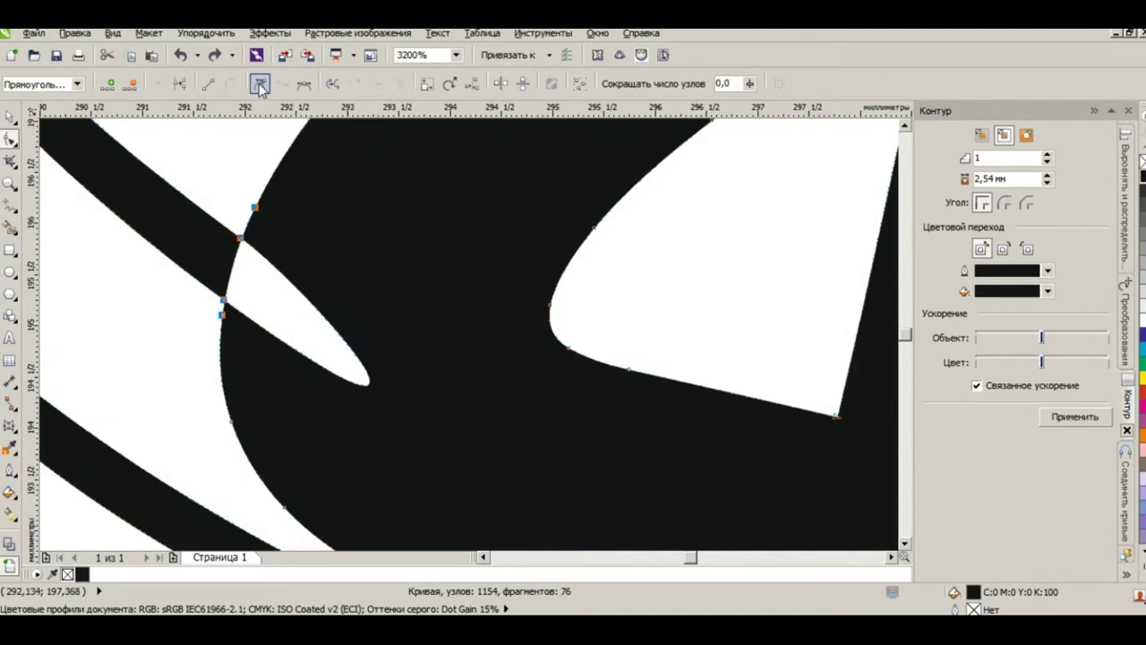
{"action": "left_click", "coordinate": [254, 246]}
{"action": "left_click_drag", "start_coordinate": [505, 504], "coordinate": [231, 271]}
{"action": "left_click_drag", "start_coordinate": [301, 283], "coordinate": [229, 286]}
{"action": "scroll", "coordinate": [230, 294], "scroll_direction": "up", "scroll_amount": 3}
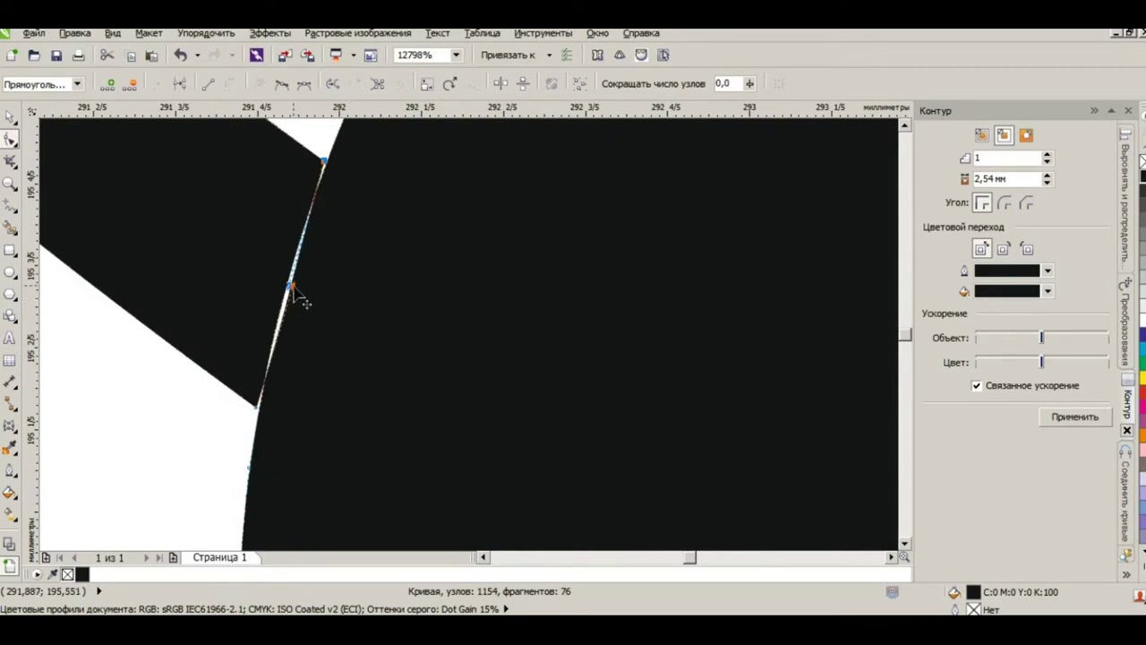
{"action": "left_click", "coordinate": [153, 453]}
Step: Move the nodes onto the 4's edge to close the white sliver
{"action": "scroll", "coordinate": [350, 379], "scroll_direction": "down", "scroll_amount": 3}
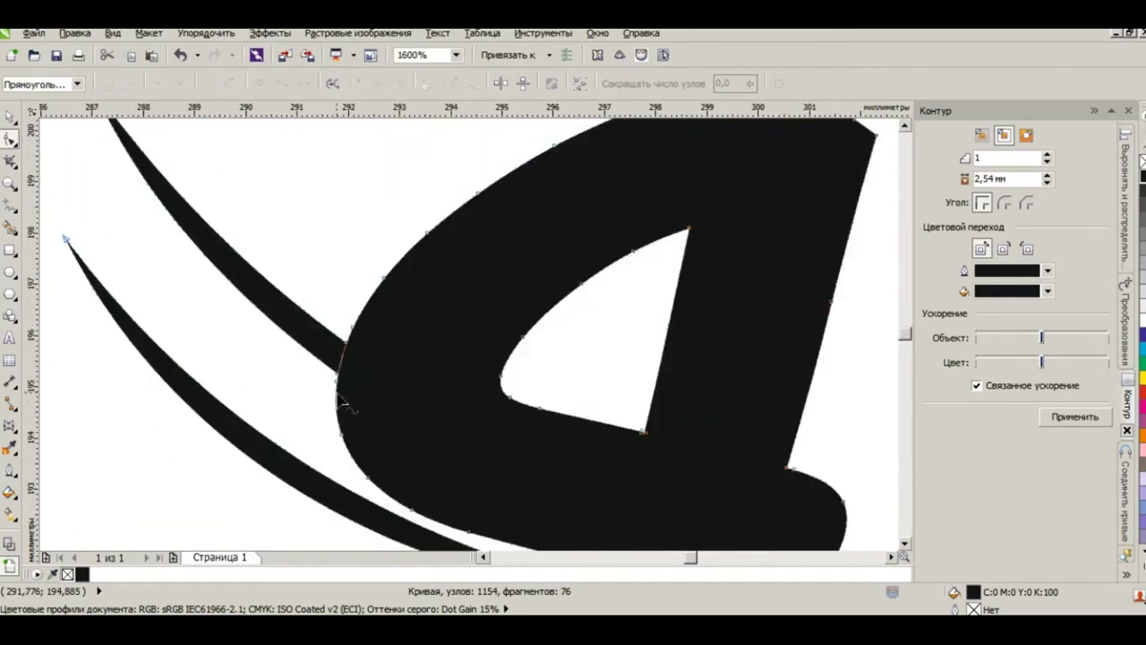
{"action": "scroll", "coordinate": [333, 428], "scroll_direction": "down", "scroll_amount": 1}
{"action": "scroll", "coordinate": [335, 394], "scroll_direction": "up", "scroll_amount": 3}
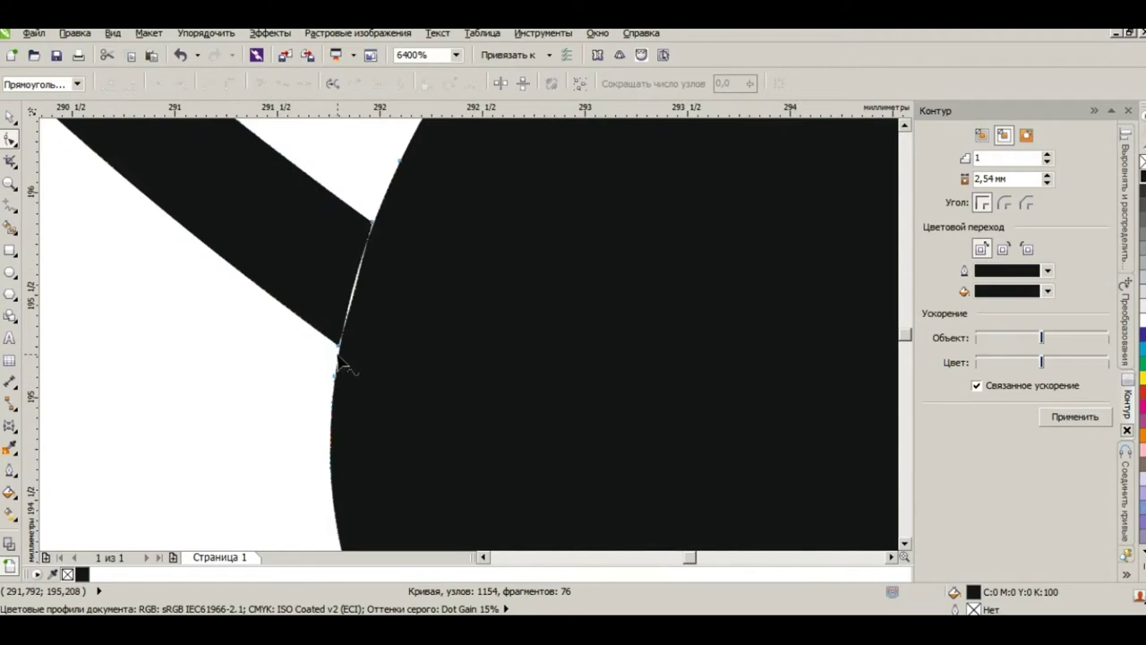
{"action": "scroll", "coordinate": [341, 363], "scroll_direction": "up", "scroll_amount": 2}
{"action": "left_click_drag", "start_coordinate": [348, 332], "coordinate": [360, 349]}
{"action": "scroll", "coordinate": [397, 319], "scroll_direction": "down", "scroll_amount": 3}
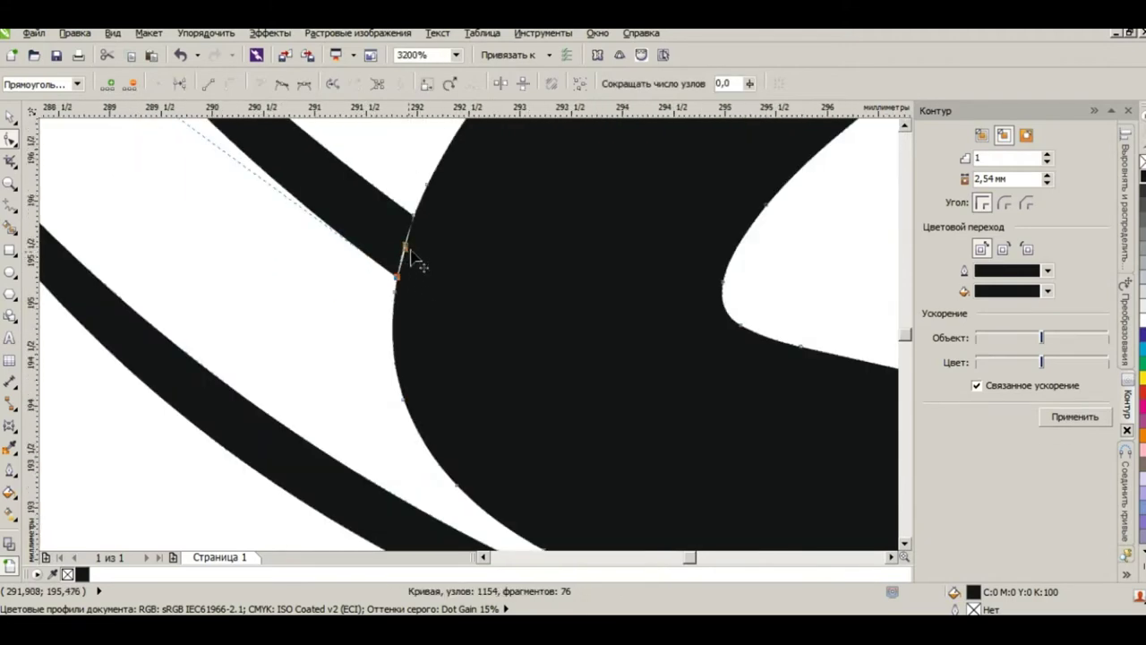
{"action": "scroll", "coordinate": [410, 252], "scroll_direction": "up", "scroll_amount": 2}
{"action": "left_click_drag", "start_coordinate": [413, 198], "coordinate": [416, 190]}
{"action": "left_click_drag", "start_coordinate": [382, 315], "coordinate": [374, 313]}
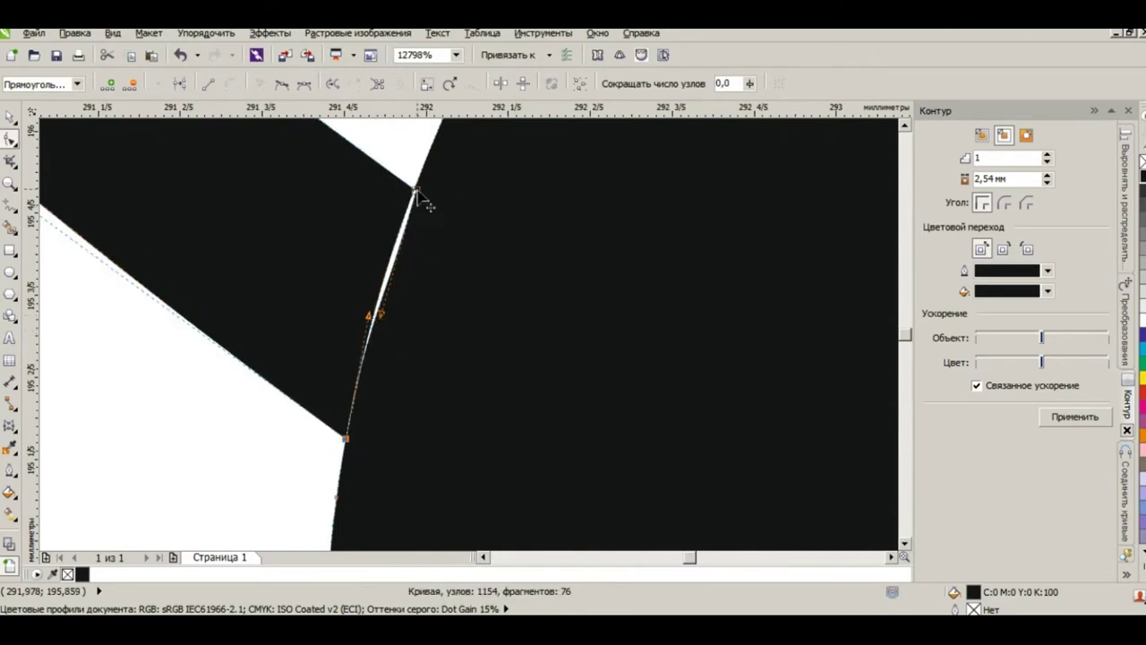
{"action": "left_click_drag", "start_coordinate": [379, 320], "coordinate": [370, 314]}
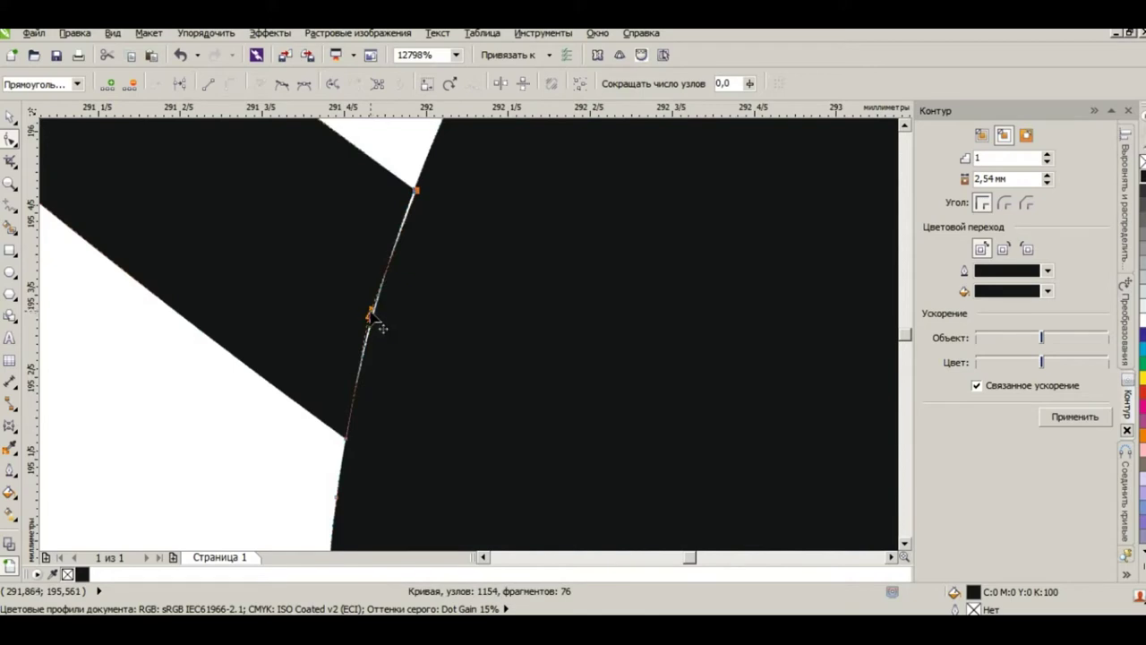
{"action": "left_click_drag", "start_coordinate": [372, 314], "coordinate": [368, 330]}
Step: Add two nodes at the lower stroke crossing and delete the stray spike's tip node
{"action": "left_click", "coordinate": [301, 442]}
{"action": "scroll", "coordinate": [423, 333], "scroll_direction": "down", "scroll_amount": 3}
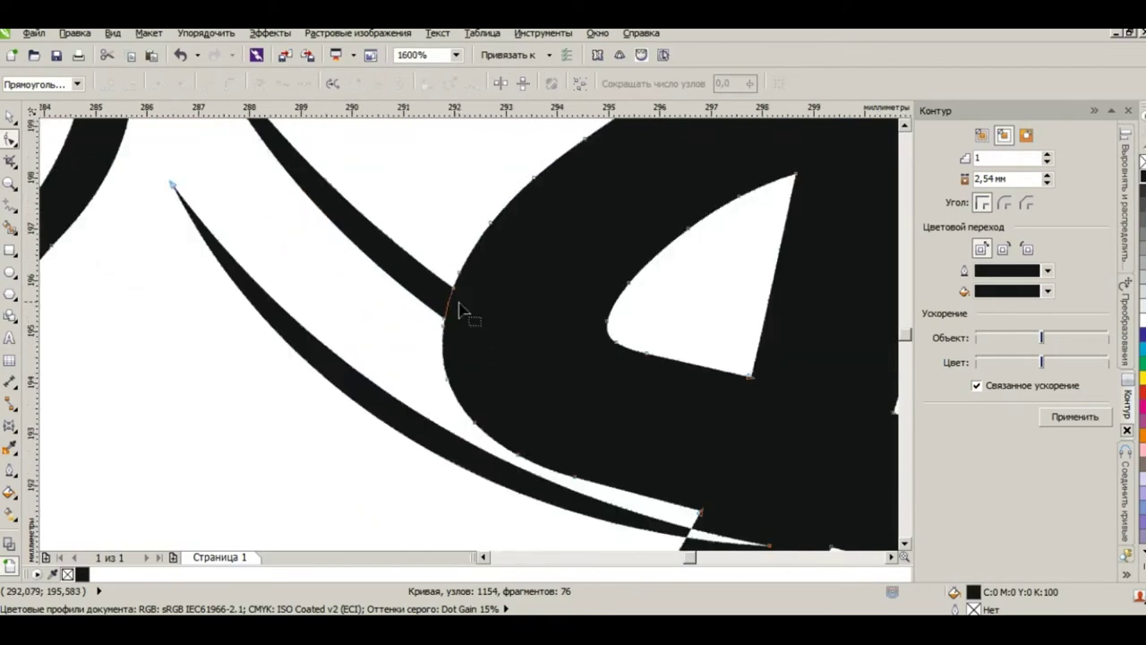
{"action": "scroll", "coordinate": [418, 336], "scroll_direction": "down", "scroll_amount": 1}
{"action": "scroll", "coordinate": [499, 397], "scroll_direction": "up", "scroll_amount": 1}
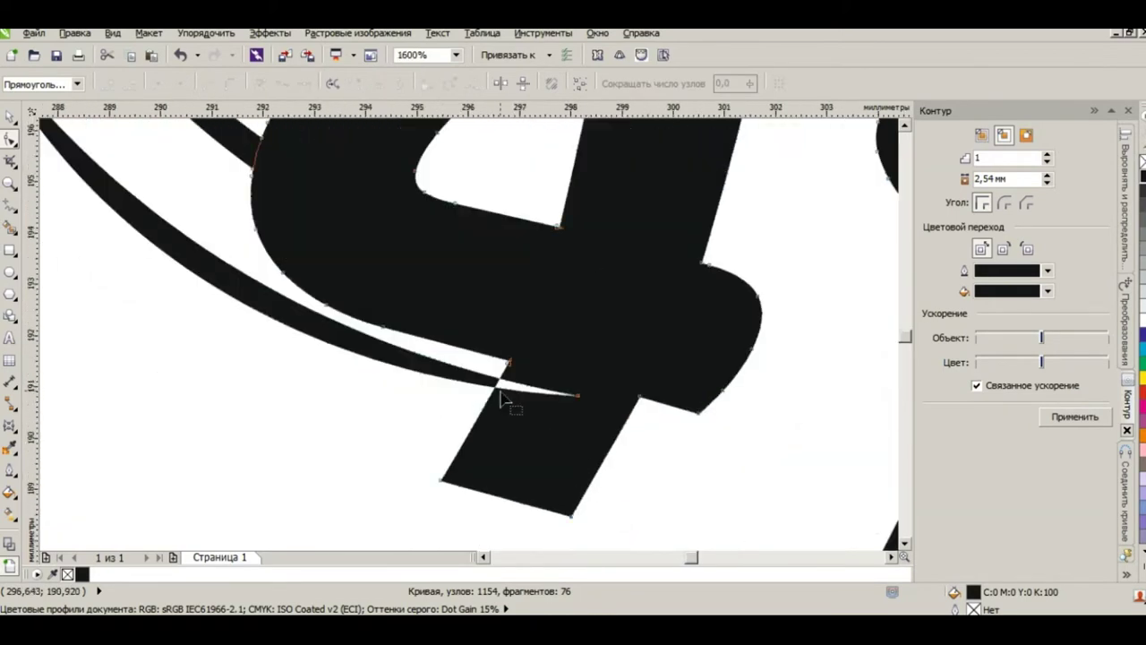
{"action": "scroll", "coordinate": [486, 371], "scroll_direction": "up", "scroll_amount": 3}
{"action": "scroll", "coordinate": [379, 379], "scroll_direction": "up", "scroll_amount": 2}
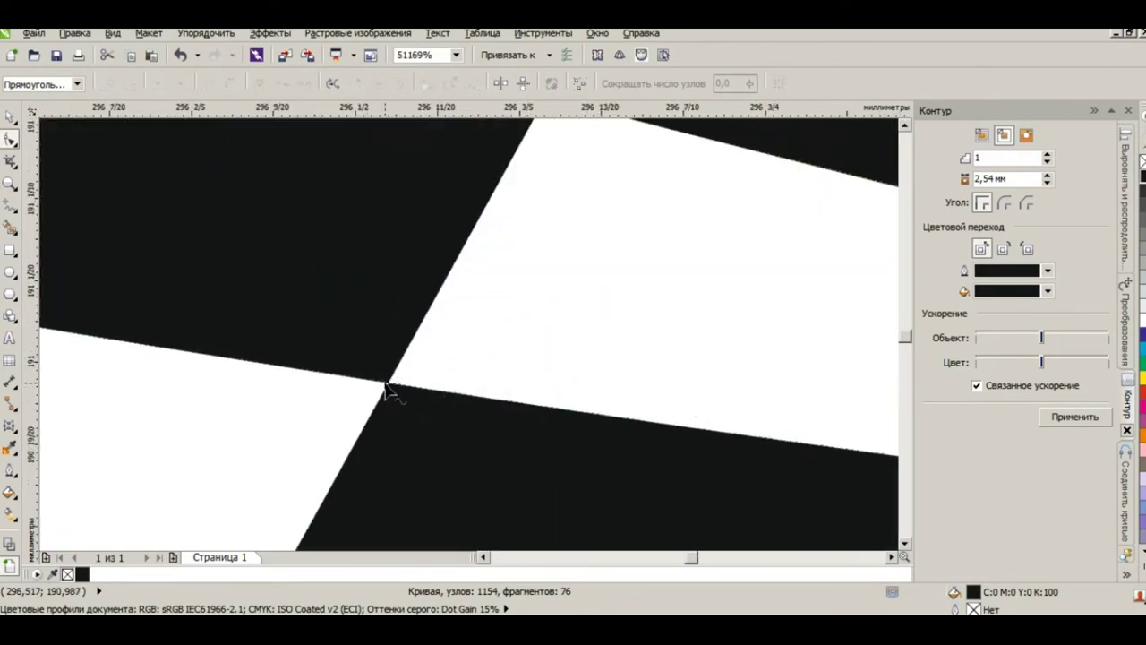
{"action": "double_click", "coordinate": [385, 387]}
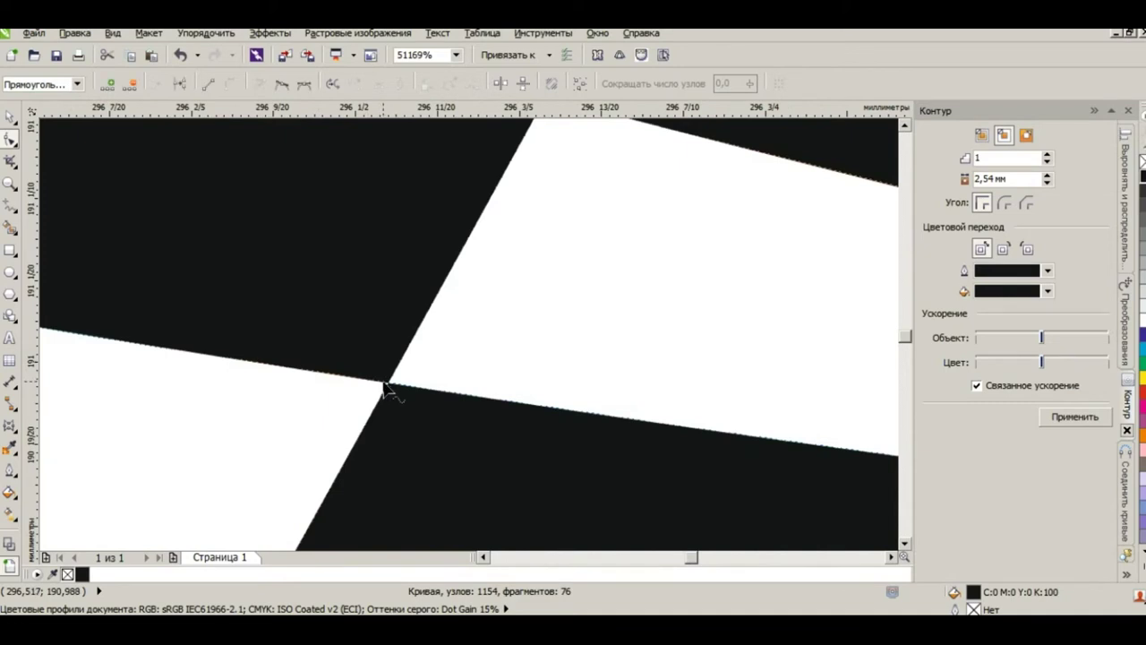
{"action": "scroll", "coordinate": [412, 417], "scroll_direction": "up", "scroll_amount": 1}
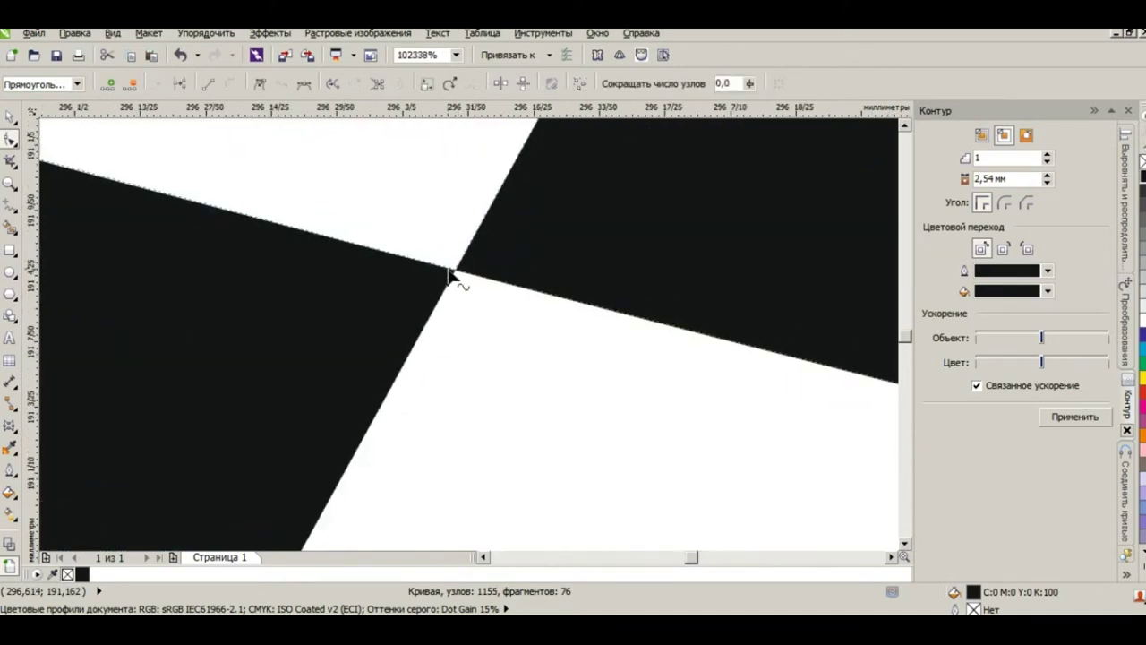
{"action": "double_click", "coordinate": [451, 276]}
{"action": "scroll", "coordinate": [450, 282], "scroll_direction": "down", "scroll_amount": 4}
{"action": "left_click_drag", "start_coordinate": [451, 286], "coordinate": [708, 403]}
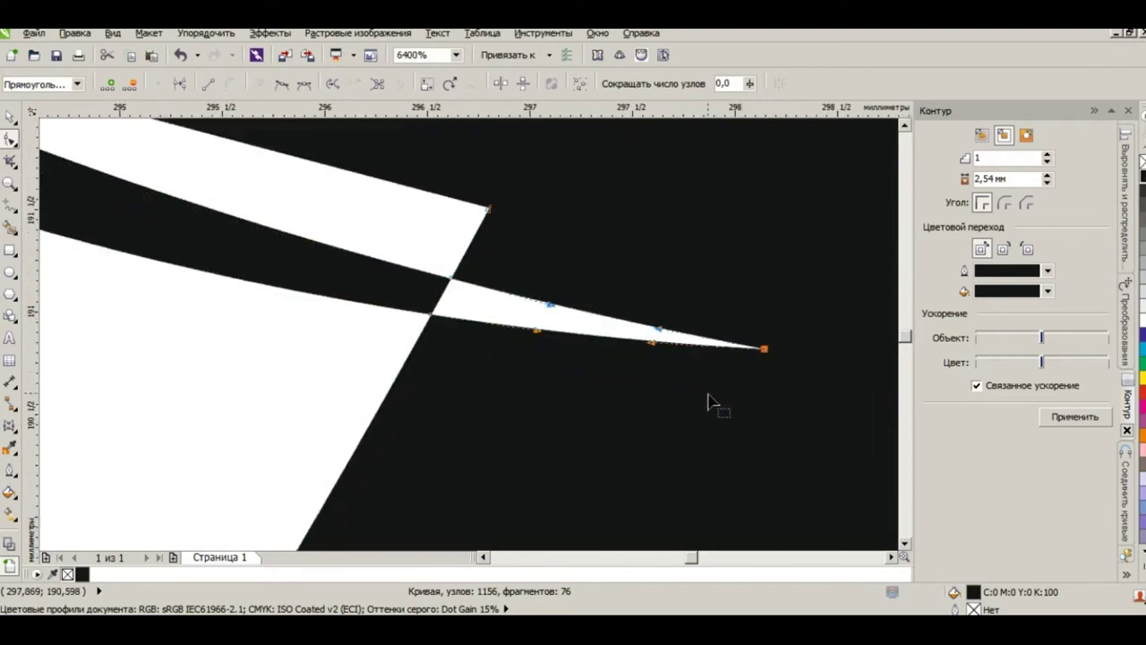
{"action": "key", "text": "Delete"}
Step: Move the end node onto the crossing node to draw in the swoosh tip, then return to the Pick tool
{"action": "left_click_drag", "start_coordinate": [392, 225], "coordinate": [486, 368]}
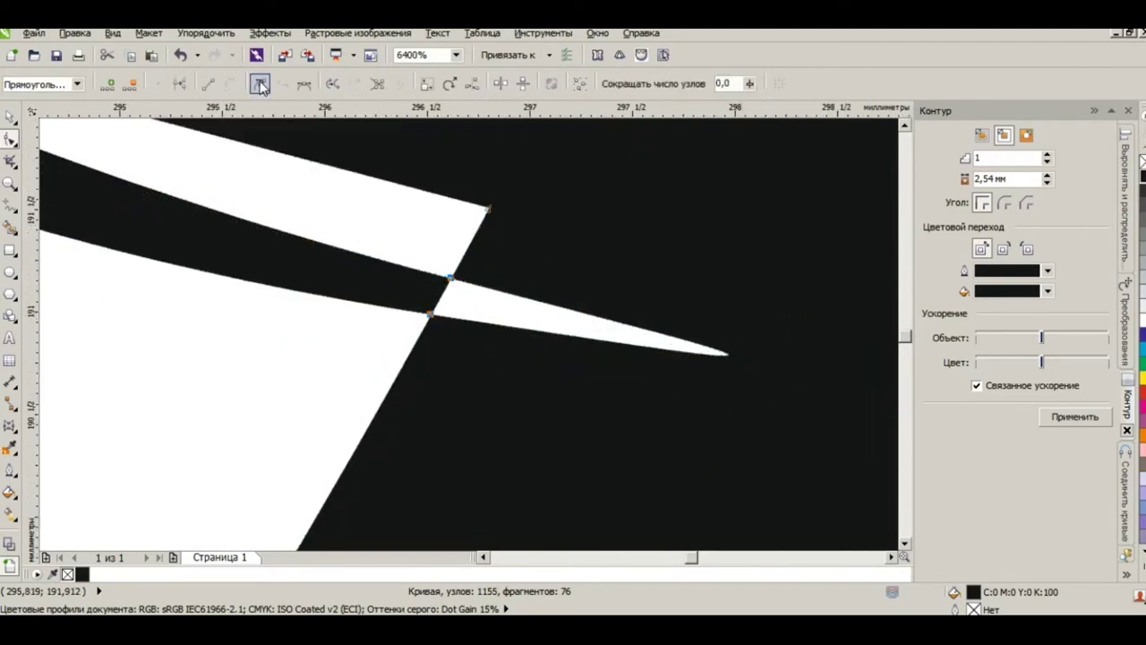
{"action": "scroll", "coordinate": [421, 327], "scroll_direction": "up", "scroll_amount": 3}
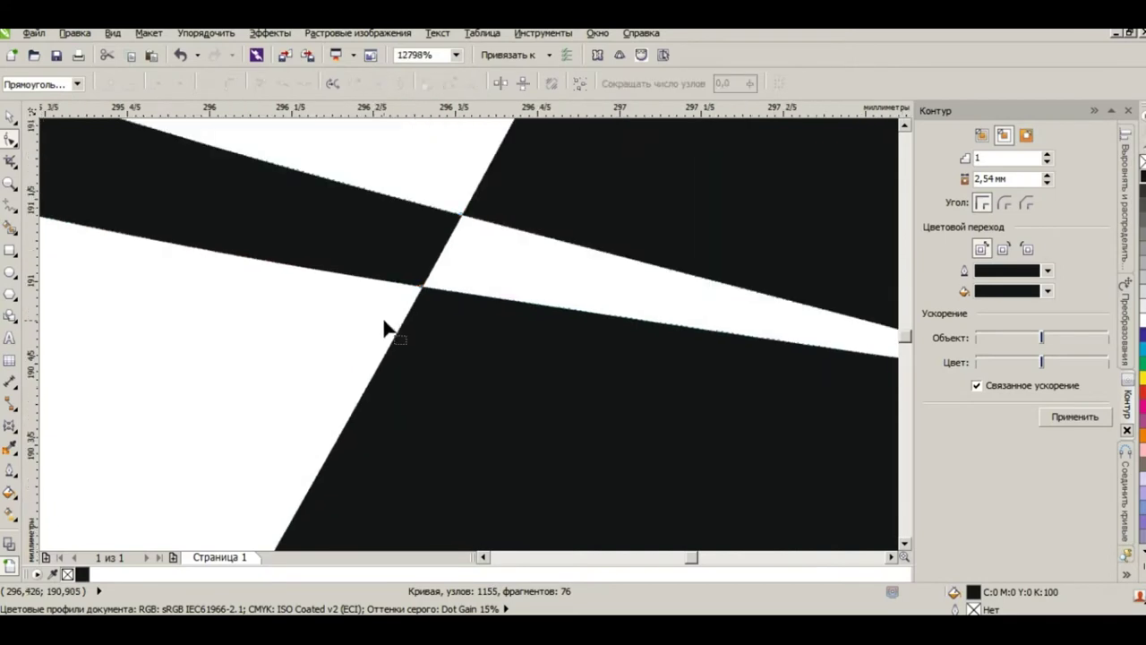
{"action": "scroll", "coordinate": [443, 288], "scroll_direction": "down", "scroll_amount": 3}
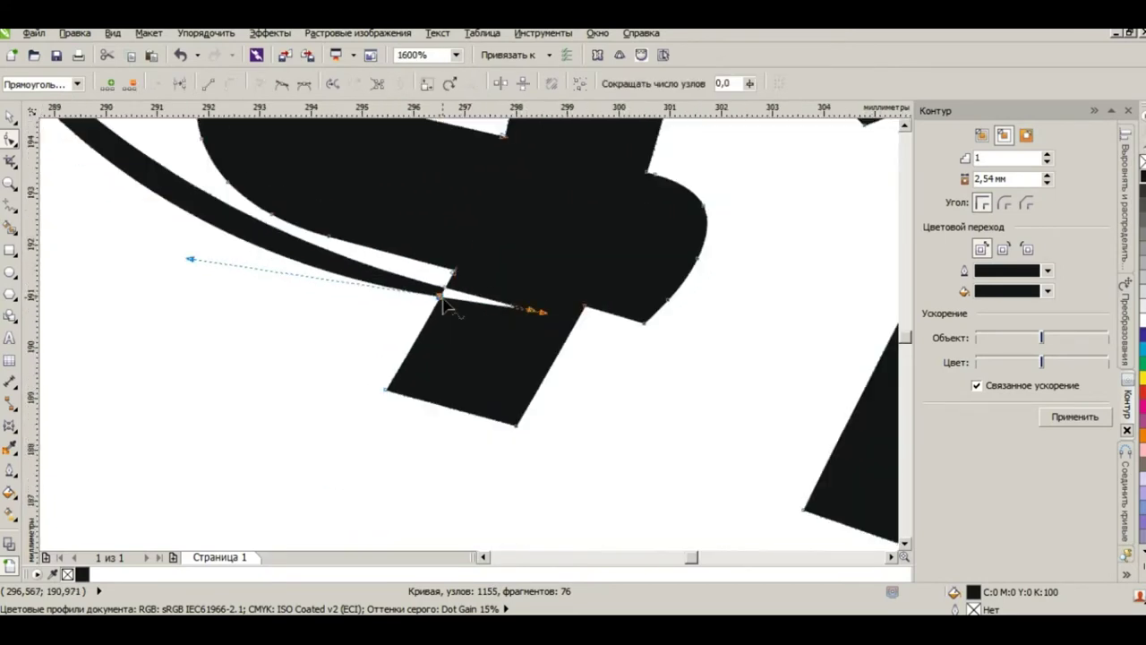
{"action": "scroll", "coordinate": [390, 297], "scroll_direction": "up", "scroll_amount": 1}
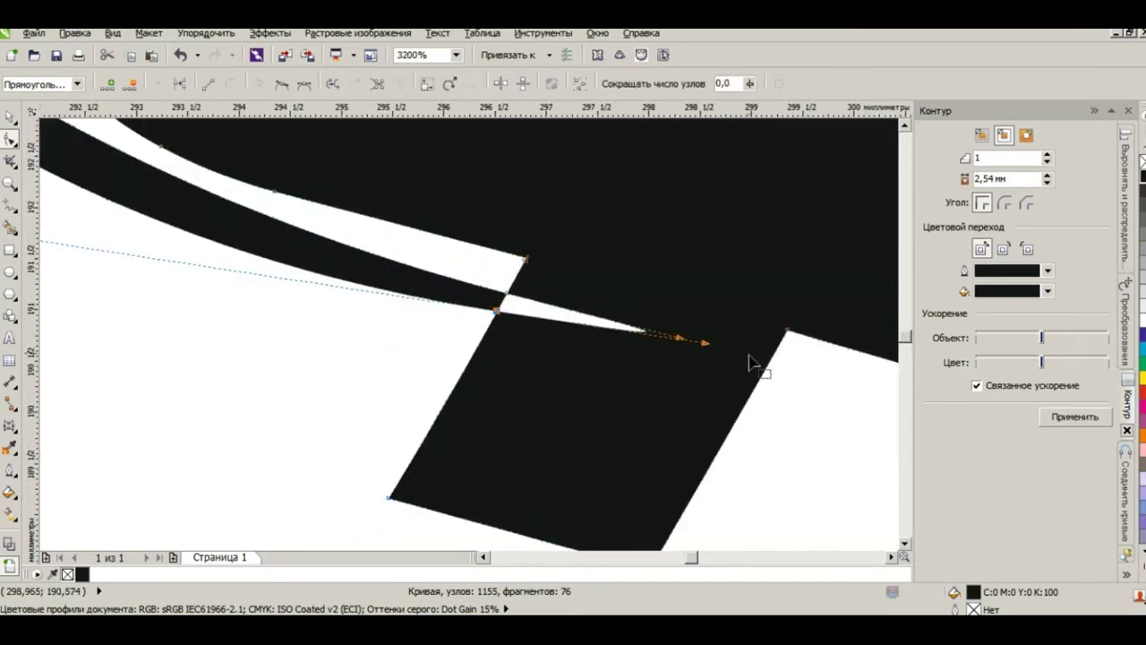
{"action": "left_click_drag", "start_coordinate": [704, 342], "coordinate": [503, 307]}
{"action": "scroll", "coordinate": [502, 305], "scroll_direction": "up", "scroll_amount": 5}
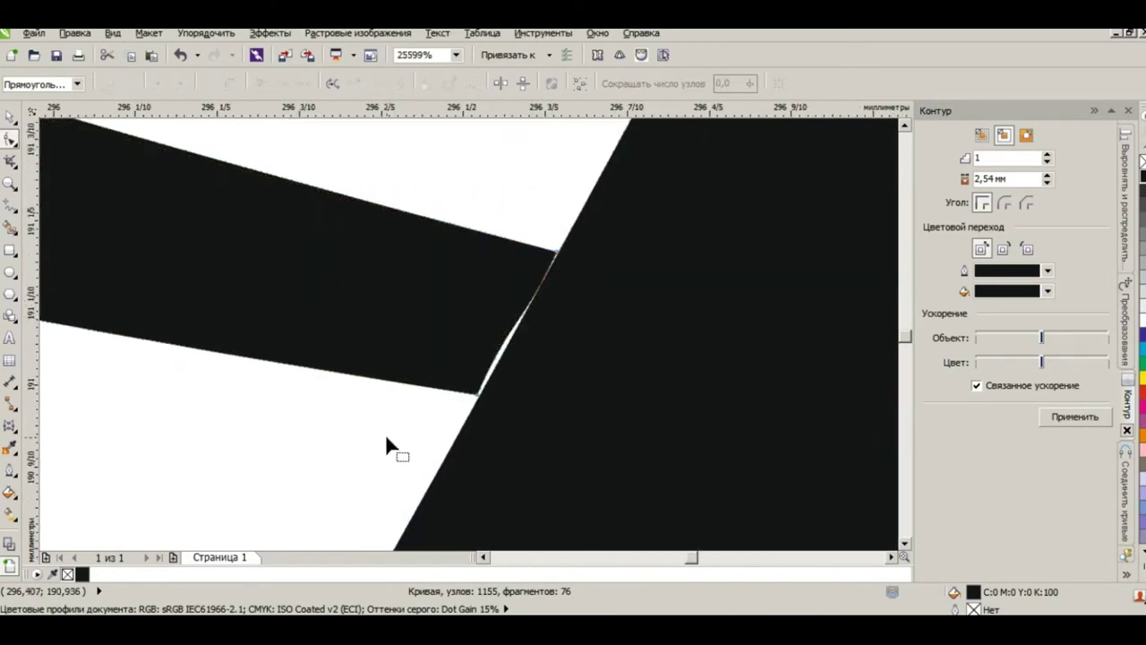
{"action": "key", "text": "space"}
{"action": "scroll", "coordinate": [627, 340], "scroll_direction": "down", "scroll_amount": 8}
{"action": "scroll", "coordinate": [549, 379], "scroll_direction": "down", "scroll_amount": 3}
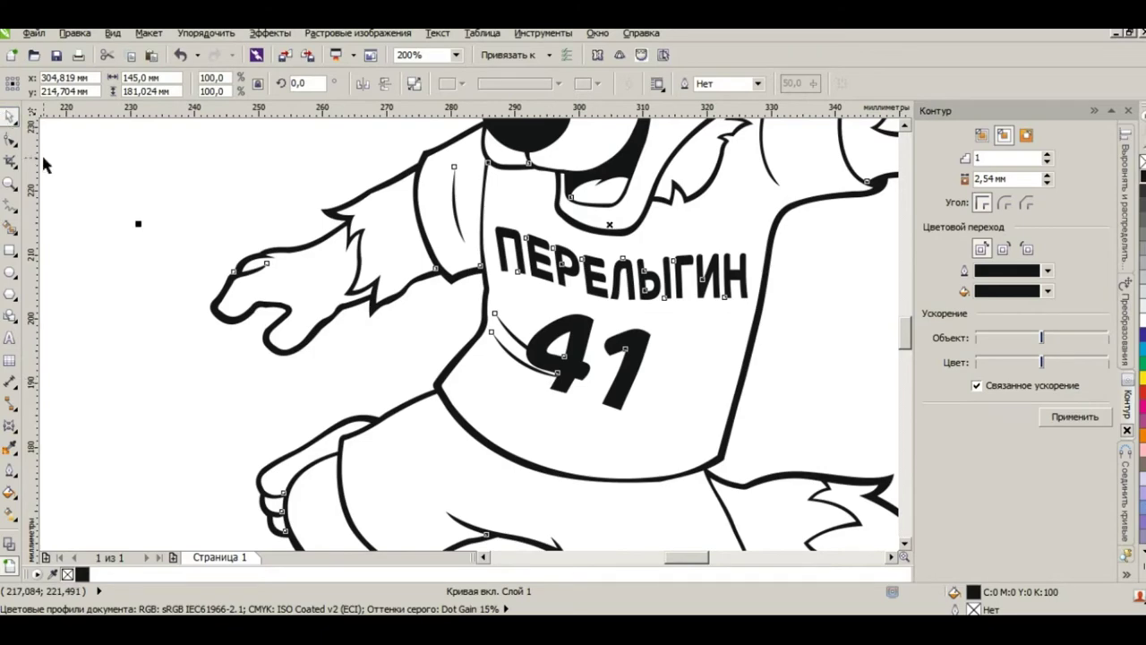
Step: Save the drawing
{"action": "scroll", "coordinate": [161, 190], "scroll_direction": "down", "scroll_amount": 5}
{"action": "scroll", "coordinate": [388, 257], "scroll_direction": "up", "scroll_amount": 2}
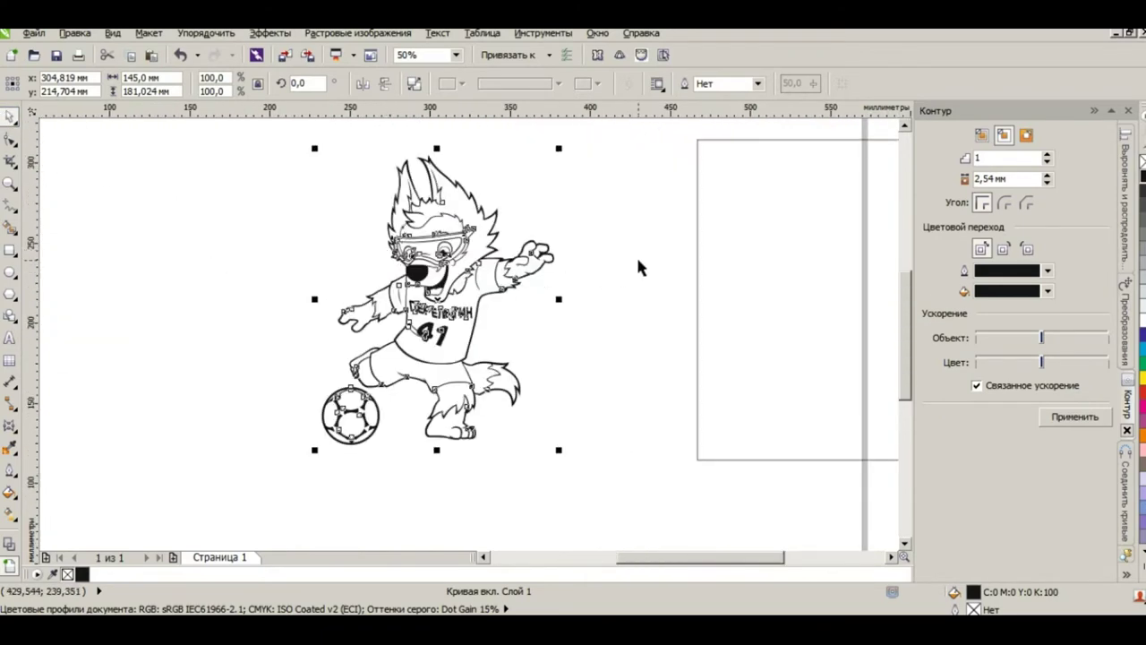
{"action": "left_click", "coordinate": [55, 55]}
Step: Apply a 10 mm outside contour with rounded corners to the mascot curve
{"action": "left_click", "coordinate": [1027, 135]}
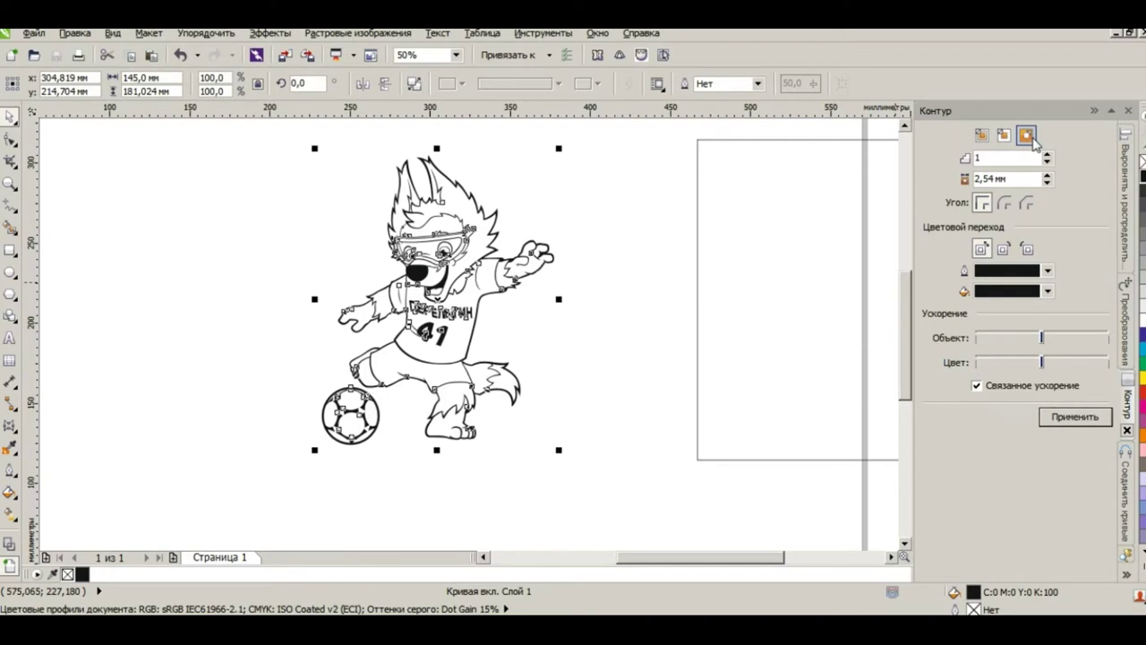
{"action": "double_click", "coordinate": [1037, 178]}
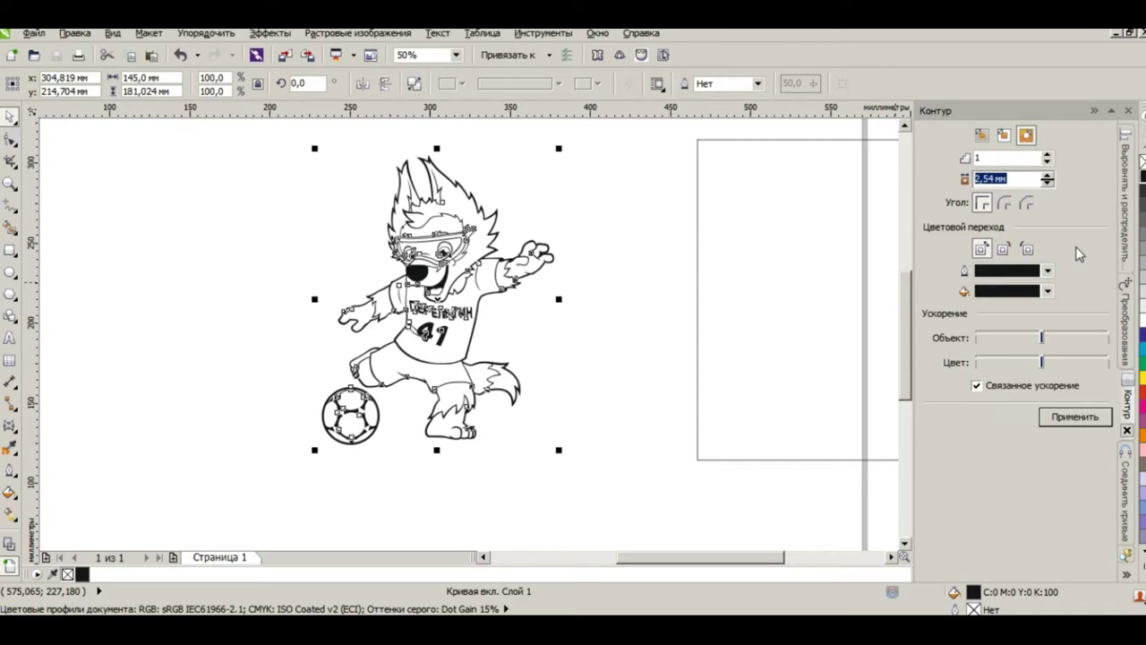
{"action": "type", "text": "10"}
{"action": "left_click", "coordinate": [1004, 204]}
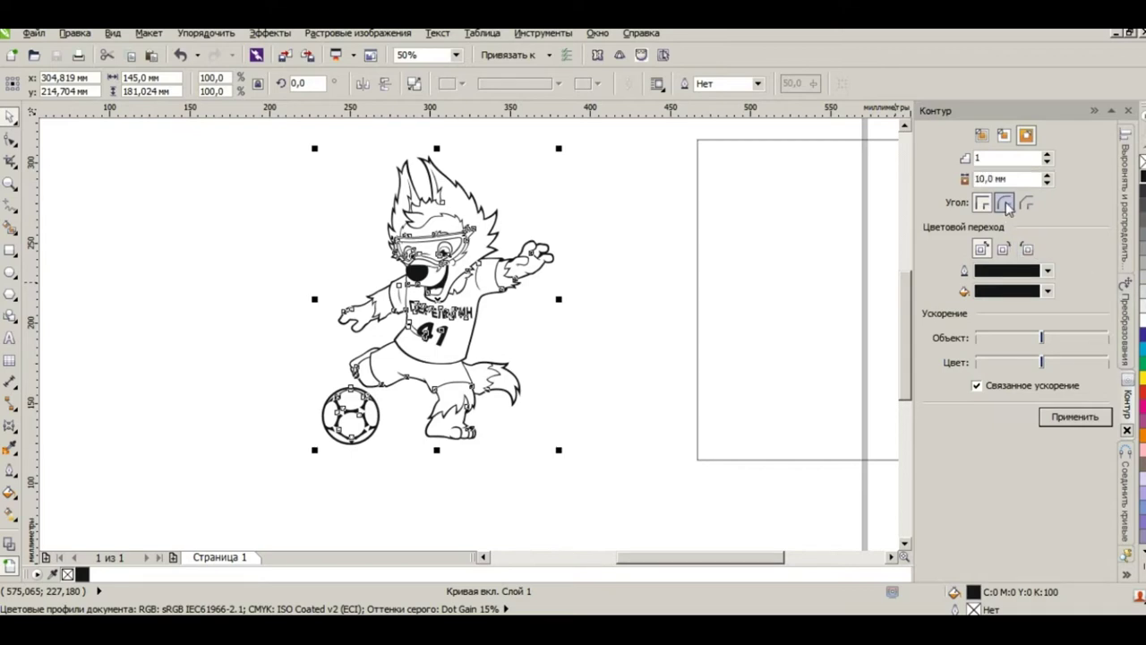
{"action": "left_click", "coordinate": [1074, 418]}
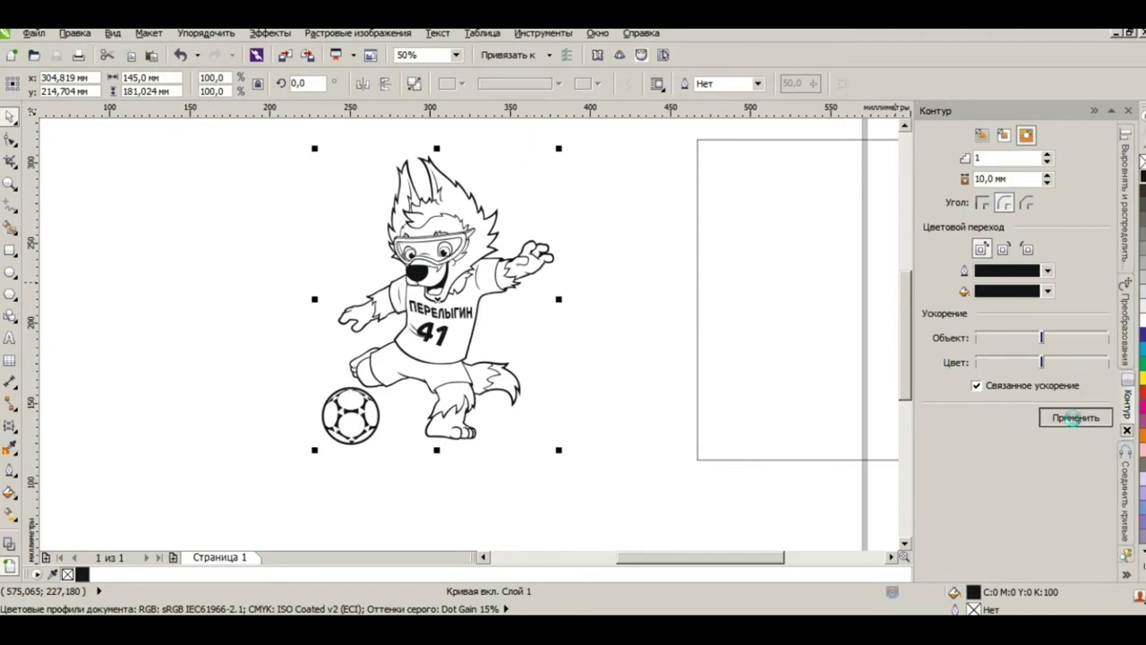
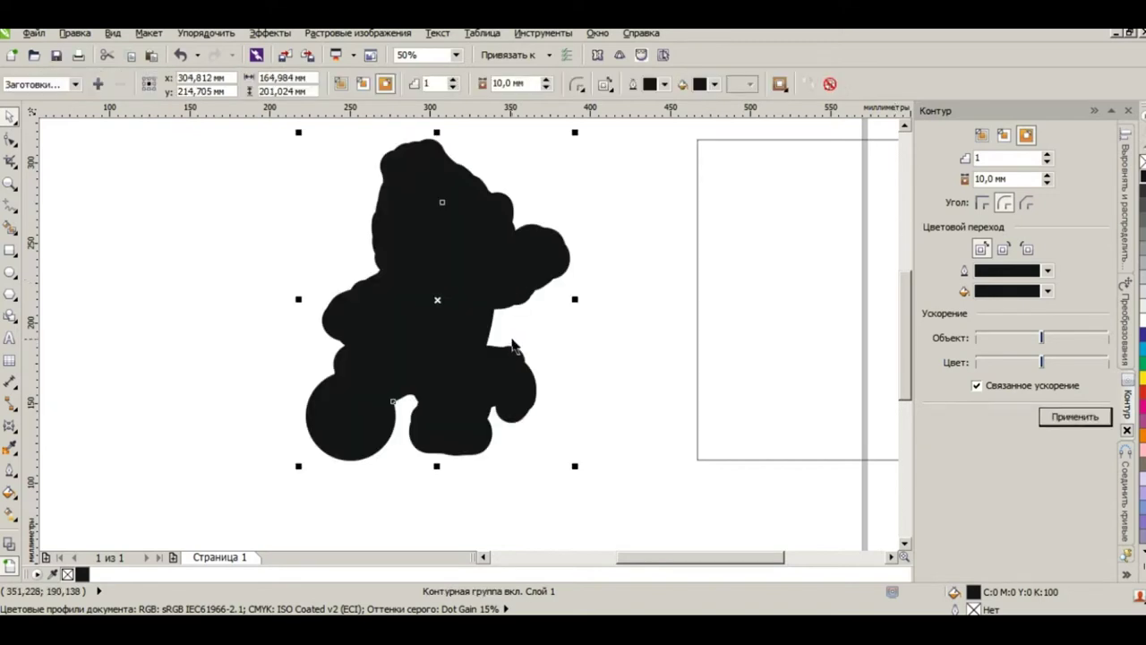
Step: Break the 10 mm contour group apart from the wolf drawing
{"action": "left_click", "coordinate": [614, 358]}
{"action": "left_click", "coordinate": [570, 265]}
{"action": "right_click", "coordinate": [571, 264]}
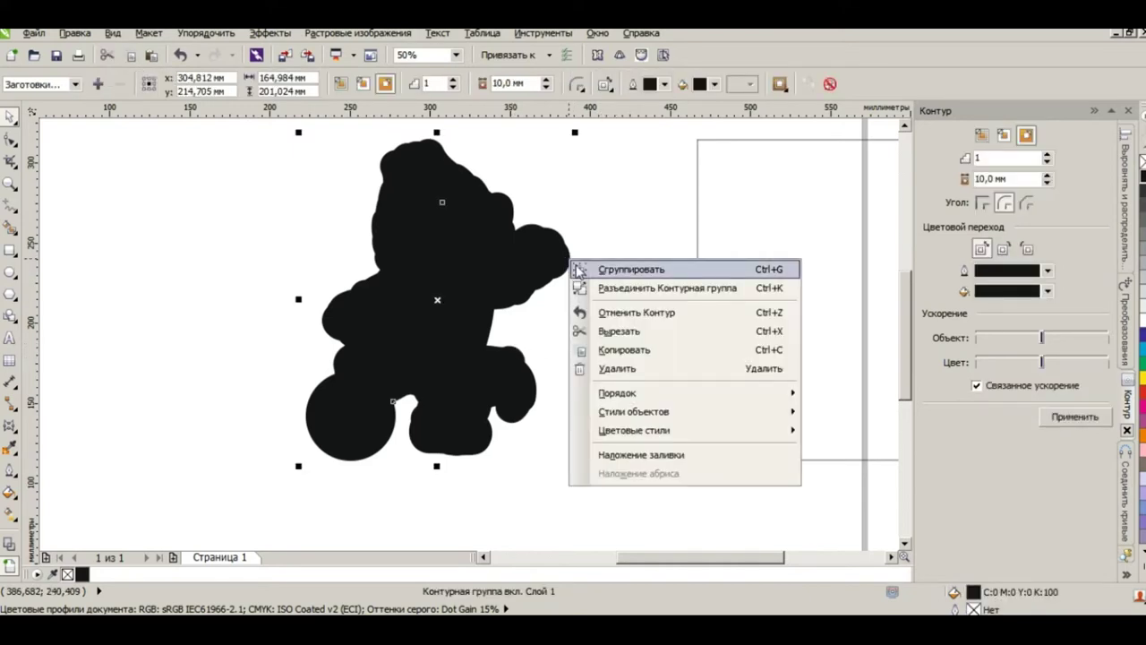
{"action": "left_click", "coordinate": [215, 36]}
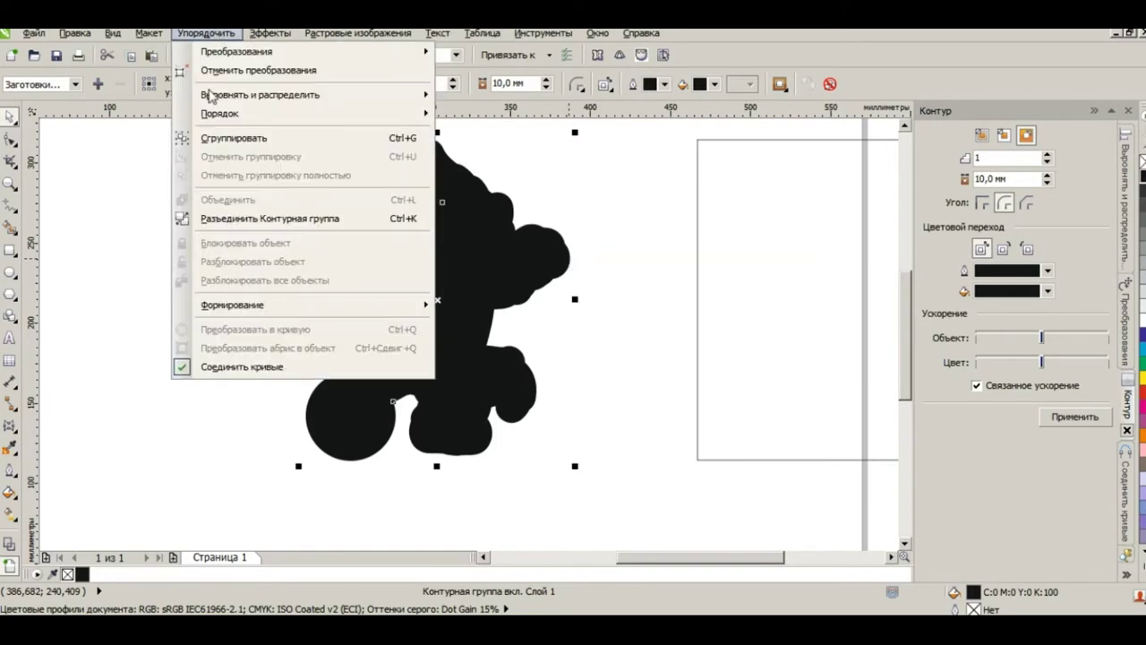
{"action": "mouse_move", "coordinate": [216, 309]}
{"action": "left_click", "coordinate": [235, 220]}
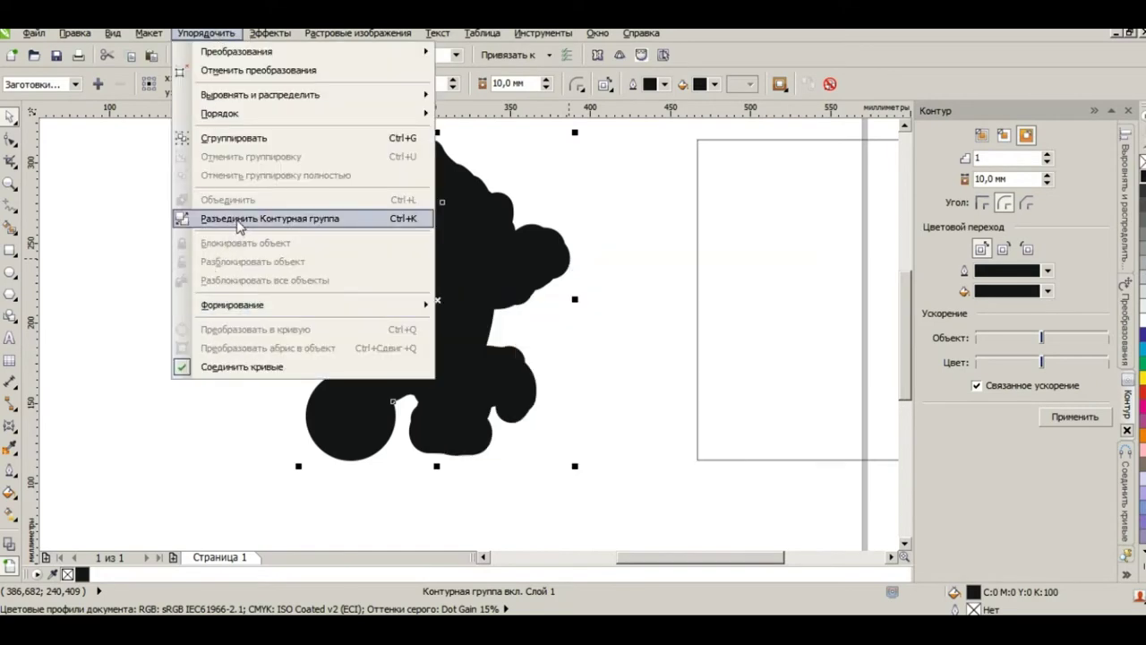
Step: Remove the black fill from the outer offset shape so only a thin outline remains
{"action": "left_click", "coordinate": [212, 264]}
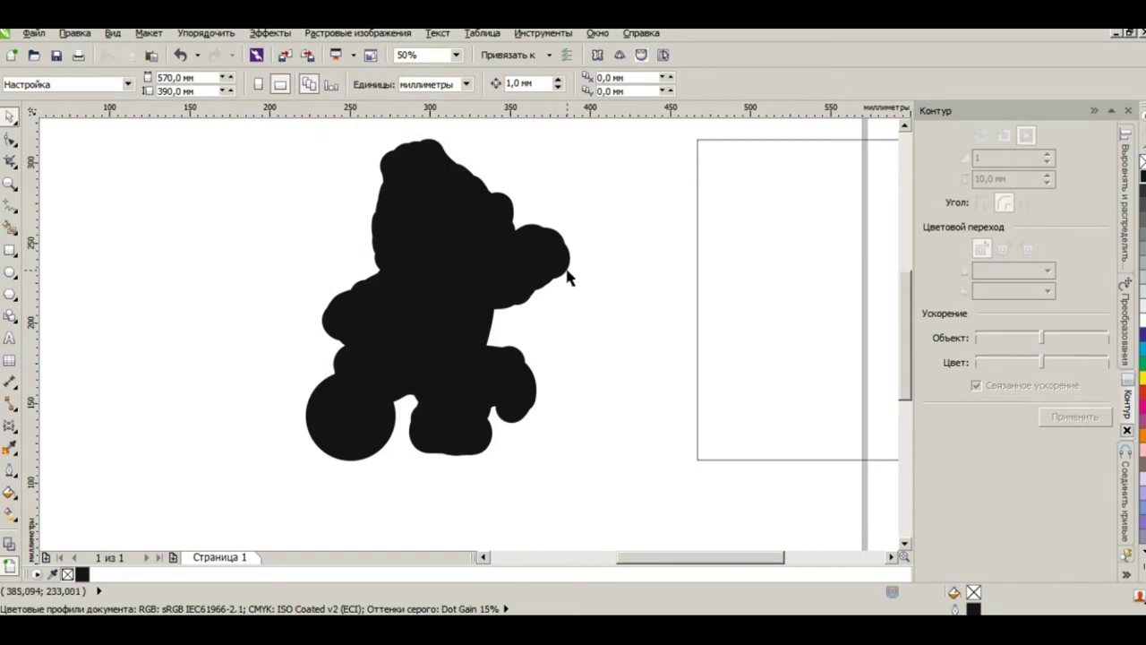
{"action": "left_click", "coordinate": [565, 274]}
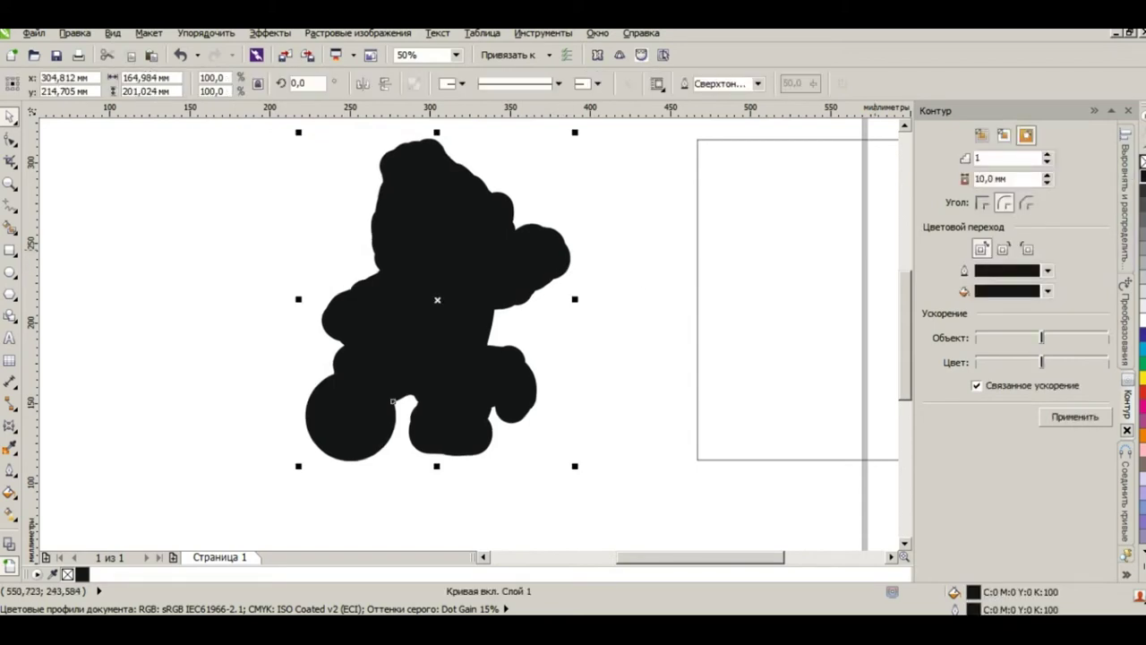
{"action": "left_click", "coordinate": [1142, 162]}
{"action": "left_click", "coordinate": [621, 344]}
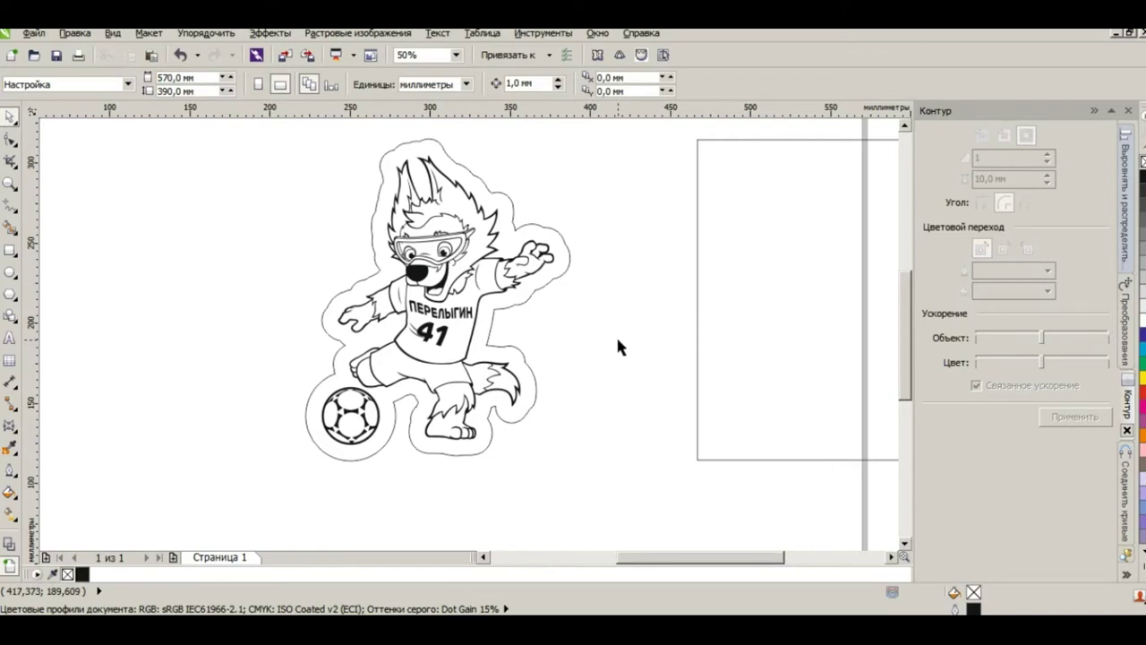
Step: Undo the 10 mm contour and apply an 8 mm offset instead
{"action": "key", "text": "ctrl+z"}
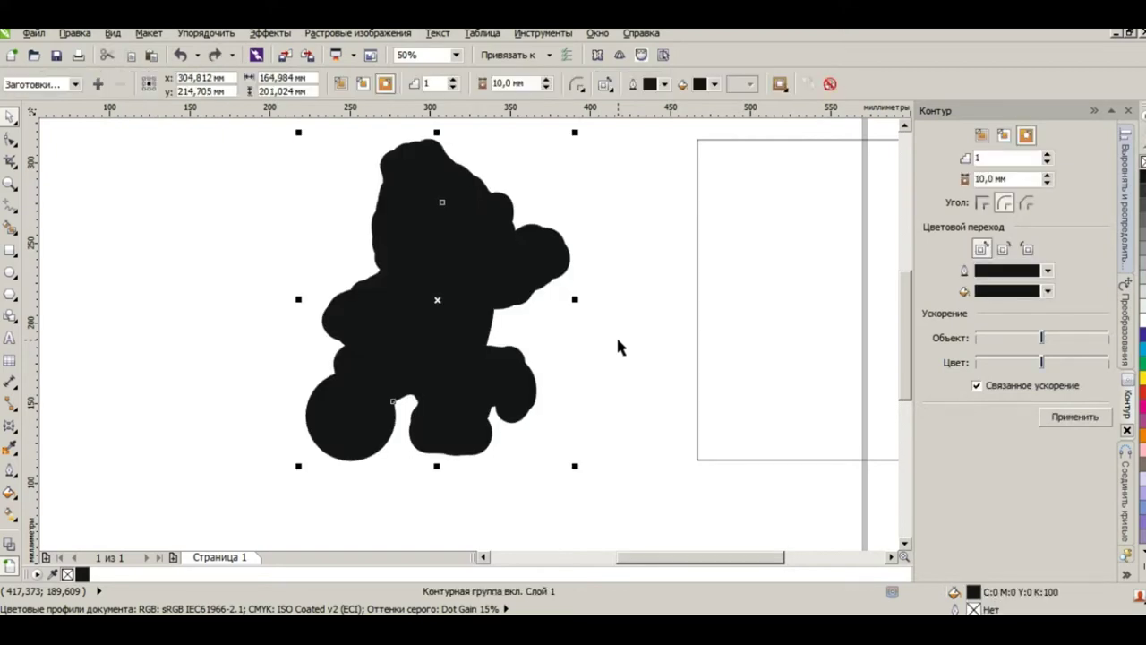
{"action": "key", "text": "ctrl+z"}
{"action": "double_click", "coordinate": [994, 178]}
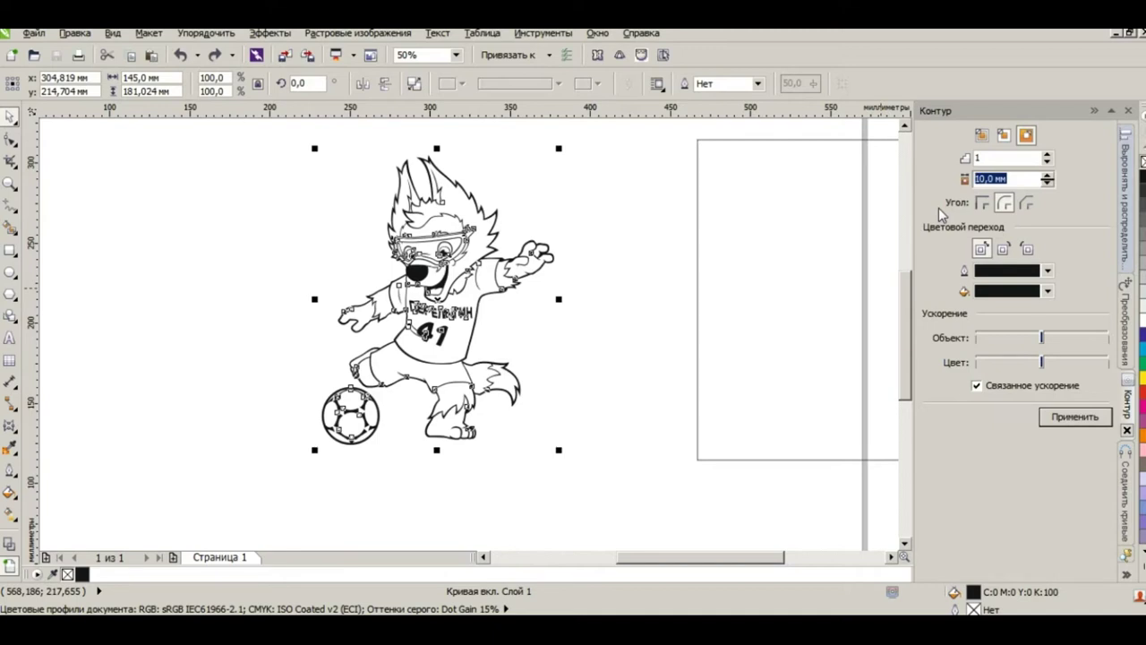
{"action": "type", "text": "8"}
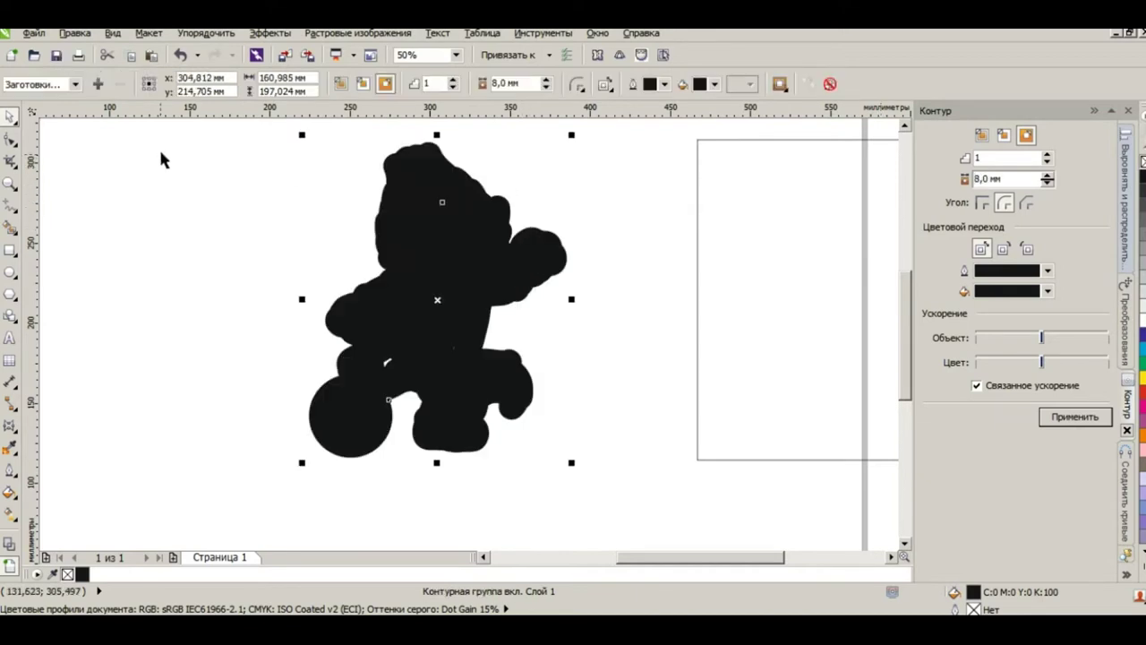
Step: Break the 8 mm contour apart and give the offset shape no fill and a black outline
{"action": "left_click", "coordinate": [224, 35]}
{"action": "left_click", "coordinate": [265, 220]}
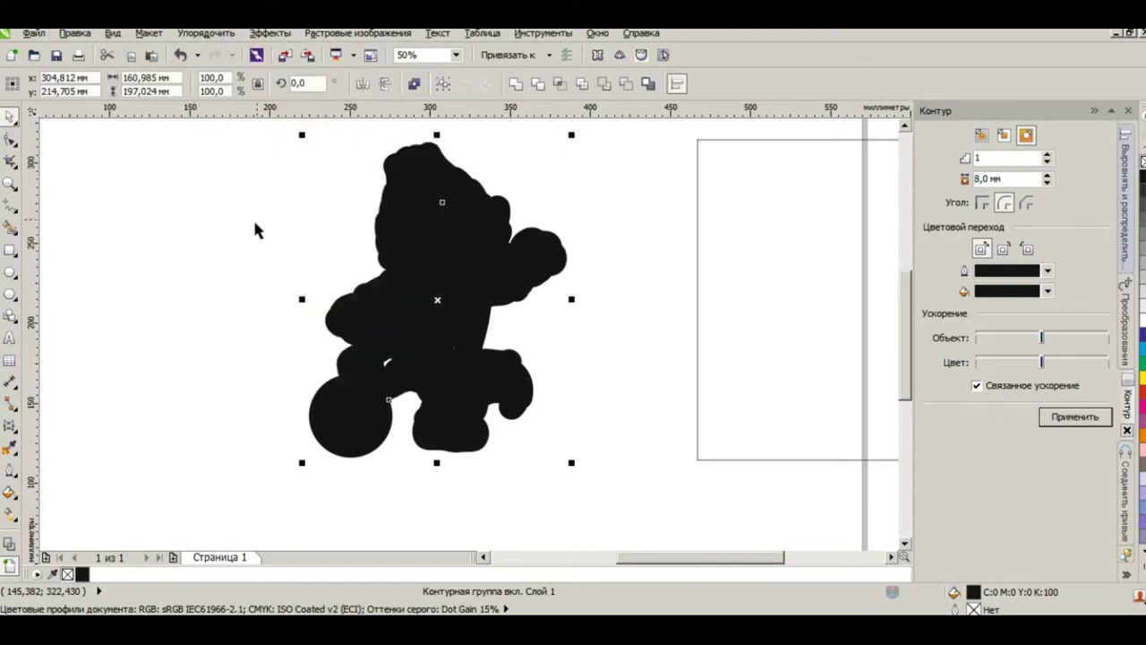
{"action": "left_click", "coordinate": [392, 161]}
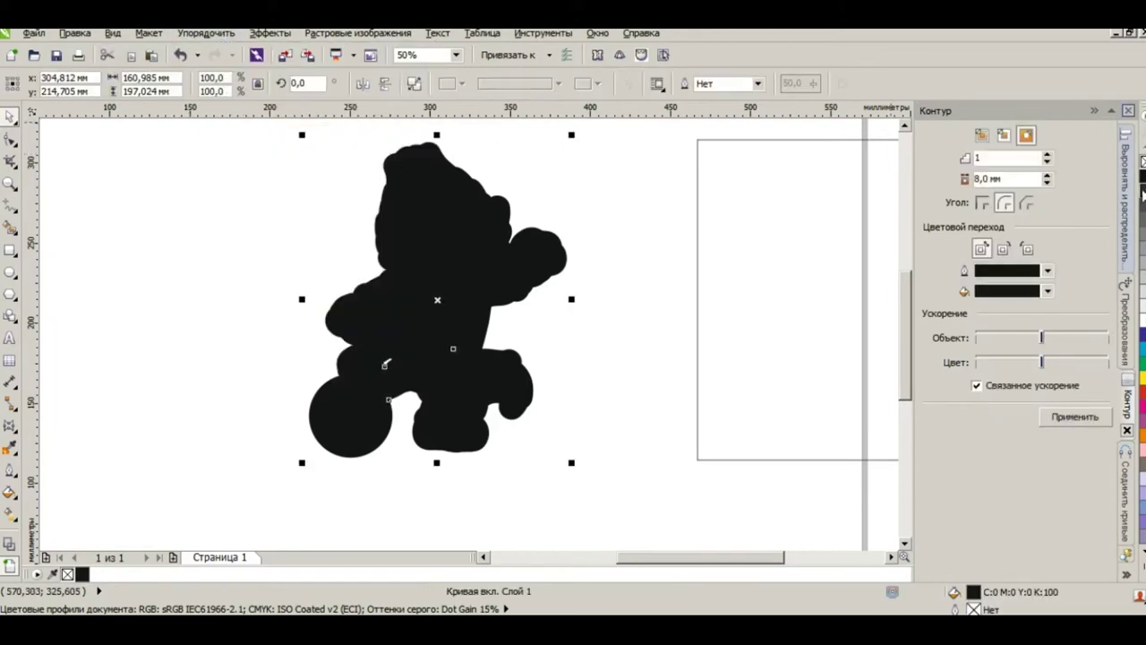
{"action": "left_click", "coordinate": [1143, 161]}
{"action": "right_click", "coordinate": [1142, 177]}
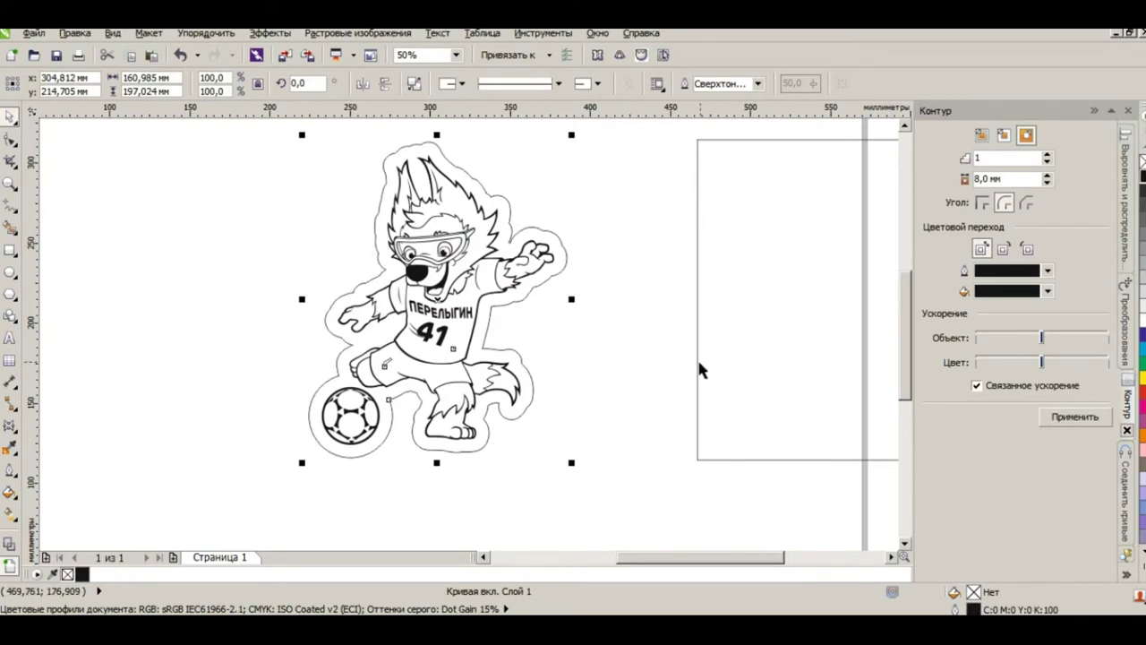
{"action": "left_click", "coordinate": [653, 374]}
Step: Select the offset outline curve for node editing with the Shape tool
{"action": "scroll", "coordinate": [385, 393], "scroll_direction": "up", "scroll_amount": 2}
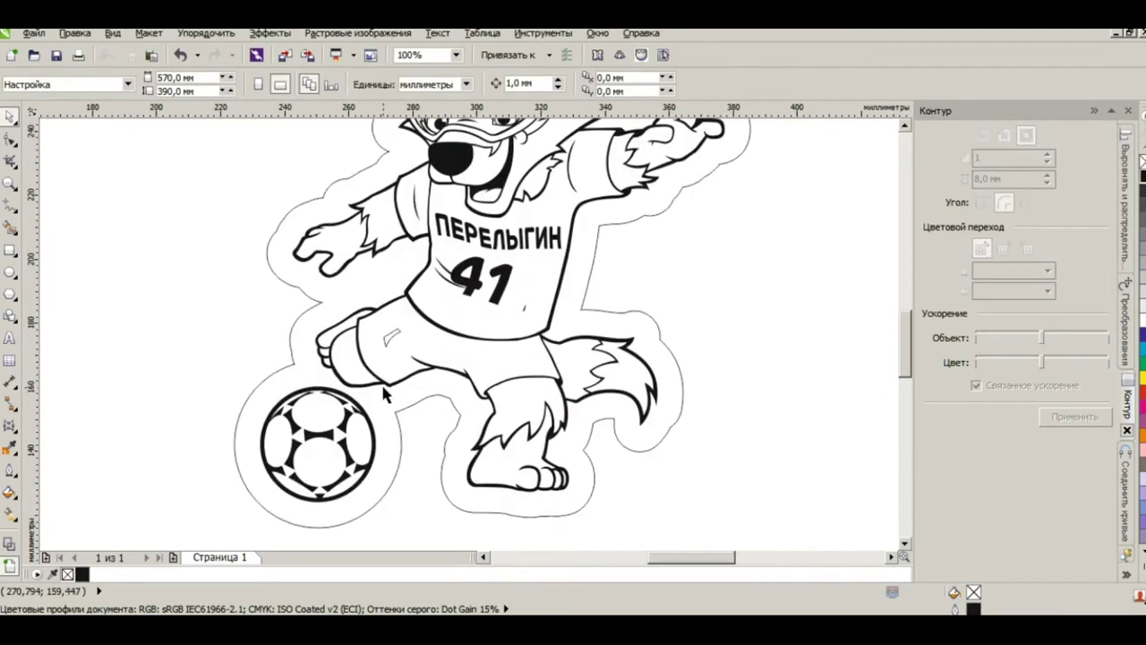
{"action": "left_click", "coordinate": [370, 390]}
{"action": "left_click", "coordinate": [11, 141]}
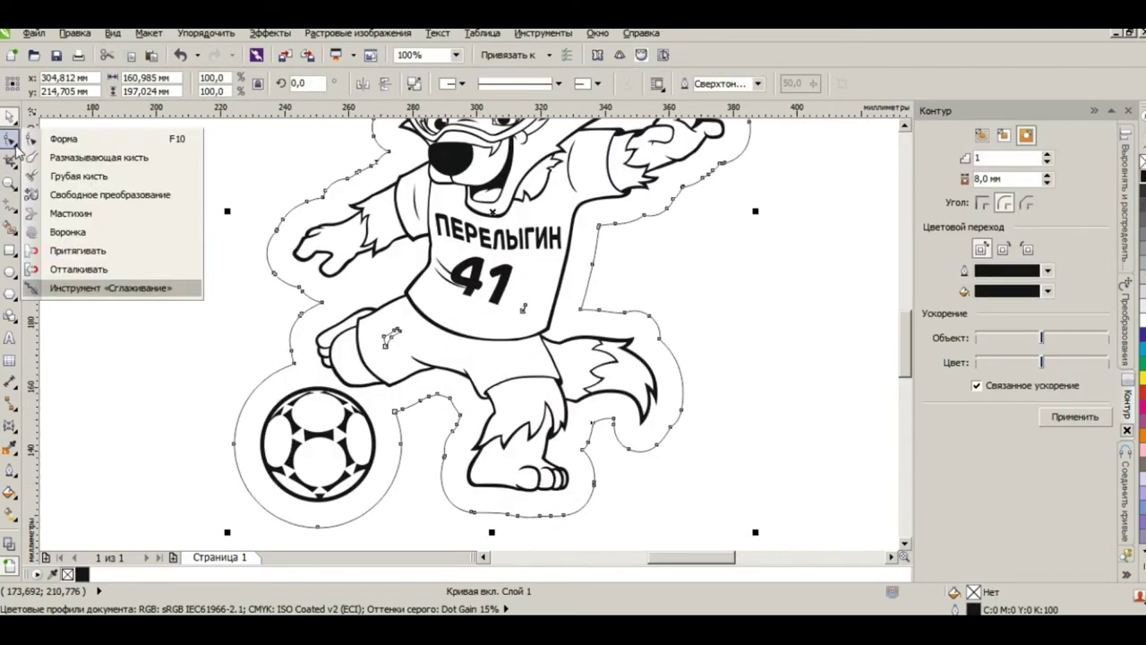
{"action": "left_click", "coordinate": [10, 139]}
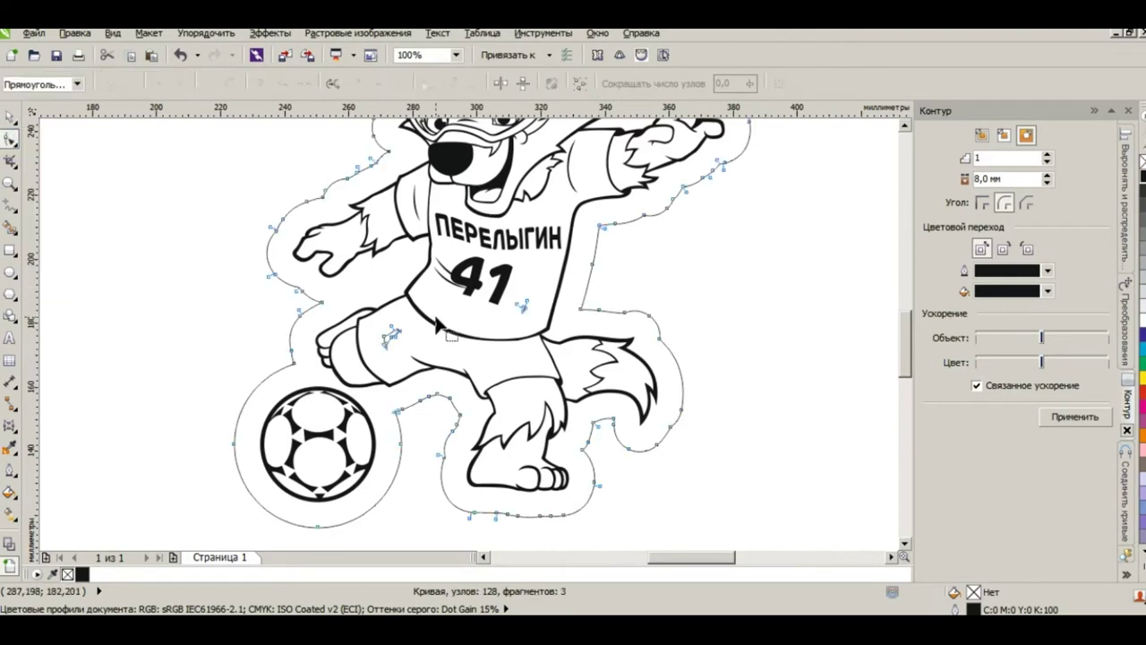
{"action": "scroll", "coordinate": [399, 344], "scroll_direction": "up", "scroll_amount": 2}
Step: Delete the three stray inner fragments, leaving one continuous 119-node outline
{"action": "left_click_drag", "start_coordinate": [323, 368], "coordinate": [323, 368]}
{"action": "key", "text": "Delete"}
{"action": "left_click_drag", "start_coordinate": [609, 301], "coordinate": [622, 292]}
{"action": "key", "text": "Delete"}
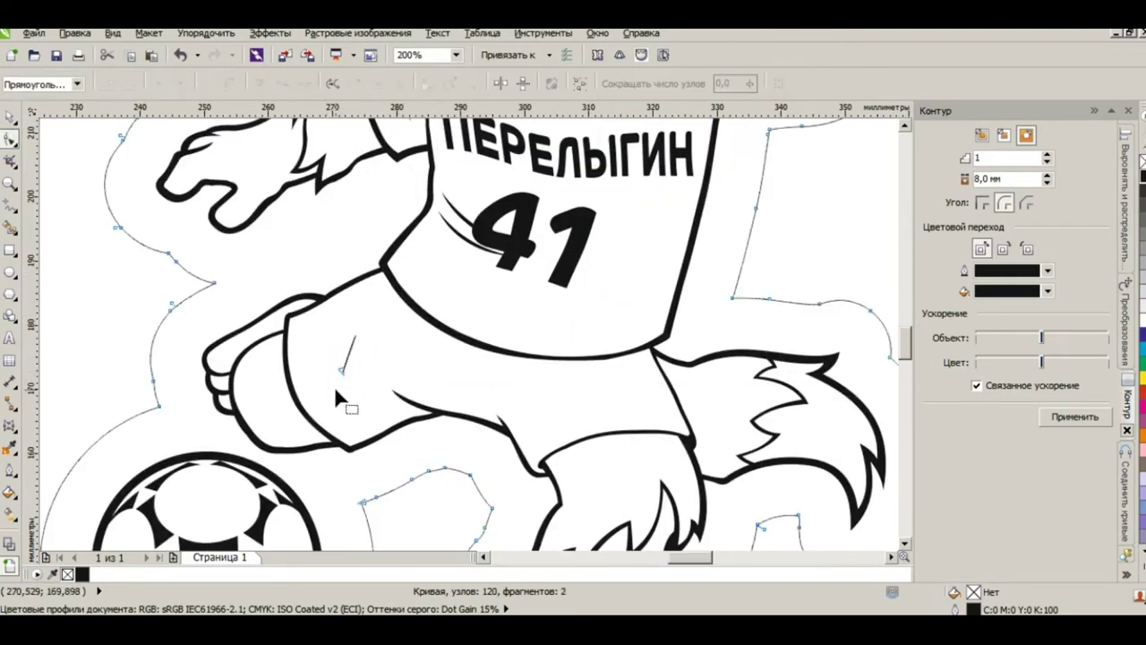
{"action": "left_click_drag", "start_coordinate": [367, 326], "coordinate": [370, 328]}
{"action": "key", "text": "Delete"}
{"action": "scroll", "coordinate": [445, 352], "scroll_direction": "down", "scroll_amount": 2}
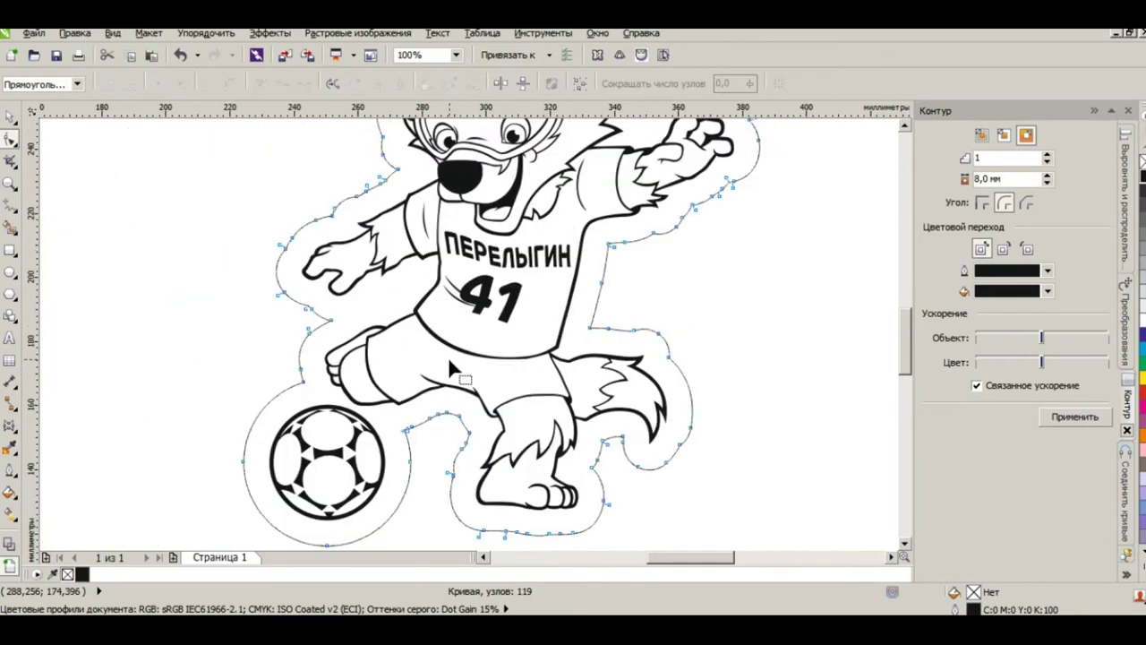
{"action": "scroll", "coordinate": [466, 413], "scroll_direction": "down", "scroll_amount": 2}
{"action": "scroll", "coordinate": [477, 276], "scroll_direction": "up", "scroll_amount": 2}
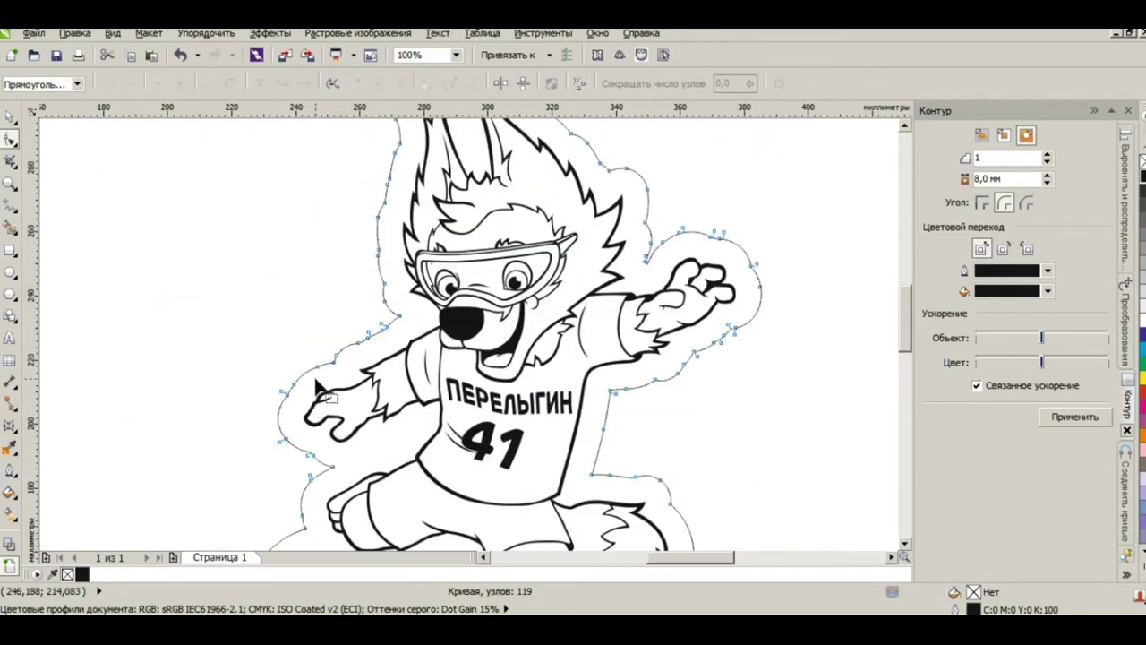
{"action": "scroll", "coordinate": [470, 286], "scroll_direction": "down", "scroll_amount": 2}
{"action": "scroll", "coordinate": [452, 184], "scroll_direction": "up", "scroll_amount": 2}
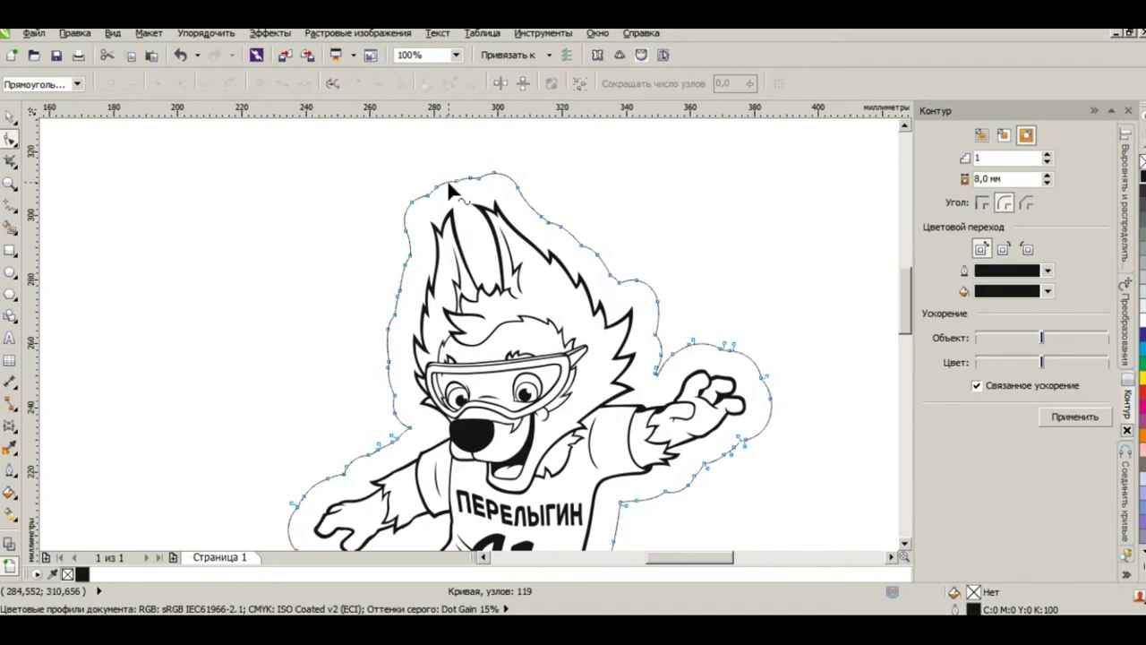
{"action": "scroll", "coordinate": [447, 181], "scroll_direction": "down", "scroll_amount": 2}
{"action": "key", "text": "space"}
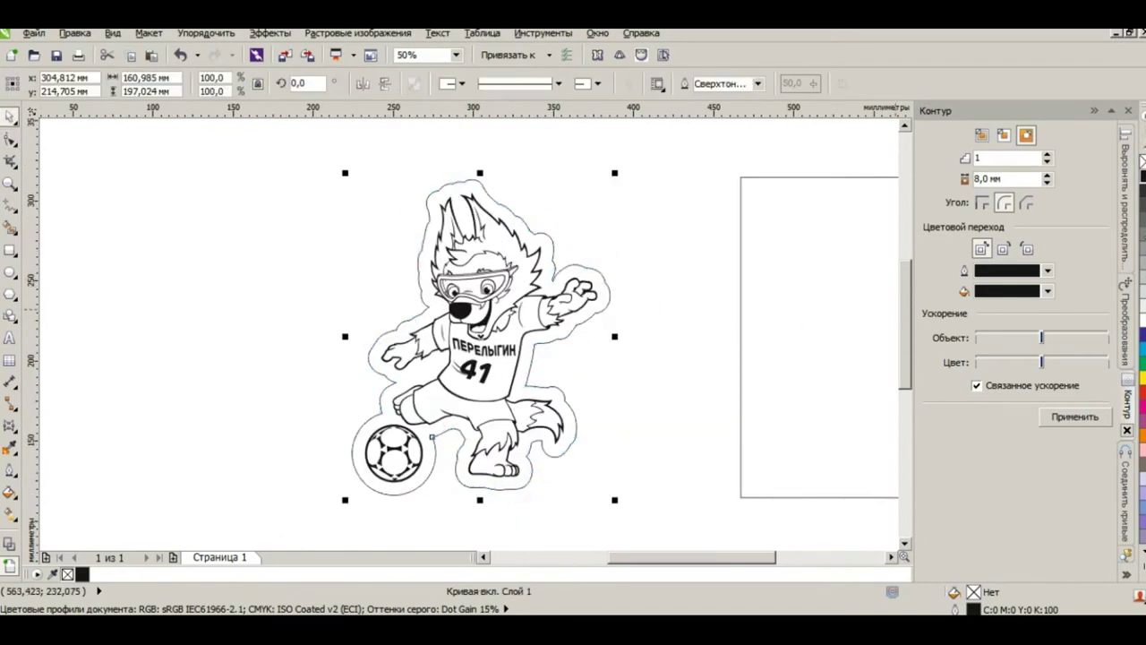
Step: Temporarily fill the offset outline black to check it, then remove the fill again
{"action": "key", "text": "Escape"}
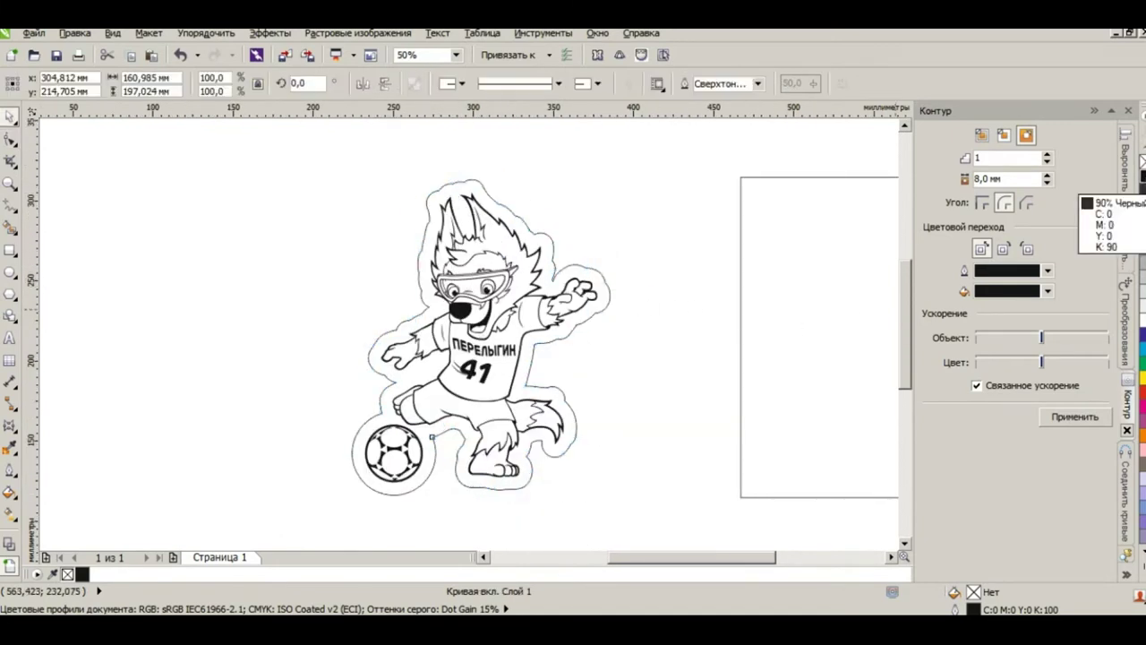
{"action": "left_click", "coordinate": [1142, 179]}
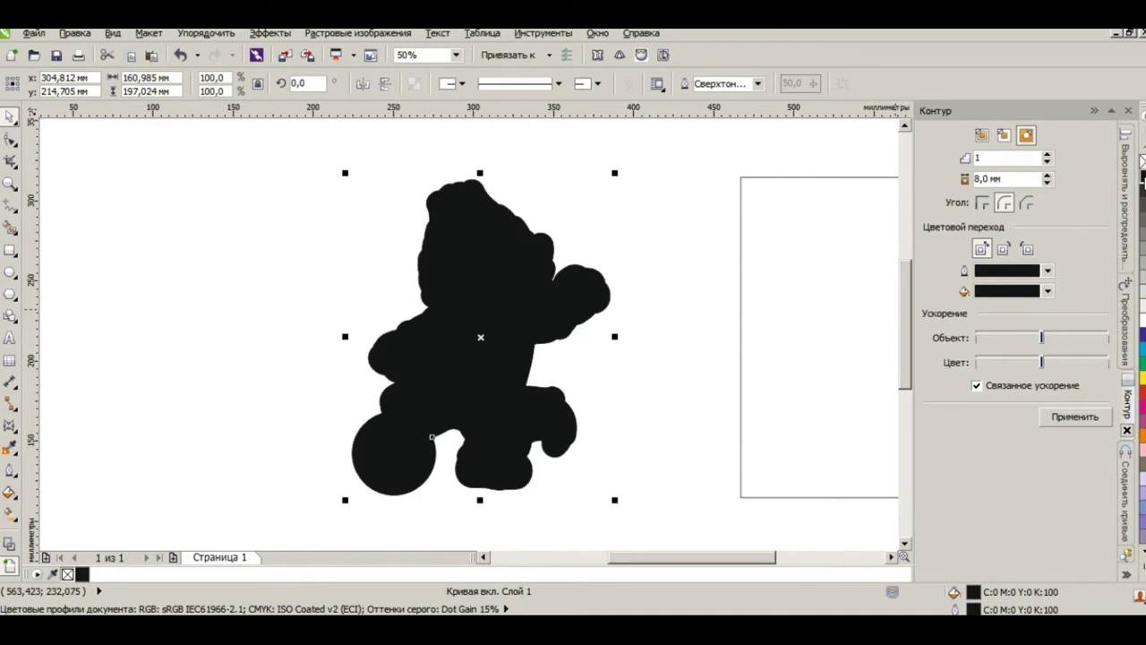
{"action": "left_click", "coordinate": [1142, 304]}
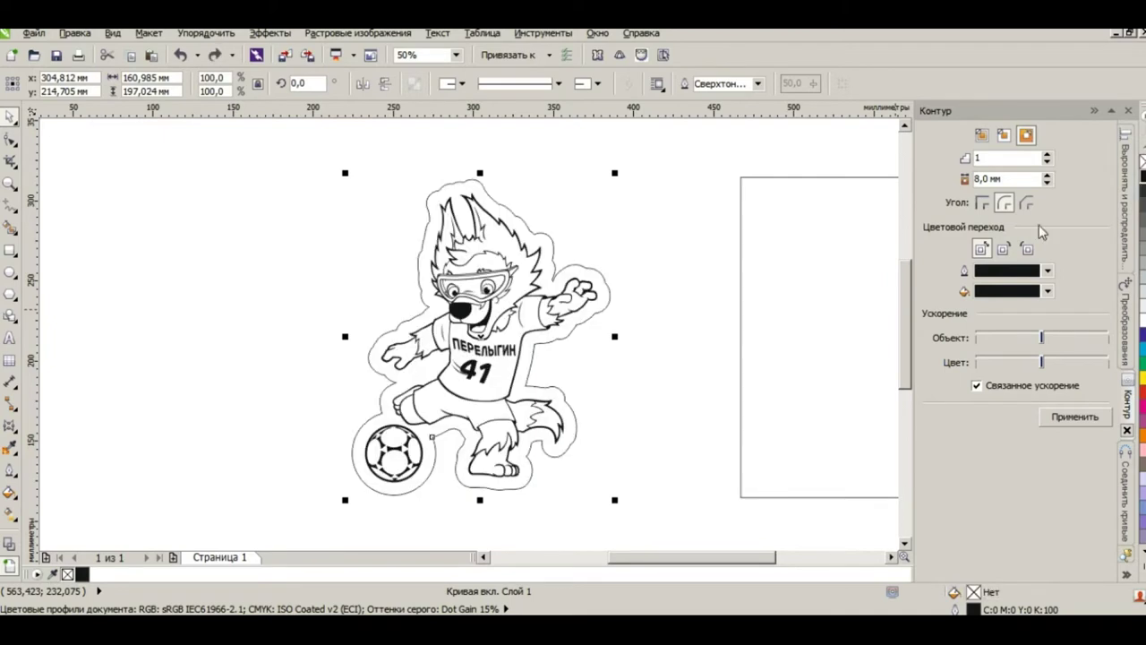
{"action": "key", "text": "Escape"}
Step: Scale the wolf and its offset outline together to 145 mm wide
{"action": "left_click_drag", "start_coordinate": [307, 222], "coordinate": [687, 528]}
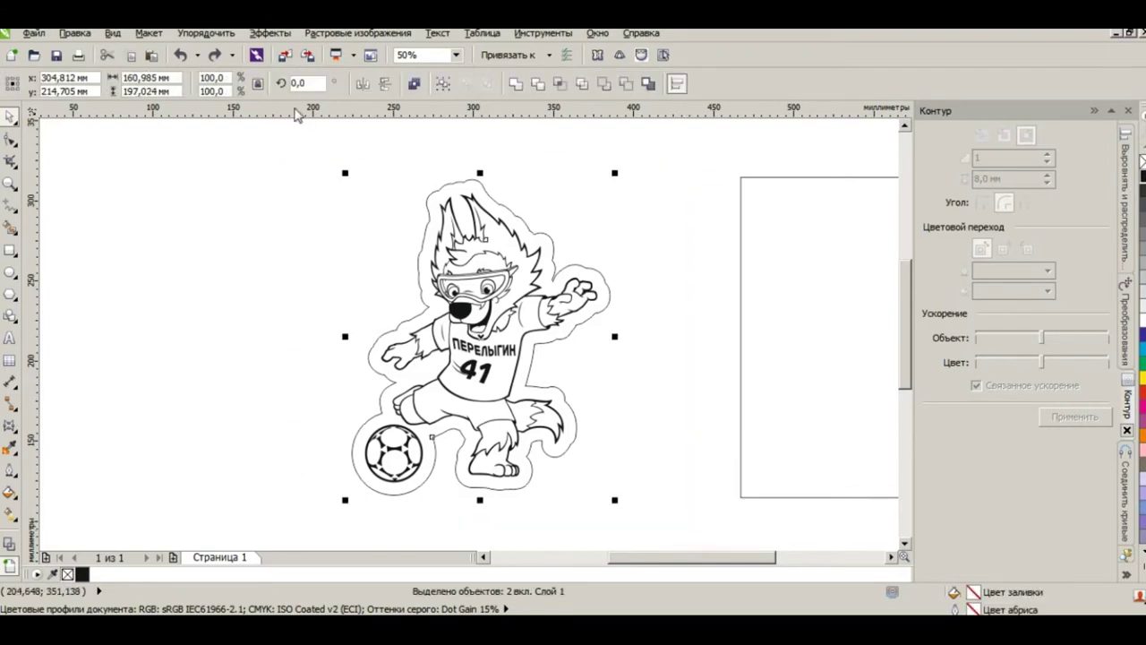
{"action": "left_click", "coordinate": [179, 77]}
{"action": "type", "text": "145"}
{"action": "key", "text": "Return"}
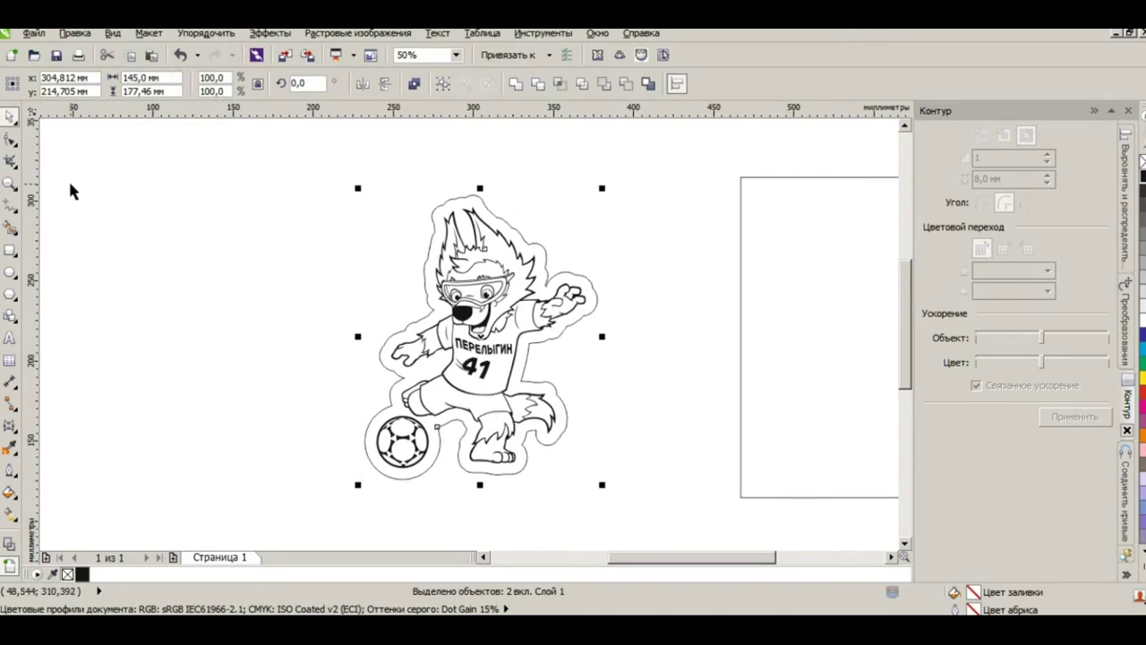
Step: Centre the 150 × 200 mm frame rectangle on the wolf horizontally and vertically
{"action": "left_click", "coordinate": [278, 338]}
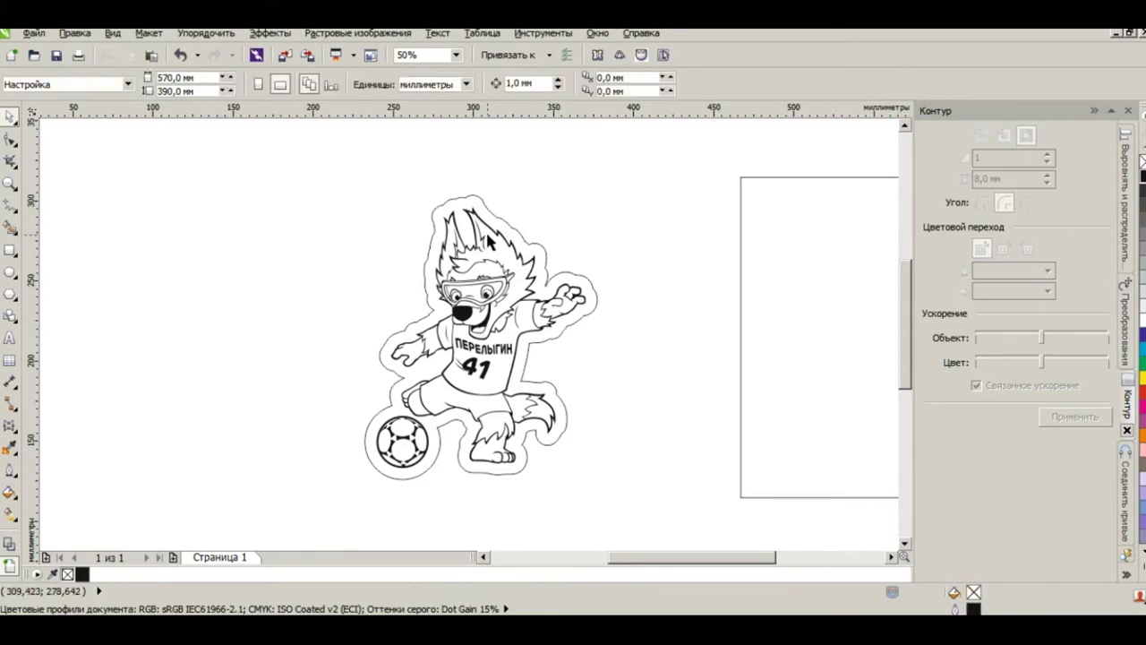
{"action": "left_click_drag", "start_coordinate": [319, 169], "coordinate": [632, 519]}
{"action": "left_click", "coordinate": [739, 413]}
{"action": "left_click", "coordinate": [595, 304]}
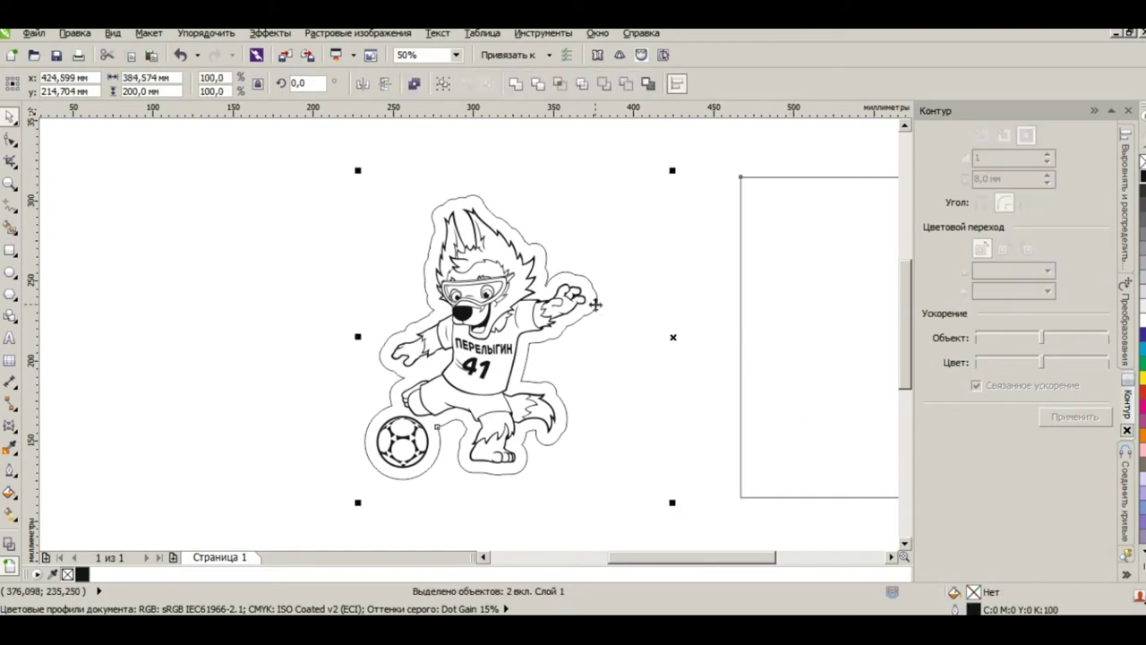
{"action": "key", "text": "c"}
{"action": "key", "text": "e"}
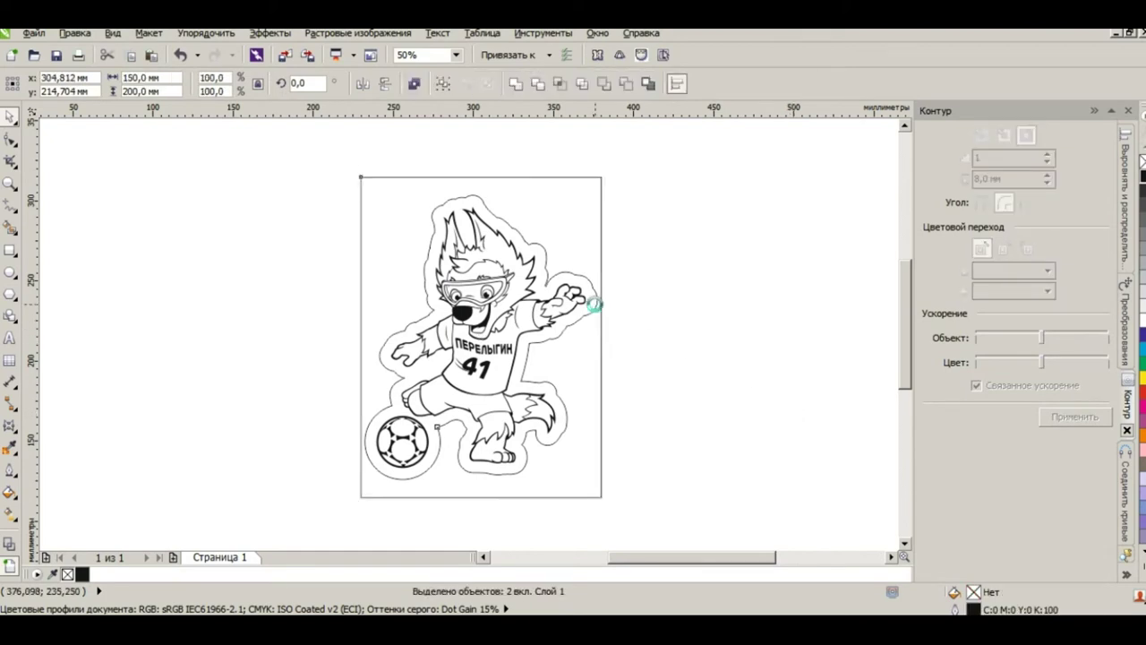
{"action": "left_click", "coordinate": [706, 368]}
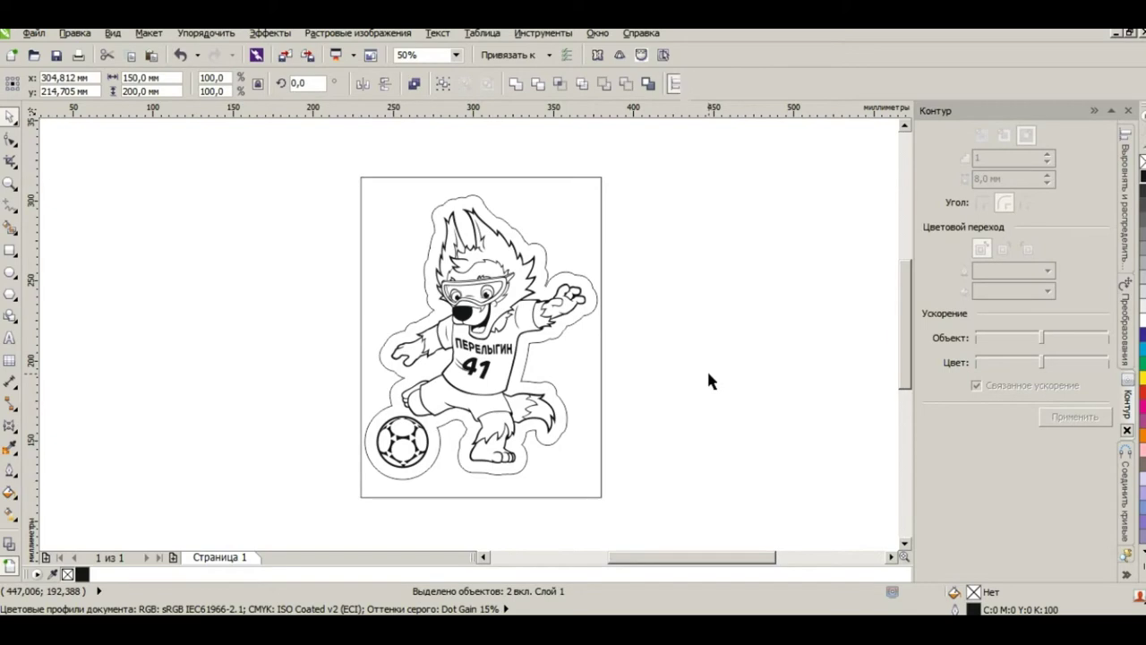
Step: Move the frame up until its bottom edge touches the ball outline's lowest point
{"action": "scroll", "coordinate": [659, 288], "scroll_direction": "down", "scroll_amount": 1}
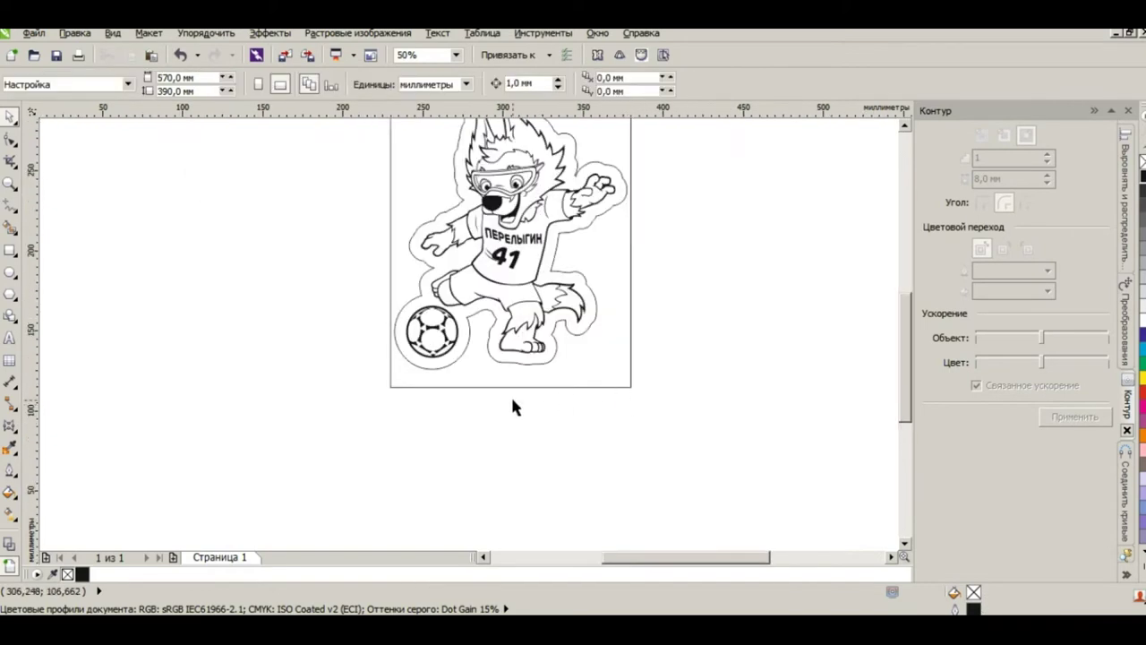
{"action": "scroll", "coordinate": [514, 401], "scroll_direction": "down", "scroll_amount": 1}
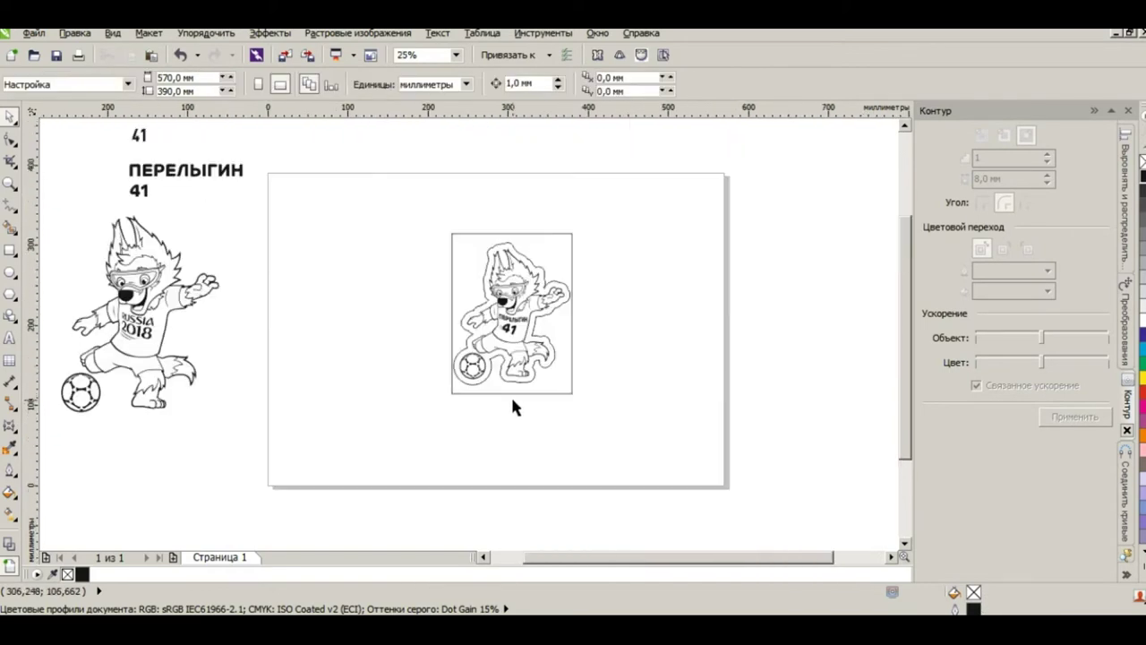
{"action": "scroll", "coordinate": [507, 399], "scroll_direction": "up", "scroll_amount": 1}
{"action": "left_click", "coordinate": [502, 389]}
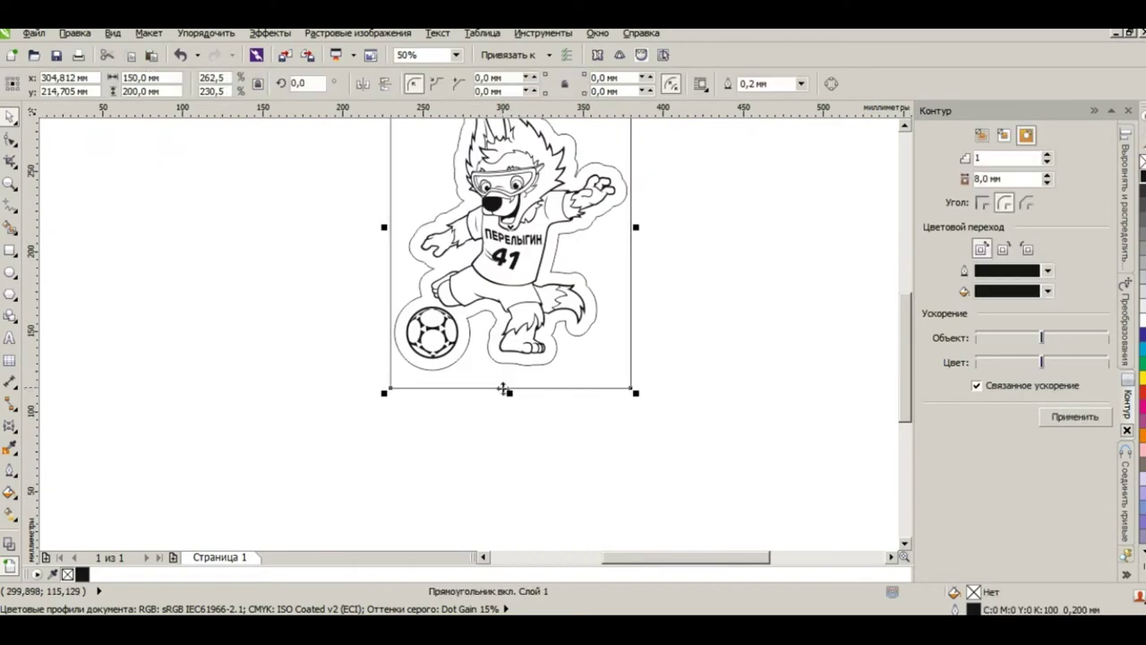
{"action": "scroll", "coordinate": [500, 386], "scroll_direction": "up", "scroll_amount": 1}
{"action": "left_click_drag", "start_coordinate": [499, 384], "coordinate": [498, 352]}
{"action": "scroll", "coordinate": [349, 355], "scroll_direction": "up", "scroll_amount": 2}
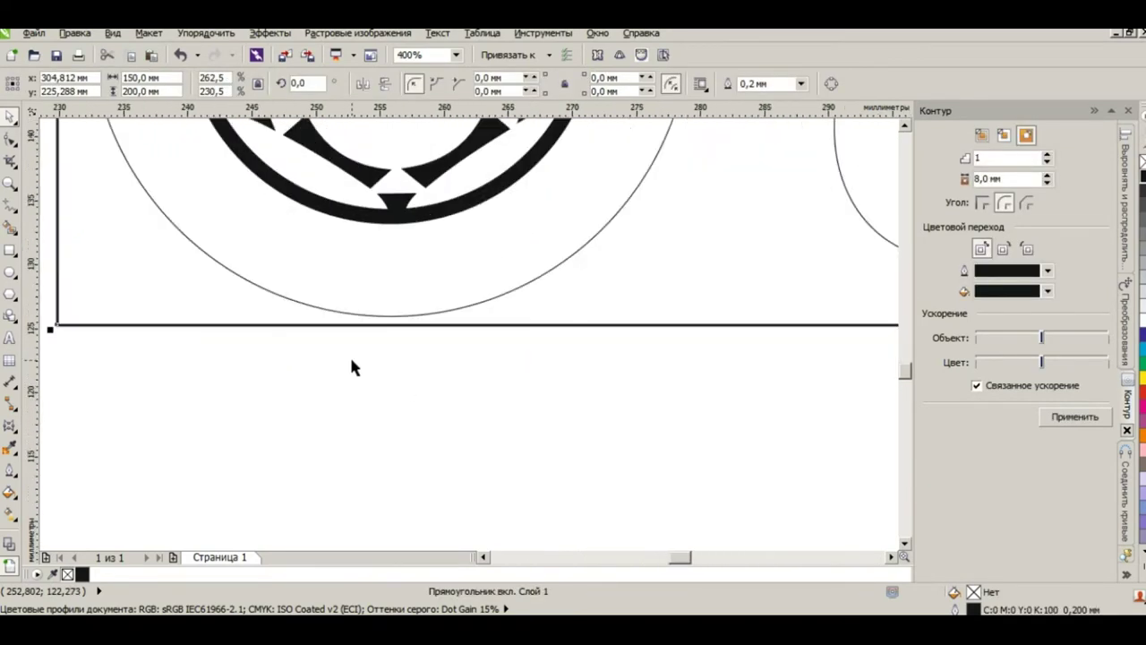
{"action": "left_click_drag", "start_coordinate": [376, 325], "coordinate": [376, 317]}
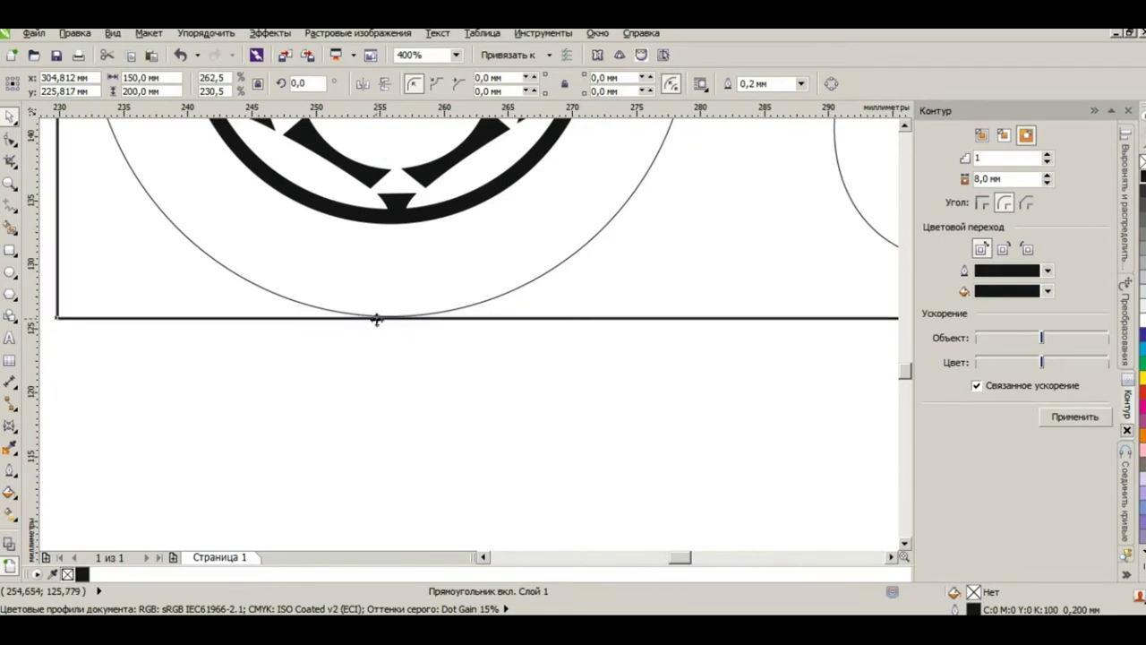
{"action": "scroll", "coordinate": [457, 397], "scroll_direction": "down", "scroll_amount": 4}
Step: Draw a small rectangle below the mascot and size it 71 × 20 mm
{"action": "left_click", "coordinate": [10, 251]}
{"action": "left_click_drag", "start_coordinate": [470, 439], "coordinate": [505, 468]}
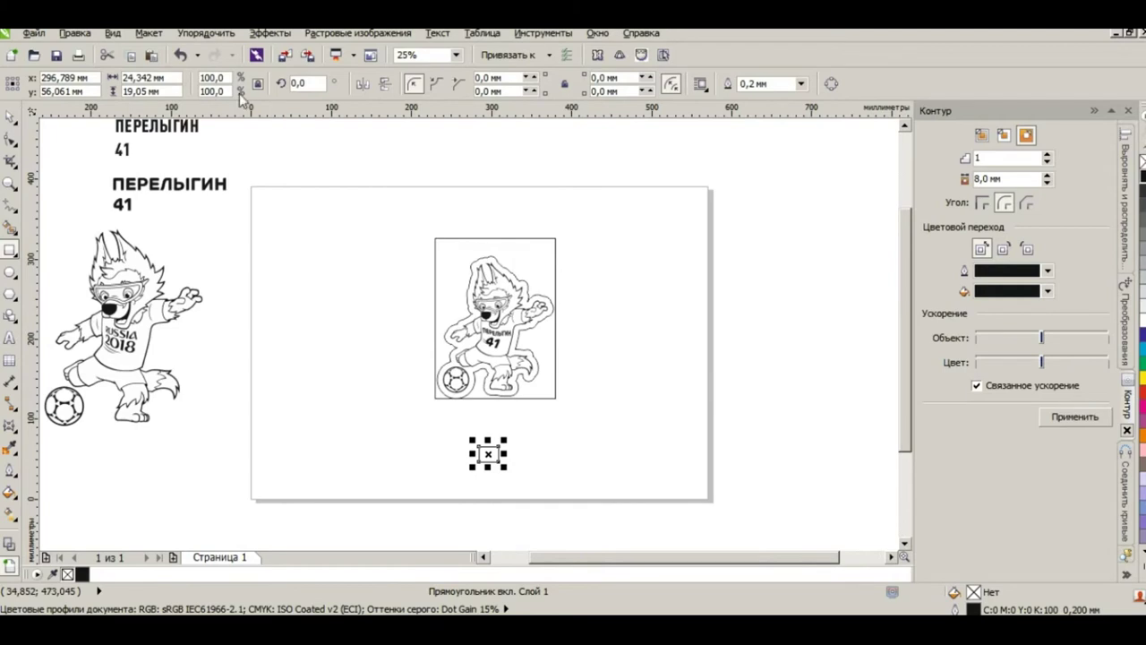
{"action": "left_click", "coordinate": [161, 78]}
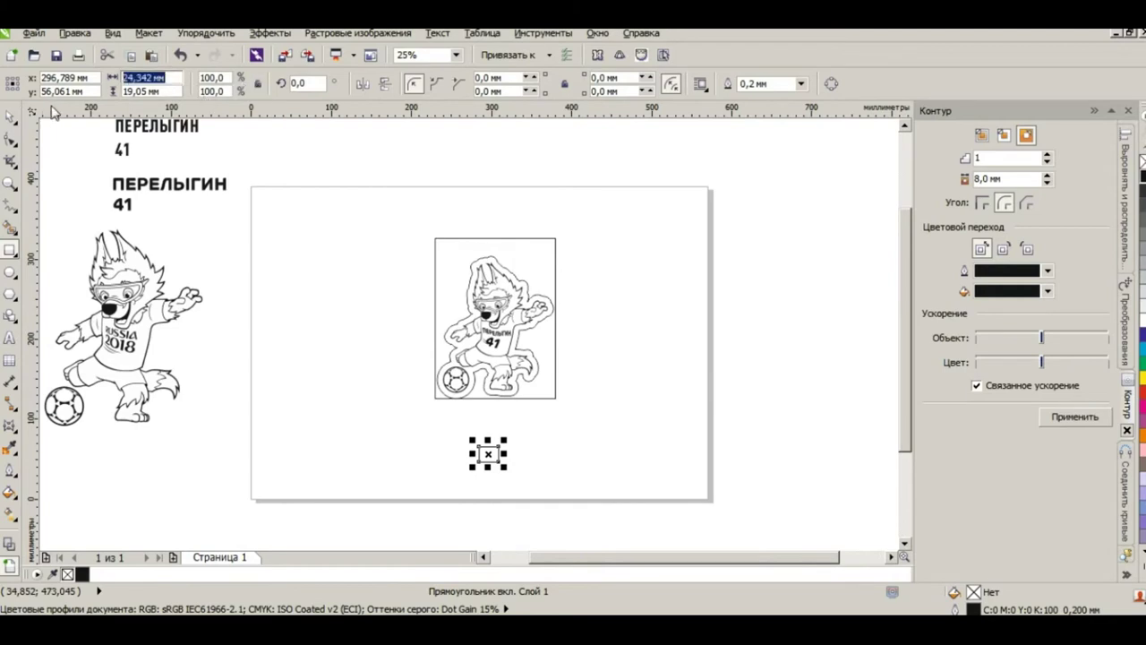
{"action": "type", "text": "712"}
{"action": "key", "text": "Tab"}
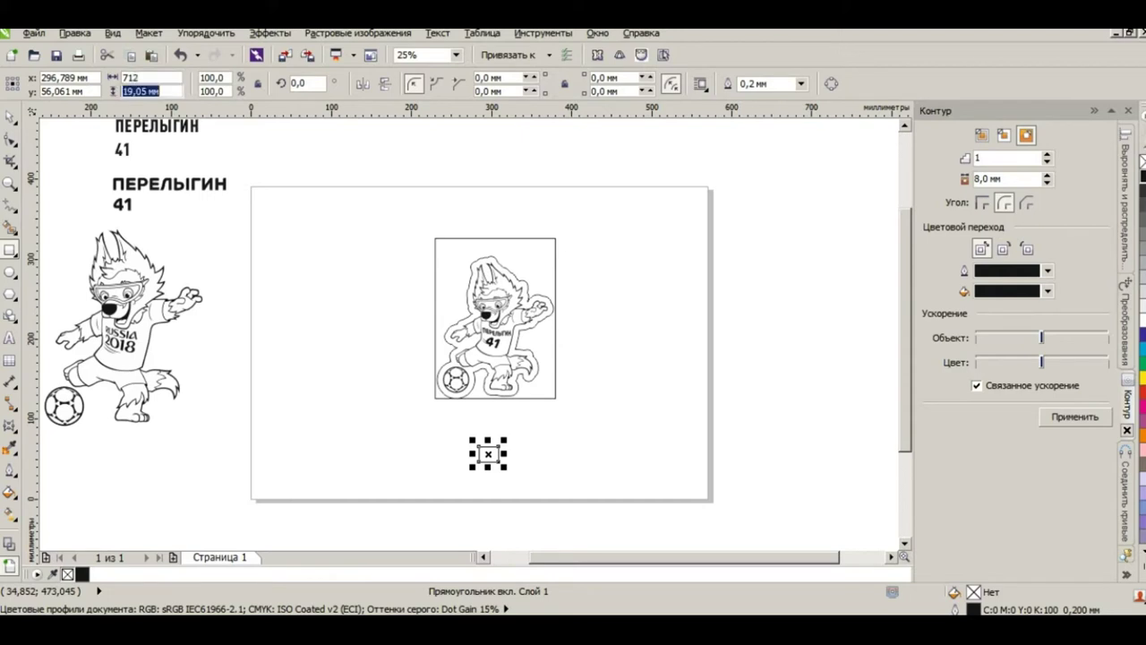
{"action": "left_click", "coordinate": [133, 78]}
{"action": "key", "text": "Tab"}
{"action": "type", "text": "20"}
{"action": "key", "text": "Return"}
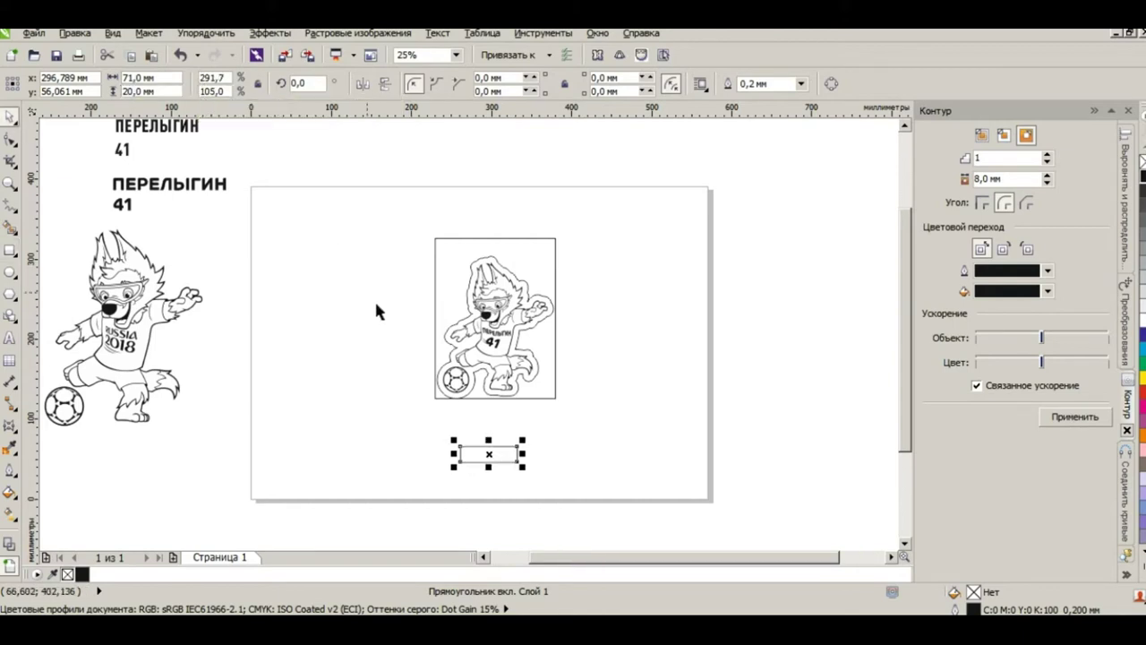
Step: Align the tab's bottom with the frame, enable Snap to Objects, and move it below the frame
{"action": "left_click", "coordinate": [528, 392], "text": "shift"}
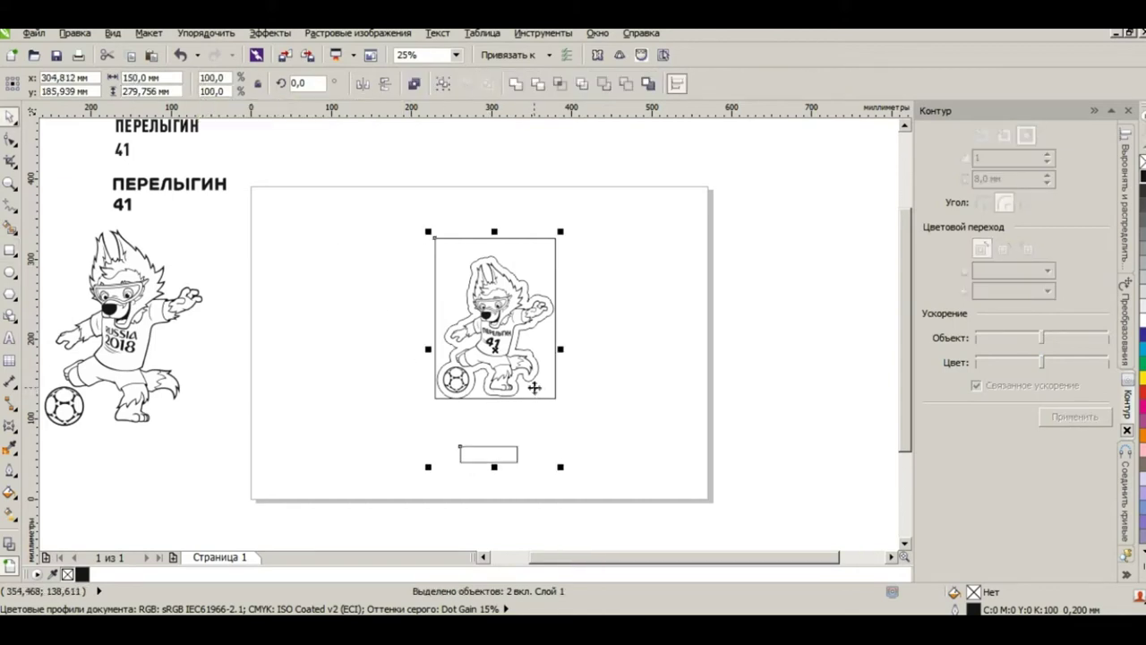
{"action": "key", "text": "b"}
{"action": "left_click", "coordinate": [534, 453]}
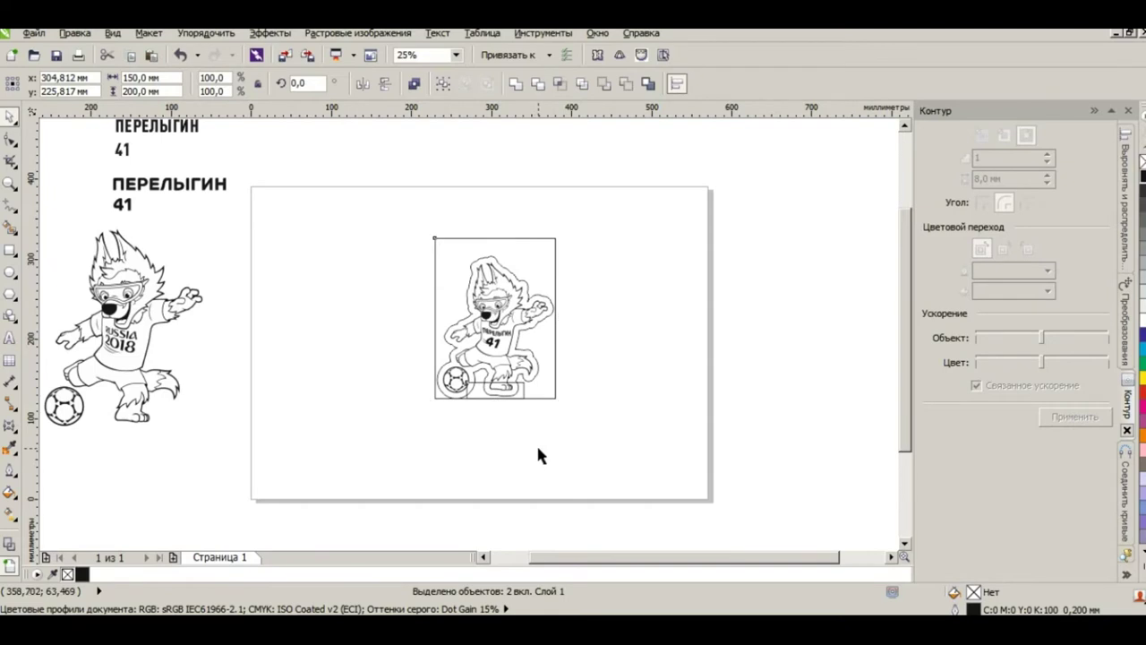
{"action": "scroll", "coordinate": [535, 442], "scroll_direction": "up", "scroll_amount": 1}
{"action": "left_click", "coordinate": [526, 362]}
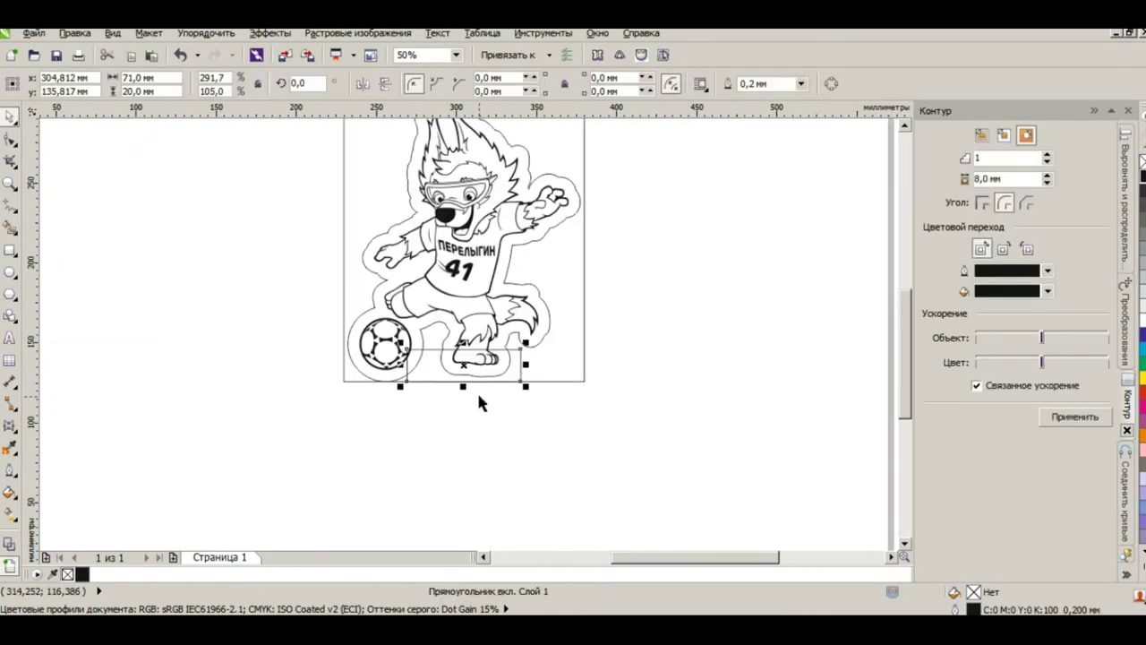
{"action": "scroll", "coordinate": [477, 388], "scroll_direction": "up", "scroll_amount": 1}
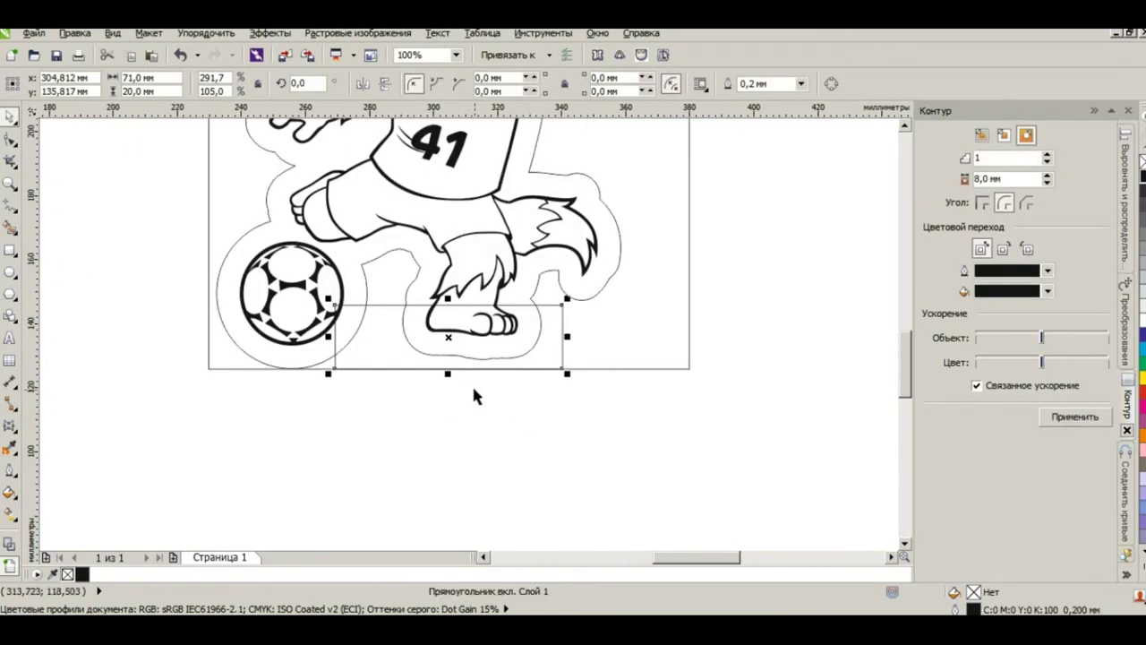
{"action": "left_click", "coordinate": [510, 54]}
{"action": "left_click", "coordinate": [559, 157]}
{"action": "left_click_drag", "start_coordinate": [390, 306], "coordinate": [385, 370]}
{"action": "left_click", "coordinate": [600, 368], "text": "shift"}
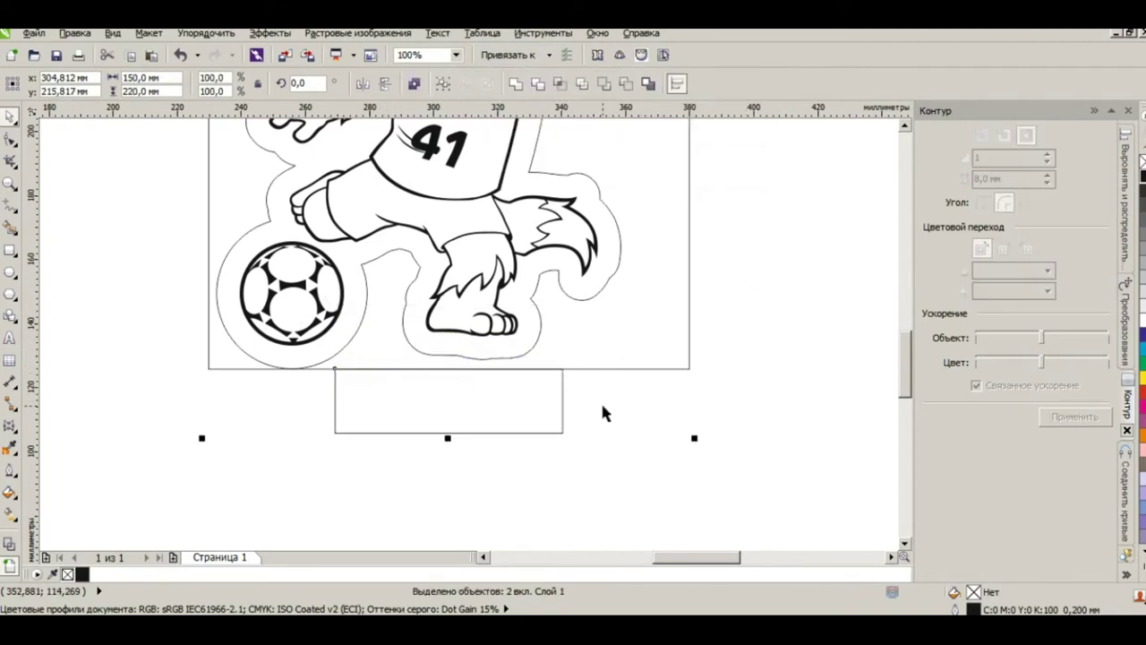
Step: Weld the tab rectangle and the frame into one outline
{"action": "left_click", "coordinate": [615, 466]}
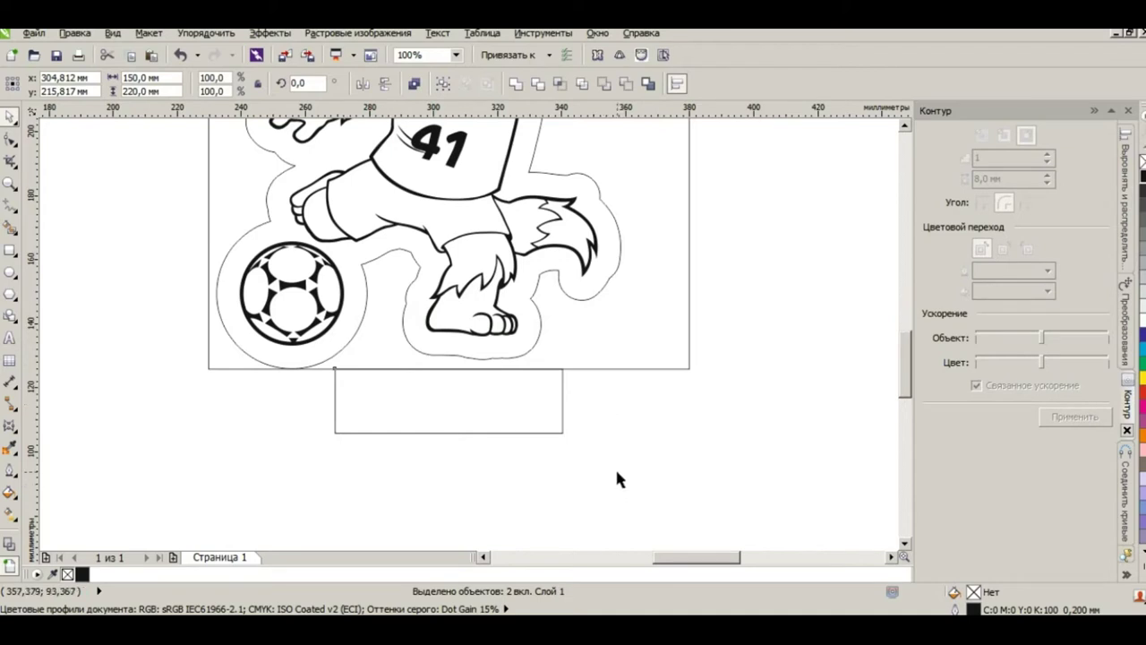
{"action": "left_click", "coordinate": [420, 416]}
{"action": "left_click_drag", "start_coordinate": [448, 361], "coordinate": [448, 358]}
{"action": "left_click", "coordinate": [634, 343], "text": "shift"}
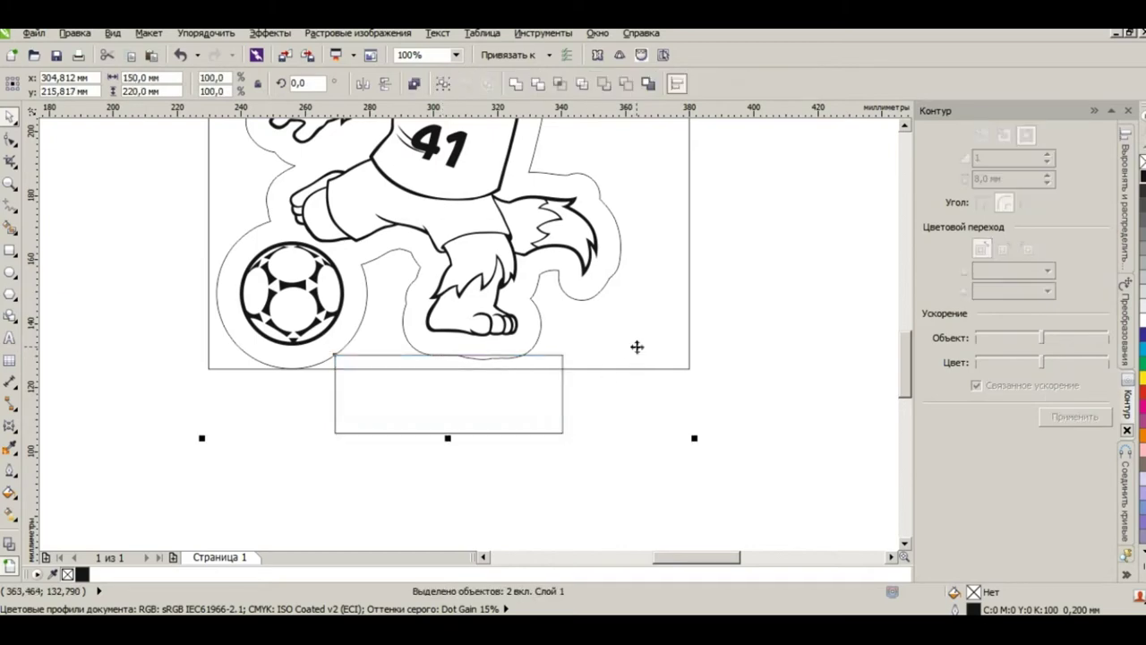
{"action": "left_click", "coordinate": [517, 85]}
Step: Switch the view to Wireframe and select the mascot with its offset outline
{"action": "scroll", "coordinate": [492, 449], "scroll_direction": "down", "scroll_amount": 1}
{"action": "scroll", "coordinate": [389, 417], "scroll_direction": "up", "scroll_amount": 3}
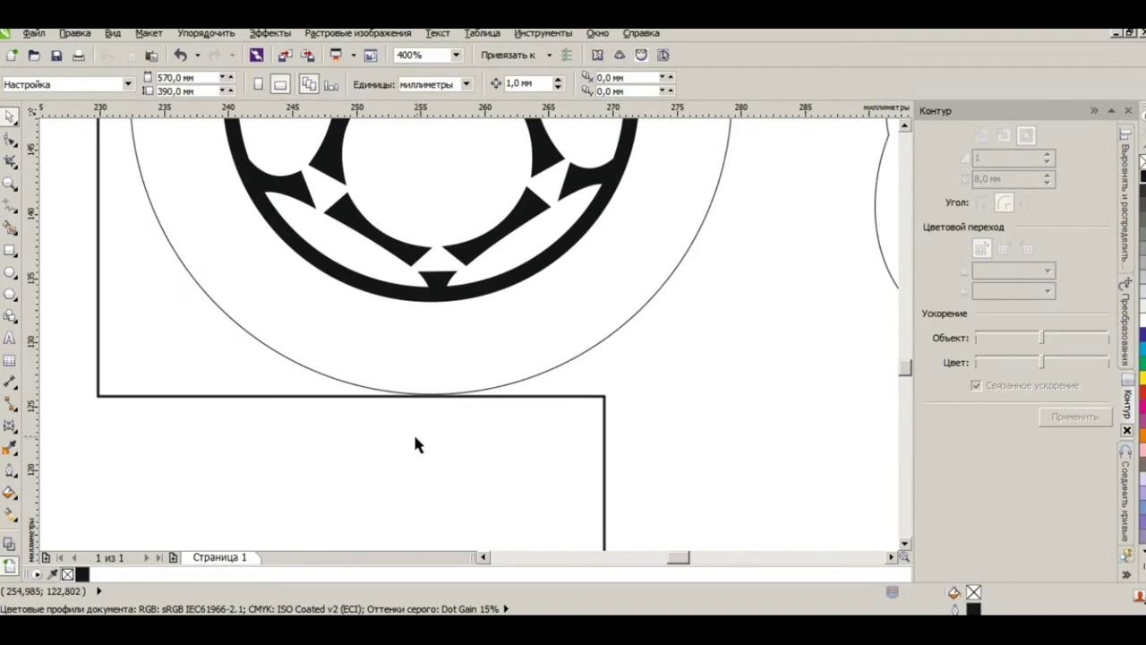
{"action": "scroll", "coordinate": [397, 441], "scroll_direction": "down", "scroll_amount": 3}
{"action": "scroll", "coordinate": [396, 440], "scroll_direction": "down", "scroll_amount": 1}
{"action": "scroll", "coordinate": [400, 452], "scroll_direction": "up", "scroll_amount": 1}
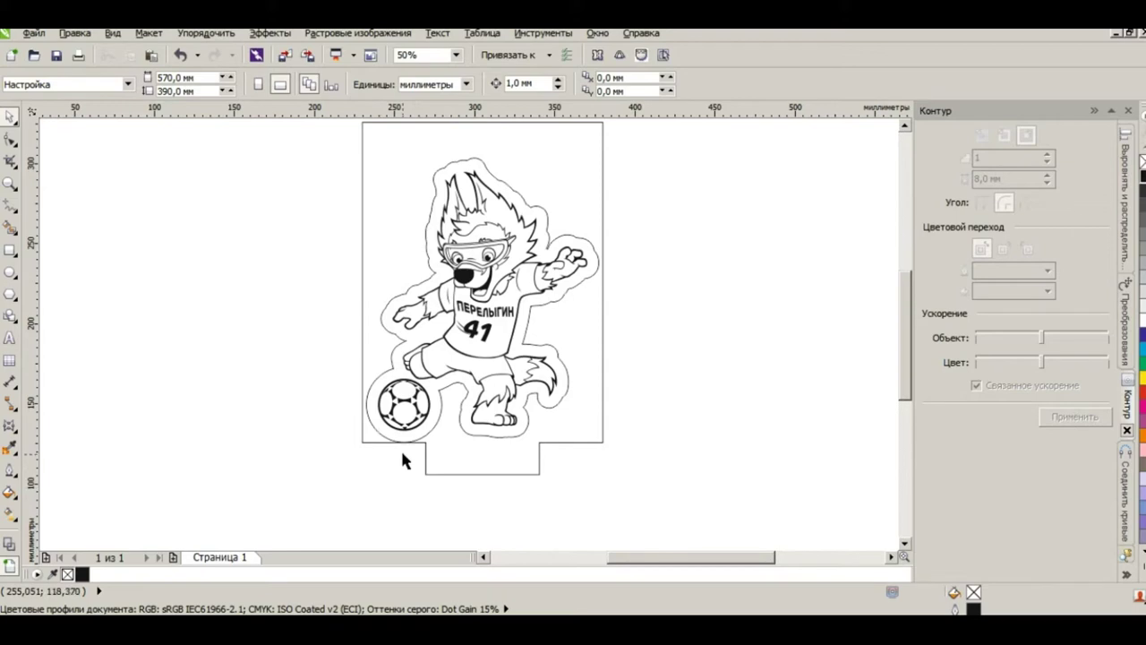
{"action": "scroll", "coordinate": [401, 458], "scroll_direction": "up", "scroll_amount": 4}
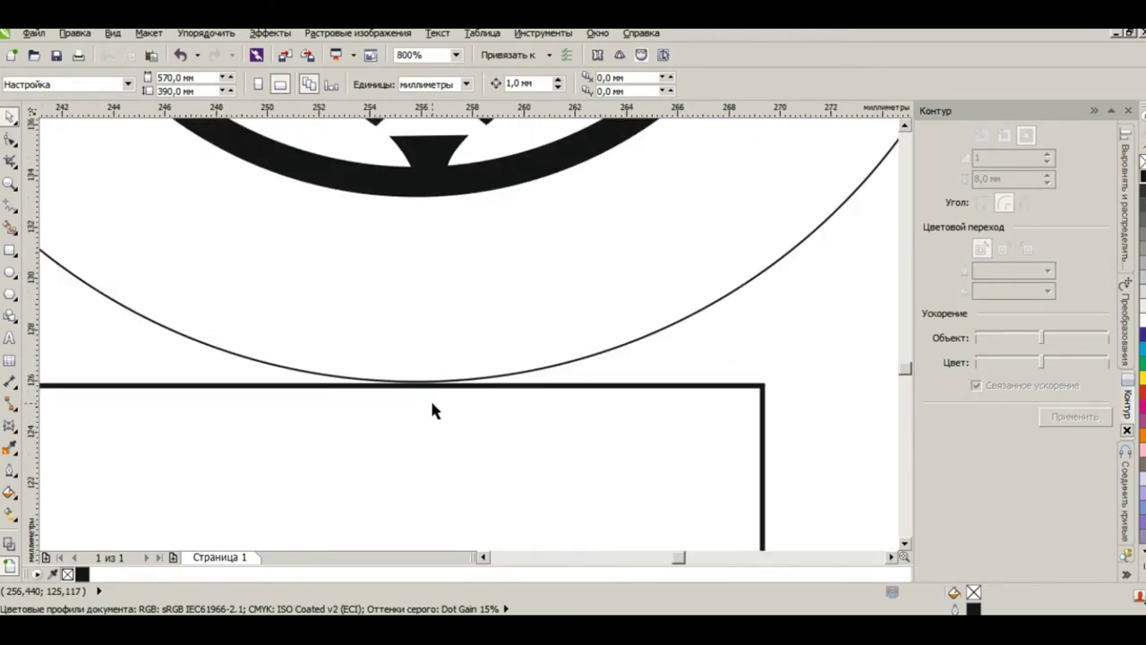
{"action": "scroll", "coordinate": [432, 409], "scroll_direction": "up", "scroll_amount": 1}
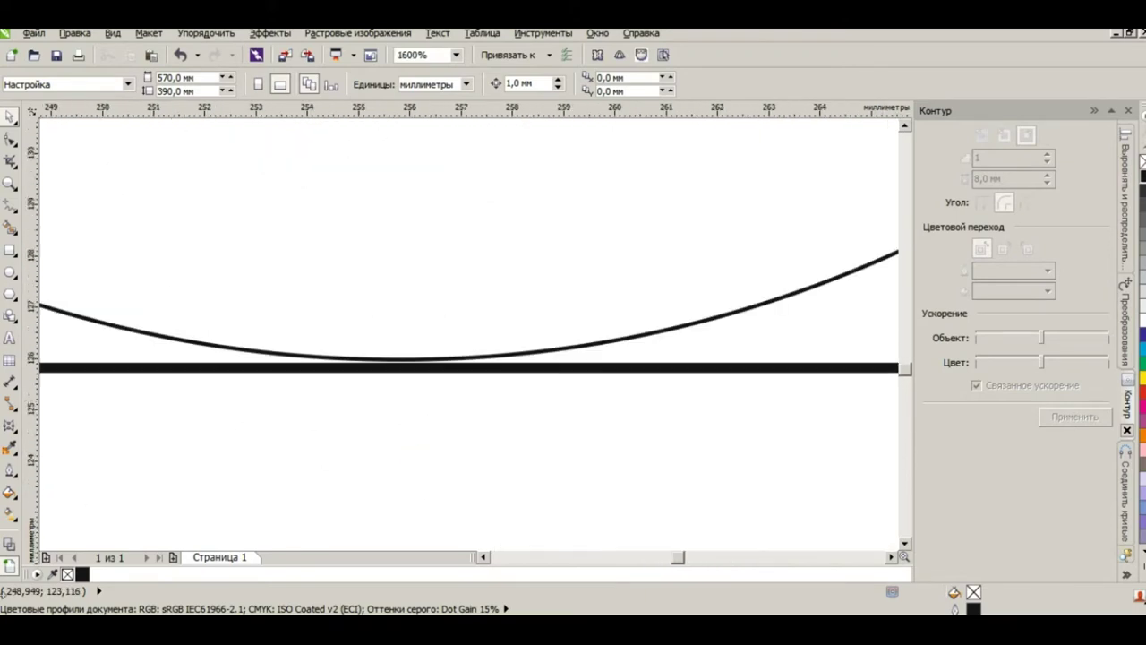
{"action": "left_click", "coordinate": [9, 542]}
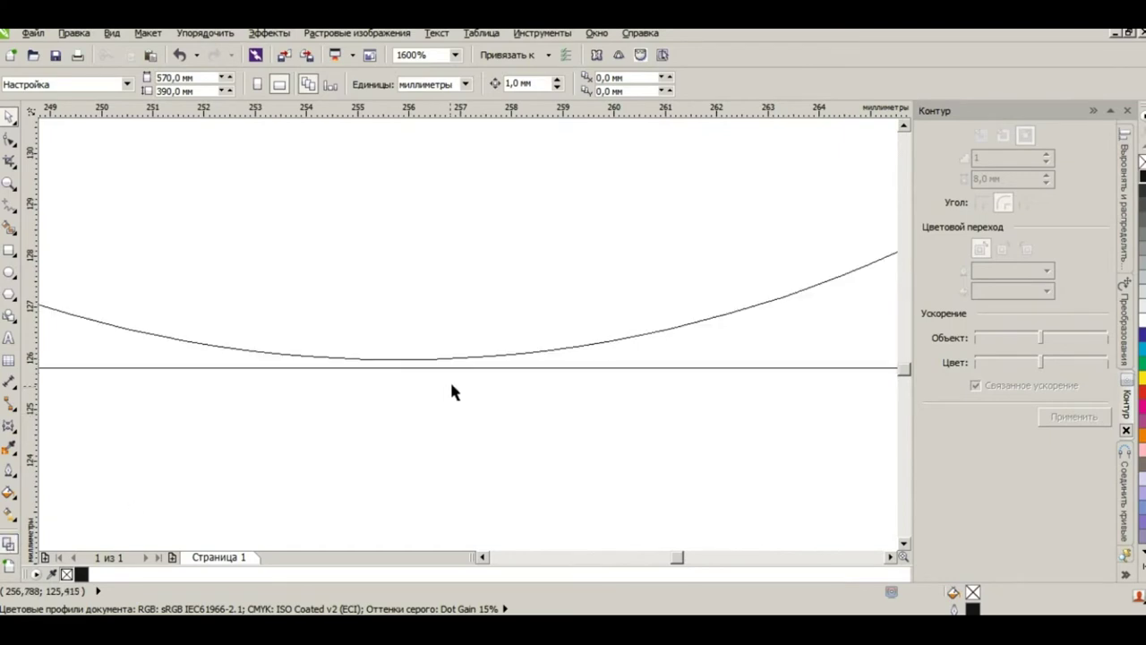
{"action": "scroll", "coordinate": [441, 350], "scroll_direction": "down", "scroll_amount": 6}
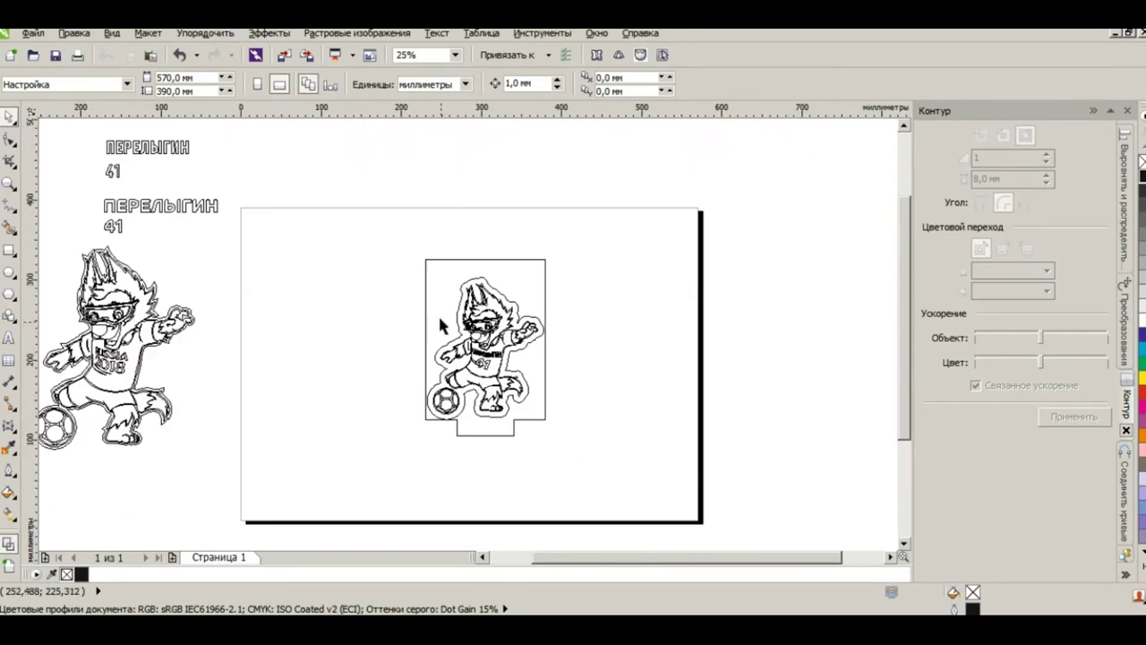
{"action": "left_click_drag", "start_coordinate": [394, 259], "coordinate": [575, 419]}
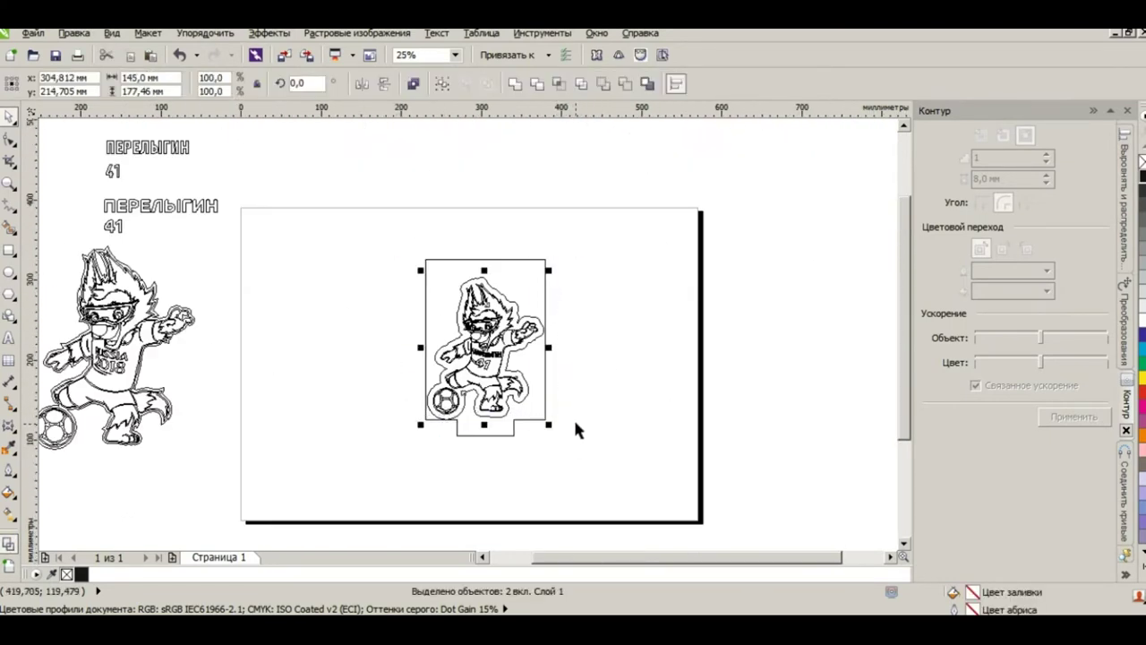
Step: Group the mascot with its offset outline (Ctrl+G)
{"action": "key", "text": "ctrl+g"}
{"action": "scroll", "coordinate": [379, 511], "scroll_direction": "up", "scroll_amount": 3}
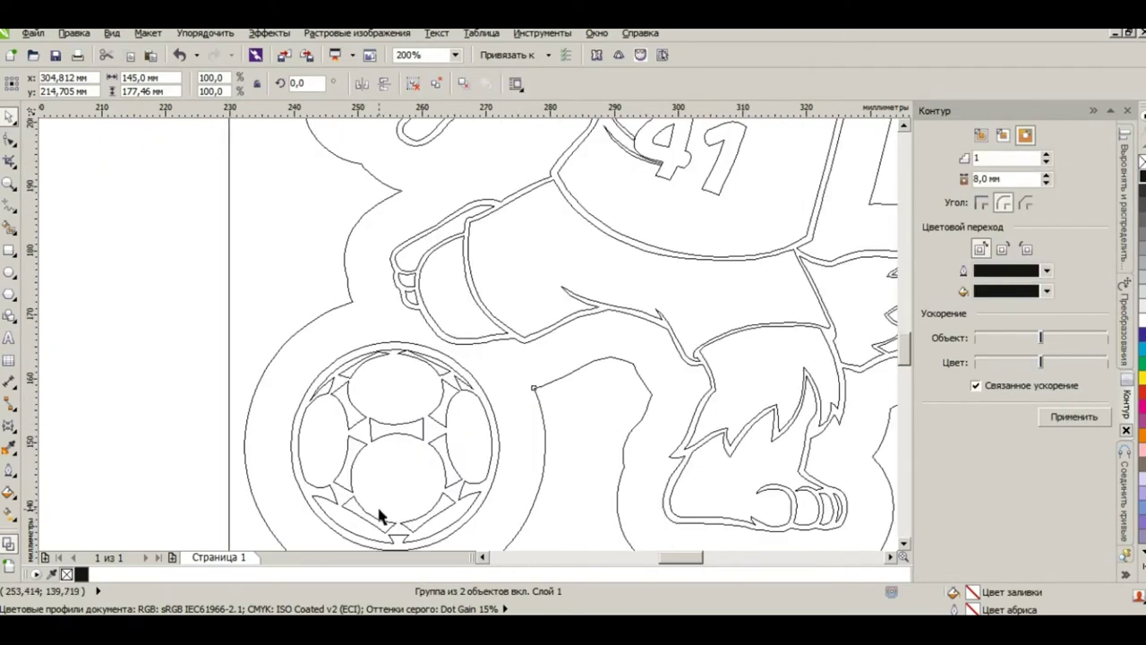
{"action": "scroll", "coordinate": [383, 435], "scroll_direction": "down", "scroll_amount": 1}
{"action": "scroll", "coordinate": [369, 528], "scroll_direction": "up", "scroll_amount": 2}
{"action": "left_click", "coordinate": [482, 393]}
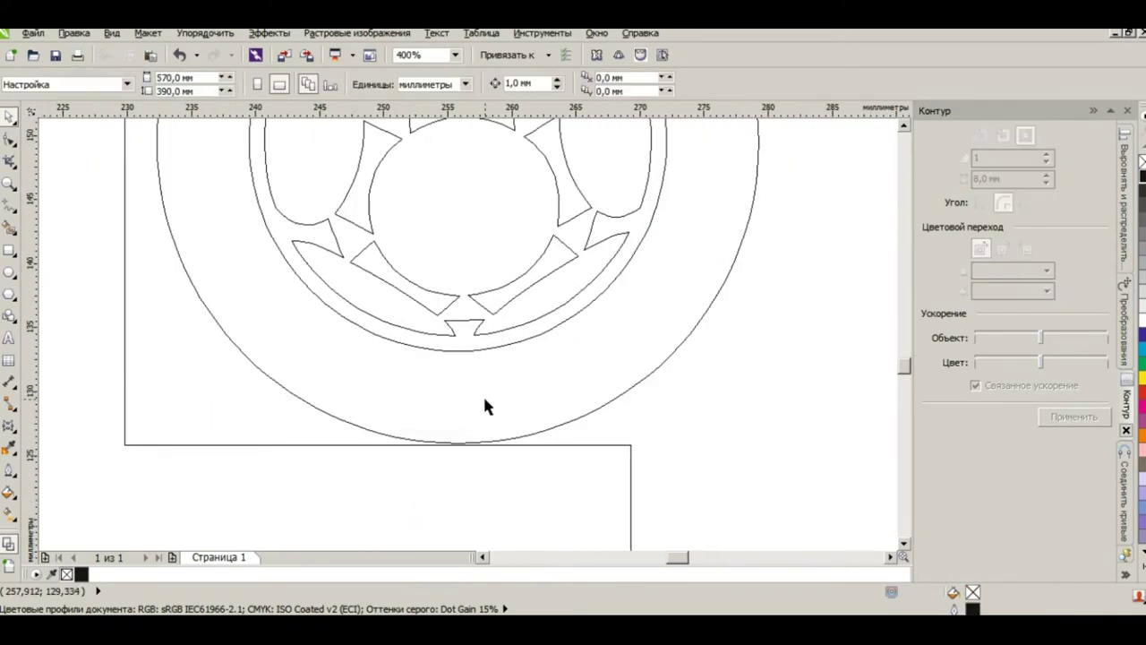
{"action": "left_click", "coordinate": [460, 445]}
{"action": "scroll", "coordinate": [456, 445], "scroll_direction": "up", "scroll_amount": 2}
{"action": "scroll", "coordinate": [455, 446], "scroll_direction": "down", "scroll_amount": 1}
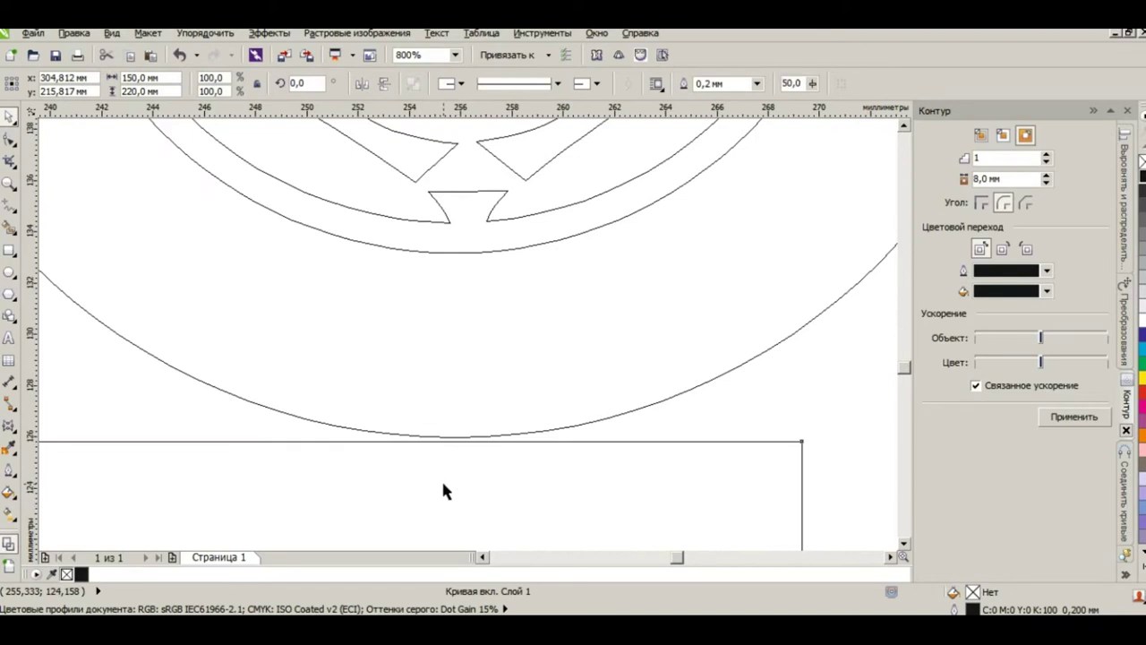
{"action": "left_click", "coordinate": [441, 478]}
Step: Lower the mascot group until the ball's outline rests on the frame's bottom edge
{"action": "left_click", "coordinate": [362, 434]}
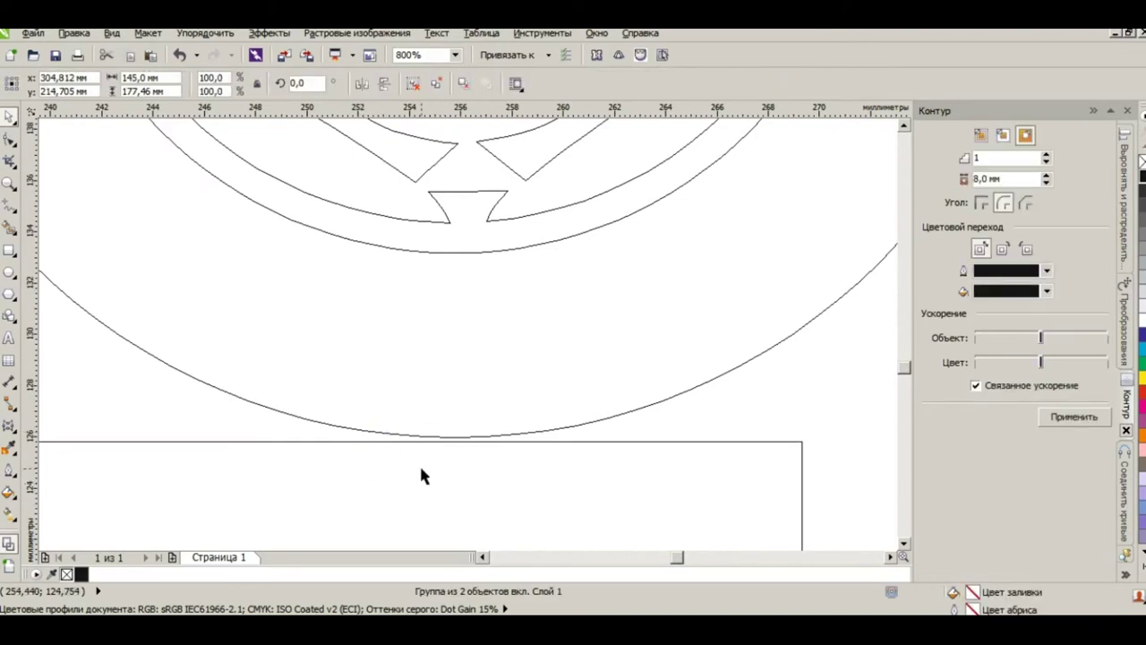
{"action": "scroll", "coordinate": [422, 472], "scroll_direction": "down", "scroll_amount": 3}
{"action": "scroll", "coordinate": [425, 473], "scroll_direction": "up", "scroll_amount": 4}
{"action": "scroll", "coordinate": [537, 379], "scroll_direction": "up", "scroll_amount": 1}
{"action": "scroll", "coordinate": [530, 326], "scroll_direction": "up", "scroll_amount": 1}
{"action": "left_click_drag", "start_coordinate": [533, 326], "coordinate": [534, 358]}
{"action": "scroll", "coordinate": [517, 410], "scroll_direction": "down", "scroll_amount": 2}
{"action": "scroll", "coordinate": [478, 426], "scroll_direction": "down", "scroll_amount": 5}
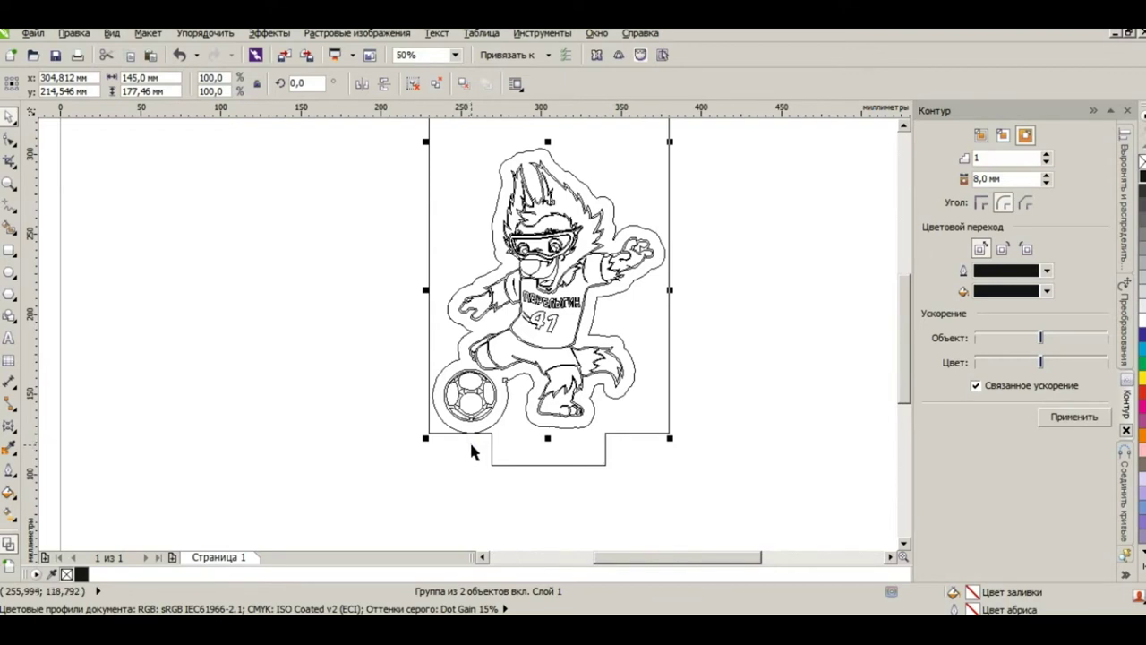
{"action": "left_click", "coordinate": [554, 491]}
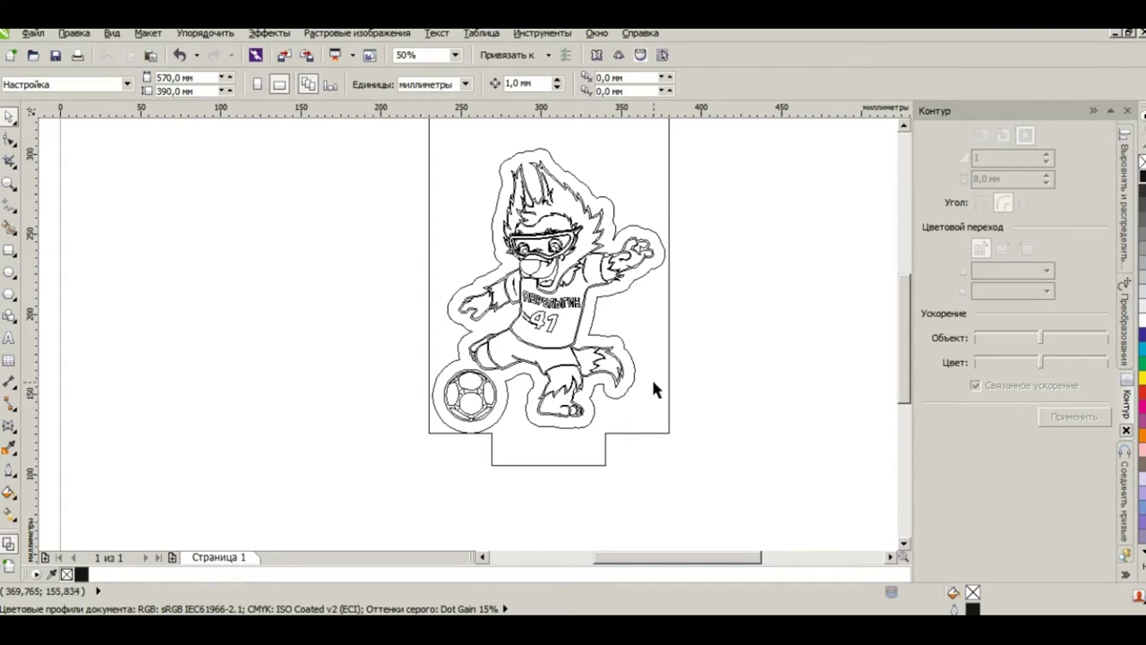
{"action": "scroll", "coordinate": [691, 268], "scroll_direction": "up", "scroll_amount": 1}
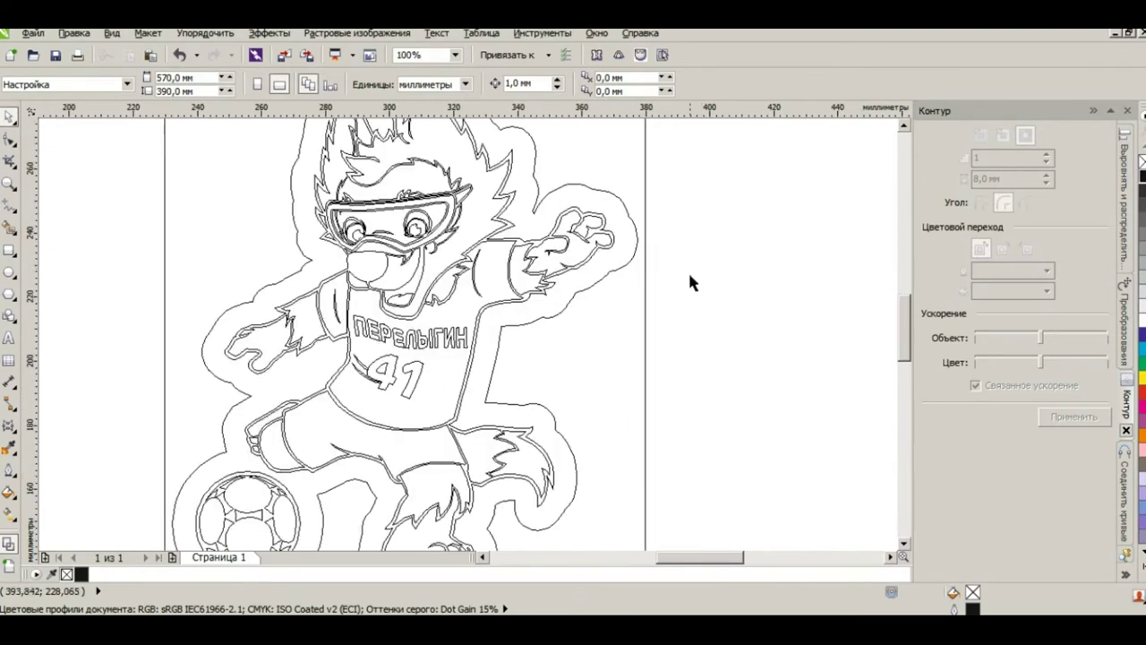
{"action": "scroll", "coordinate": [622, 282], "scroll_direction": "down", "scroll_amount": 1}
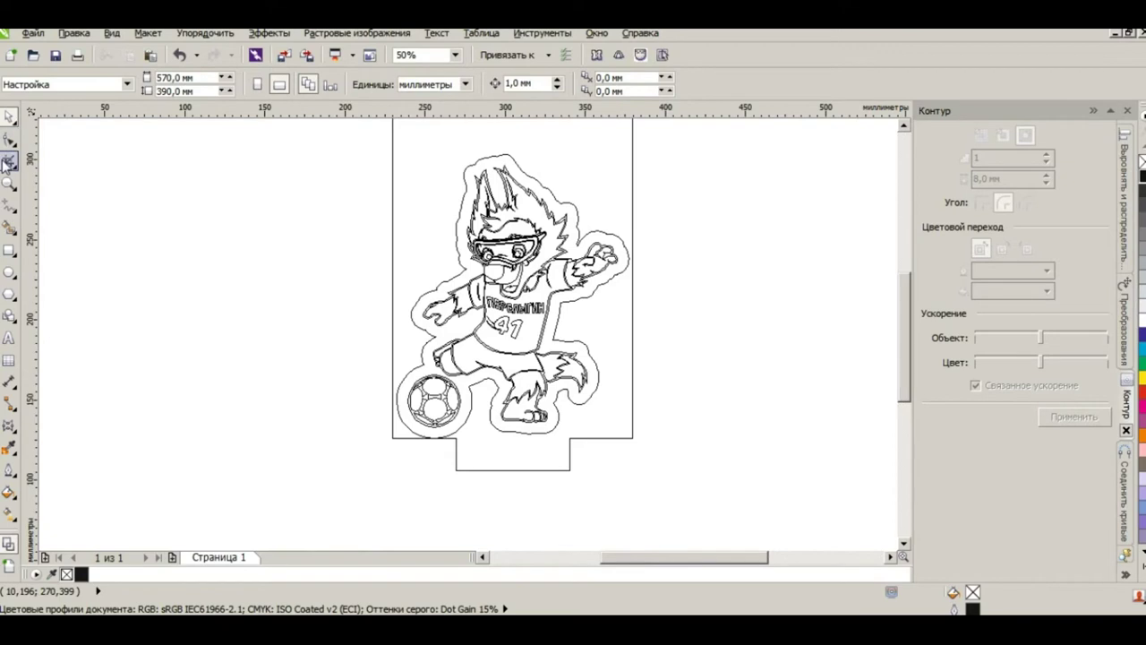
Step: Draw a two-point vertical line down the frame's right edge from the mascot's raised hand, then enter node editing
{"action": "left_click_drag", "start_coordinate": [13, 204], "coordinate": [117, 224]}
{"action": "left_click", "coordinate": [164, 244]}
{"action": "scroll", "coordinate": [647, 352], "scroll_direction": "up", "scroll_amount": 3}
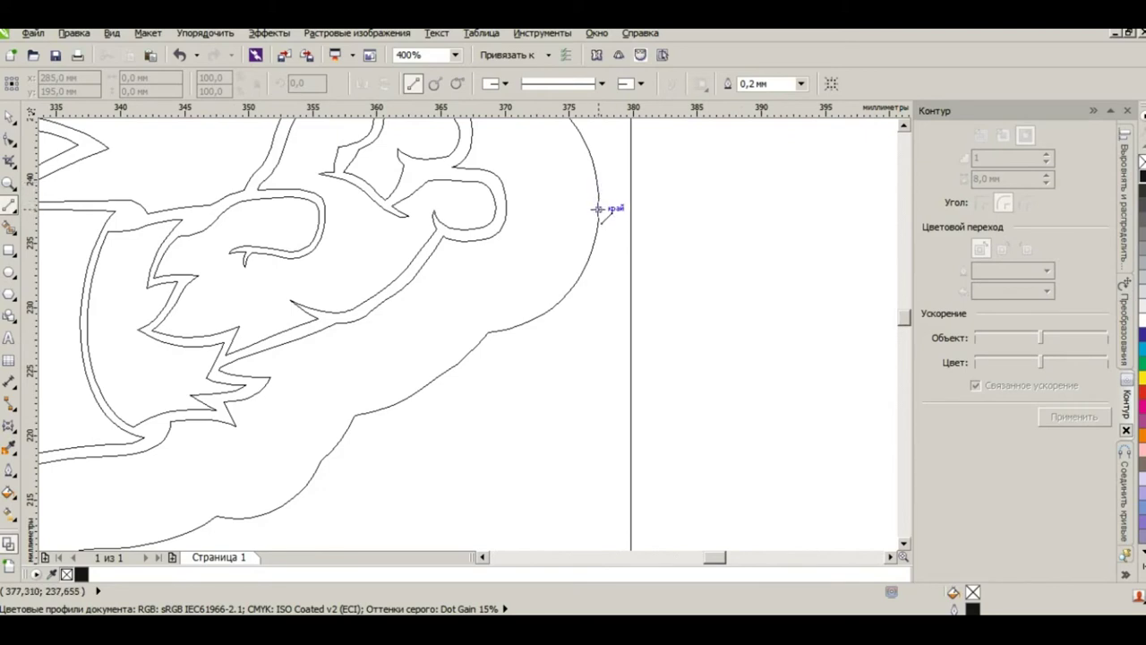
{"action": "left_click_drag", "start_coordinate": [597, 208], "coordinate": [603, 417]}
{"action": "scroll", "coordinate": [604, 417], "scroll_direction": "down", "scroll_amount": 2}
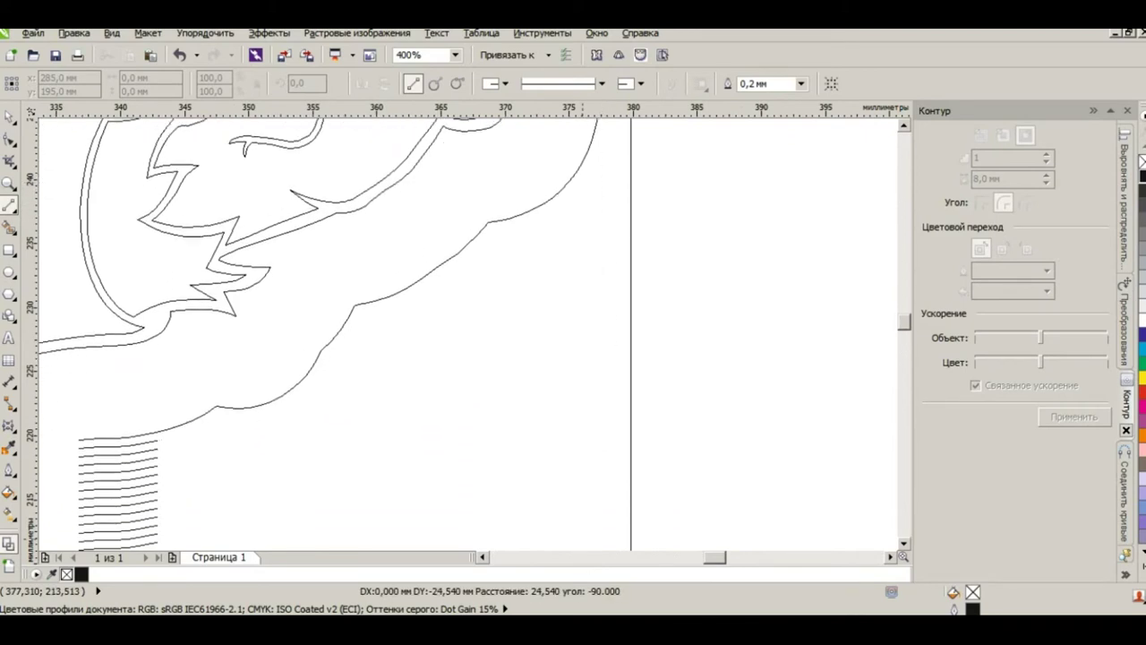
{"action": "mouse_move", "coordinate": [599, 546]}
{"action": "left_mouse_down"}
{"action": "mouse_move", "coordinate": [588, 542]}
{"action": "mouse_move", "coordinate": [606, 609]}
{"action": "mouse_move", "coordinate": [594, 609]}
{"action": "mouse_move", "coordinate": [606, 486]}
{"action": "mouse_move", "coordinate": [614, 609]}
{"action": "mouse_move", "coordinate": [597, 524]}
{"action": "mouse_move", "coordinate": [597, 562]}
{"action": "mouse_move", "coordinate": [598, 464]}
{"action": "left_mouse_up"}
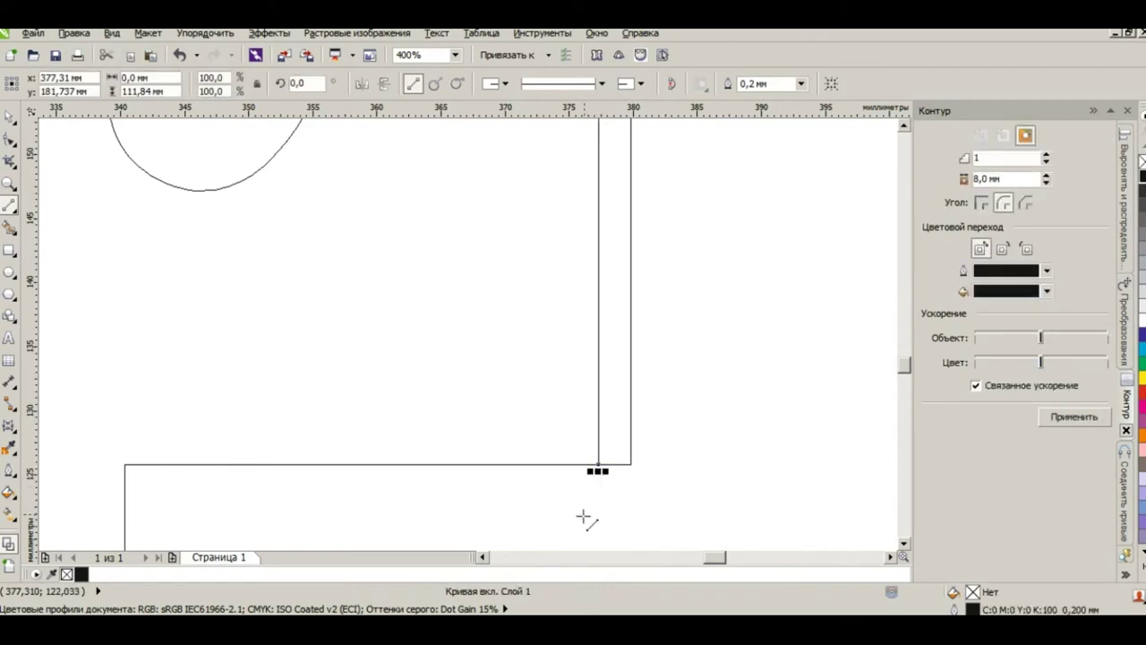
{"action": "scroll", "coordinate": [588, 511], "scroll_direction": "down", "scroll_amount": 5}
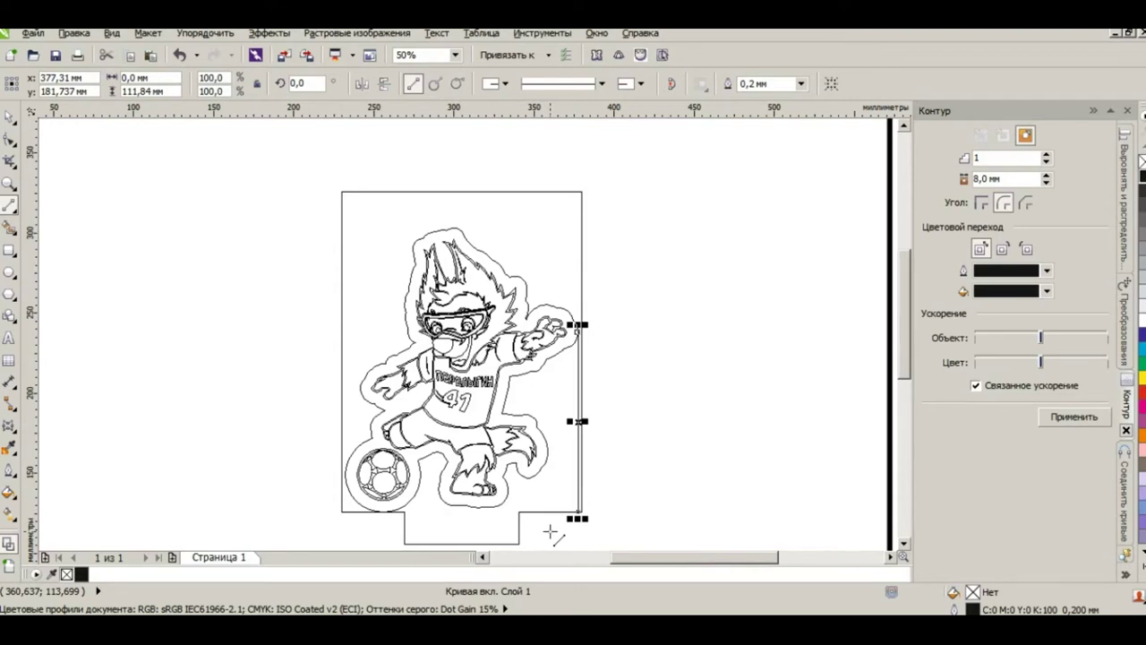
{"action": "scroll", "coordinate": [550, 532], "scroll_direction": "up", "scroll_amount": 1}
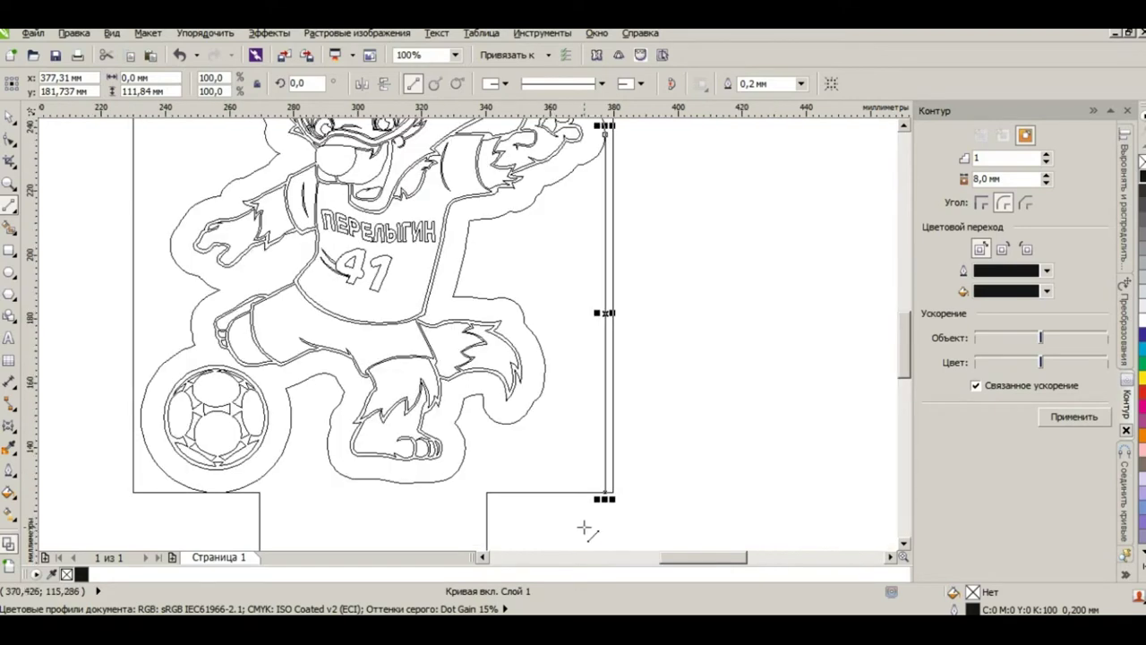
{"action": "scroll", "coordinate": [703, 443], "scroll_direction": "down", "scroll_amount": 1}
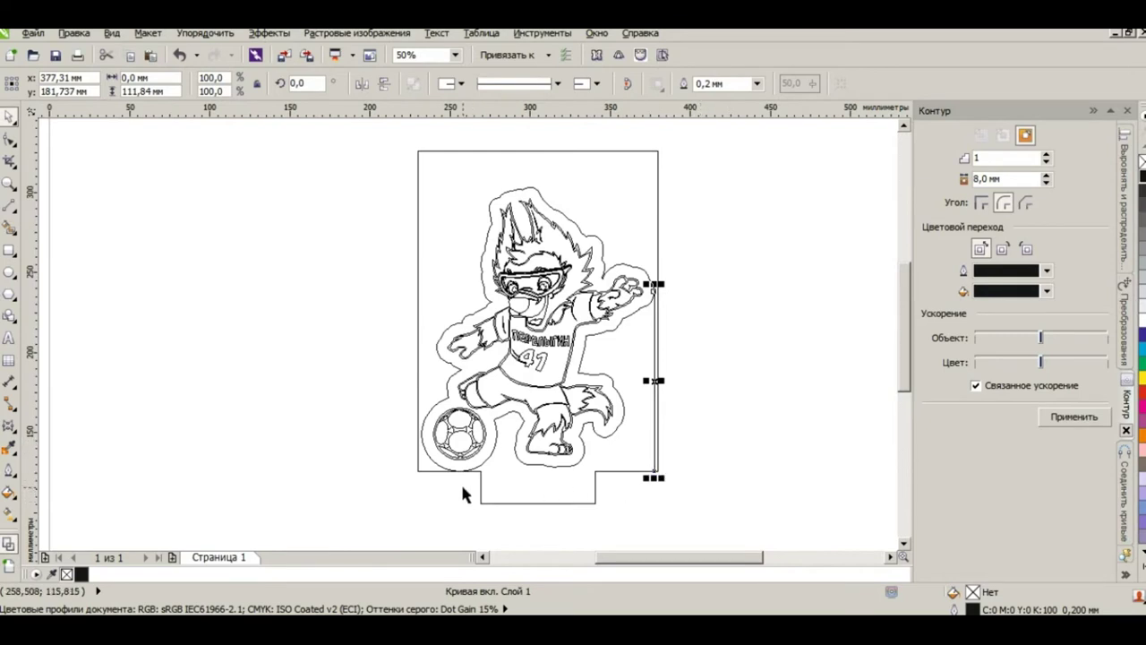
{"action": "scroll", "coordinate": [463, 494], "scroll_direction": "up", "scroll_amount": 1}
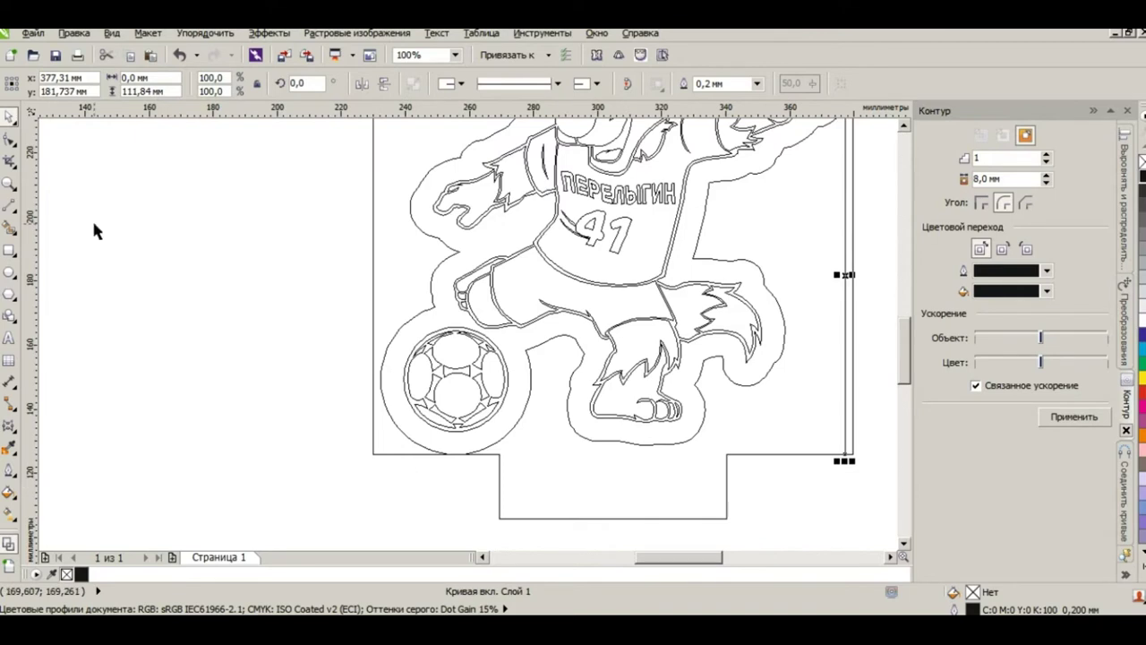
{"action": "left_click", "coordinate": [11, 137]}
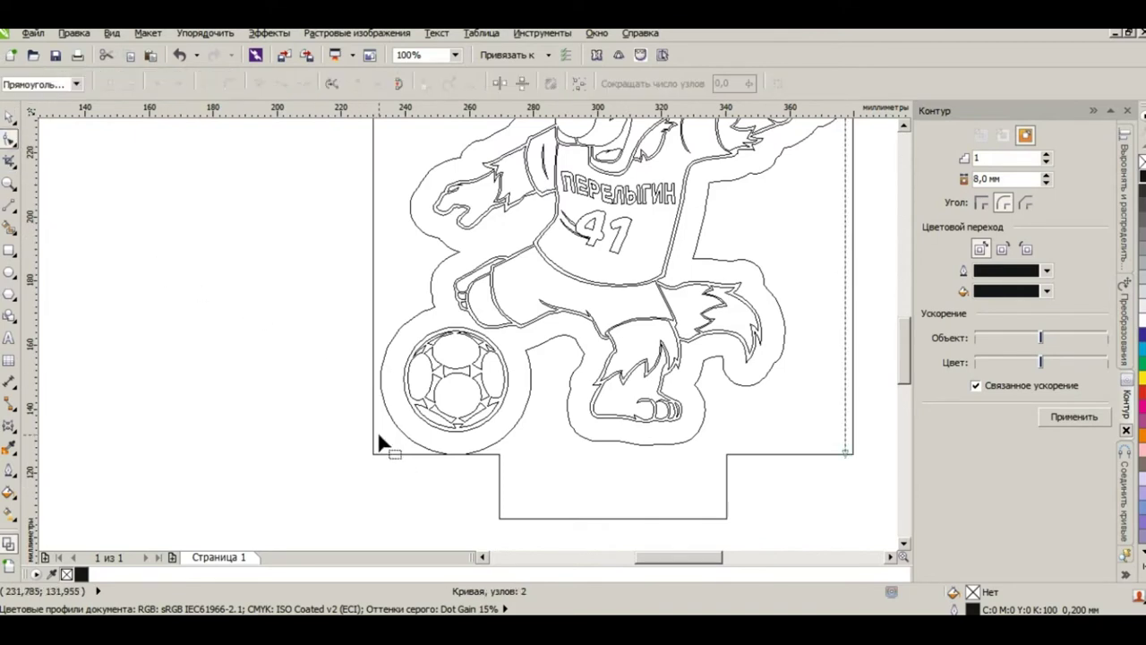
Step: Add a node where the ball contour meets the bottom edge and break the outline at the corner node
{"action": "scroll", "coordinate": [458, 490], "scroll_direction": "up", "scroll_amount": 2}
{"action": "scroll", "coordinate": [458, 327], "scroll_direction": "up", "scroll_amount": 2}
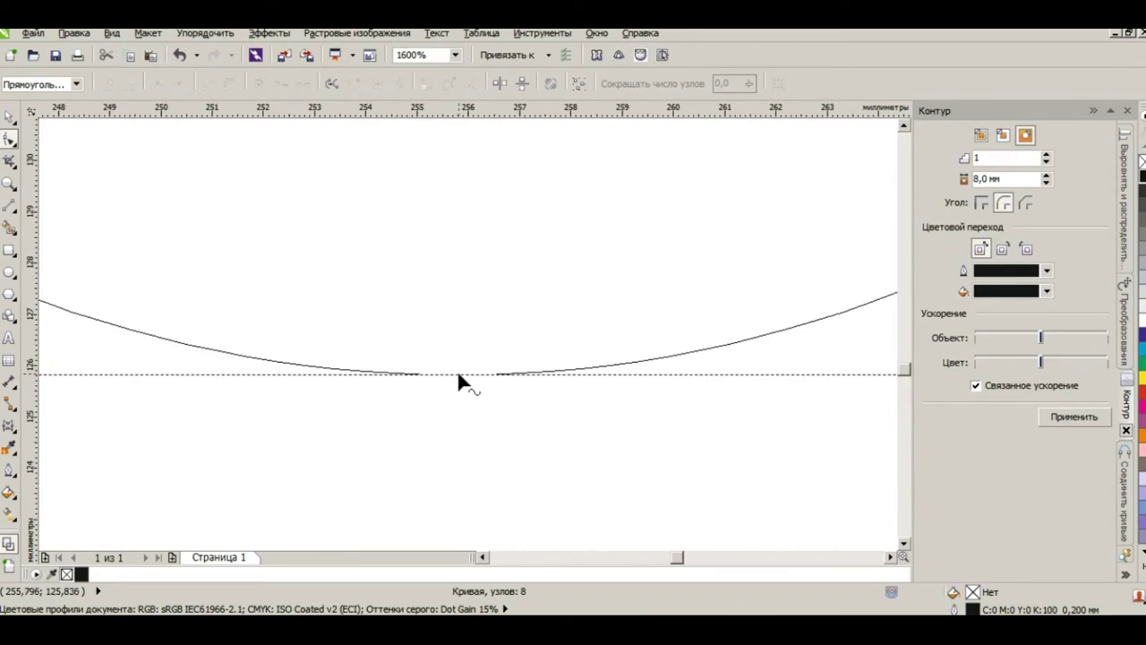
{"action": "double_click", "coordinate": [455, 373]}
{"action": "scroll", "coordinate": [455, 374], "scroll_direction": "down", "scroll_amount": 4}
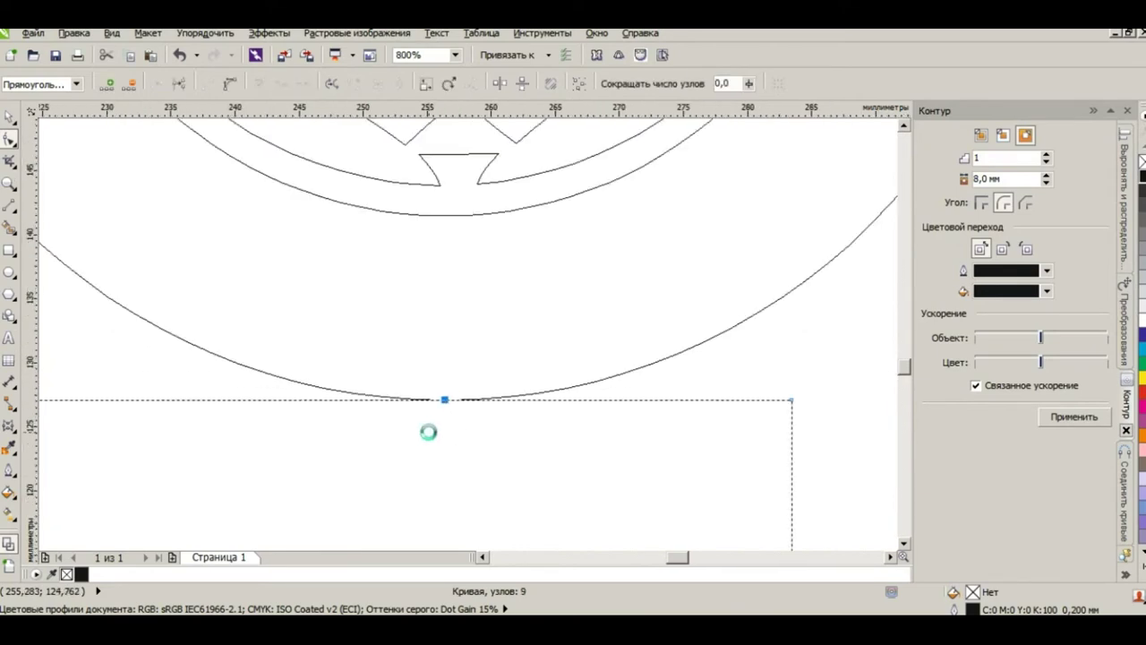
{"action": "scroll", "coordinate": [429, 429], "scroll_direction": "down", "scroll_amount": 1}
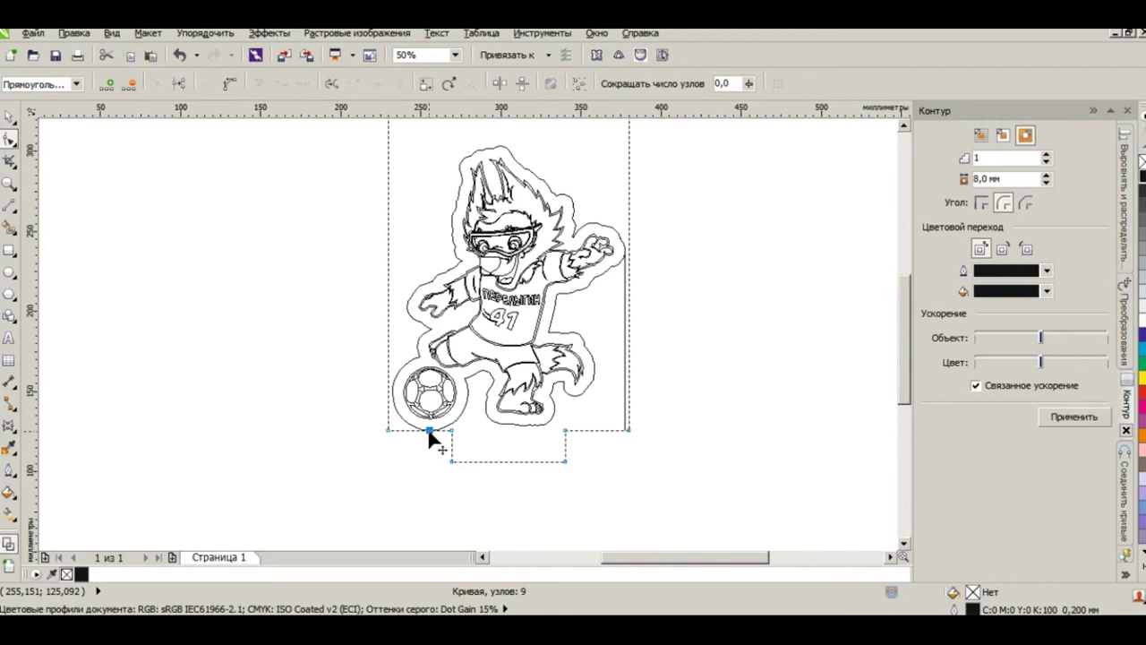
{"action": "scroll", "coordinate": [624, 442], "scroll_direction": "up", "scroll_amount": 3}
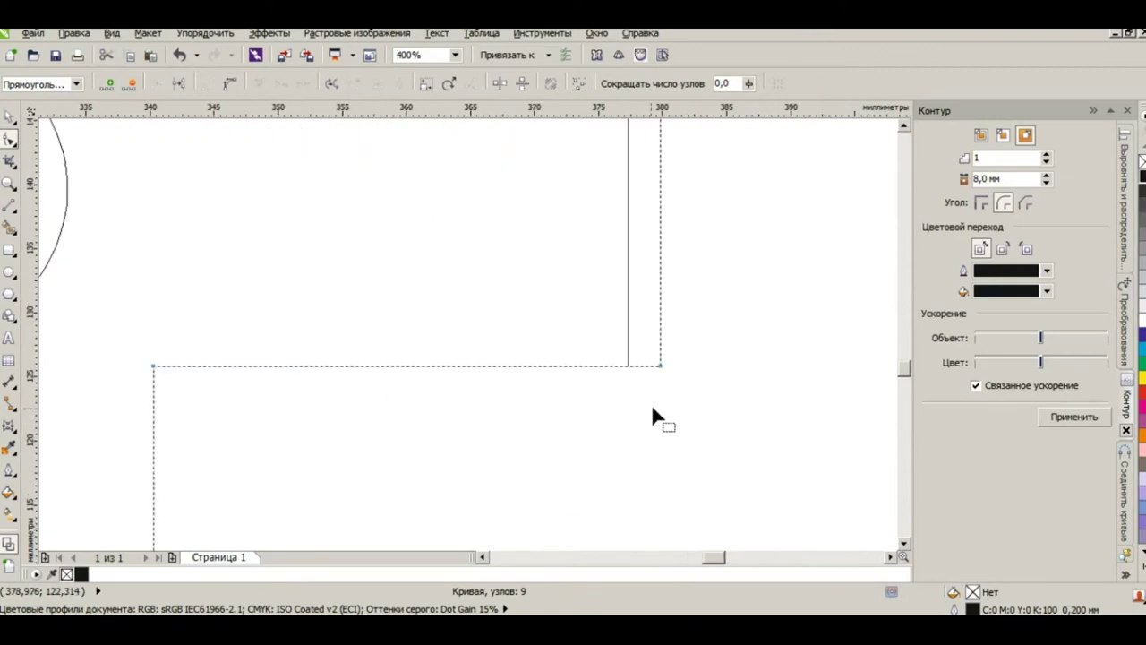
{"action": "right_click", "coordinate": [659, 365]}
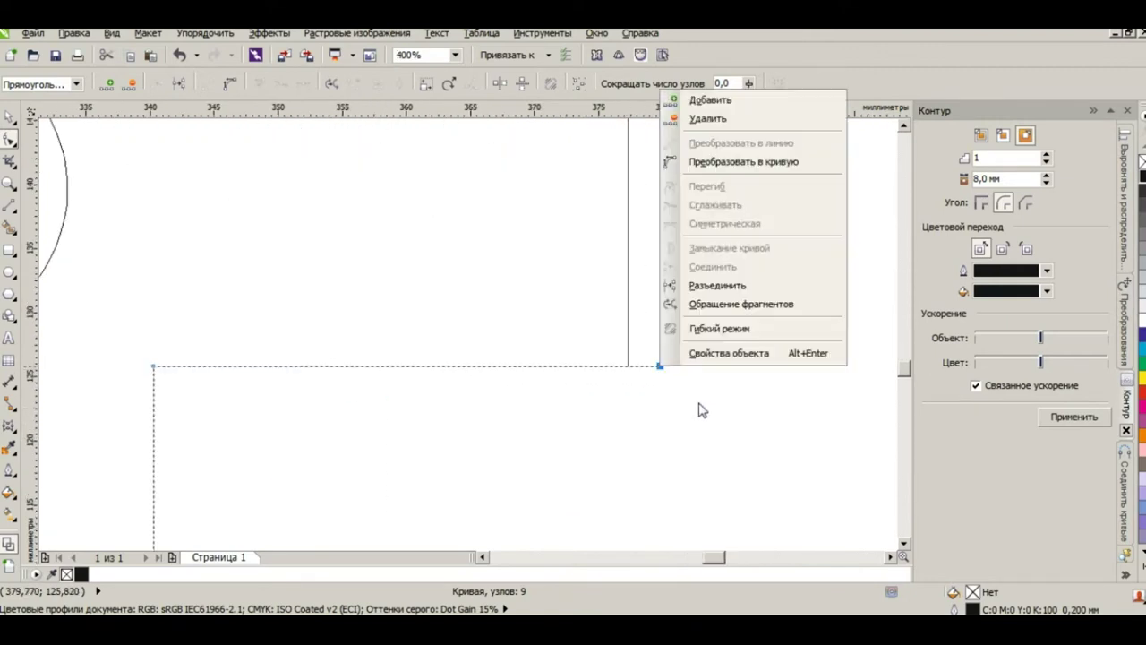
{"action": "left_click", "coordinate": [725, 286]}
Step: Move the loose end node onto the corner and delete the stray end node
{"action": "scroll", "coordinate": [638, 395], "scroll_direction": "up", "scroll_amount": 1}
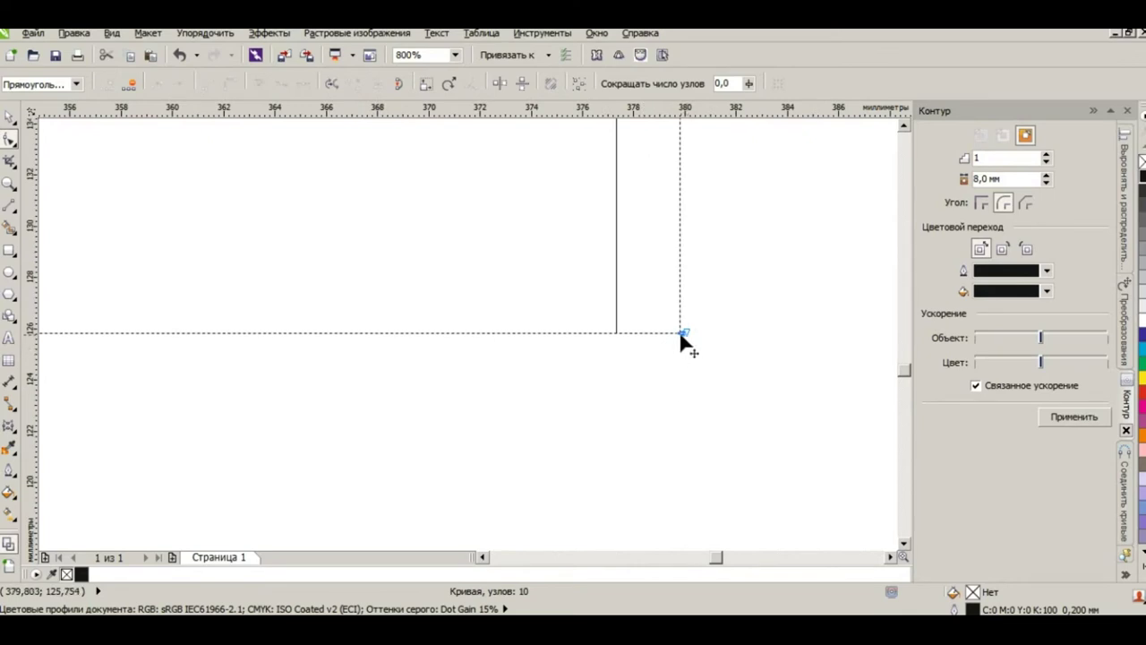
{"action": "left_click_drag", "start_coordinate": [681, 334], "coordinate": [617, 332]}
{"action": "scroll", "coordinate": [618, 444], "scroll_direction": "down", "scroll_amount": 1}
{"action": "left_click", "coordinate": [647, 391]}
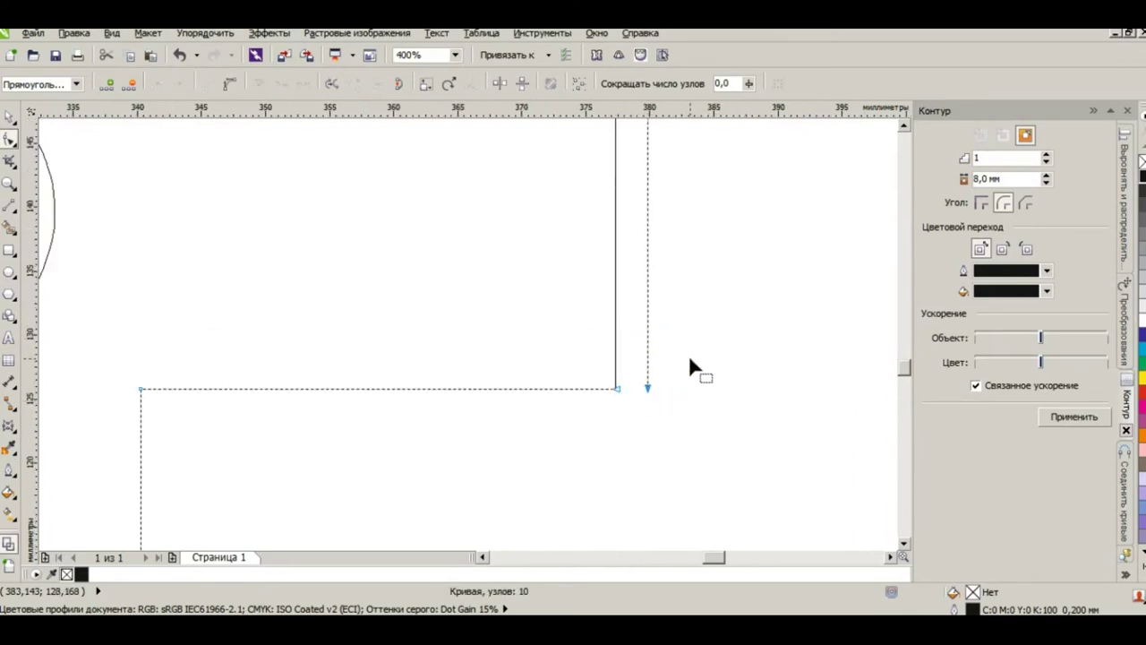
{"action": "key", "text": "Delete"}
Step: Delete the outline's top node and the leftover end node with its short segment
{"action": "scroll", "coordinate": [667, 452], "scroll_direction": "down", "scroll_amount": 3}
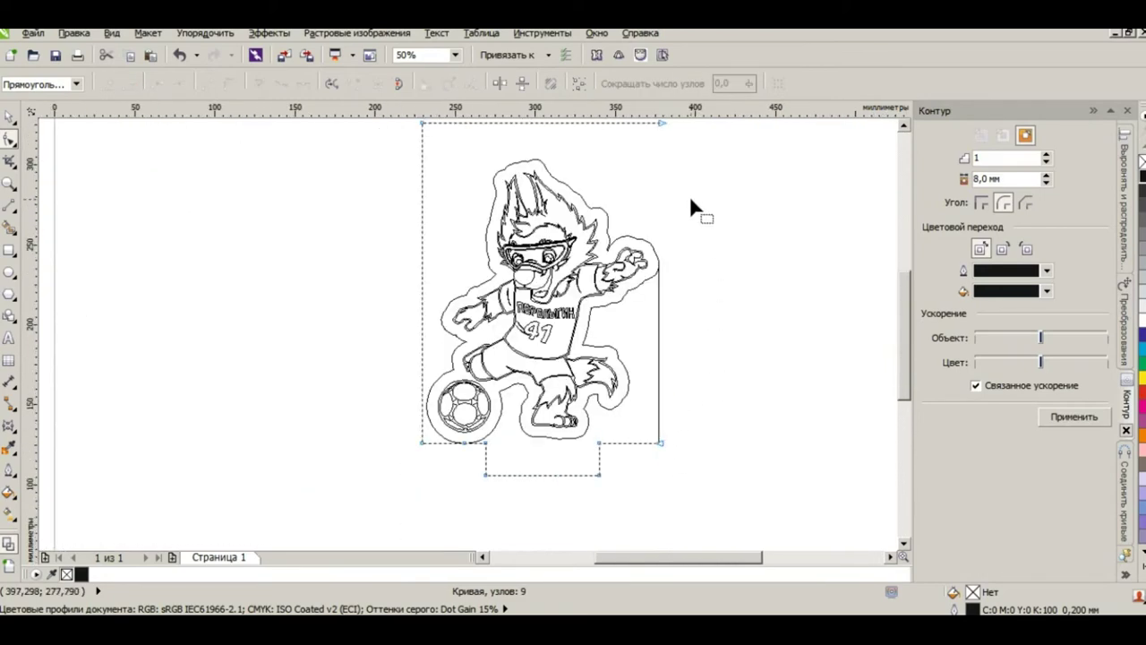
{"action": "scroll", "coordinate": [691, 200], "scroll_direction": "down", "scroll_amount": 1}
{"action": "key", "text": "Delete"}
{"action": "scroll", "coordinate": [582, 349], "scroll_direction": "up", "scroll_amount": 1}
{"action": "scroll", "coordinate": [519, 318], "scroll_direction": "up", "scroll_amount": 1}
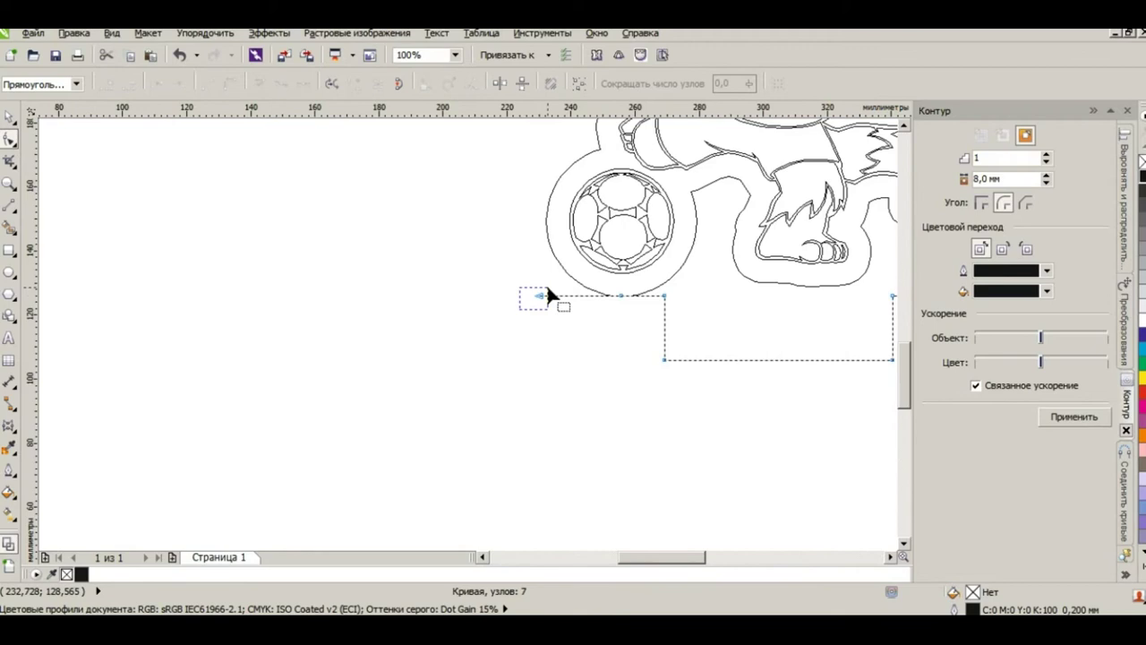
{"action": "key", "text": "Delete"}
{"action": "scroll", "coordinate": [574, 398], "scroll_direction": "down", "scroll_amount": 1}
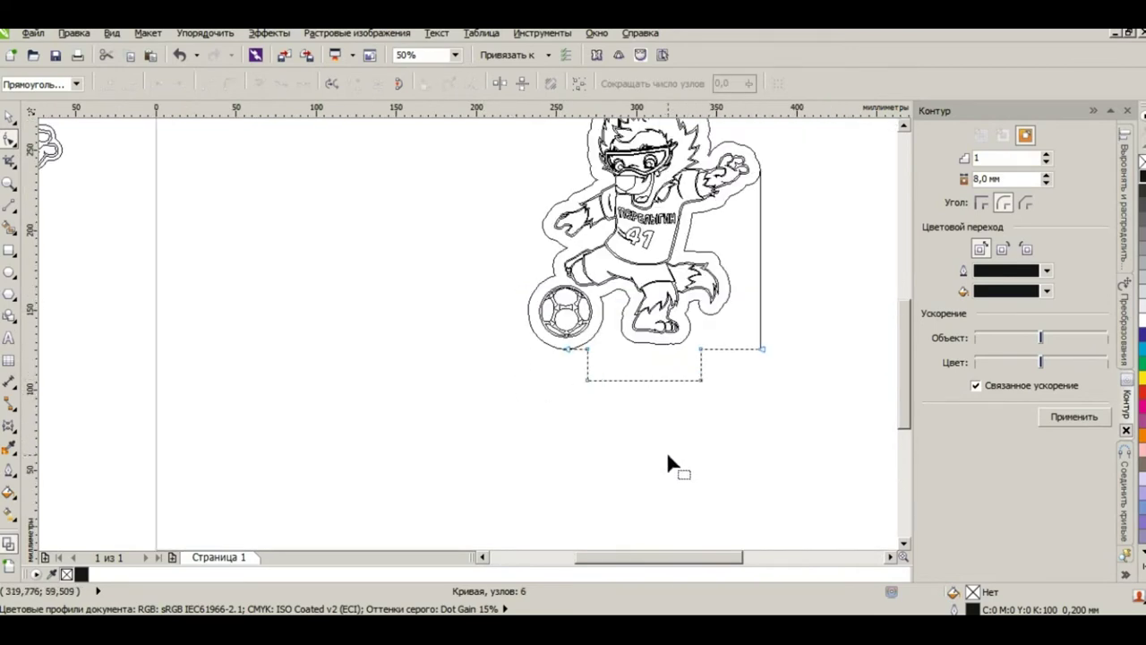
{"action": "scroll", "coordinate": [671, 461], "scroll_direction": "down", "scroll_amount": 1}
Step: Combine the tab outline with the mascot's contour and join the two meeting end nodes
{"action": "key", "text": "space"}
{"action": "scroll", "coordinate": [725, 440], "scroll_direction": "up", "scroll_amount": 1}
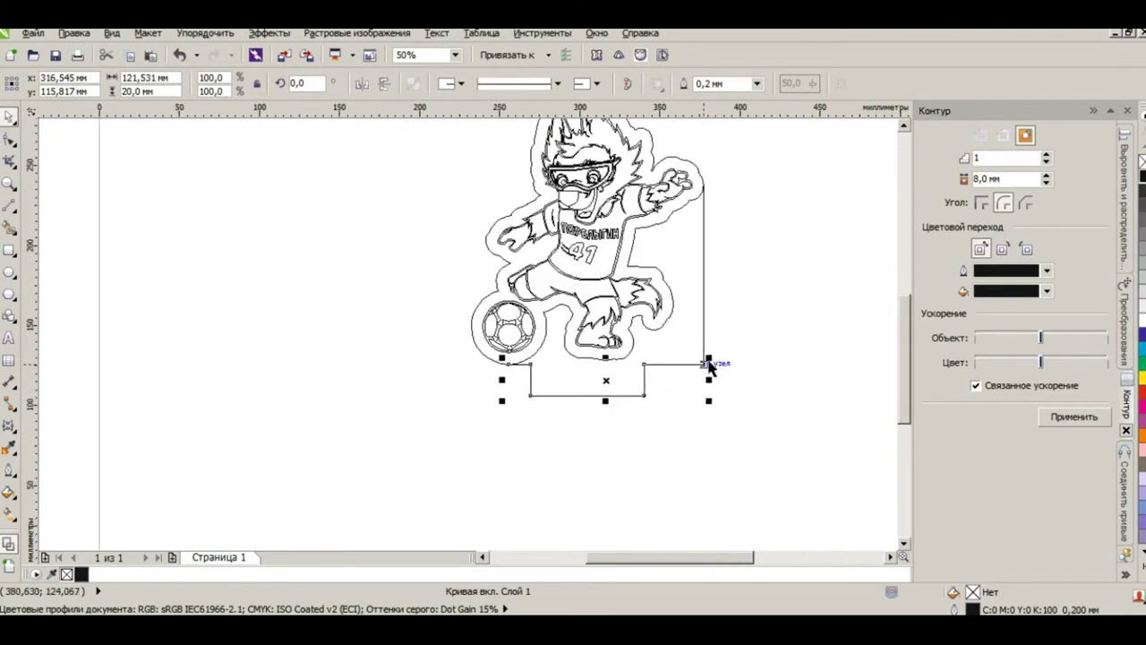
{"action": "left_click", "coordinate": [704, 338], "text": "shift"}
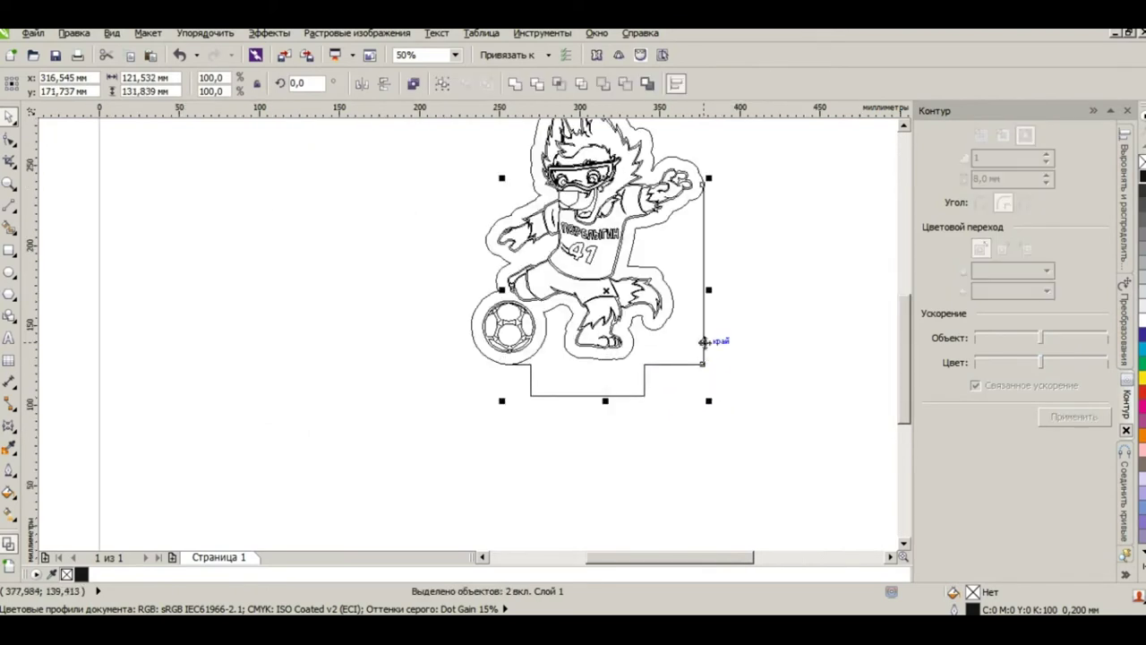
{"action": "left_click", "coordinate": [412, 83]}
{"action": "left_click", "coordinate": [9, 139]}
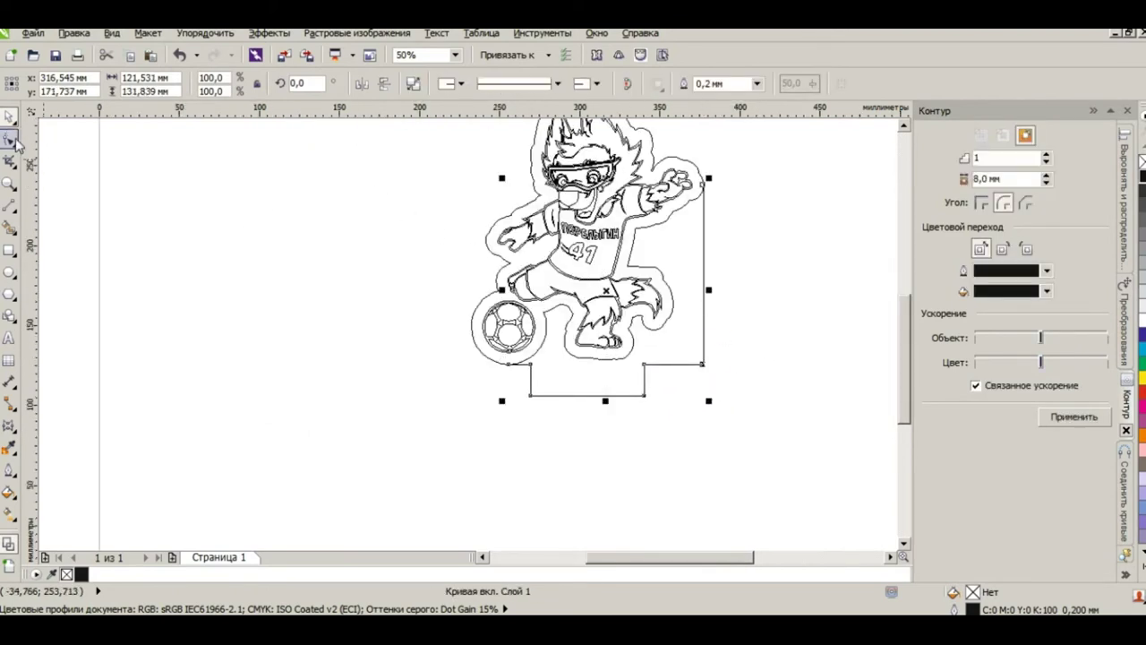
{"action": "left_click_drag", "start_coordinate": [733, 347], "coordinate": [683, 403]}
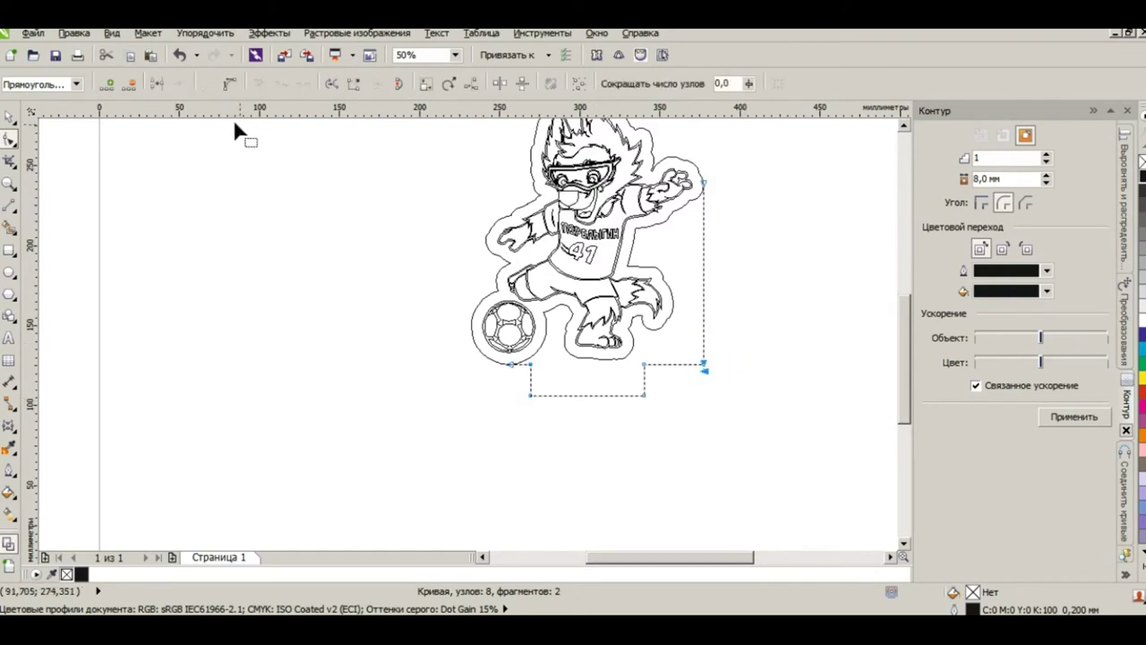
{"action": "left_click", "coordinate": [159, 85]}
Step: Delete the lower-right corner node and reshape the diagonal segment toward the corner
{"action": "left_click", "coordinate": [714, 425]}
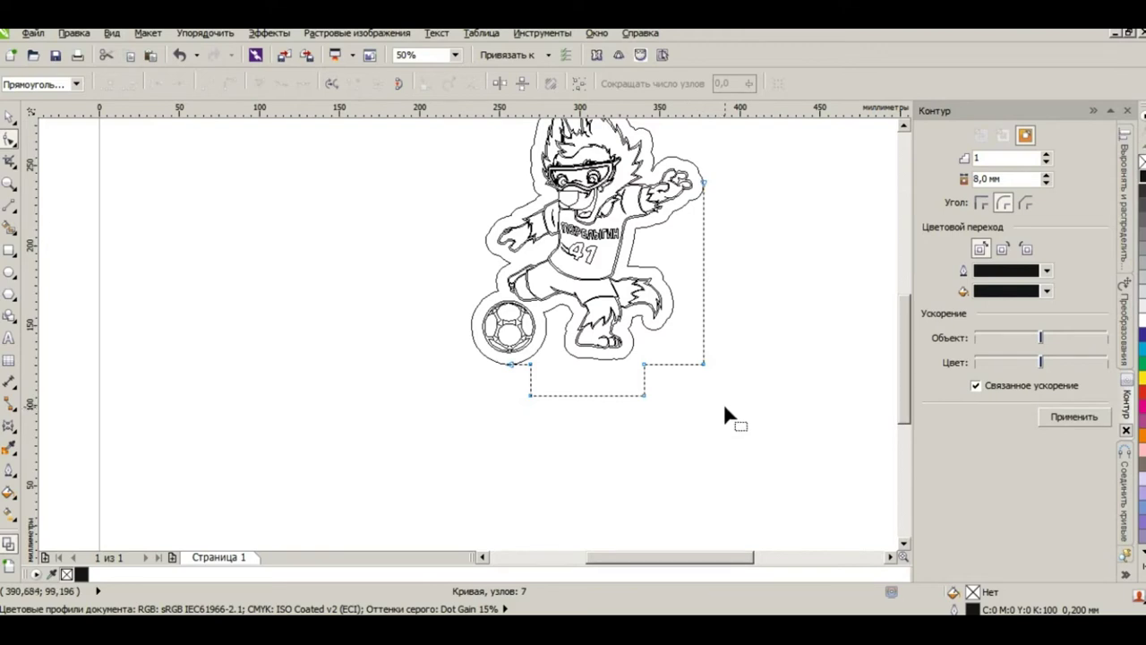
{"action": "left_click_drag", "start_coordinate": [744, 407], "coordinate": [692, 358]}
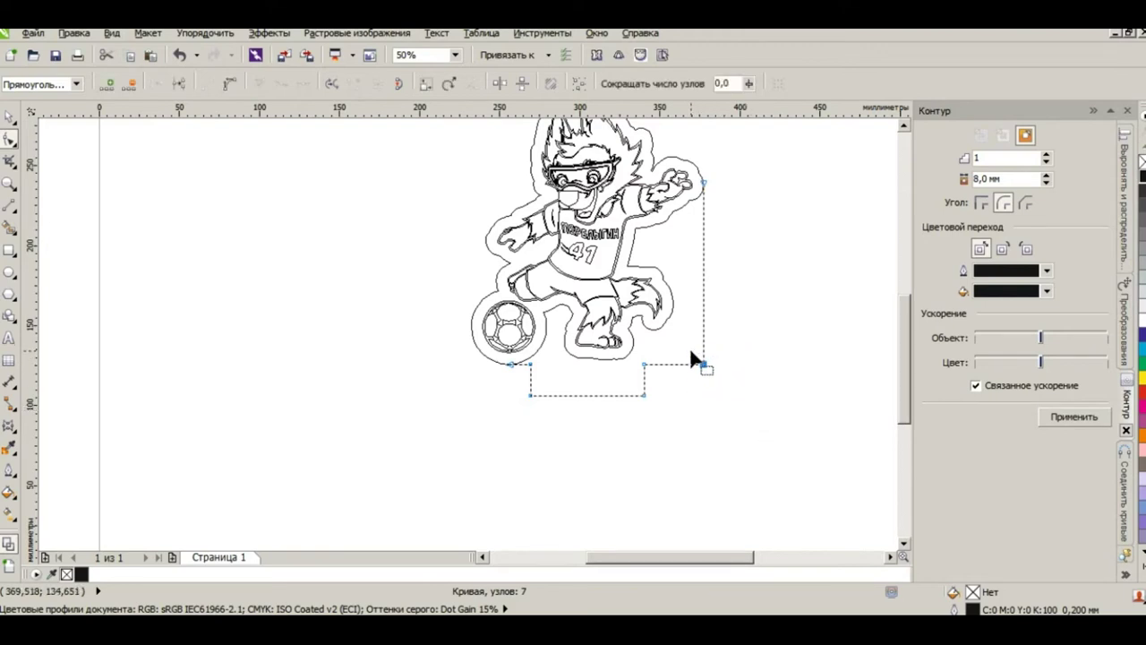
{"action": "key", "text": "Delete"}
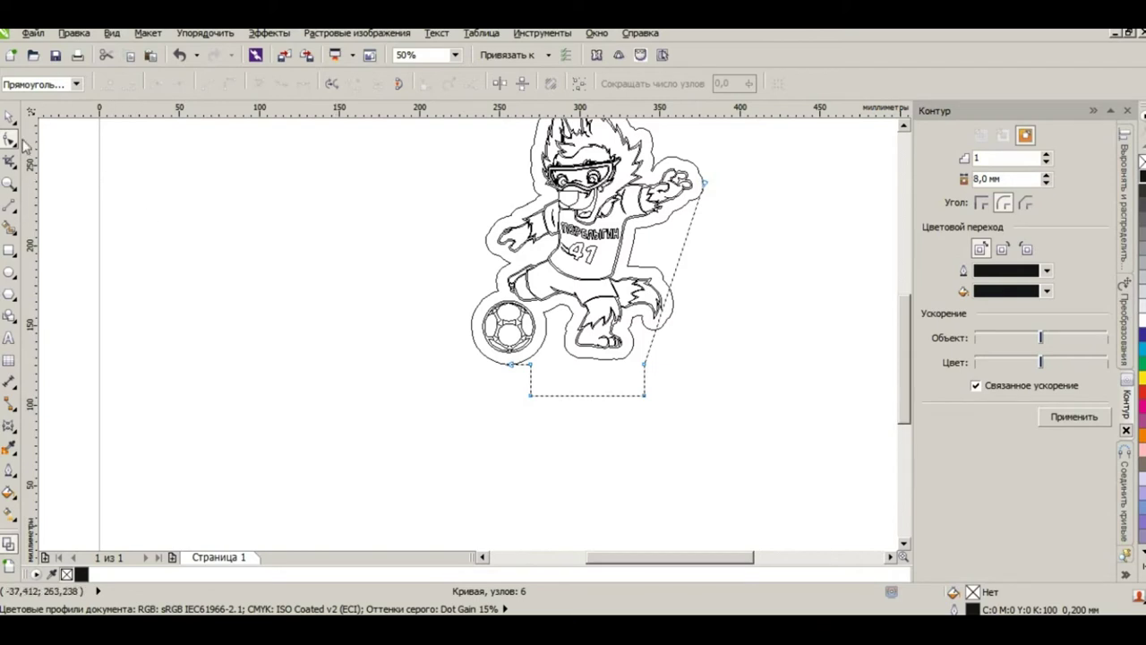
{"action": "left_click_drag", "start_coordinate": [676, 288], "coordinate": [687, 321]}
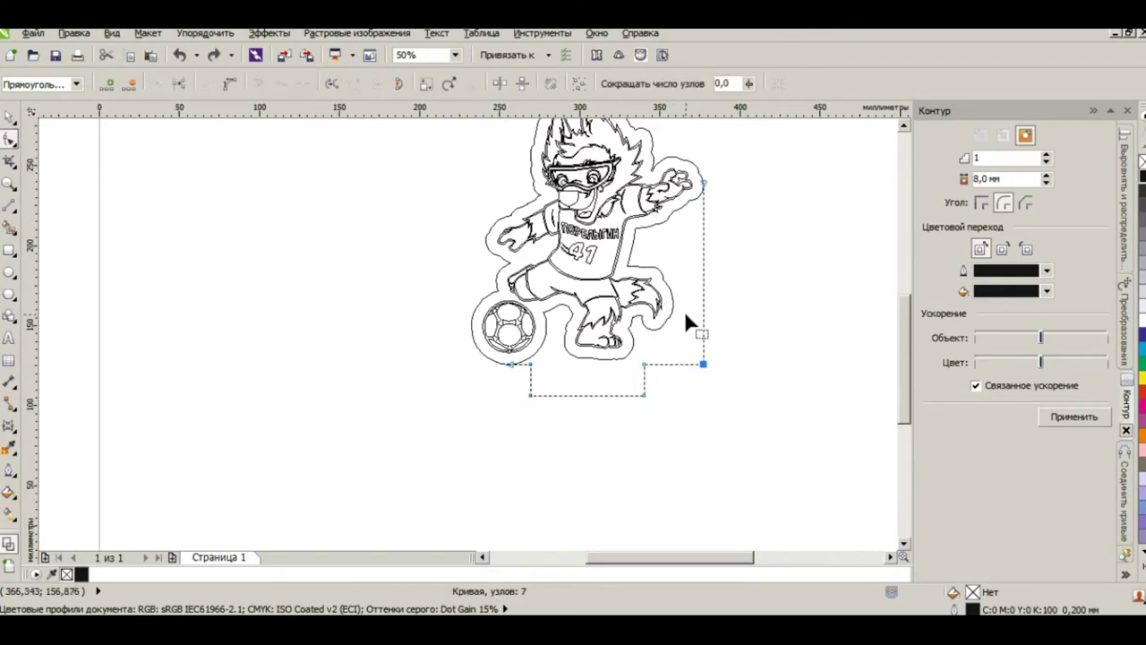
{"action": "scroll", "coordinate": [713, 164], "scroll_direction": "up", "scroll_amount": 2}
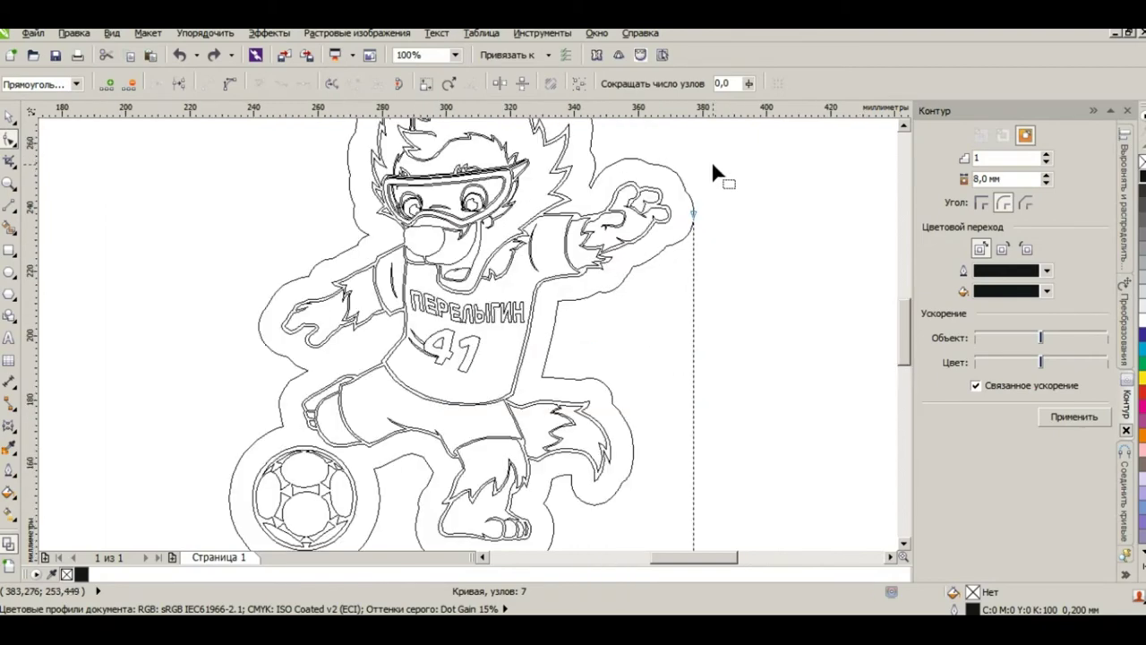
{"action": "scroll", "coordinate": [713, 170], "scroll_direction": "down", "scroll_amount": 2}
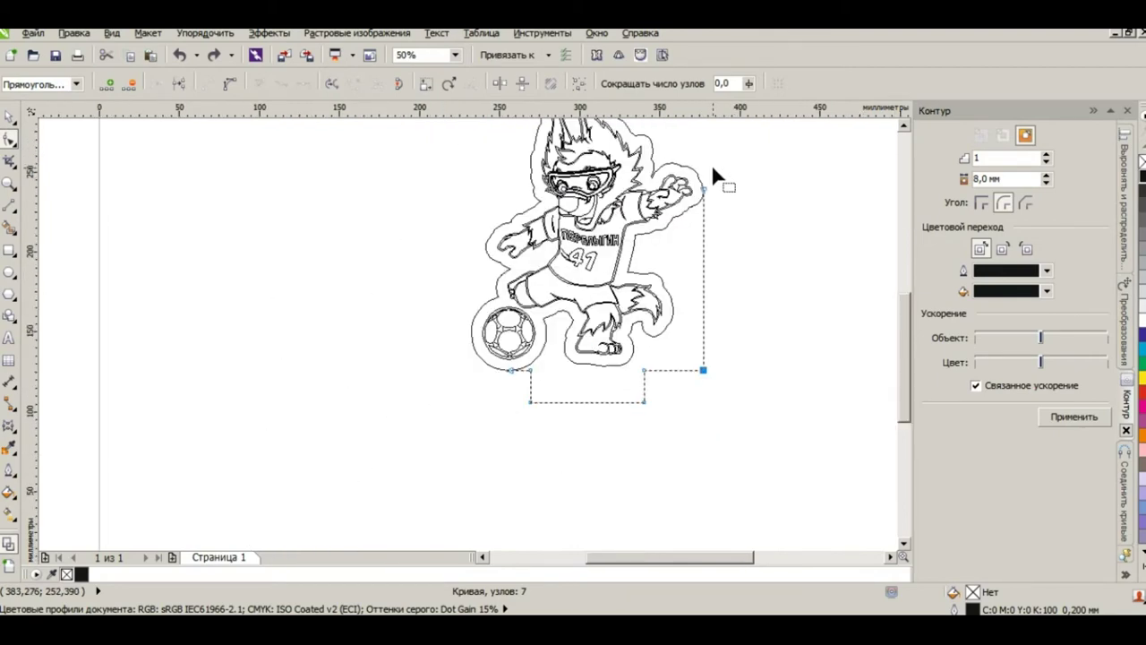
Step: Place a copy of the mascot sticker and tab outline to the left of the page
{"action": "scroll", "coordinate": [716, 171], "scroll_direction": "up", "scroll_amount": 2}
{"action": "scroll", "coordinate": [744, 255], "scroll_direction": "down", "scroll_amount": 2}
{"action": "key", "text": "space"}
{"action": "left_click", "coordinate": [454, 212]}
{"action": "left_click", "coordinate": [631, 273]}
{"action": "scroll", "coordinate": [658, 302], "scroll_direction": "down", "scroll_amount": 1}
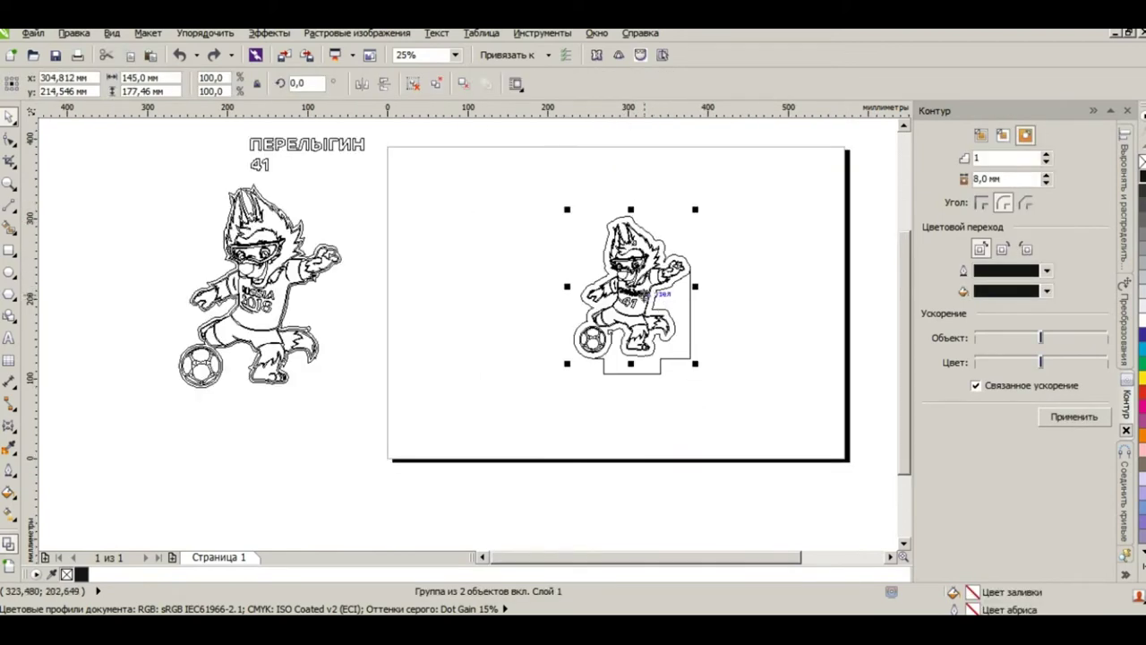
{"action": "left_click_drag", "start_coordinate": [634, 252], "coordinate": [105, 249]}
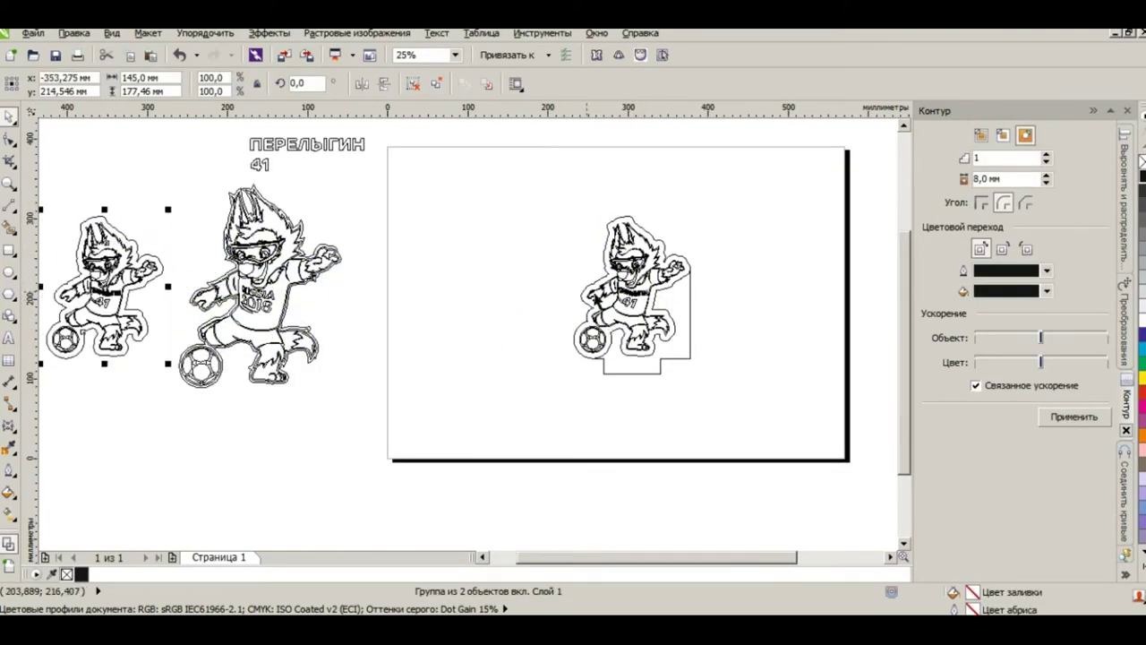
Step: Ungroup the mascot group on the page
{"action": "scroll", "coordinate": [672, 295], "scroll_direction": "up", "scroll_amount": 1}
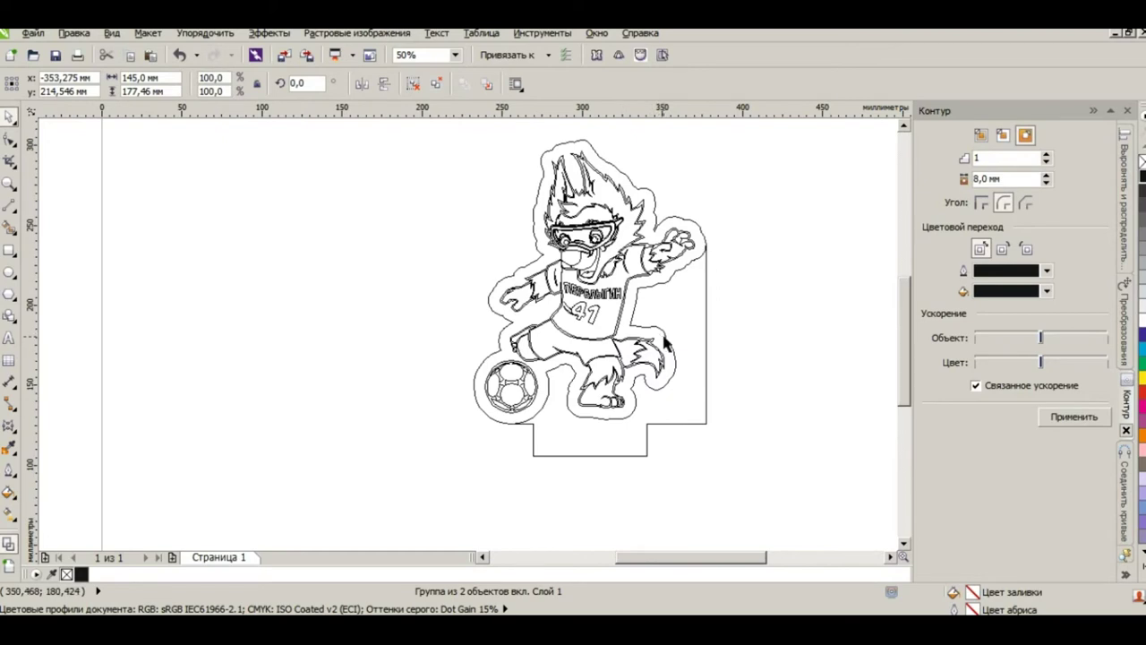
{"action": "left_click", "coordinate": [667, 344]}
{"action": "left_click", "coordinate": [667, 418], "text": "shift"}
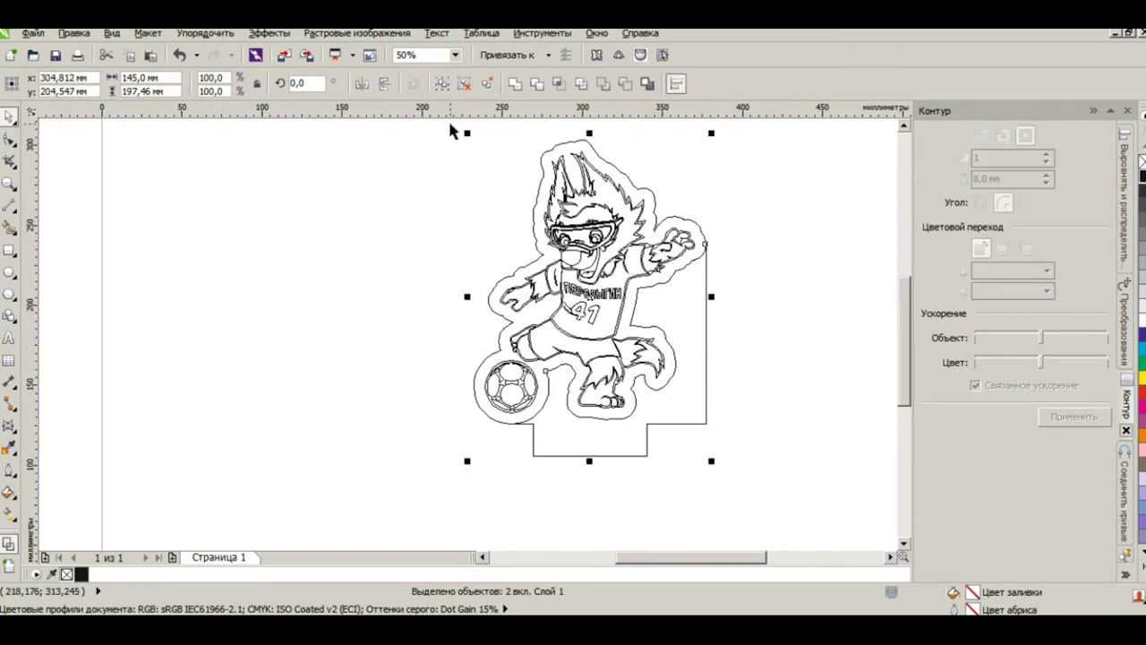
{"action": "left_click", "coordinate": [439, 189]}
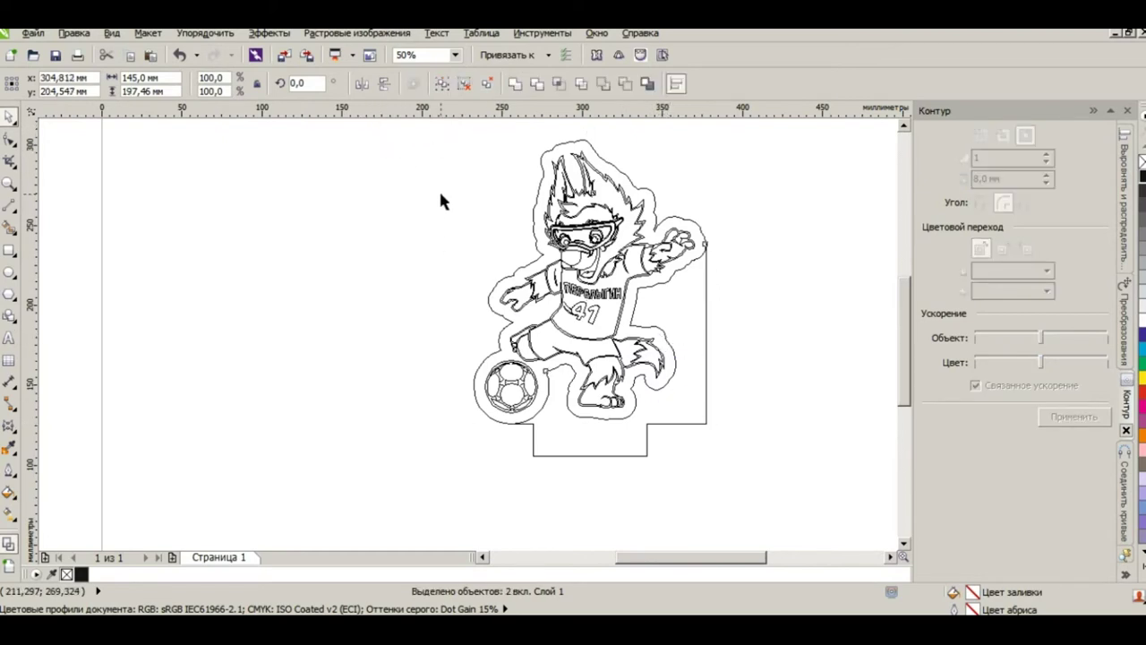
{"action": "left_click", "coordinate": [647, 234]}
{"action": "left_click", "coordinate": [413, 84]}
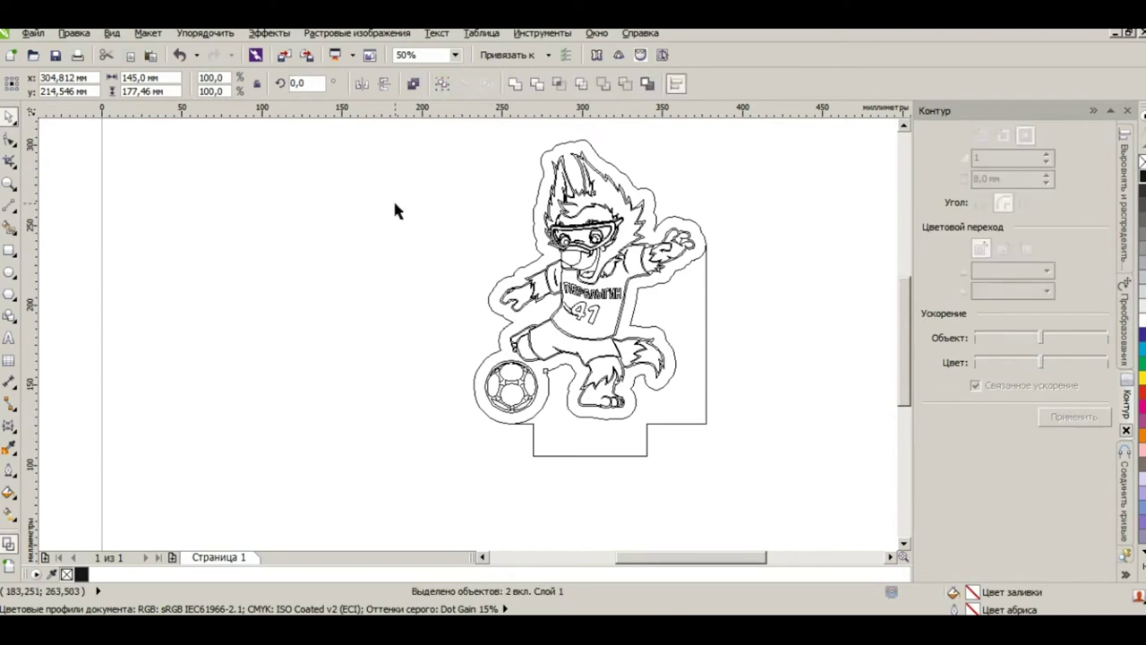
Step: Combine the outer contour curve and the rectangular tab into one curve
{"action": "left_click", "coordinate": [396, 211]}
{"action": "left_click", "coordinate": [653, 204]}
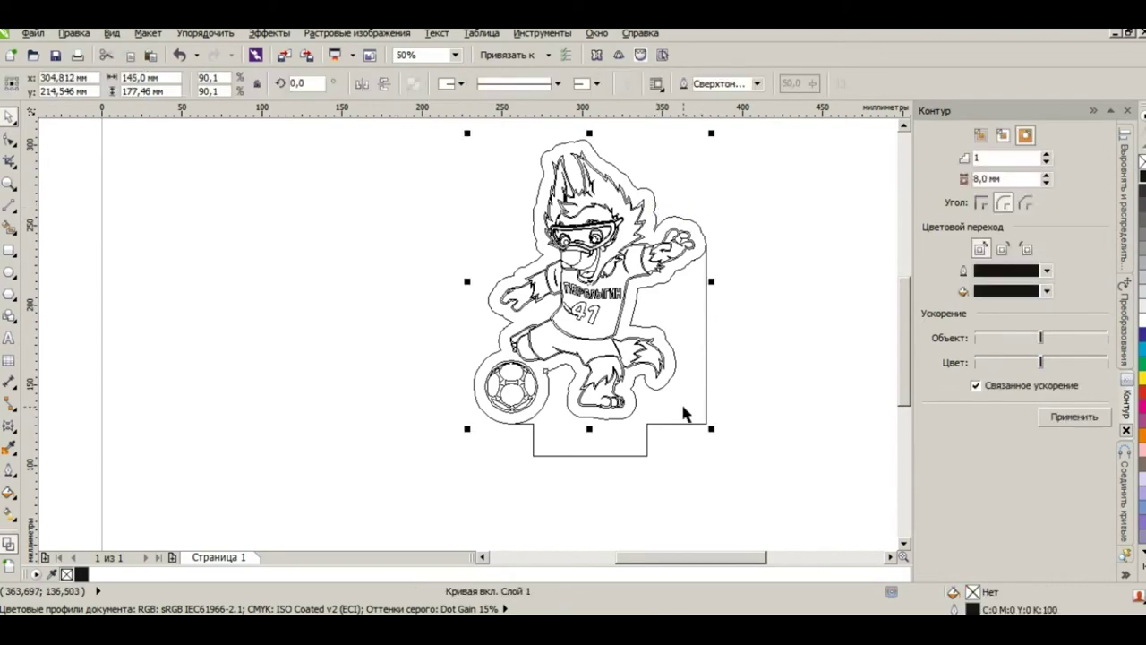
{"action": "left_click", "coordinate": [638, 455], "text": "shift"}
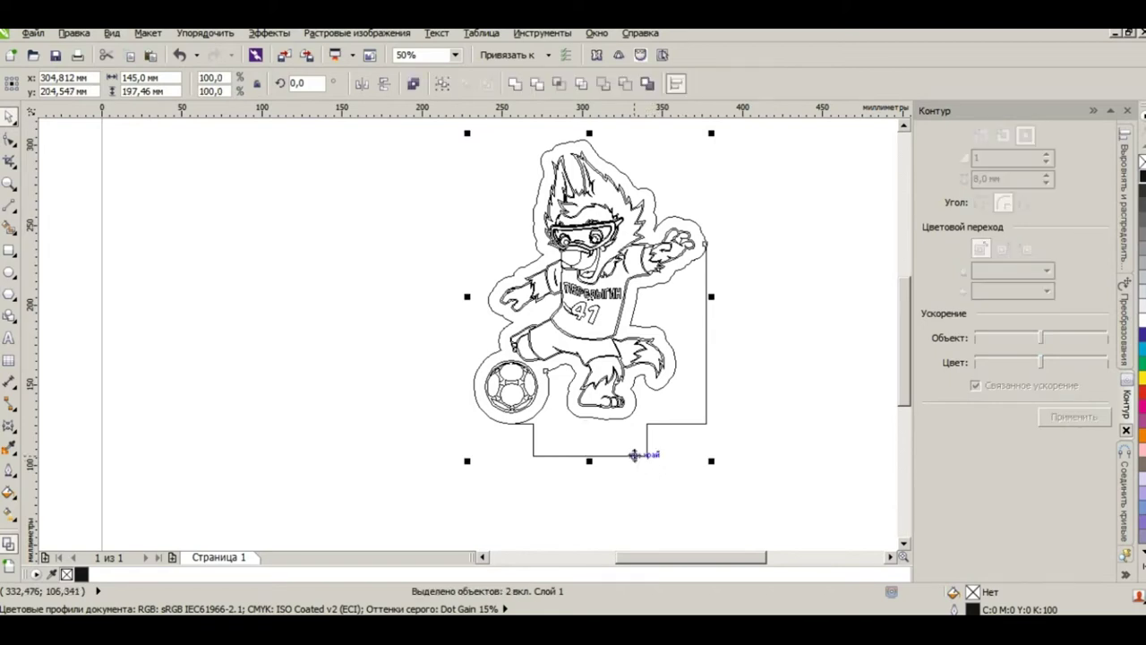
{"action": "left_click", "coordinate": [412, 83]}
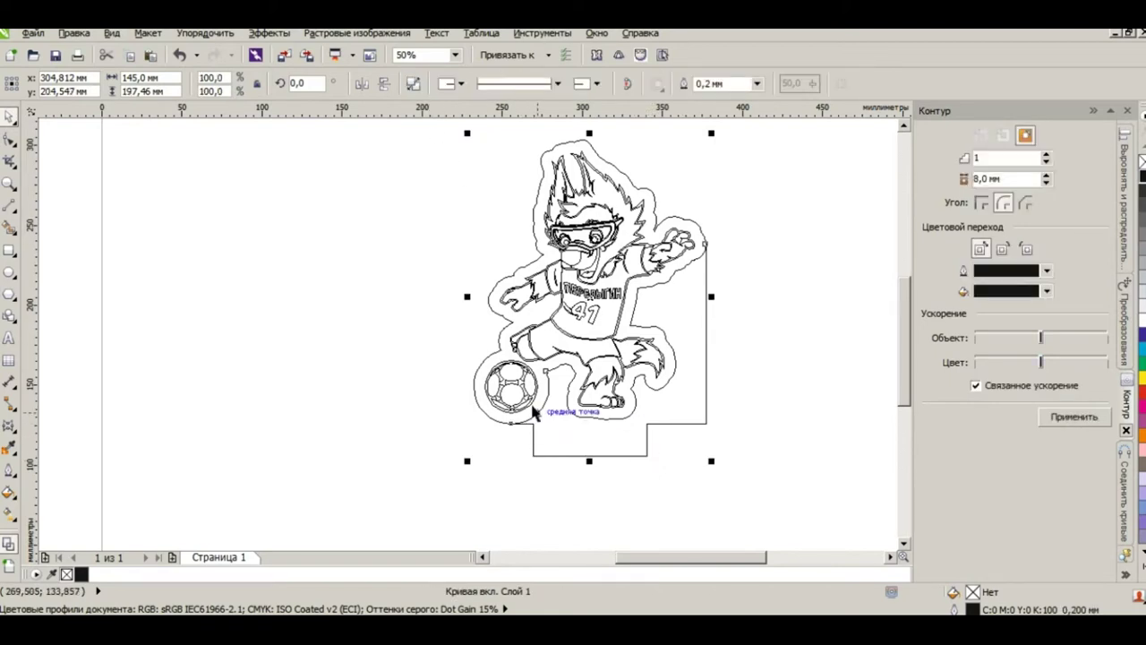
{"action": "left_click", "coordinate": [414, 313]}
Step: Edit the combined curve's nodes with F10, adding a node where the tab edge crosses the outline
{"action": "scroll", "coordinate": [573, 148], "scroll_direction": "up", "scroll_amount": 3}
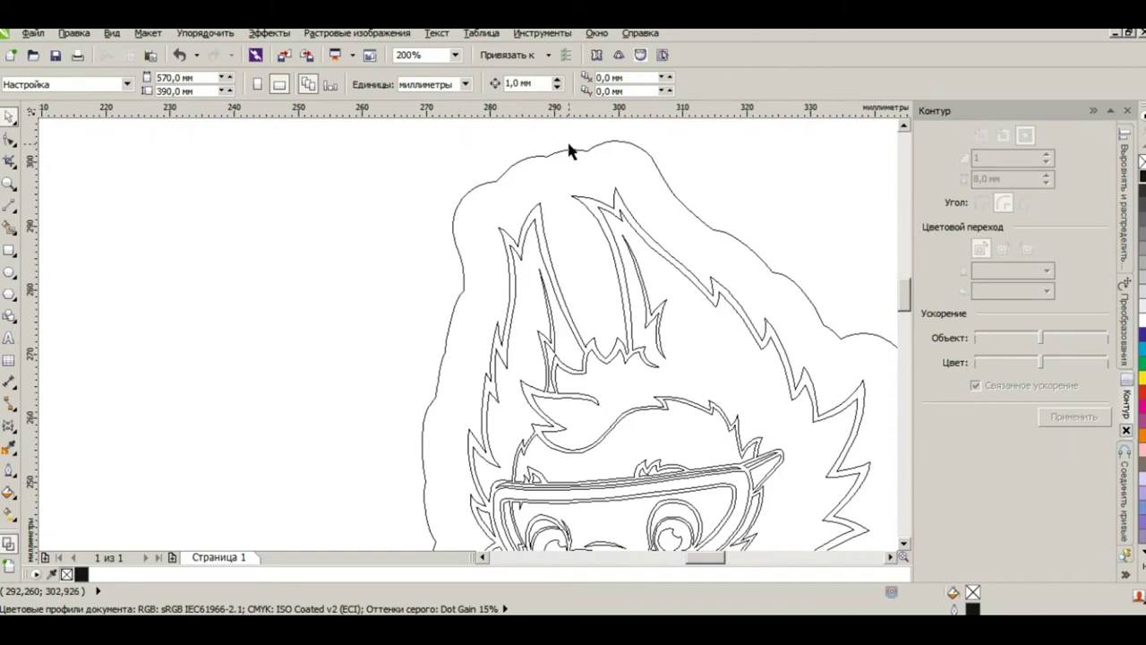
{"action": "scroll", "coordinate": [570, 153], "scroll_direction": "down", "scroll_amount": 2}
{"action": "scroll", "coordinate": [860, 400], "scroll_direction": "up", "scroll_amount": 6}
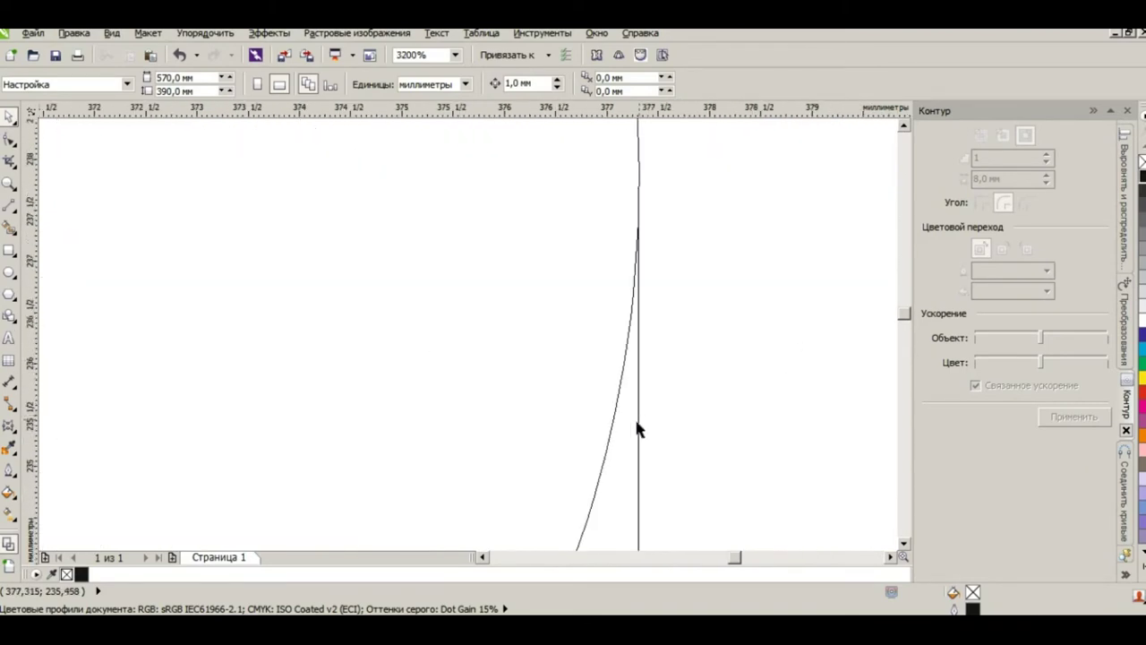
{"action": "left_click", "coordinate": [612, 433]}
{"action": "key", "text": "F10"}
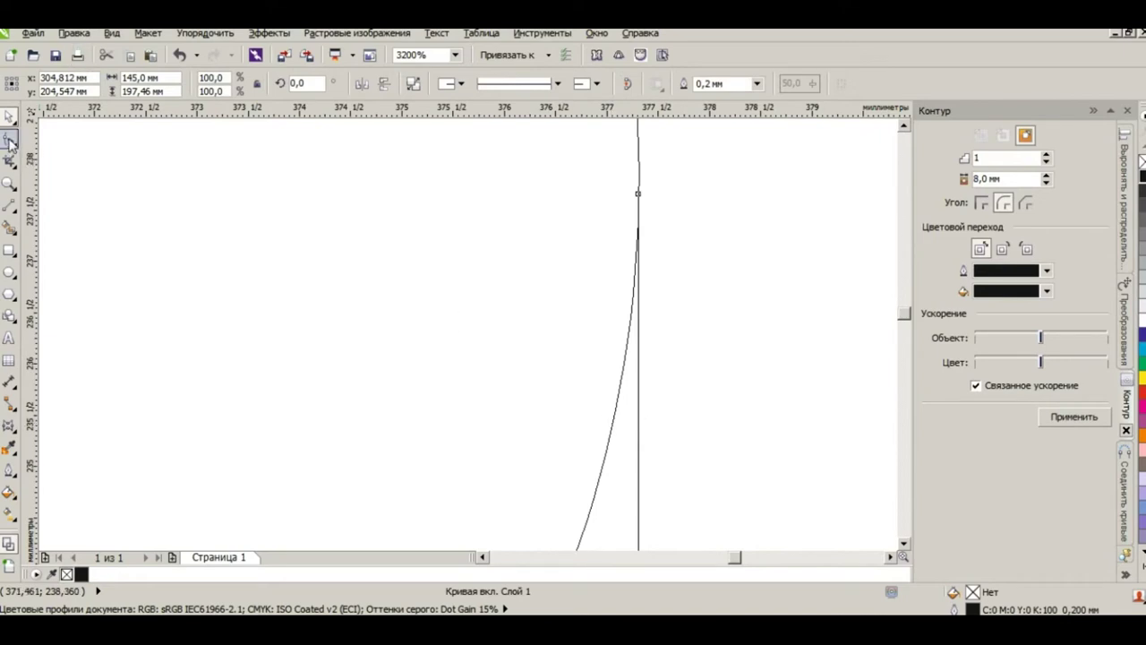
{"action": "scroll", "coordinate": [624, 181], "scroll_direction": "up", "scroll_amount": 2}
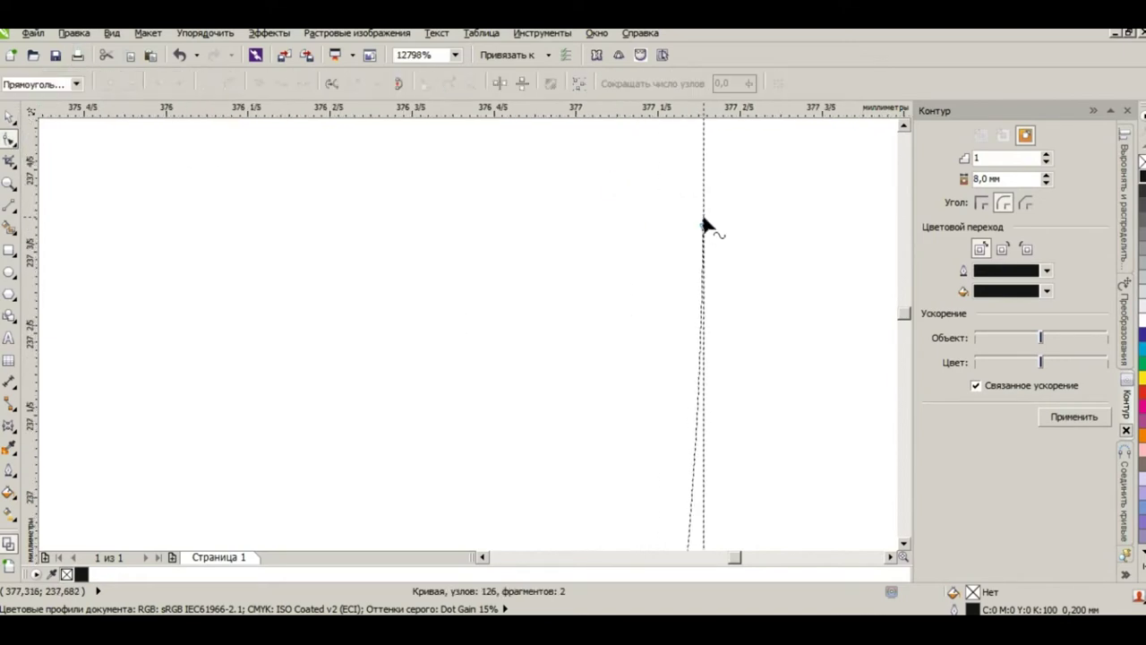
{"action": "double_click", "coordinate": [703, 224]}
Step: Add a second node where the tab meets the outline below the ball
{"action": "scroll", "coordinate": [761, 222], "scroll_direction": "down", "scroll_amount": 8}
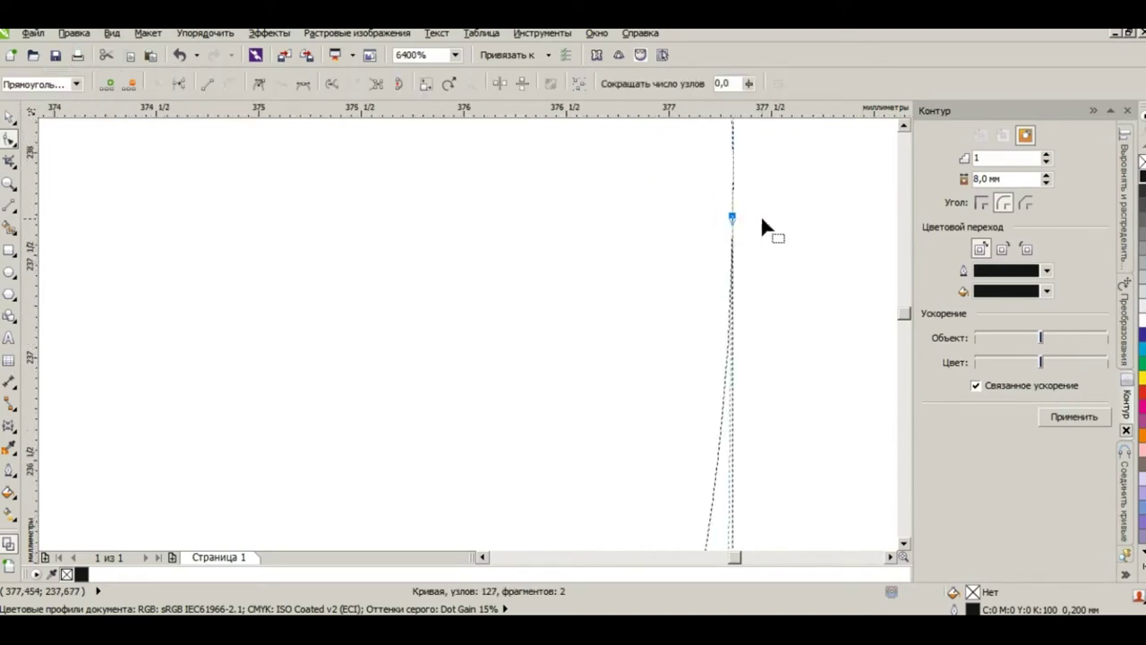
{"action": "scroll", "coordinate": [616, 388], "scroll_direction": "up", "scroll_amount": 2}
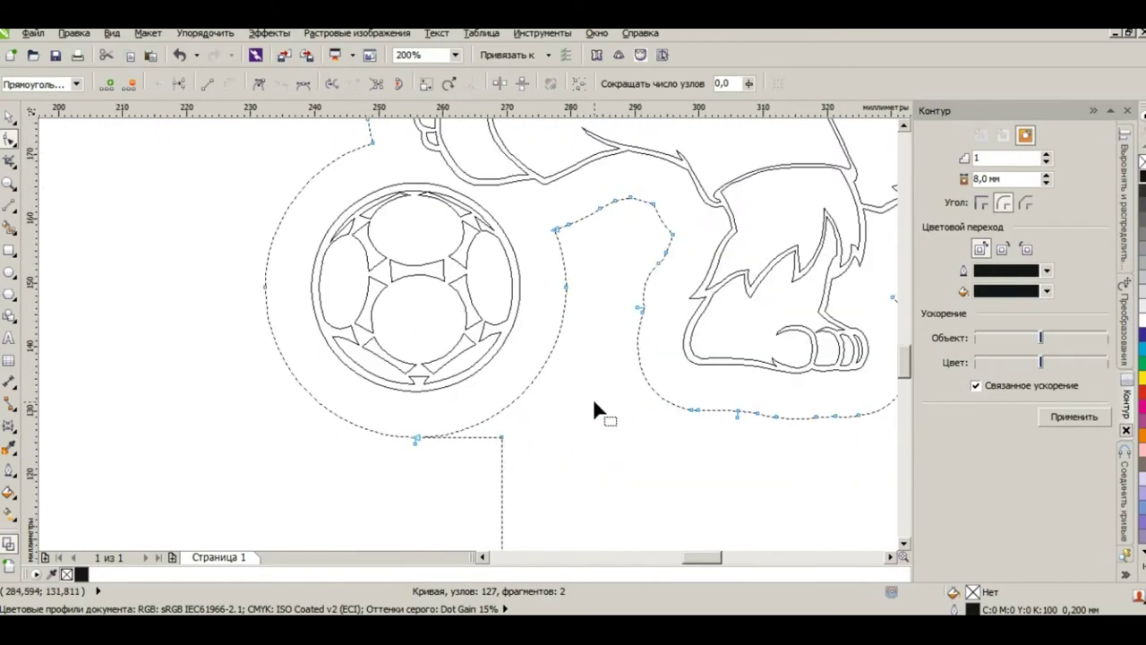
{"action": "scroll", "coordinate": [417, 442], "scroll_direction": "up", "scroll_amount": 4}
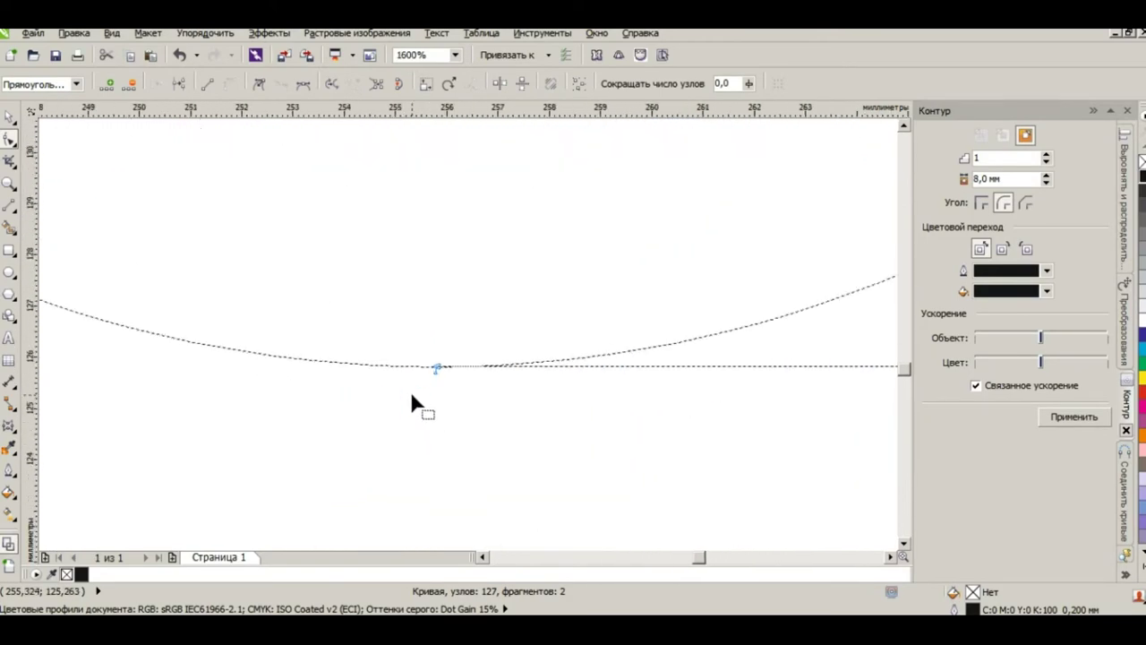
{"action": "scroll", "coordinate": [467, 346], "scroll_direction": "up", "scroll_amount": 2}
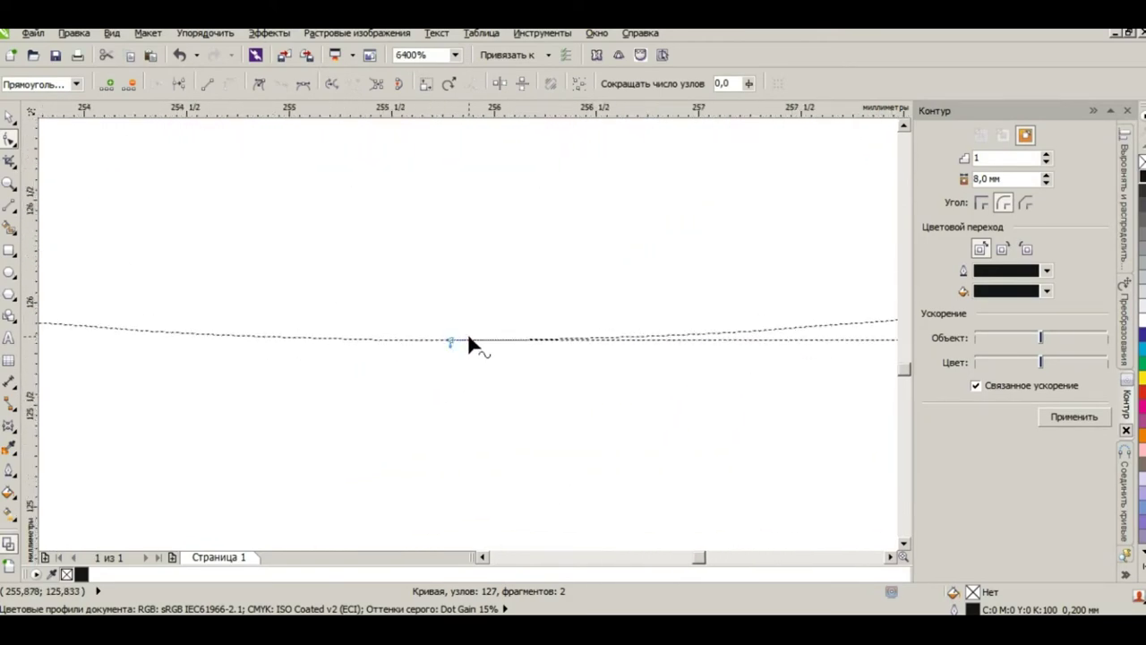
{"action": "double_click", "coordinate": [420, 344]}
{"action": "scroll", "coordinate": [415, 358], "scroll_direction": "down", "scroll_amount": 5}
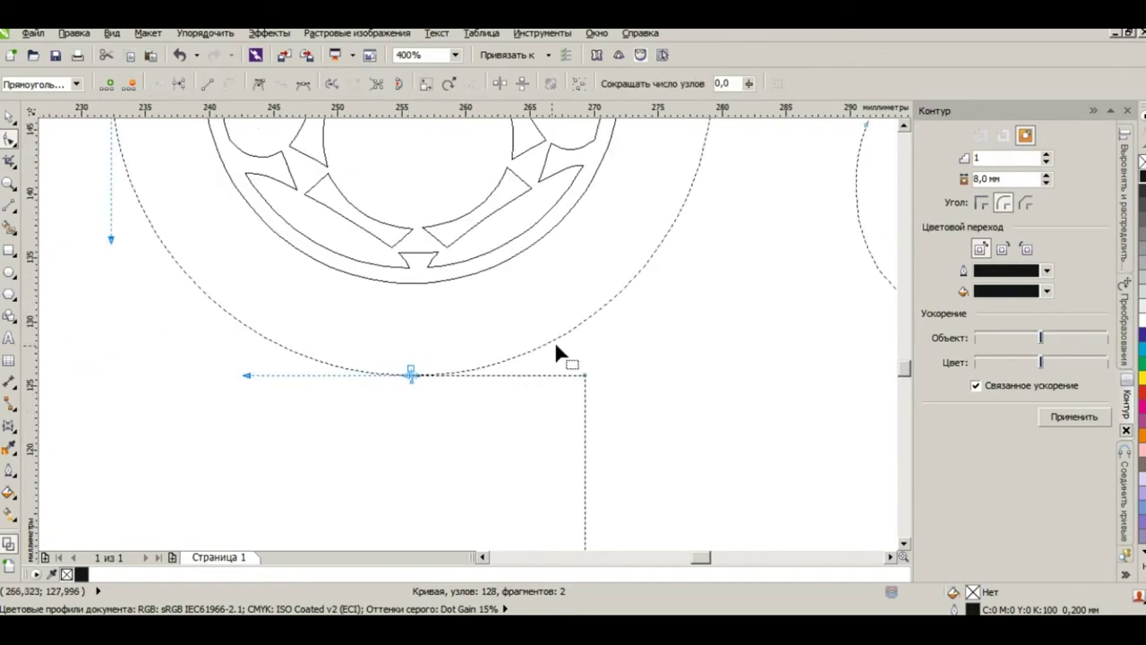
{"action": "scroll", "coordinate": [527, 356], "scroll_direction": "down", "scroll_amount": 2}
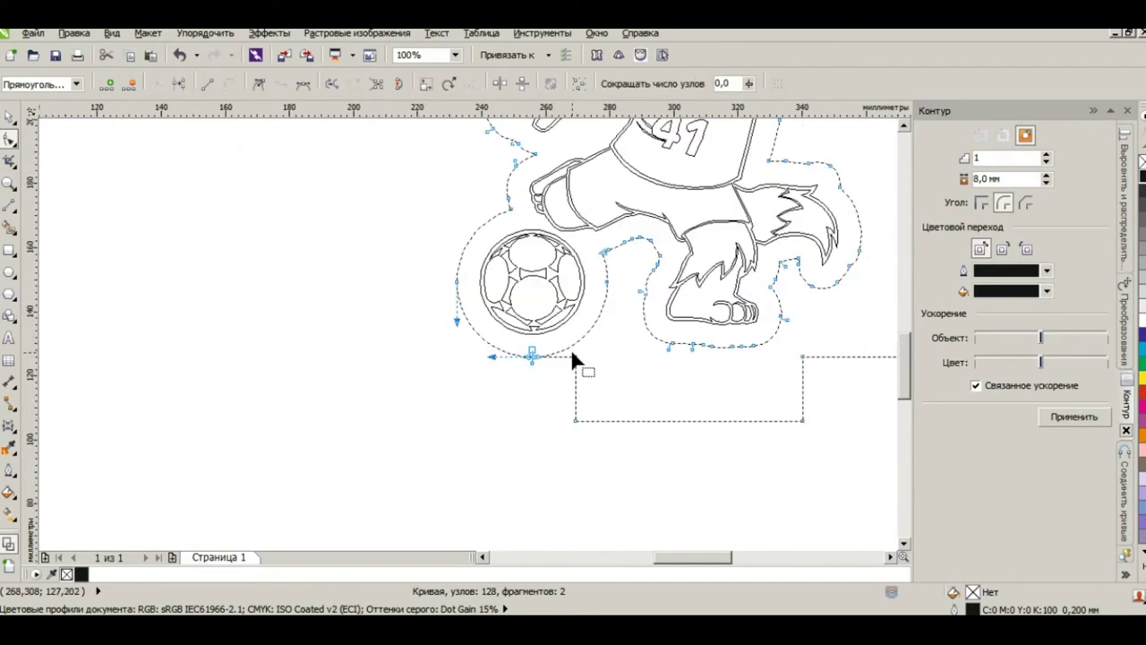
Step: Break the curve apart at the new node and delete the overlapping and dangling nodes
{"action": "right_click", "coordinate": [600, 250]}
{"action": "left_click", "coordinate": [662, 440]}
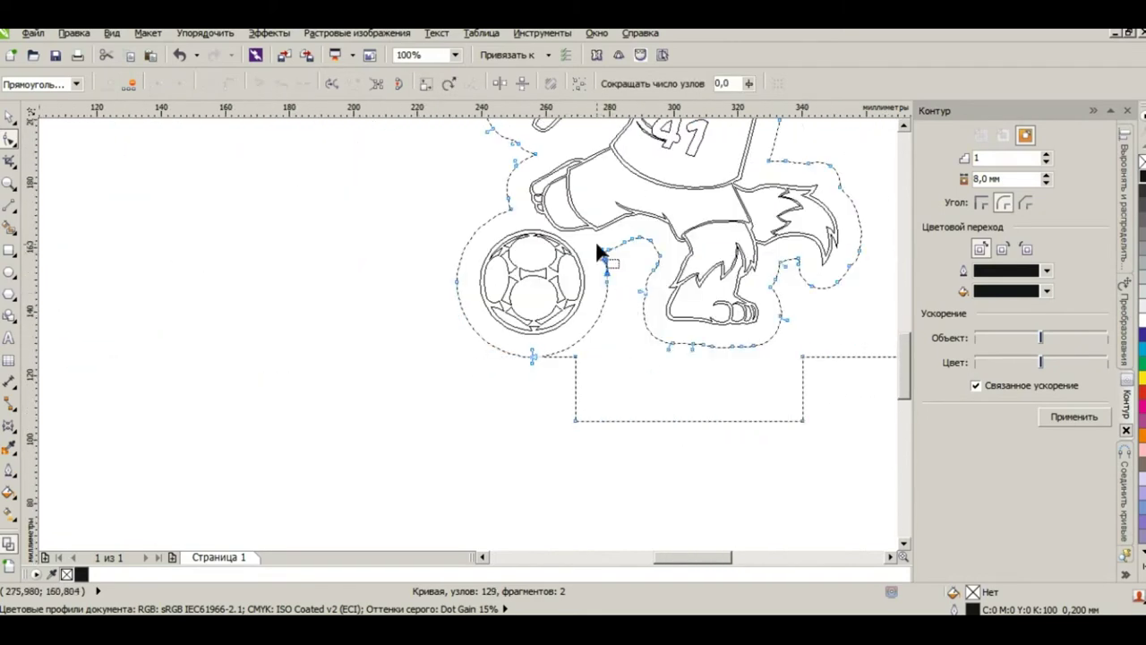
{"action": "key", "text": "Delete"}
{"action": "left_click", "coordinate": [606, 280]}
{"action": "key", "text": "Delete"}
Step: Join the loose end node below the ball to make one continuous curve
{"action": "scroll", "coordinate": [592, 353], "scroll_direction": "up", "scroll_amount": 5}
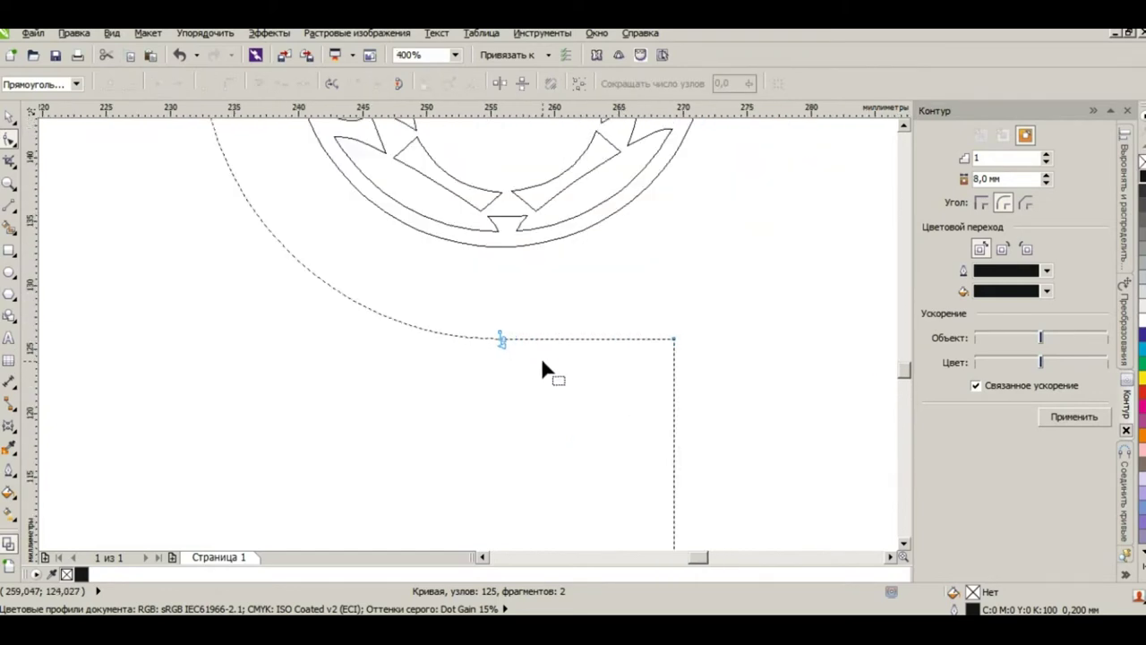
{"action": "left_click", "coordinate": [463, 322]}
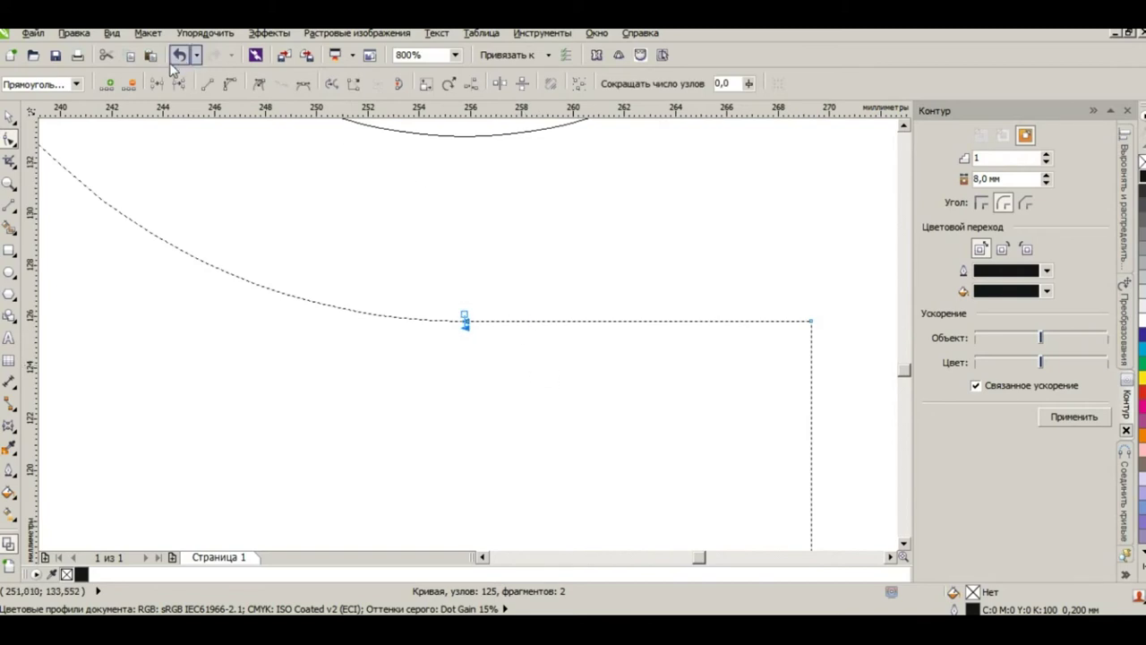
{"action": "left_click", "coordinate": [155, 83]}
{"action": "scroll", "coordinate": [385, 383], "scroll_direction": "down", "scroll_amount": 3}
{"action": "scroll", "coordinate": [385, 383], "scroll_direction": "down", "scroll_amount": 1}
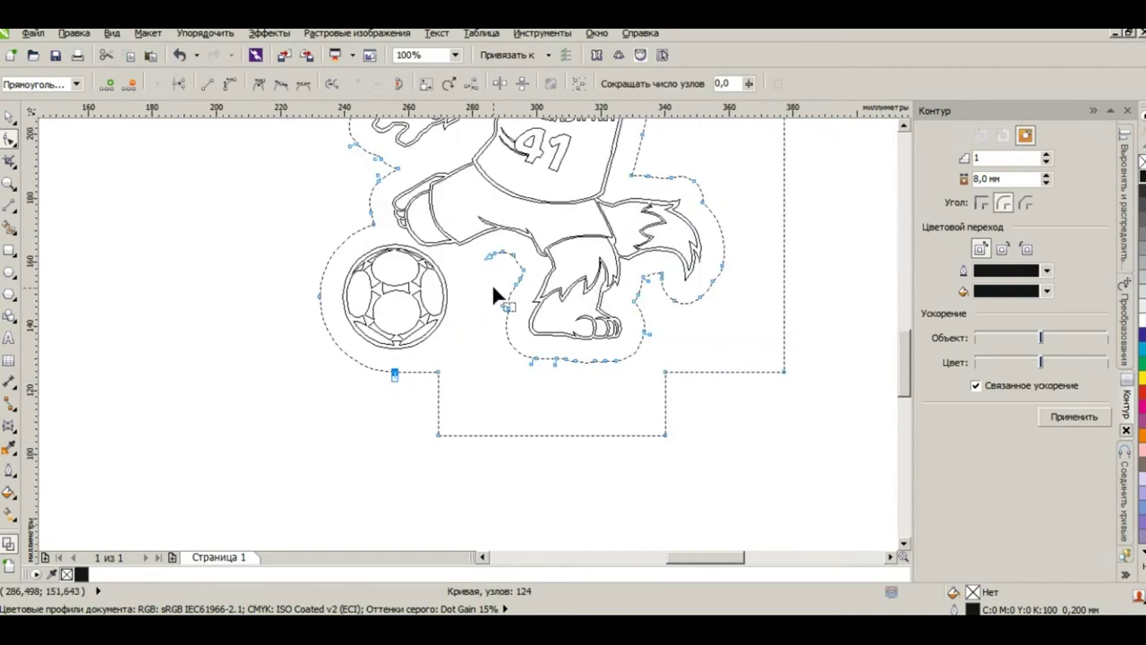
Step: Delete the stray outline nodes between the legs and the curve's loose end node
{"action": "scroll", "coordinate": [484, 269], "scroll_direction": "up", "scroll_amount": 1}
{"action": "left_click_drag", "start_coordinate": [468, 211], "coordinate": [565, 292]}
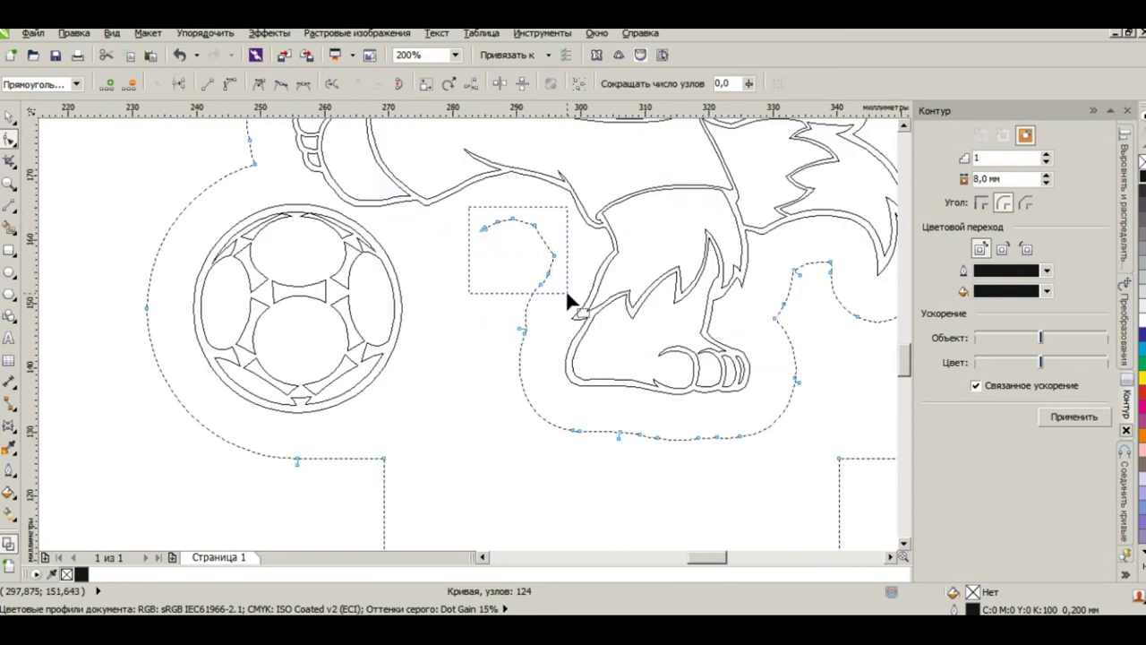
{"action": "key", "text": "Delete"}
{"action": "left_click_drag", "start_coordinate": [494, 260], "coordinate": [708, 427]}
{"action": "key", "text": "Delete"}
Step: Delete the outline piece under the leg and its leftover end segments
{"action": "key", "text": "Delete"}
{"action": "scroll", "coordinate": [568, 468], "scroll_direction": "down", "scroll_amount": 1}
{"action": "scroll", "coordinate": [705, 441], "scroll_direction": "up", "scroll_amount": 1}
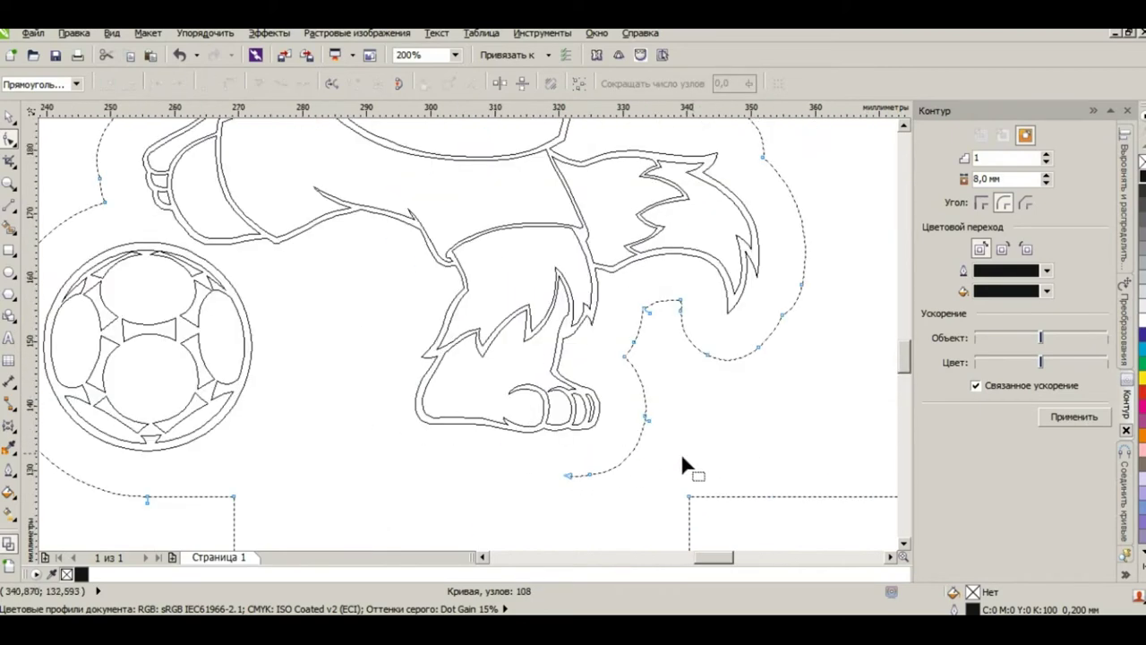
{"action": "left_click_drag", "start_coordinate": [557, 488], "coordinate": [618, 340]}
{"action": "key", "text": "Delete"}
{"action": "key", "text": "Delete"}
{"action": "left_click_drag", "start_coordinate": [624, 294], "coordinate": [699, 333]}
{"action": "key", "text": "Delete"}
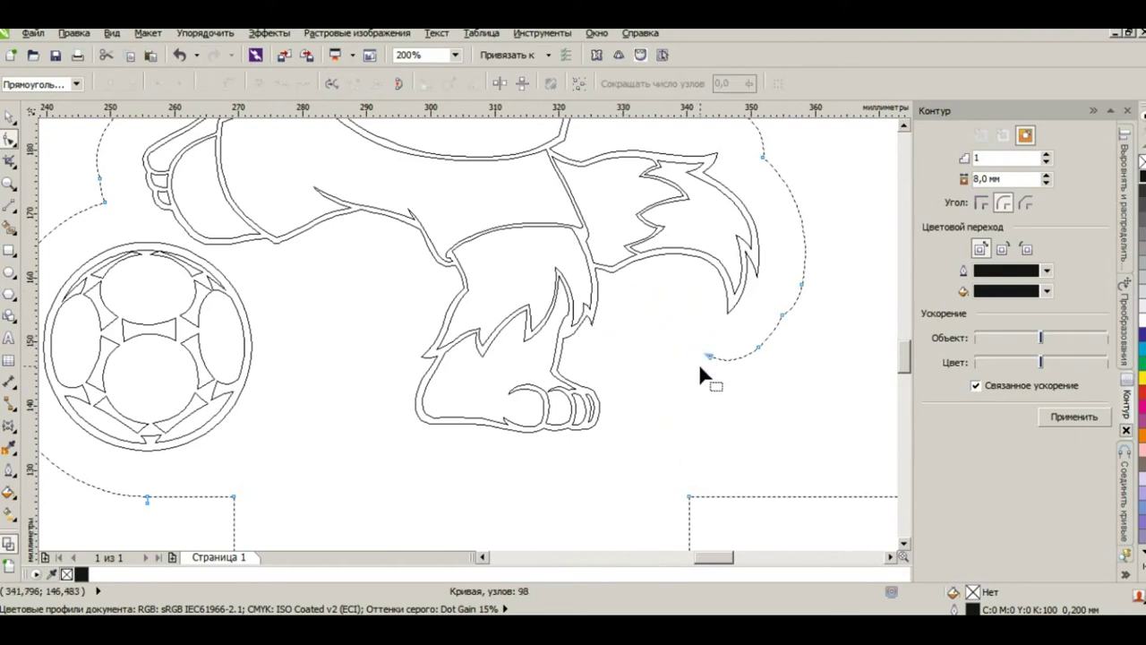
{"action": "left_click_drag", "start_coordinate": [797, 353], "coordinate": [796, 355]}
Step: Delete the end nodes near and beside the tail to shorten the outline
{"action": "key", "text": "Delete"}
{"action": "scroll", "coordinate": [775, 358], "scroll_direction": "down", "scroll_amount": 1}
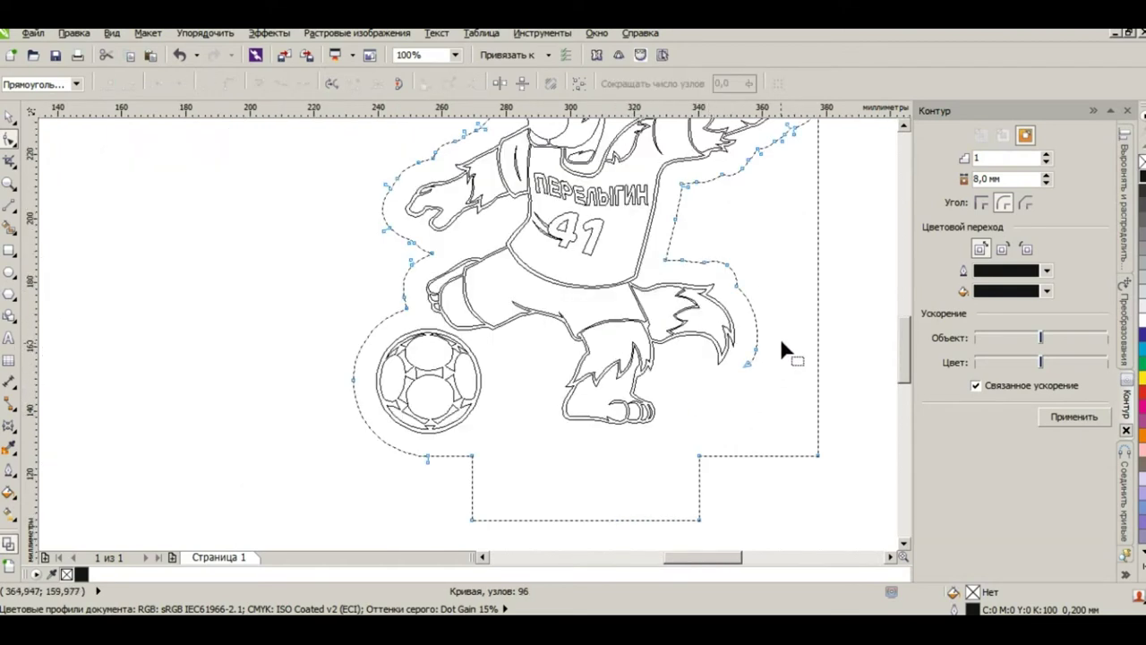
{"action": "scroll", "coordinate": [750, 394], "scroll_direction": "up", "scroll_amount": 1}
{"action": "left_click_drag", "start_coordinate": [750, 354], "coordinate": [761, 309]}
{"action": "key", "text": "Delete"}
{"action": "scroll", "coordinate": [735, 360], "scroll_direction": "down", "scroll_amount": 1}
{"action": "scroll", "coordinate": [712, 358], "scroll_direction": "up", "scroll_amount": 1}
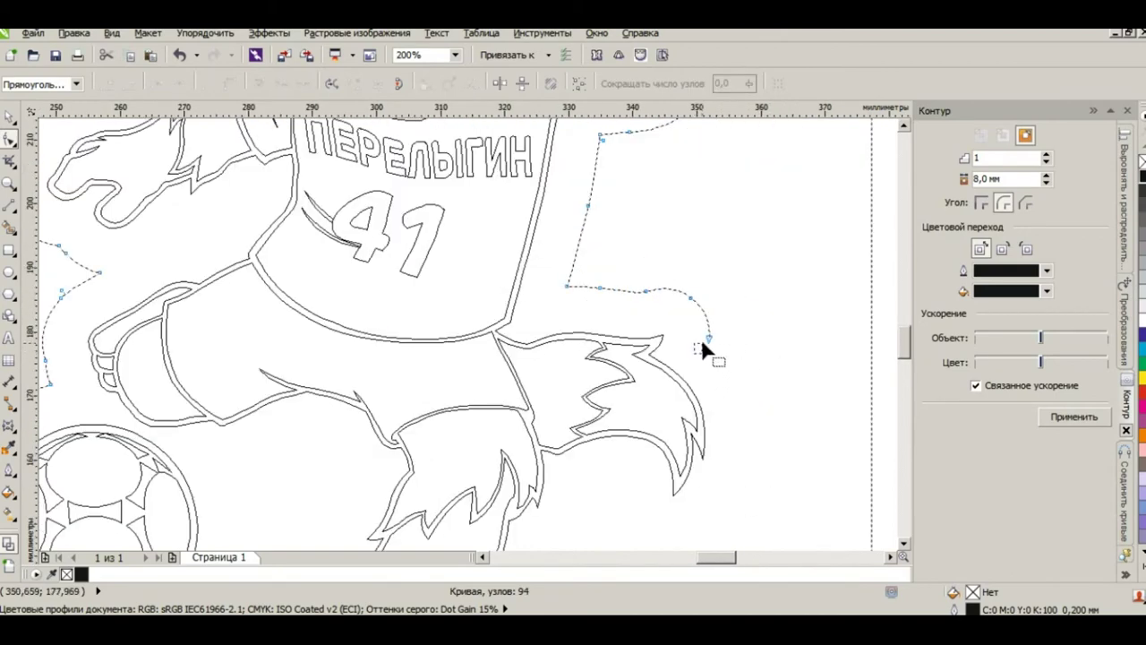
{"action": "left_click_drag", "start_coordinate": [756, 253], "coordinate": [647, 210]}
{"action": "key", "text": "Delete"}
{"action": "key", "text": "Delete"}
Step: Delete the end nodes below the raised hand and the remaining stray nodes
{"action": "scroll", "coordinate": [637, 345], "scroll_direction": "down", "scroll_amount": 1}
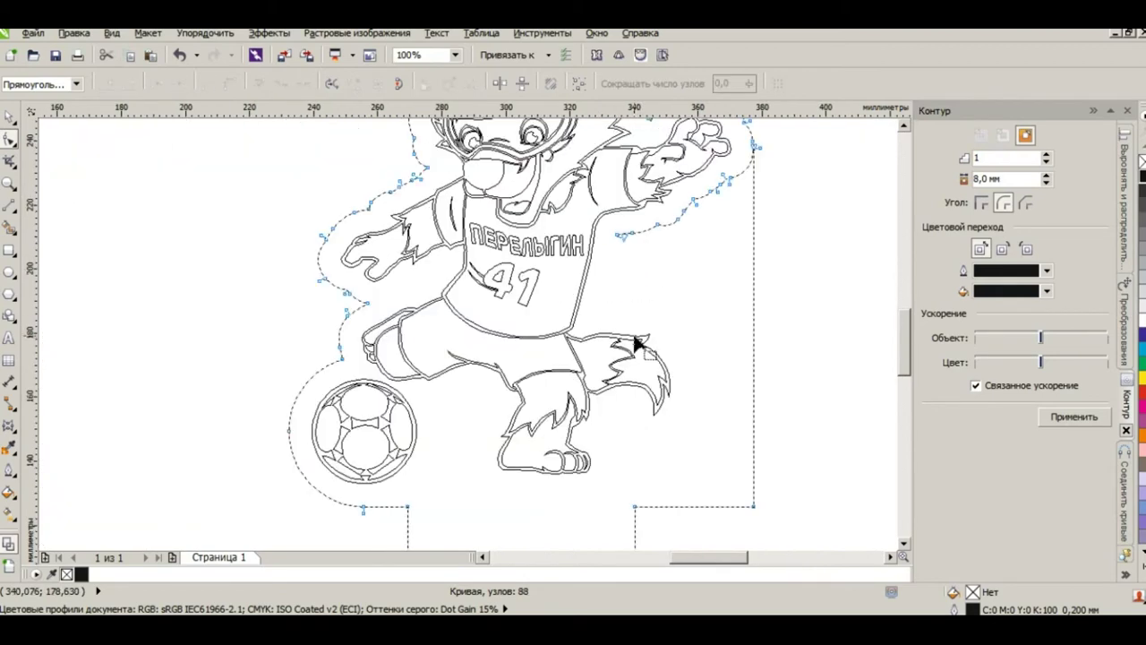
{"action": "scroll", "coordinate": [791, 148], "scroll_direction": "down", "scroll_amount": 1}
{"action": "scroll", "coordinate": [798, 149], "scroll_direction": "up", "scroll_amount": 2}
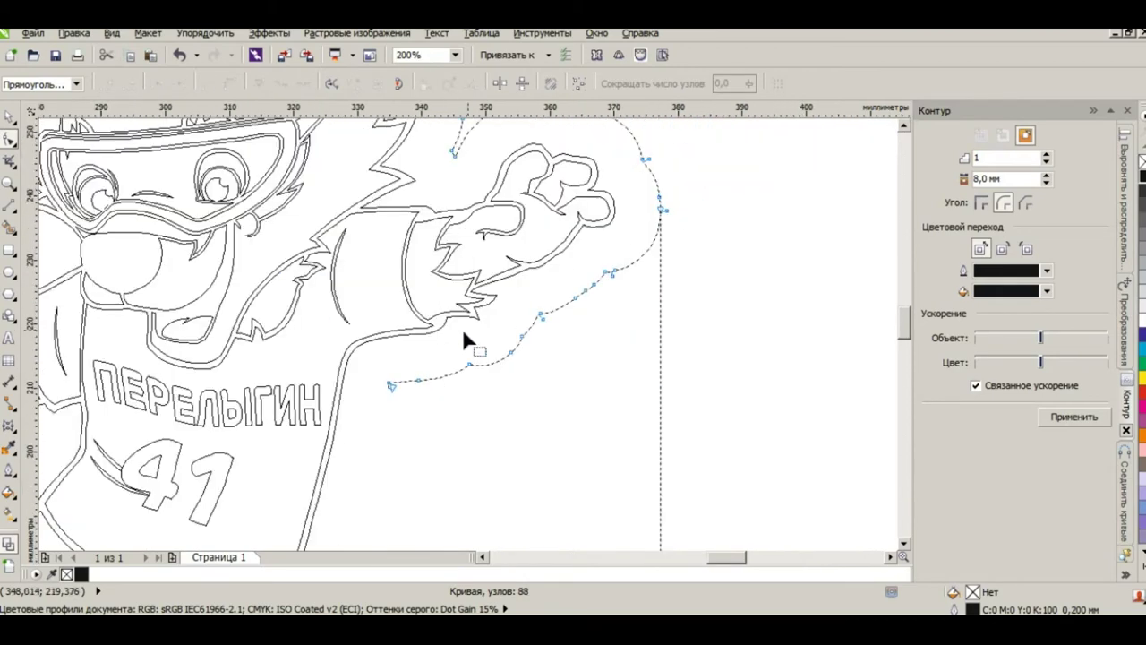
{"action": "left_click_drag", "start_coordinate": [377, 421], "coordinate": [496, 363]}
{"action": "key", "text": "Delete"}
{"action": "left_click_drag", "start_coordinate": [573, 317], "coordinate": [665, 251]}
{"action": "key", "text": "Delete"}
{"action": "key", "text": "Delete"}
Step: Join the outline's end node by the hand to the tab's right edge
{"action": "left_click_drag", "start_coordinate": [688, 205], "coordinate": [638, 241]}
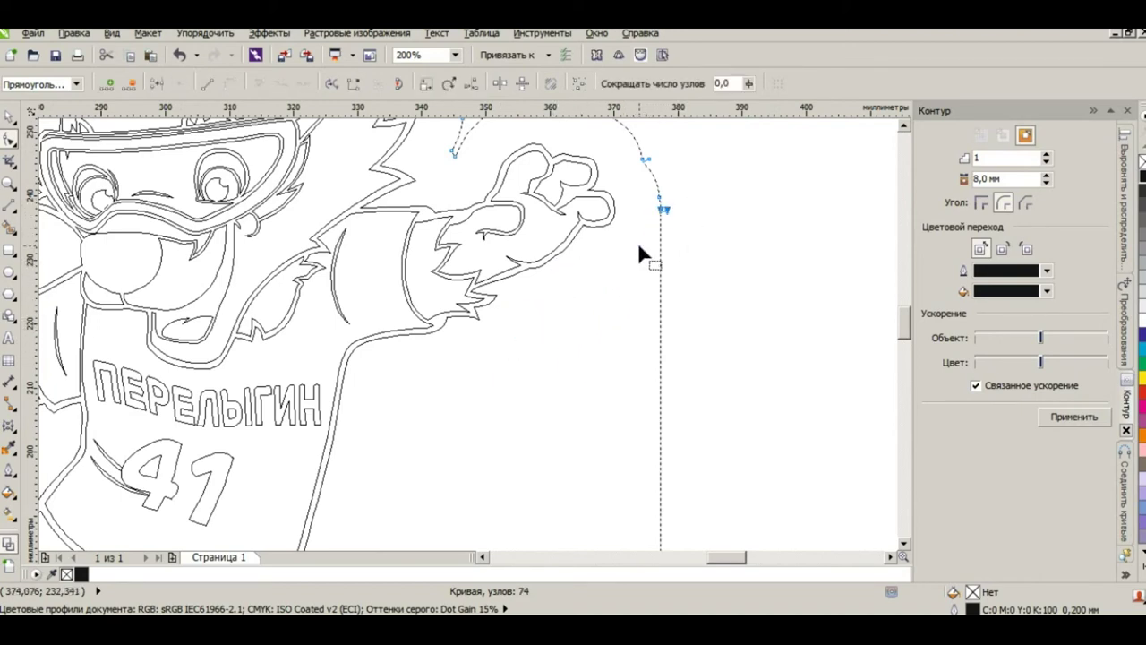
{"action": "left_click", "coordinate": [154, 83]}
{"action": "scroll", "coordinate": [797, 314], "scroll_direction": "down", "scroll_amount": 2}
{"action": "left_click", "coordinate": [765, 425]}
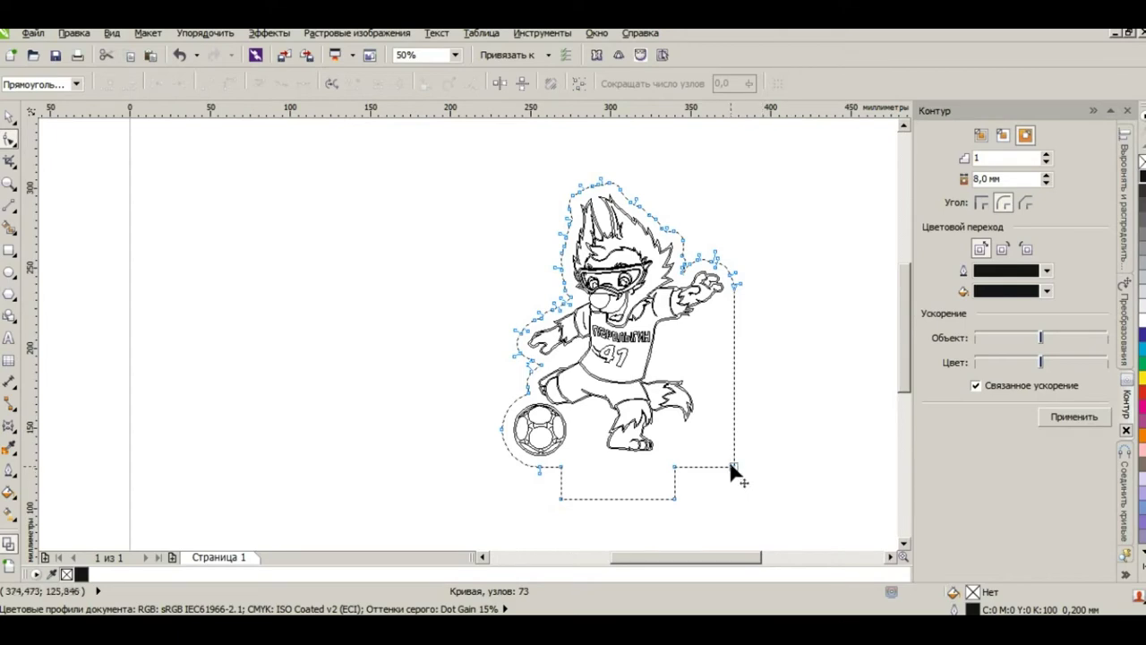
Step: Delete the tab's bottom-right corner node and turn the right edge into an outward curve
{"action": "left_click_drag", "start_coordinate": [722, 477], "coordinate": [763, 445]}
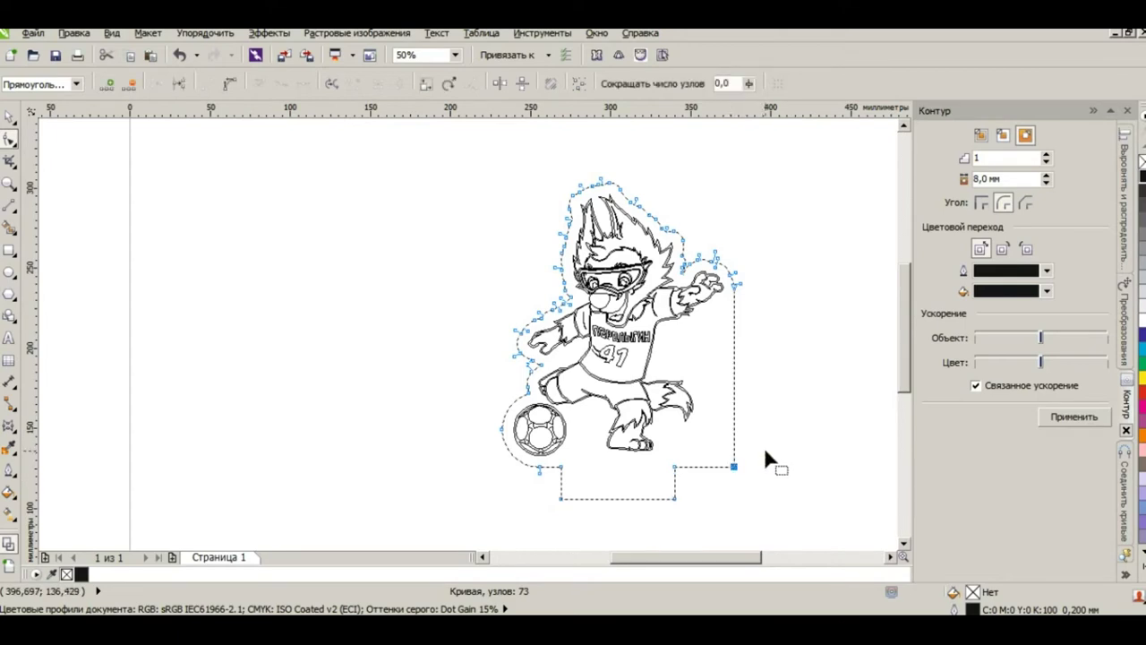
{"action": "key", "text": "Delete"}
{"action": "left_click_drag", "start_coordinate": [697, 392], "coordinate": [700, 406]}
{"action": "key", "text": "ctrl+z"}
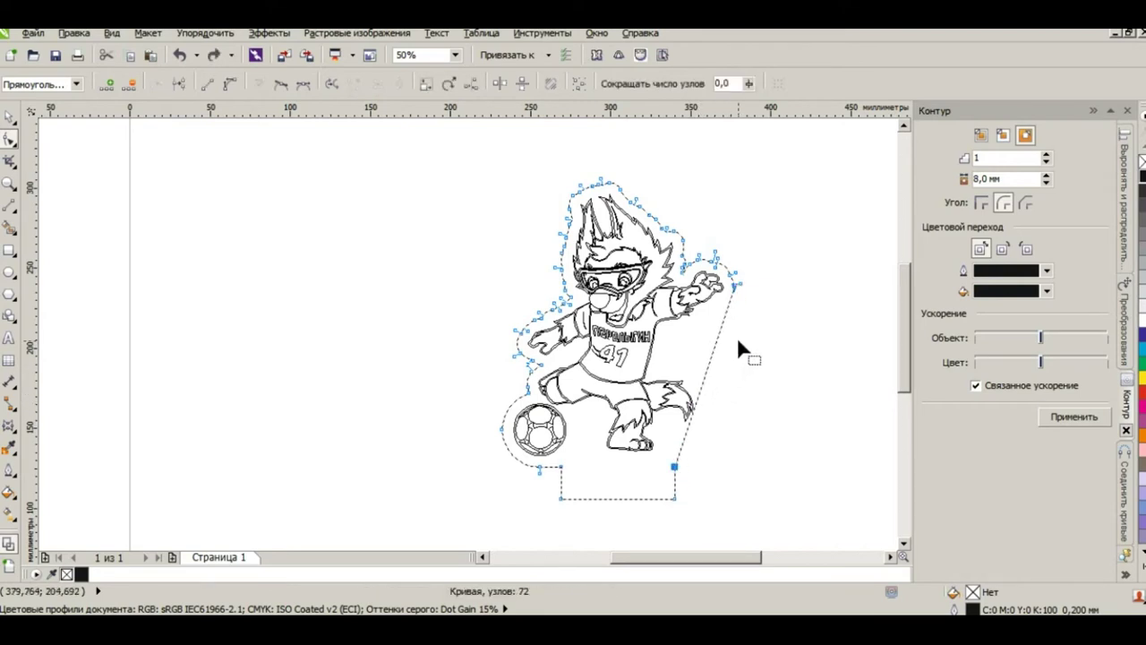
{"action": "left_click_drag", "start_coordinate": [763, 268], "coordinate": [666, 479]}
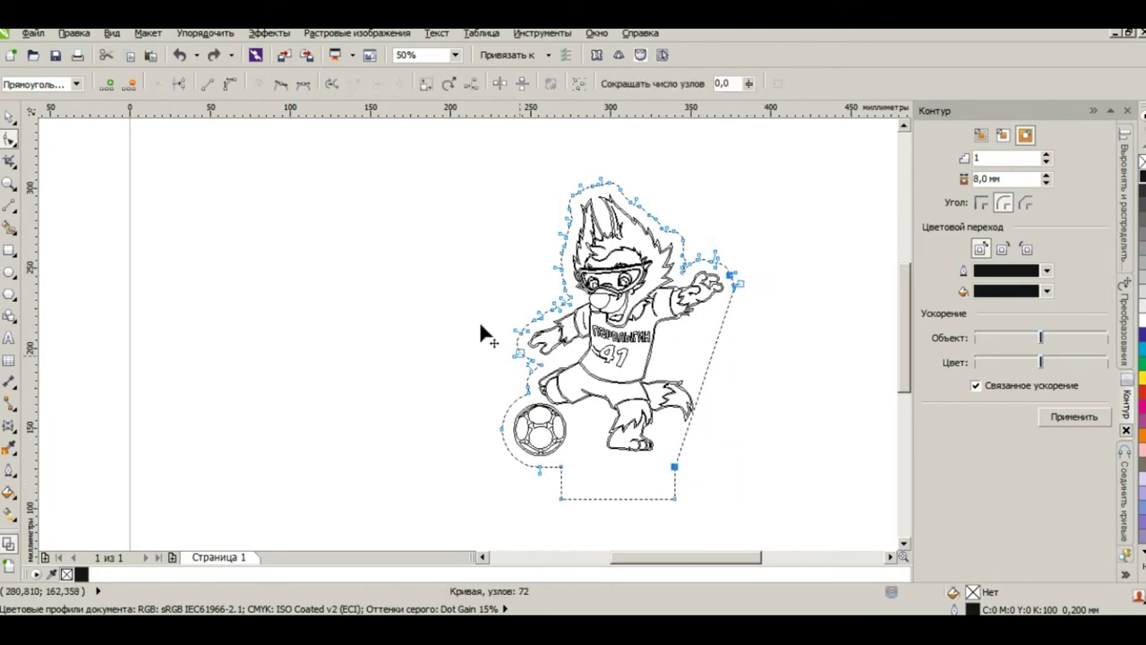
{"action": "left_click", "coordinate": [229, 83]}
{"action": "left_click", "coordinate": [277, 243]}
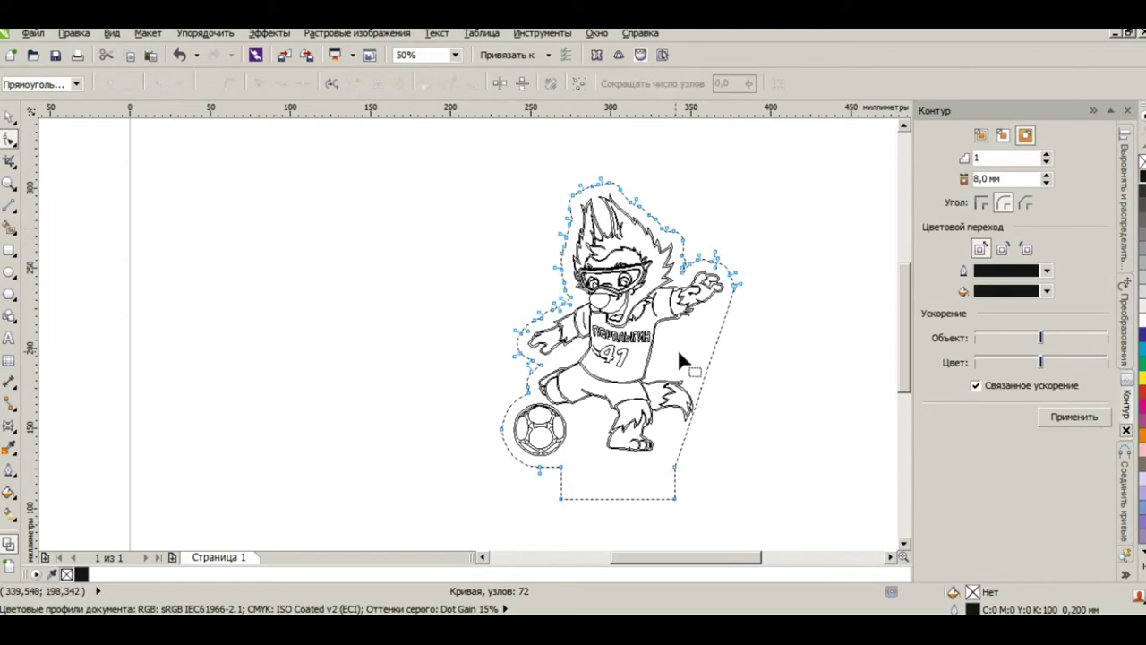
{"action": "left_click_drag", "start_coordinate": [701, 382], "coordinate": [711, 400]}
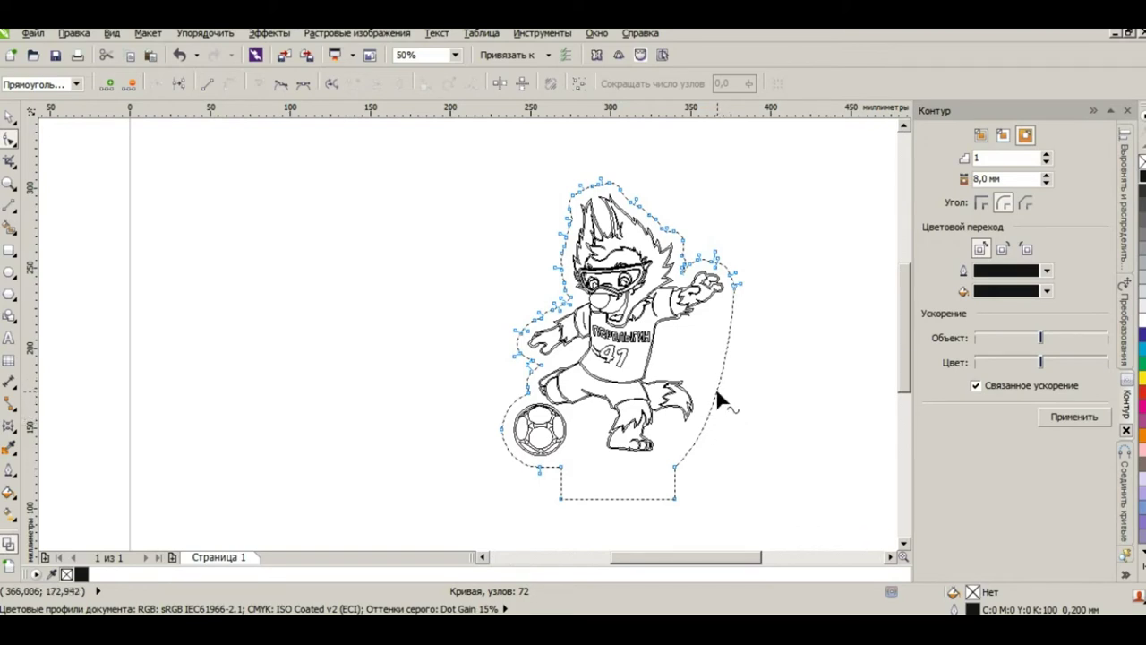
Step: Add a smooth node on the right curve and bend it to follow the figure
{"action": "double_click", "coordinate": [716, 391]}
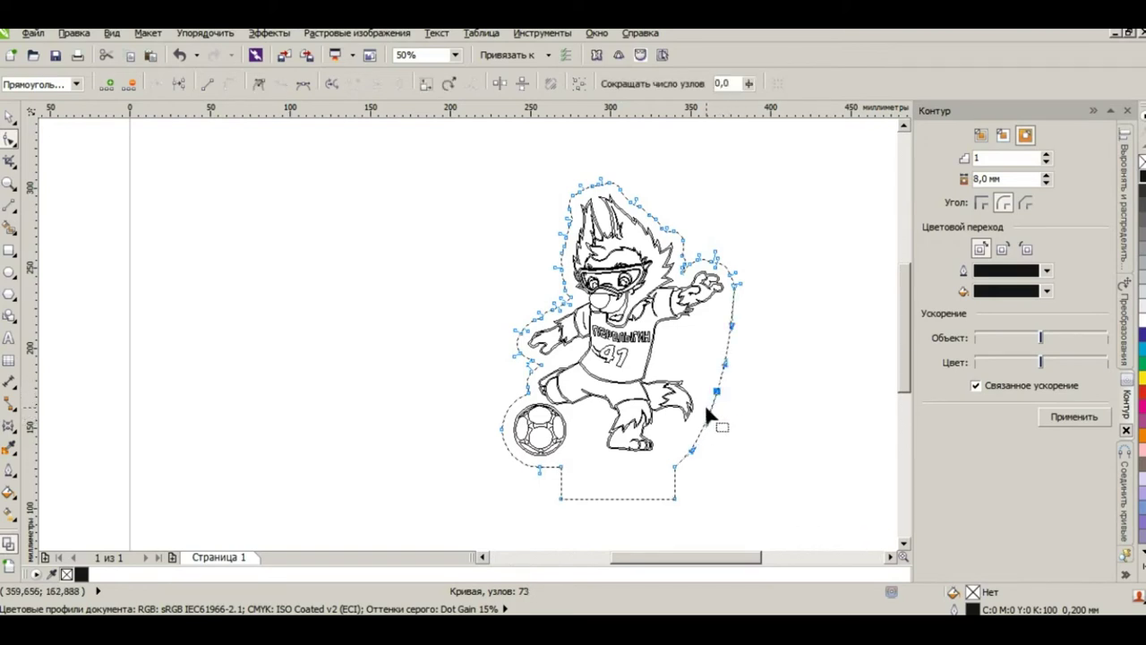
{"action": "left_click", "coordinate": [303, 84]}
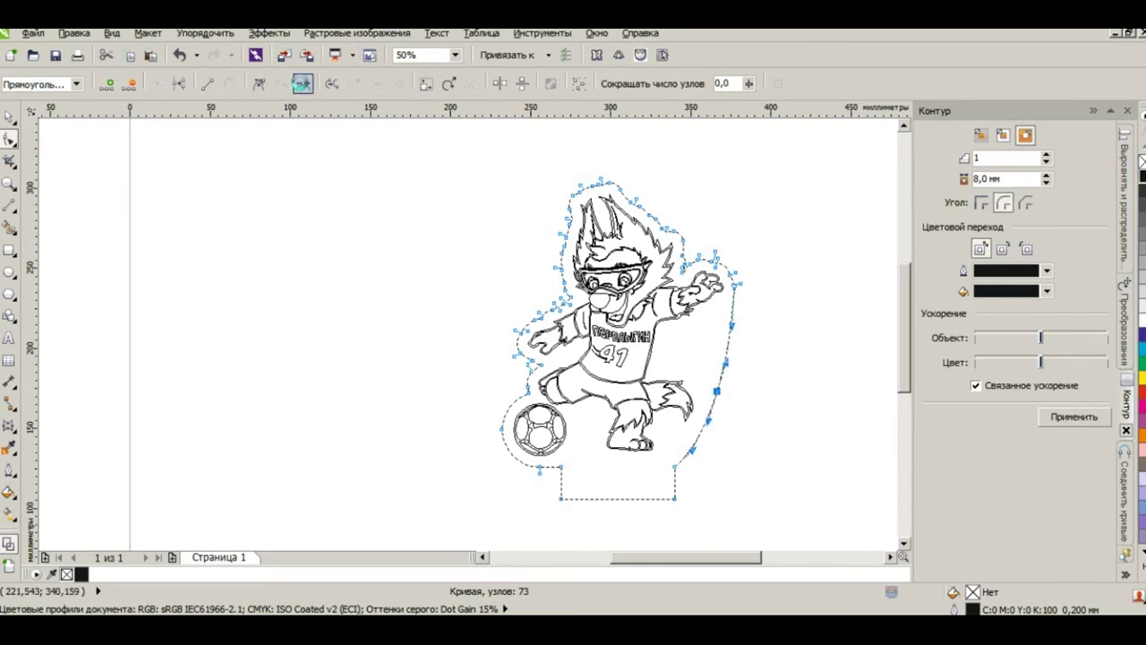
{"action": "mouse_move", "coordinate": [725, 364]}
{"action": "left_mouse_down"}
{"action": "mouse_move", "coordinate": [711, 356]}
{"action": "mouse_move", "coordinate": [714, 383]}
{"action": "left_mouse_up"}
{"action": "left_click_drag", "start_coordinate": [707, 338], "coordinate": [701, 328]}
{"action": "left_click", "coordinate": [743, 351]}
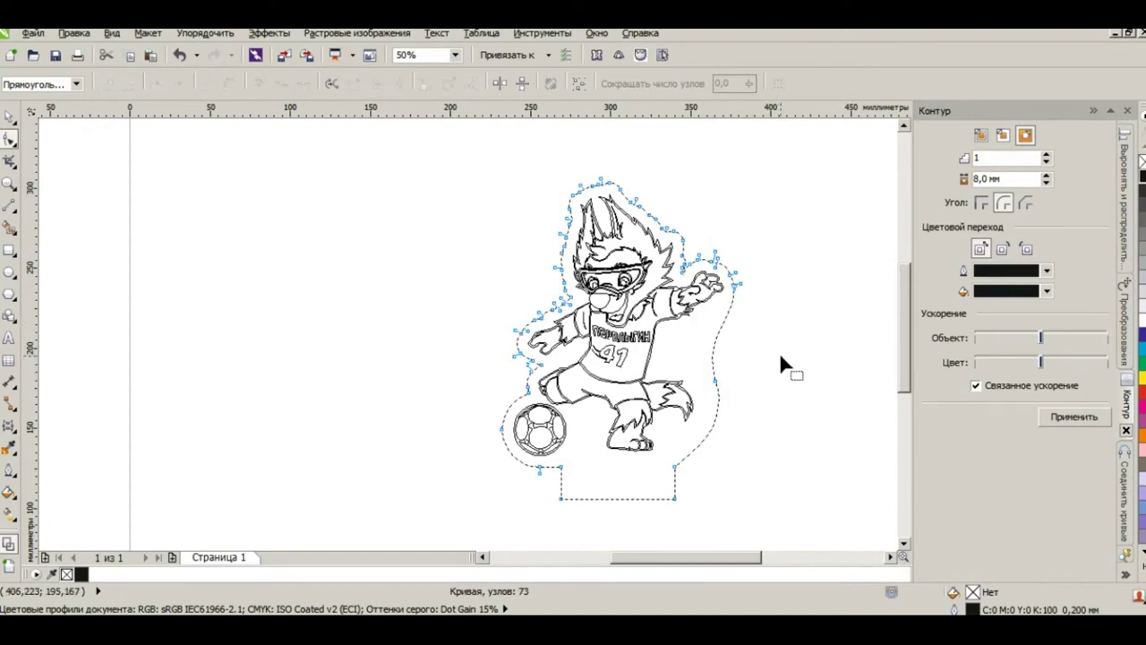
Step: Reselect the outer cut outline and pull a right-side node to reshape it
{"action": "key", "text": "space"}
{"action": "left_click", "coordinate": [778, 349]}
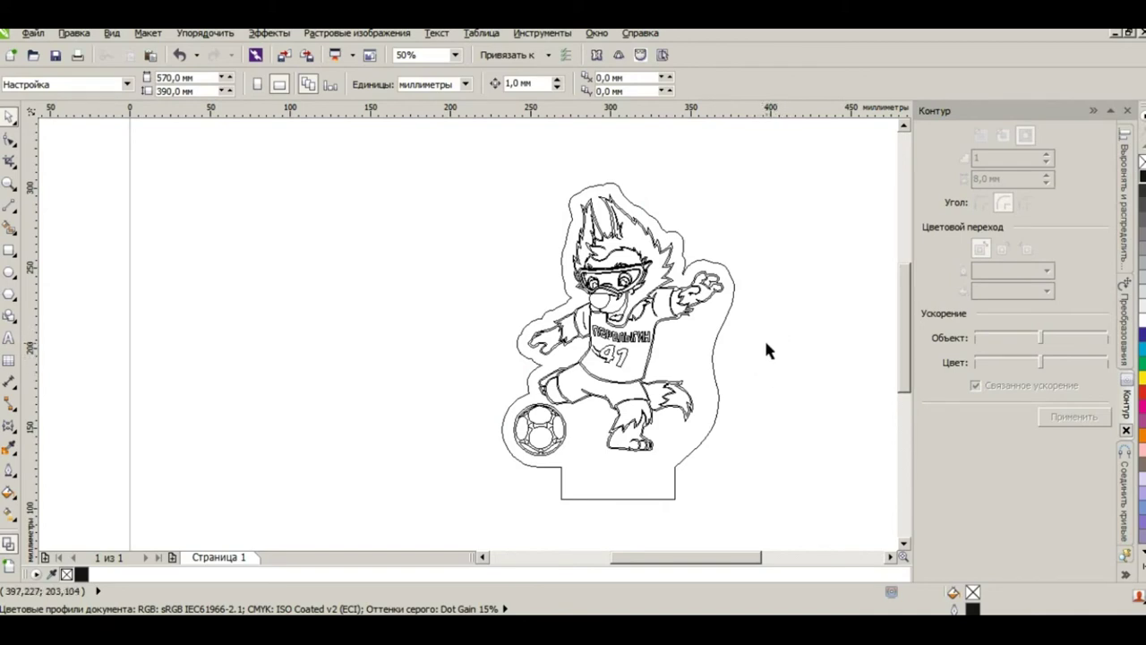
{"action": "left_click", "coordinate": [10, 141]}
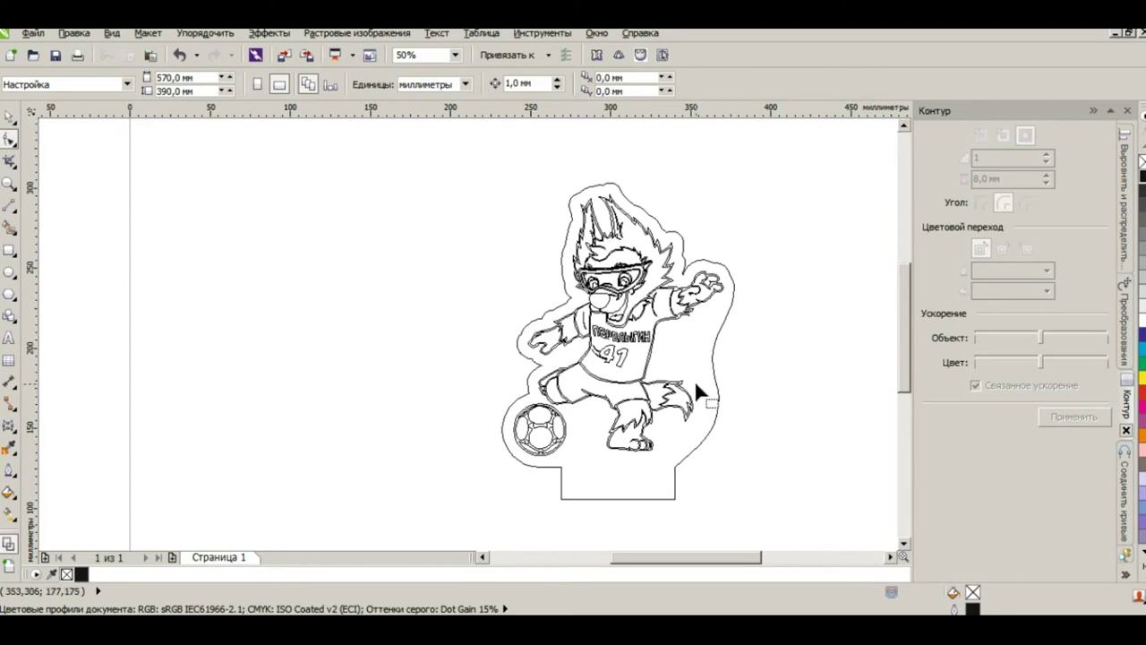
{"action": "left_click", "coordinate": [719, 400]}
{"action": "left_click", "coordinate": [715, 383]}
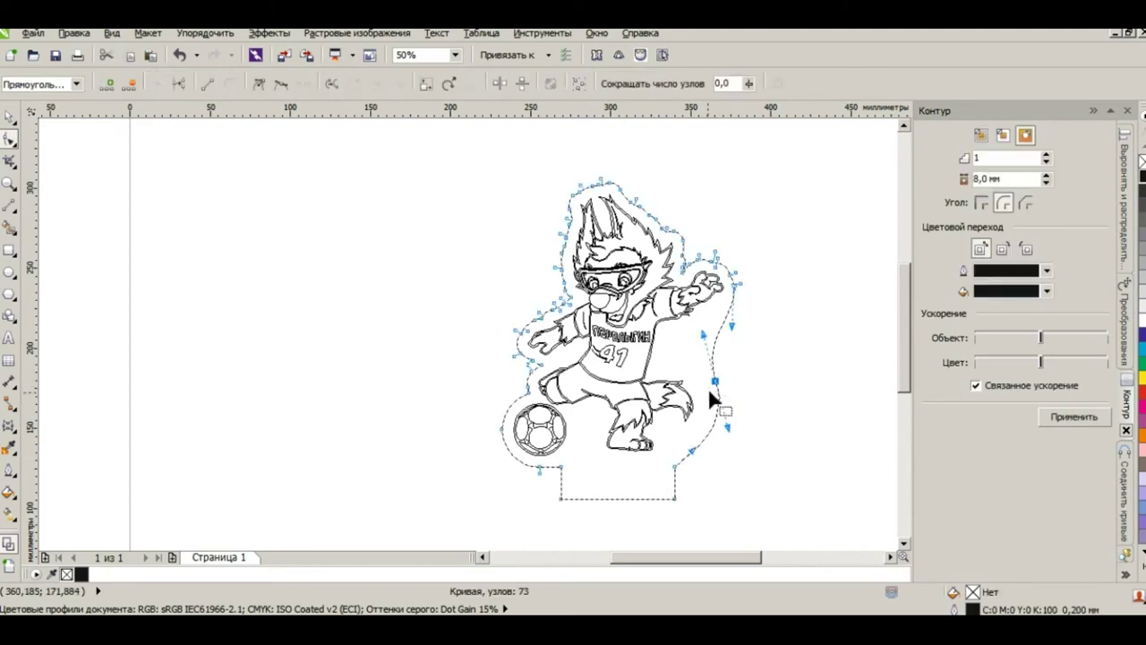
{"action": "left_click_drag", "start_coordinate": [715, 382], "coordinate": [719, 372]}
Step: Turn off Snap to Objects in the snapping options
{"action": "left_click", "coordinate": [510, 55]}
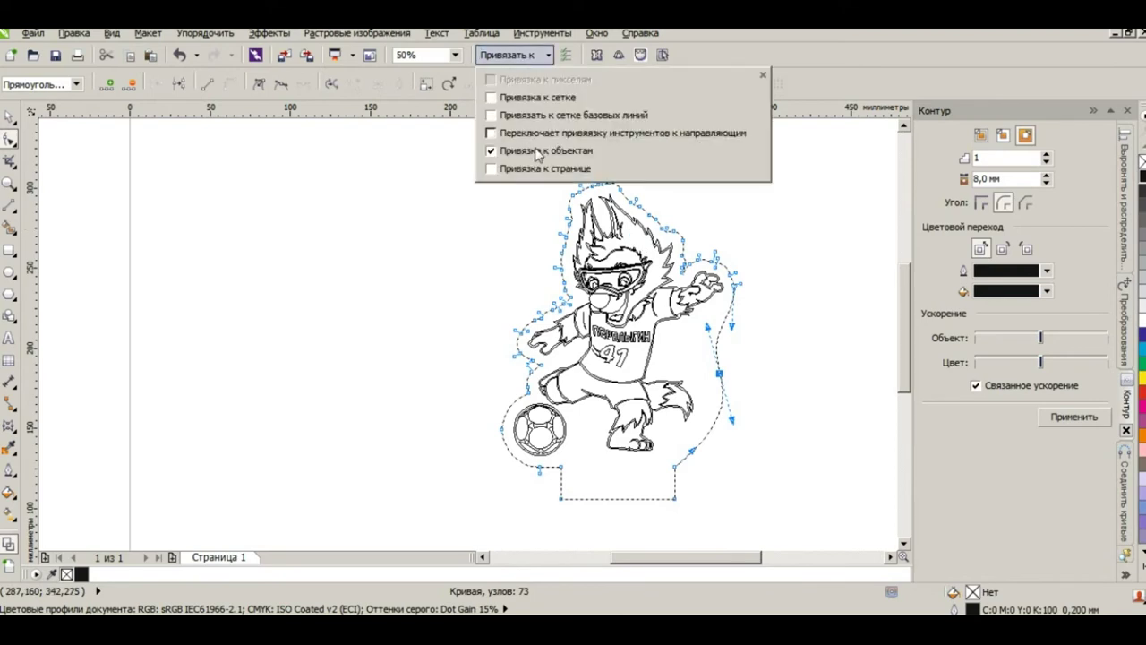
{"action": "left_click", "coordinate": [538, 152]}
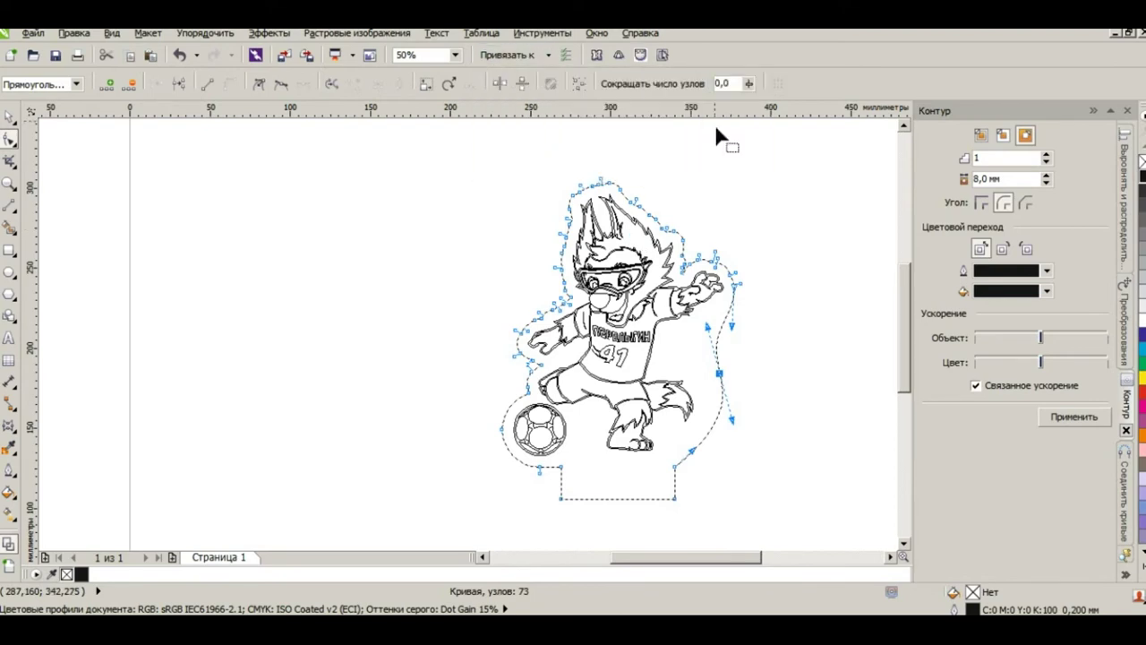
{"action": "left_click", "coordinate": [757, 385]}
{"action": "key", "text": "space"}
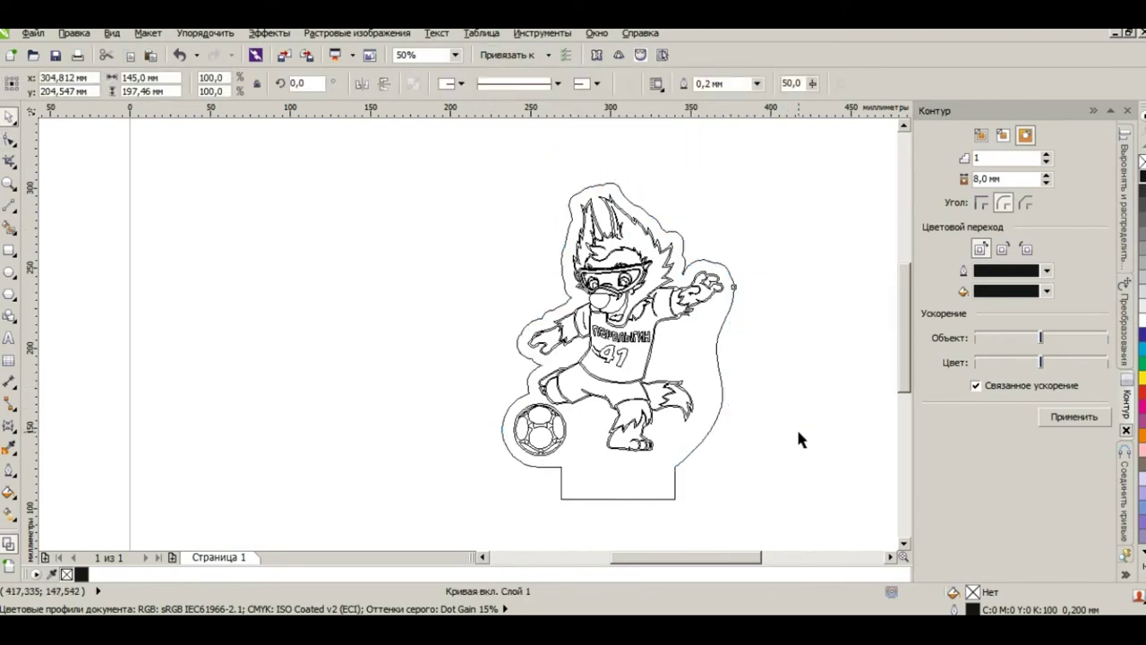
{"action": "left_click", "coordinate": [796, 426]}
Step: Drag the outline's right-side nodes to smooth the curve down to the tab
{"action": "left_click", "coordinate": [9, 139]}
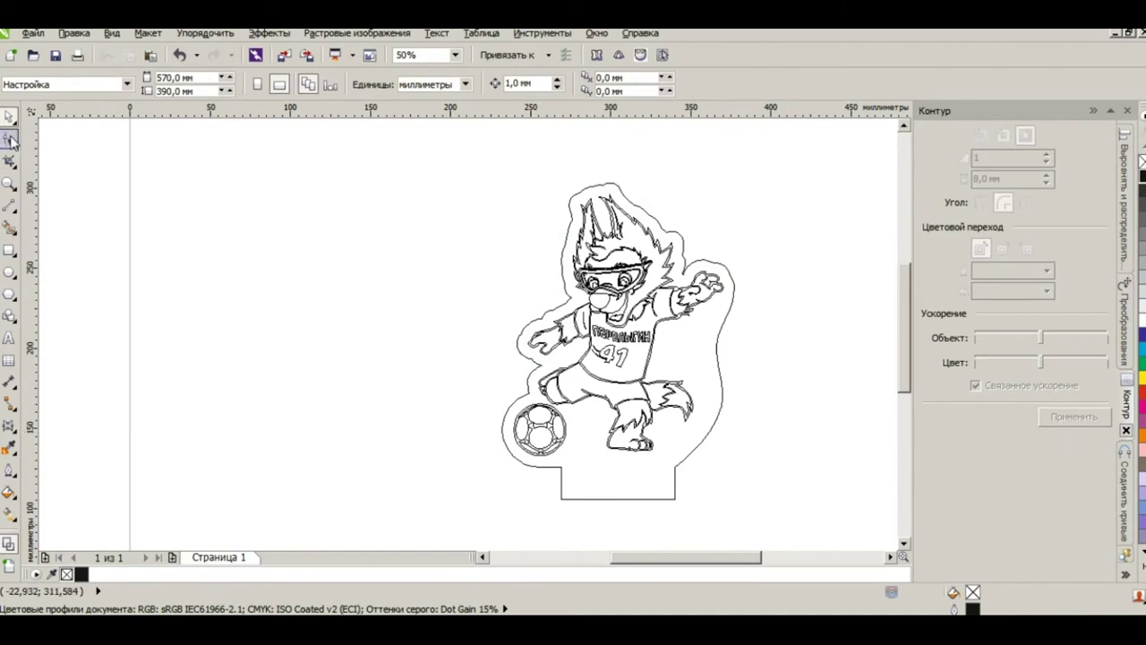
{"action": "left_click", "coordinate": [719, 419]}
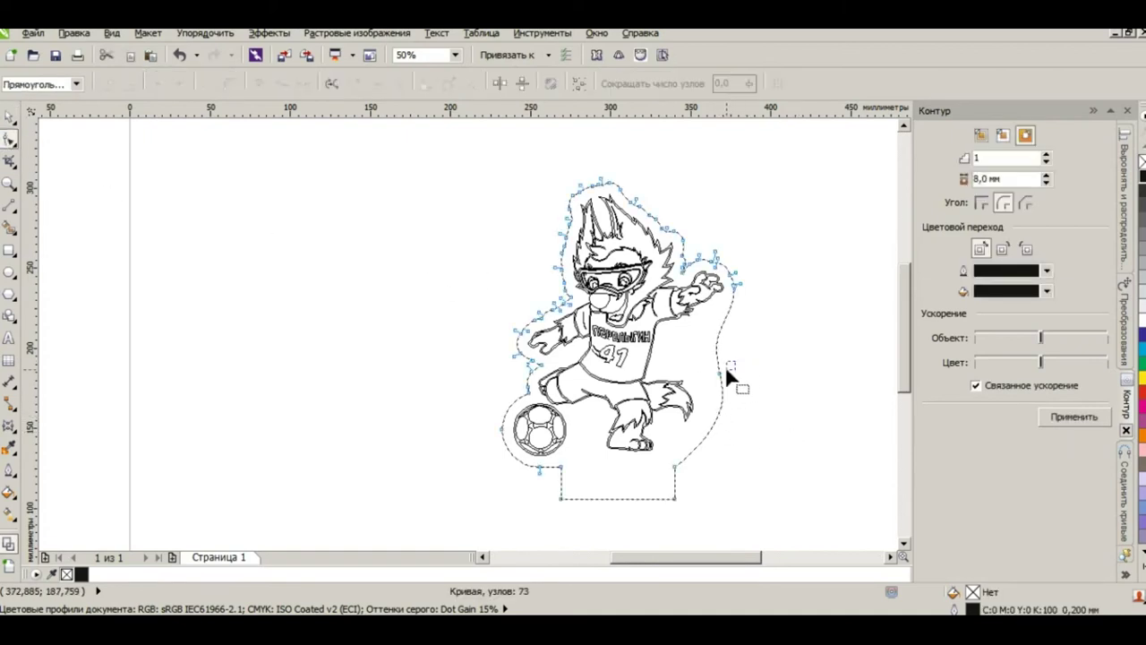
{"action": "left_click_drag", "start_coordinate": [732, 419], "coordinate": [747, 427]}
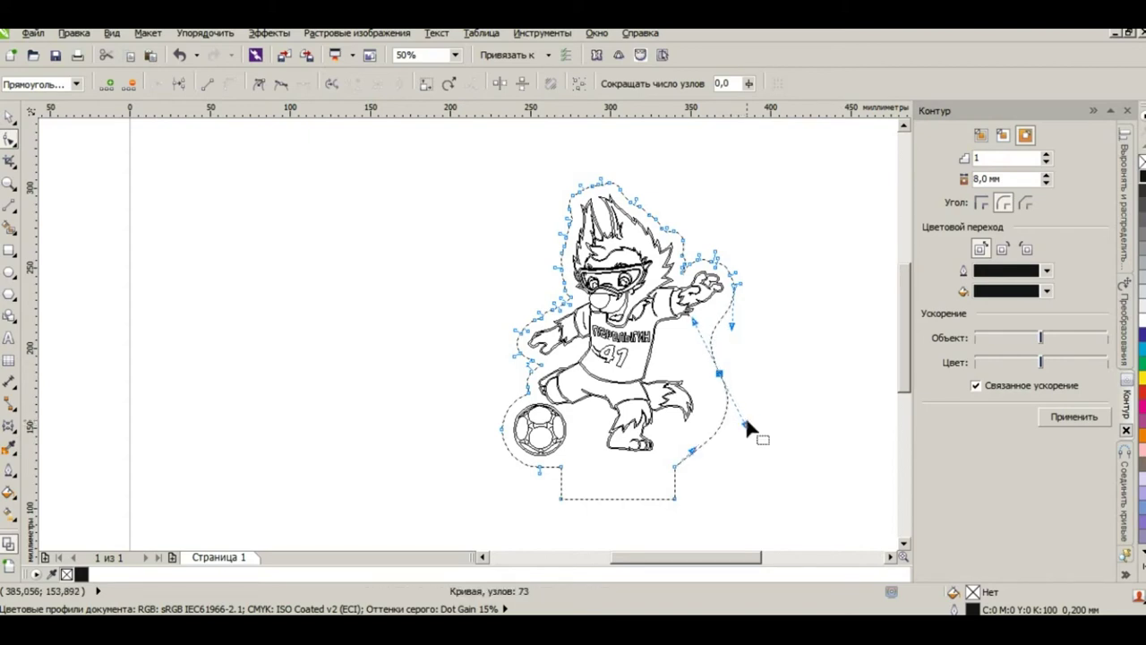
{"action": "left_click_drag", "start_coordinate": [719, 376], "coordinate": [719, 379]}
{"action": "left_click", "coordinate": [734, 471]}
{"action": "scroll", "coordinate": [707, 466], "scroll_direction": "up", "scroll_amount": 2}
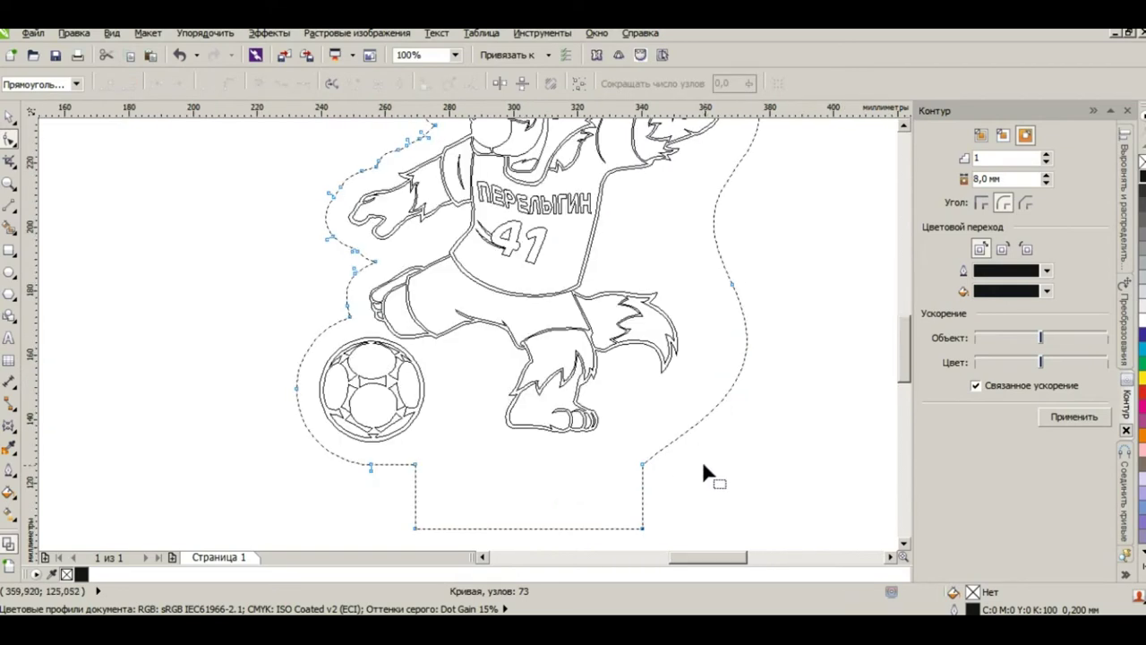
{"action": "scroll", "coordinate": [711, 407], "scroll_direction": "down", "scroll_amount": 1}
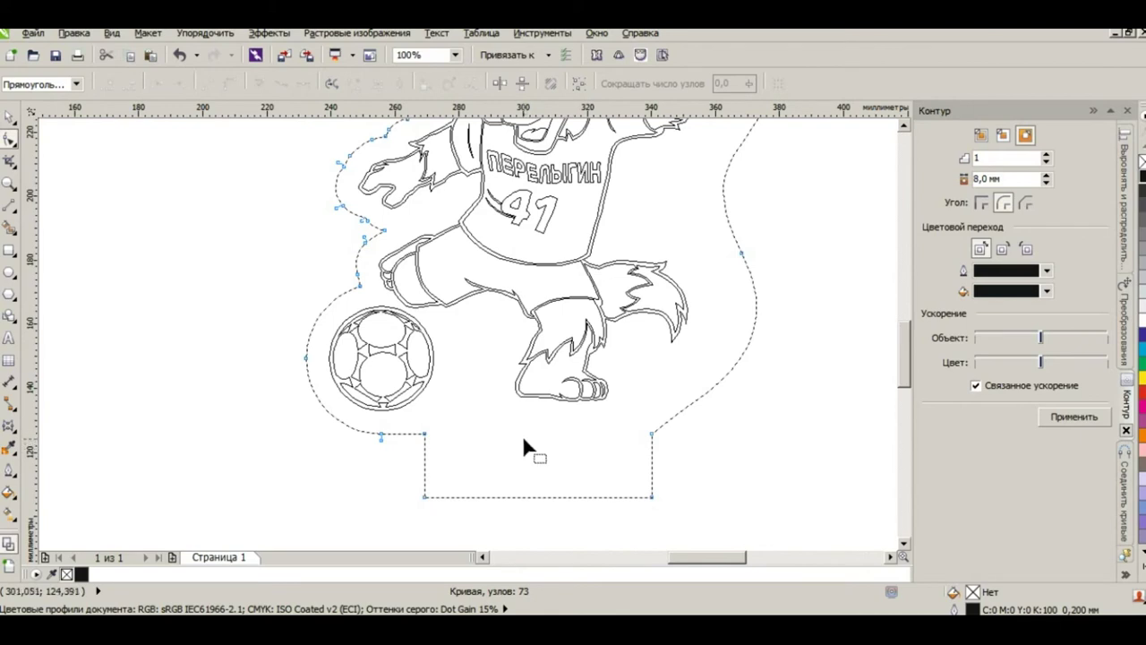
Step: Draw a small circle in the tab's corner and set its size to 5 mm
{"action": "left_click", "coordinate": [9, 272]}
{"action": "scroll", "coordinate": [414, 468], "scroll_direction": "up", "scroll_amount": 2}
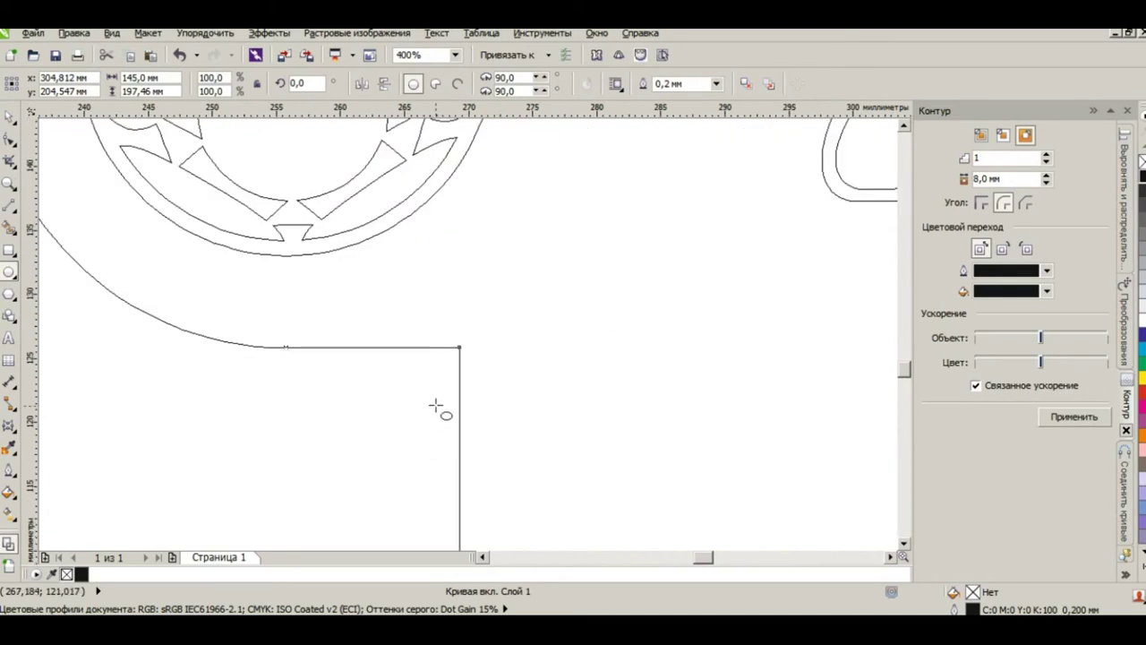
{"action": "left_click_drag", "start_coordinate": [347, 405], "coordinate": [414, 470]}
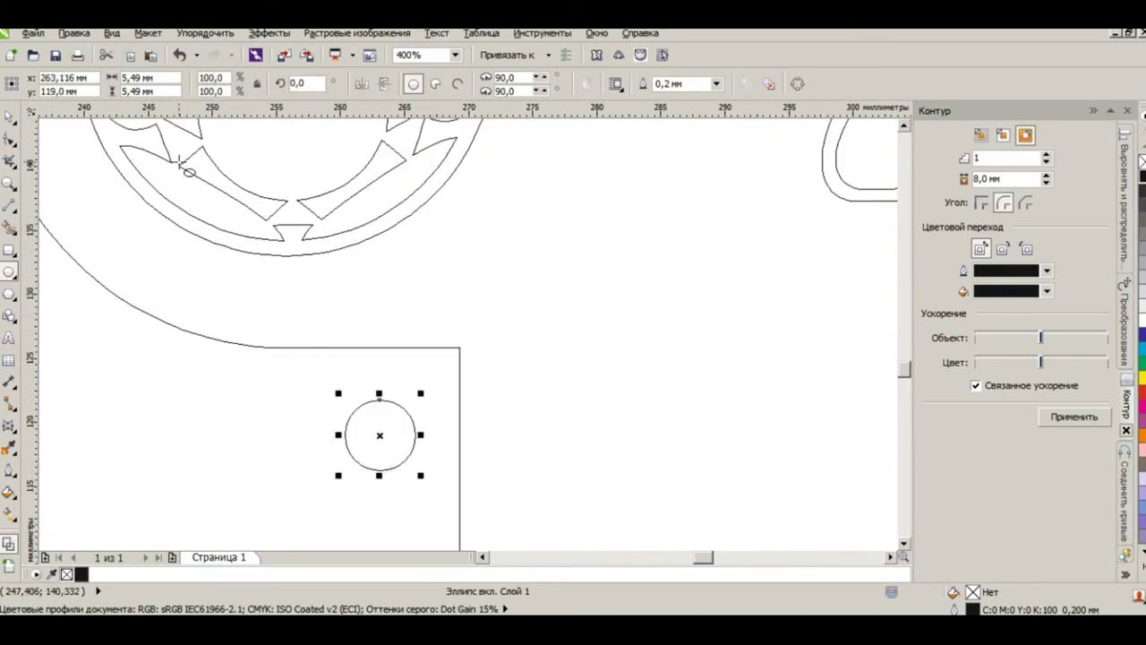
{"action": "left_click", "coordinate": [171, 77]}
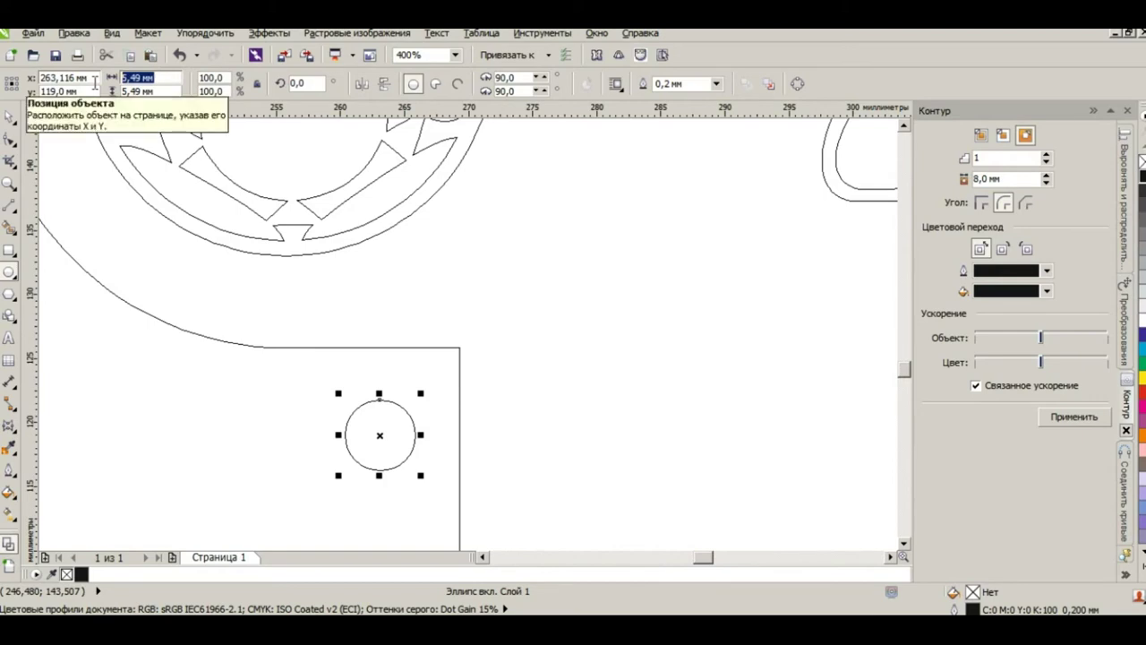
{"action": "type", "text": "5"}
{"action": "key", "text": "Return"}
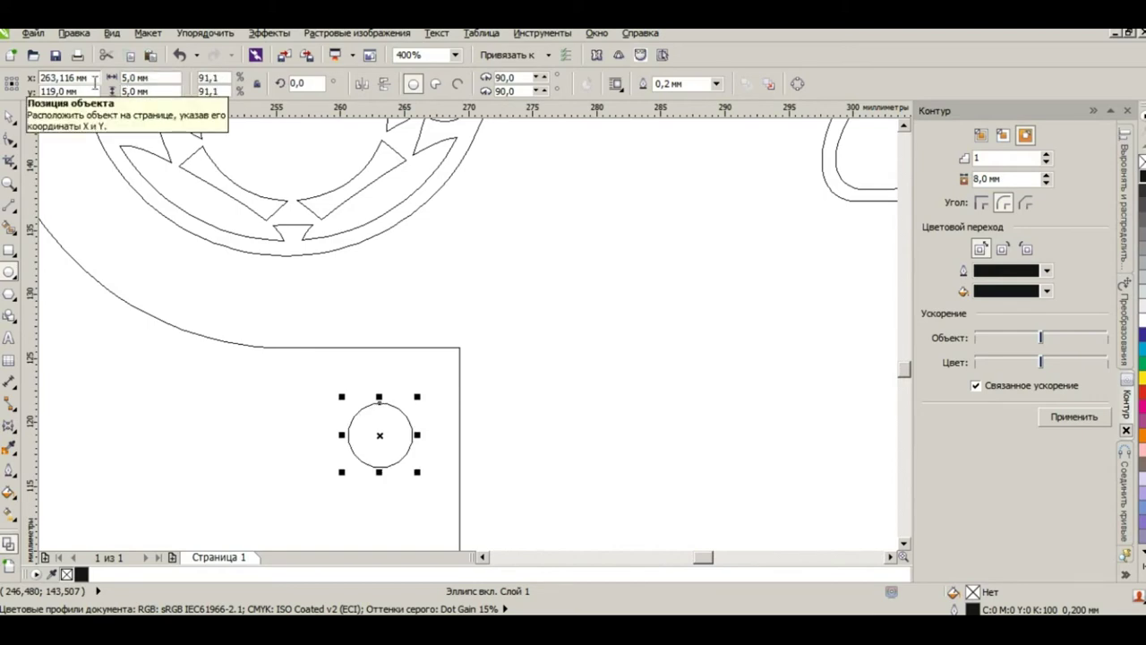
Step: Snap the 5 mm circle against the outline edge and tab edge, then make it a 270° pie
{"action": "left_click", "coordinate": [410, 430]}
{"action": "left_click", "coordinate": [412, 426]}
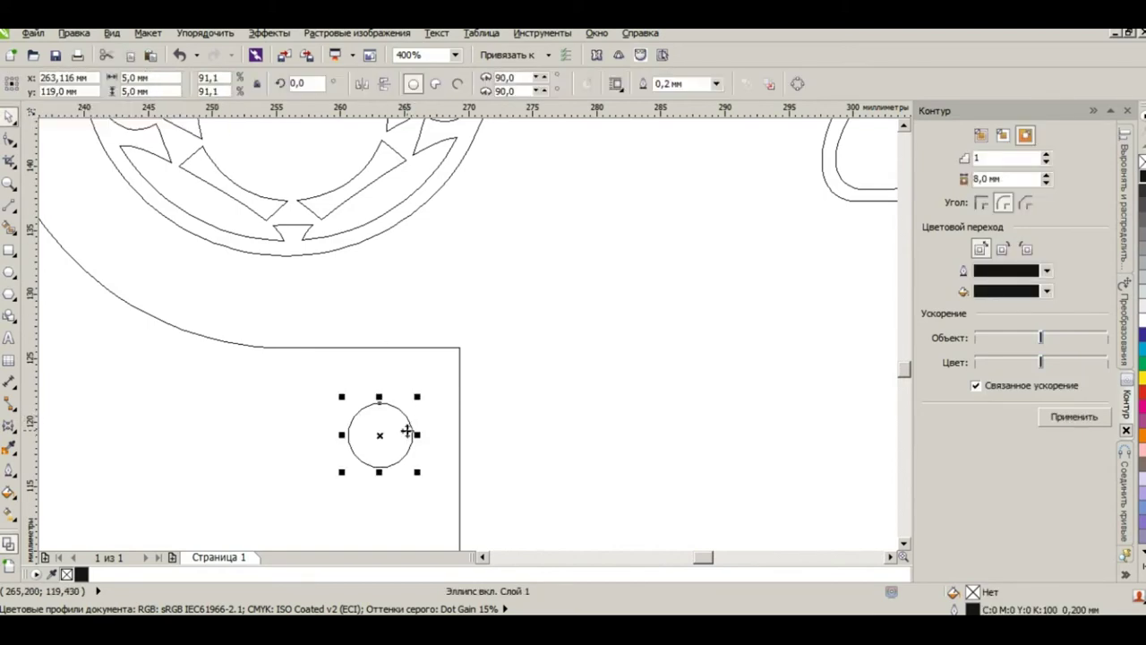
{"action": "left_click_drag", "start_coordinate": [409, 424], "coordinate": [450, 349]}
{"action": "scroll", "coordinate": [443, 347], "scroll_direction": "up", "scroll_amount": 2}
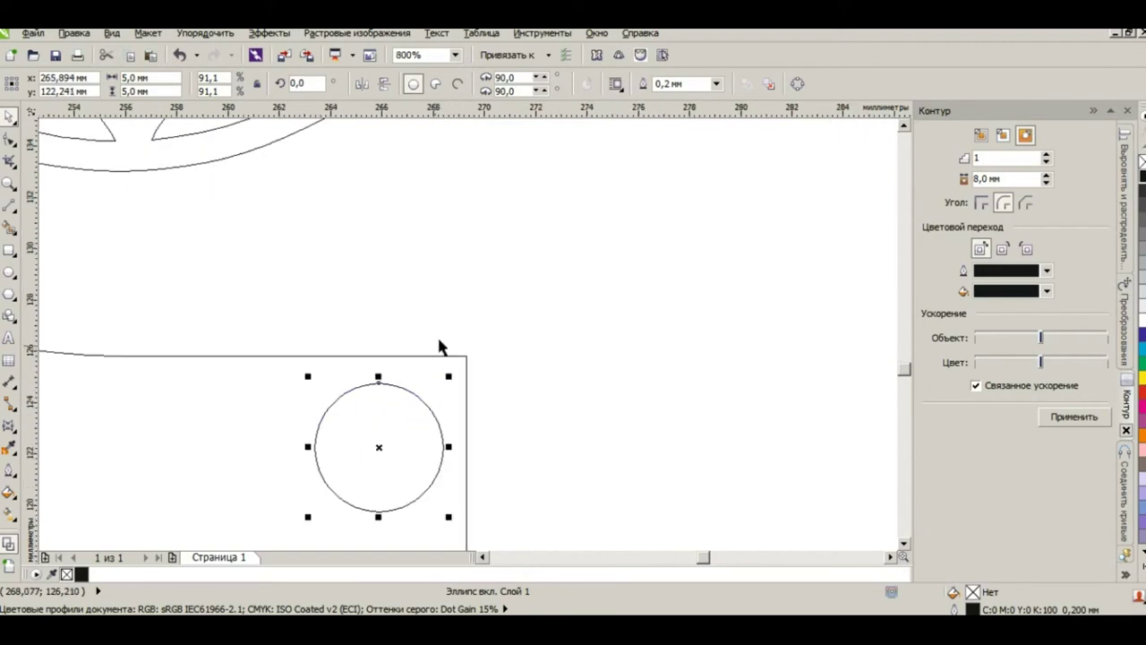
{"action": "left_click", "coordinate": [507, 55]}
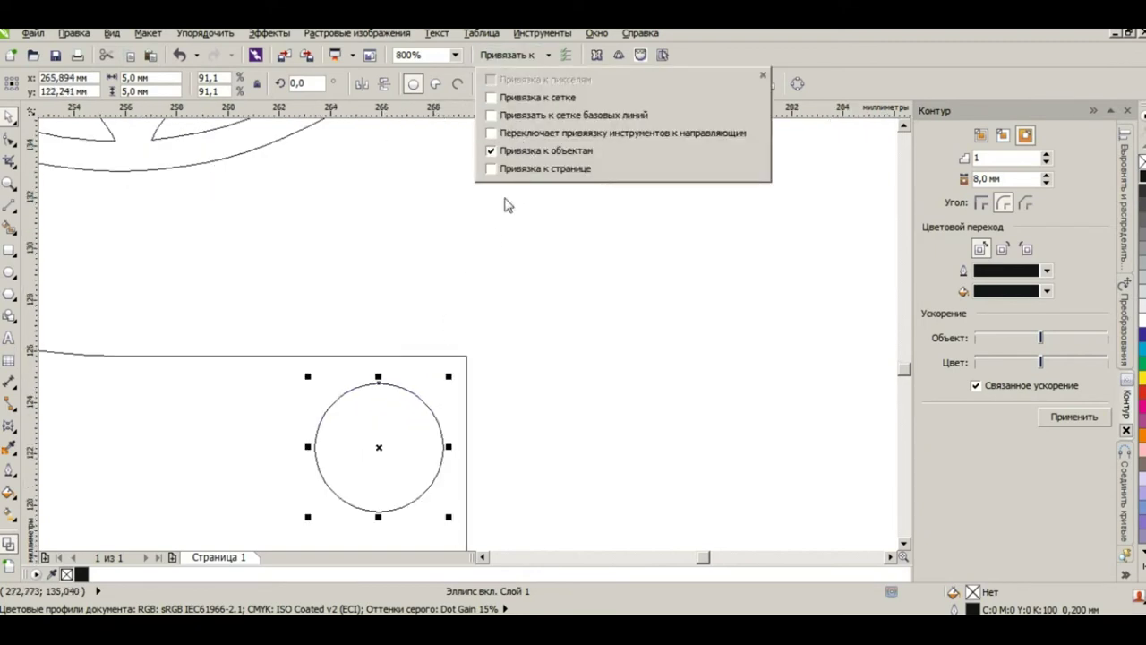
{"action": "left_click", "coordinate": [410, 384]}
{"action": "left_click_drag", "start_coordinate": [379, 384], "coordinate": [386, 354]}
{"action": "scroll", "coordinate": [450, 425], "scroll_direction": "up", "scroll_amount": 2}
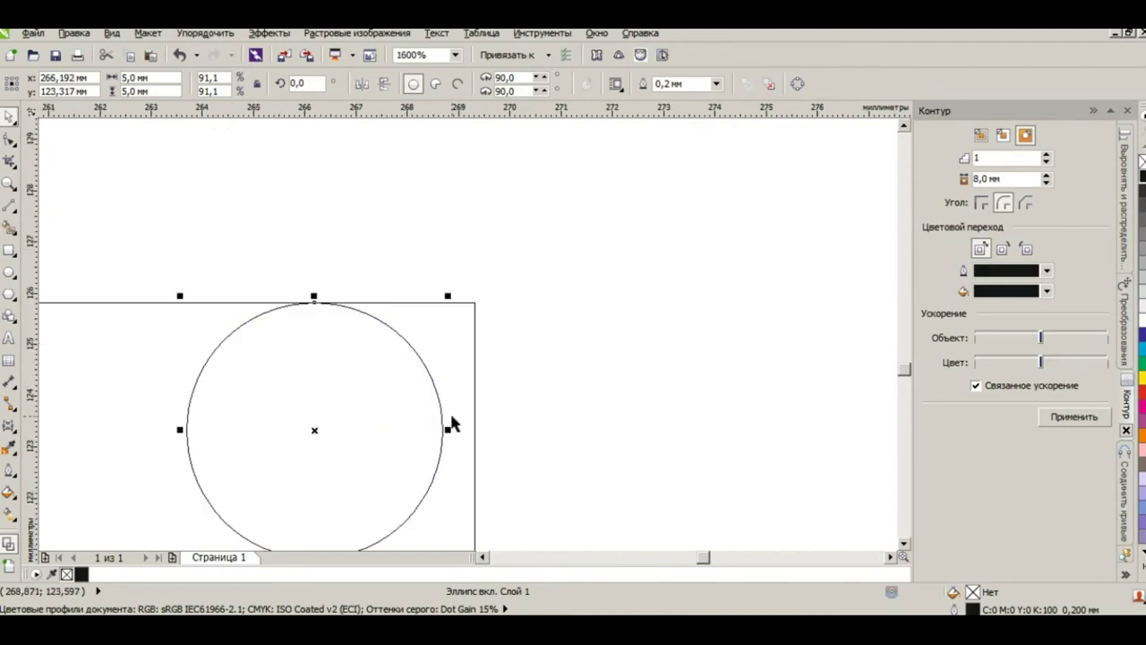
{"action": "left_click_drag", "start_coordinate": [445, 435], "coordinate": [473, 440]}
{"action": "left_click", "coordinate": [10, 139]}
{"action": "left_click", "coordinate": [435, 84]}
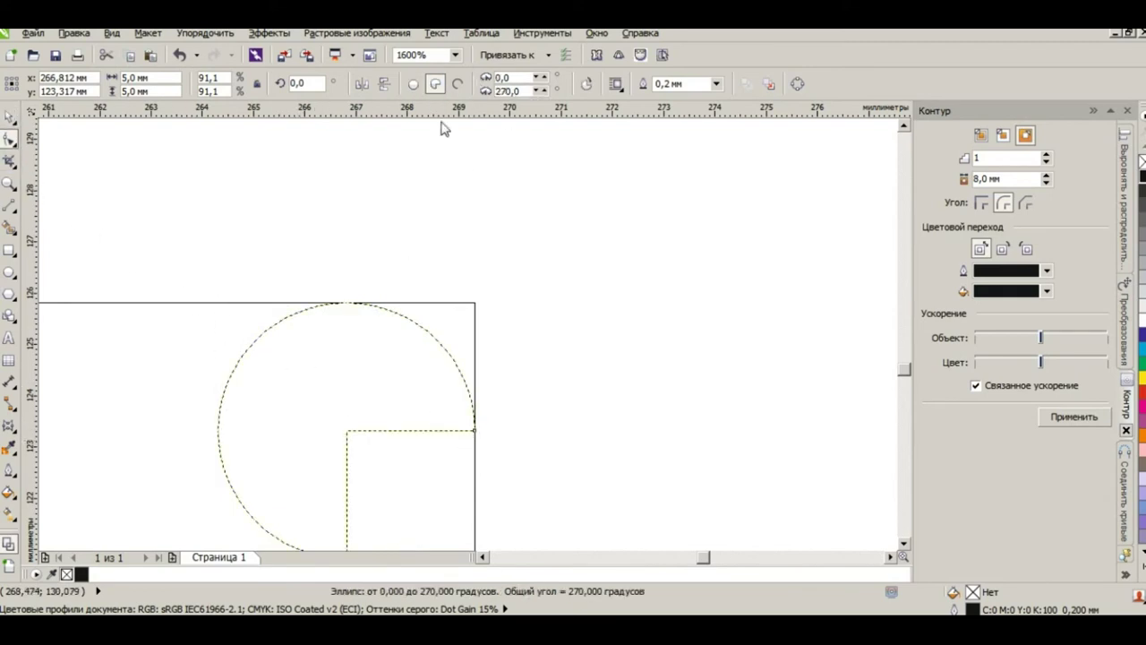
Step: Set the pie's end angle to 90° and convert it to an open 2.5 × 2.5 mm quarter arc
{"action": "scroll", "coordinate": [400, 400], "scroll_direction": "down", "scroll_amount": 2}
{"action": "left_click_drag", "start_coordinate": [376, 483], "coordinate": [342, 370]}
{"action": "left_click_drag", "start_coordinate": [370, 352], "coordinate": [376, 358]}
{"action": "left_click_drag", "start_coordinate": [507, 91], "coordinate": [525, 91]}
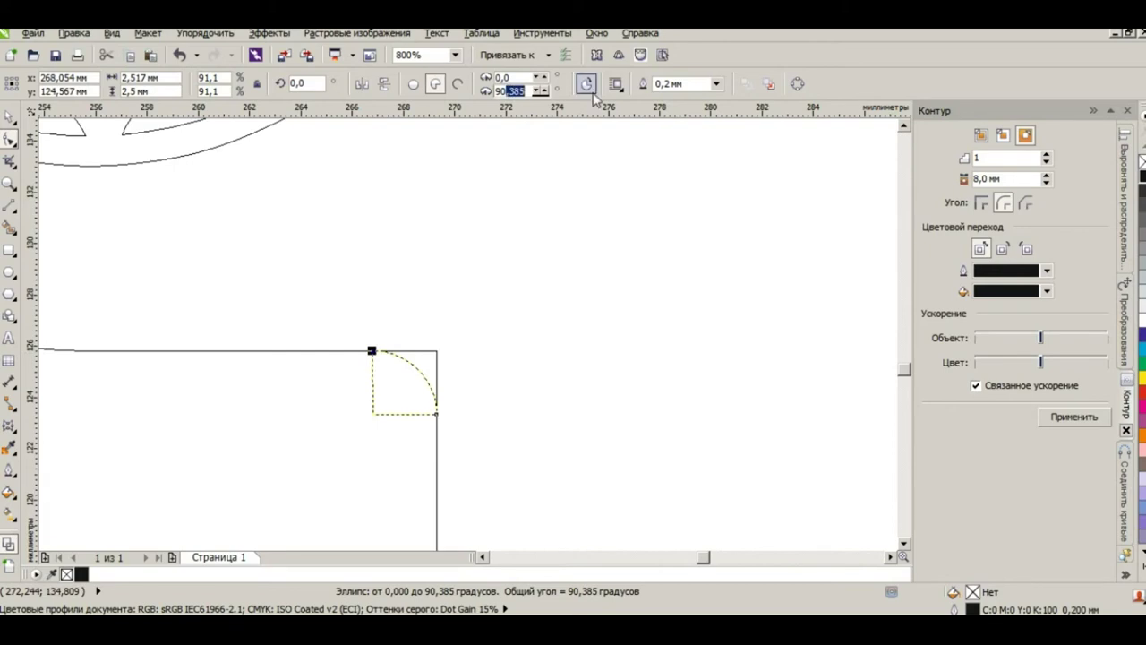
{"action": "type", "text": "0"}
{"action": "key", "text": "Return"}
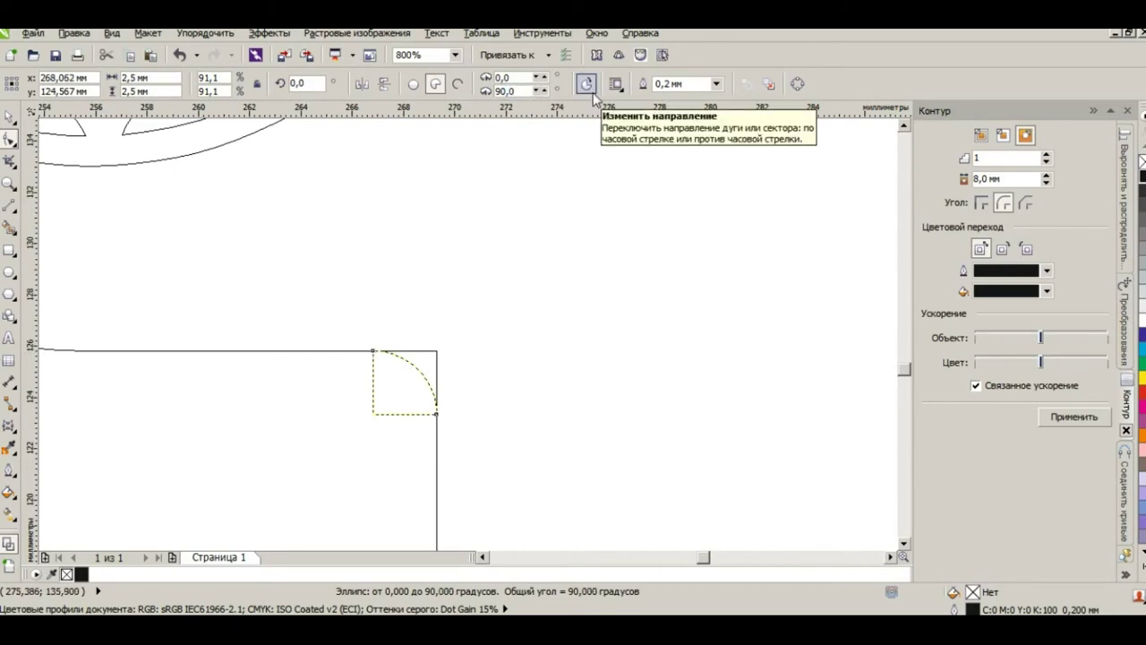
{"action": "left_click", "coordinate": [458, 84]}
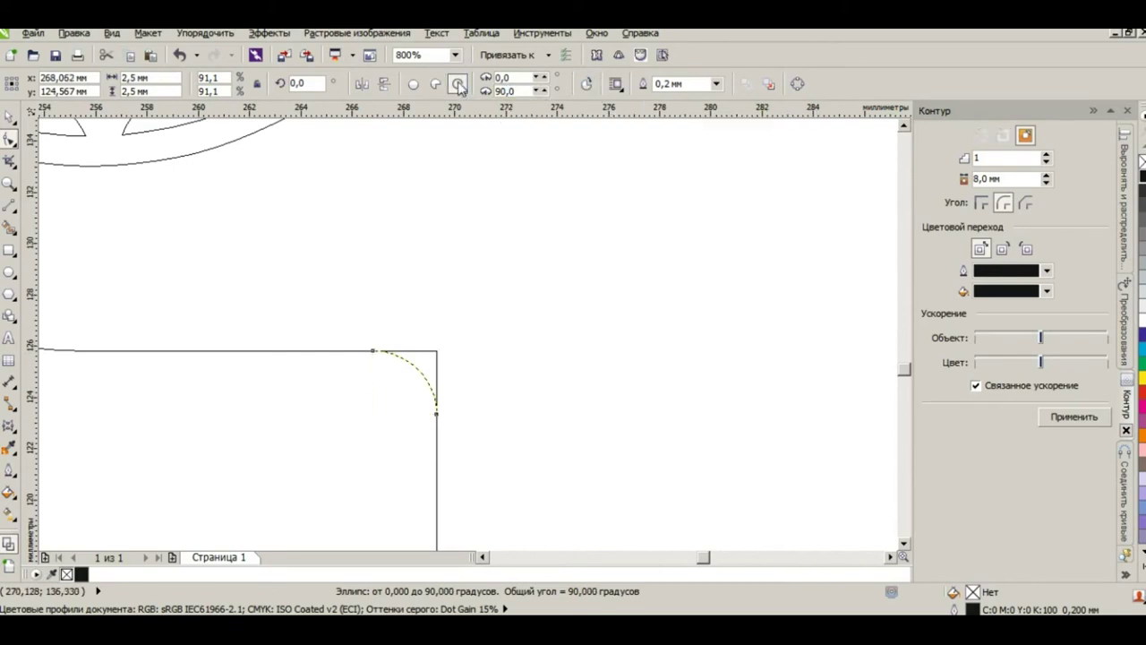
{"action": "scroll", "coordinate": [246, 403], "scroll_direction": "down", "scroll_amount": 4}
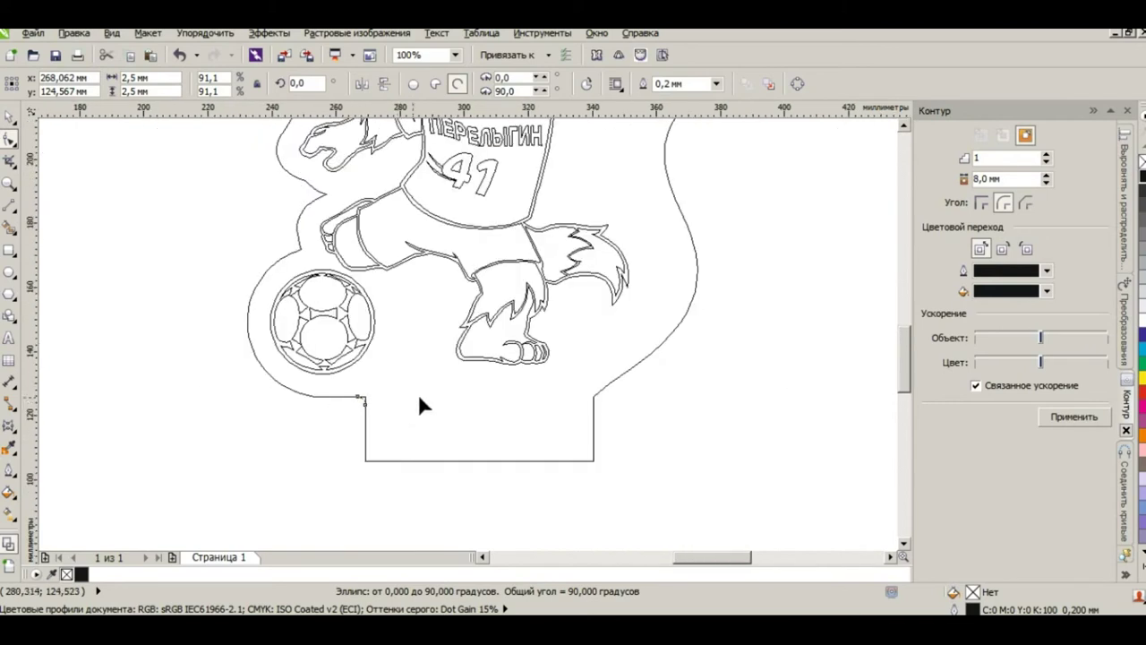
Step: Copy the quarter arc to the tab's right corner, mirror it, and line it up with the right edge
{"action": "scroll", "coordinate": [595, 410], "scroll_direction": "up", "scroll_amount": 2}
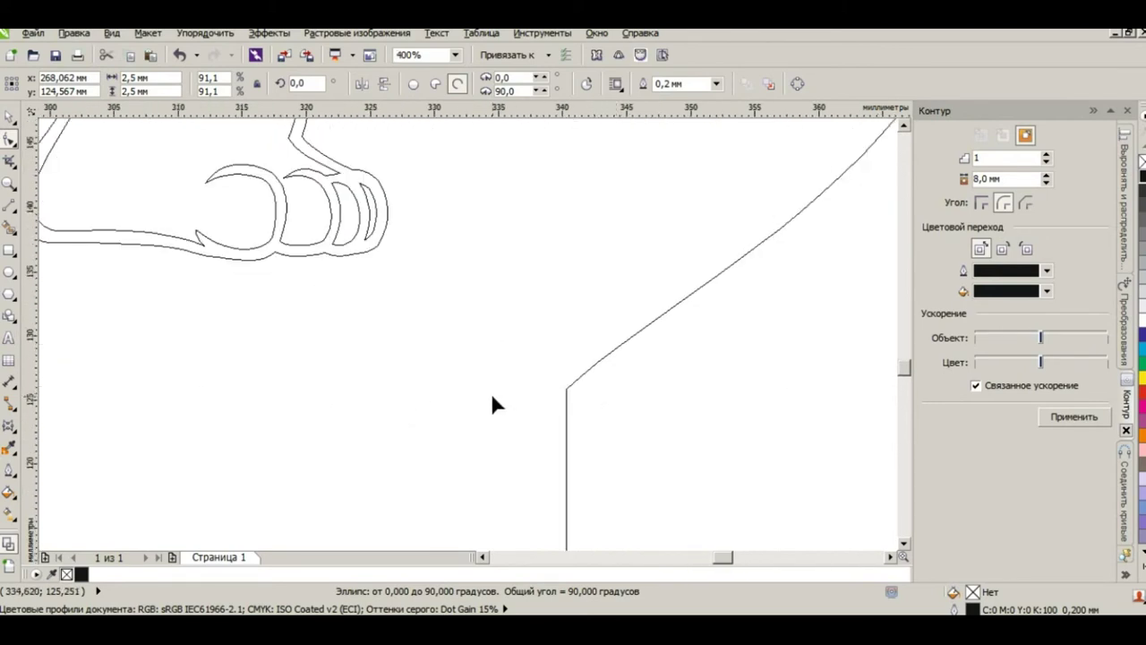
{"action": "scroll", "coordinate": [493, 394], "scroll_direction": "down", "scroll_amount": 1}
{"action": "left_click_drag", "start_coordinate": [70, 398], "coordinate": [595, 404]}
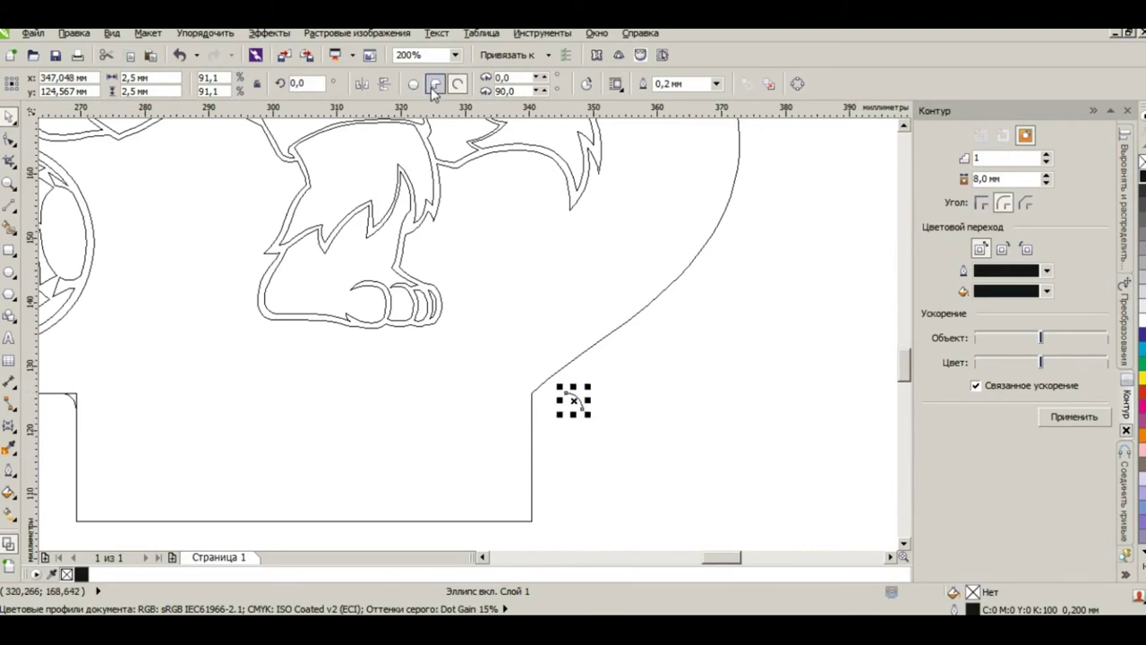
{"action": "left_click", "coordinate": [362, 83]}
{"action": "scroll", "coordinate": [564, 411], "scroll_direction": "up", "scroll_amount": 2}
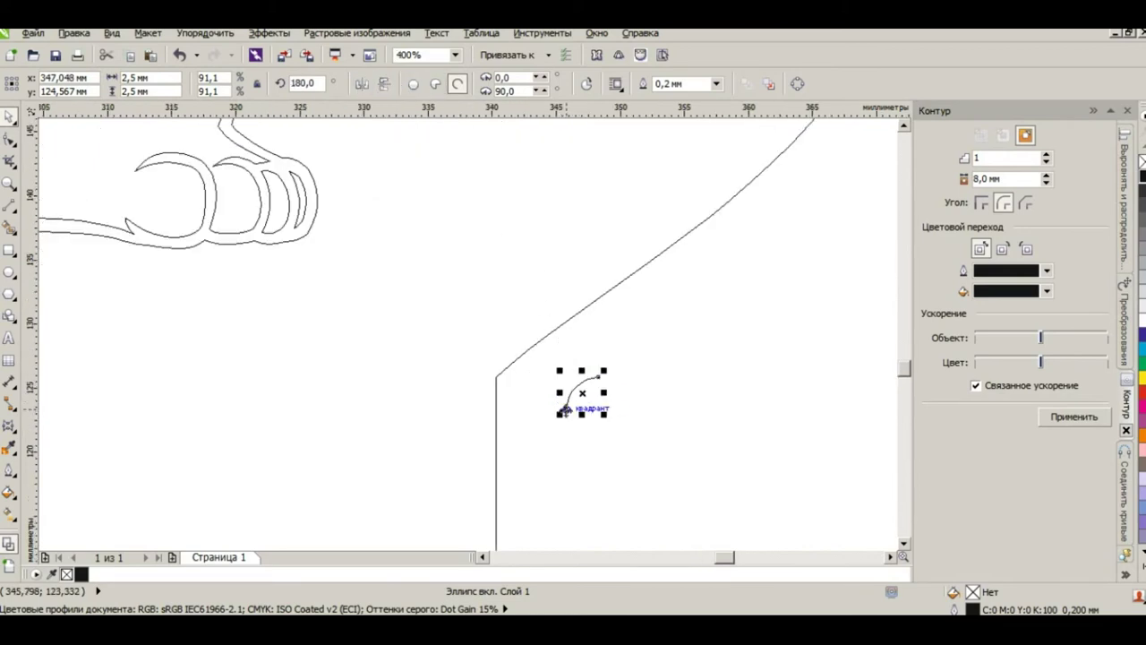
{"action": "left_click_drag", "start_coordinate": [567, 406], "coordinate": [429, 398]}
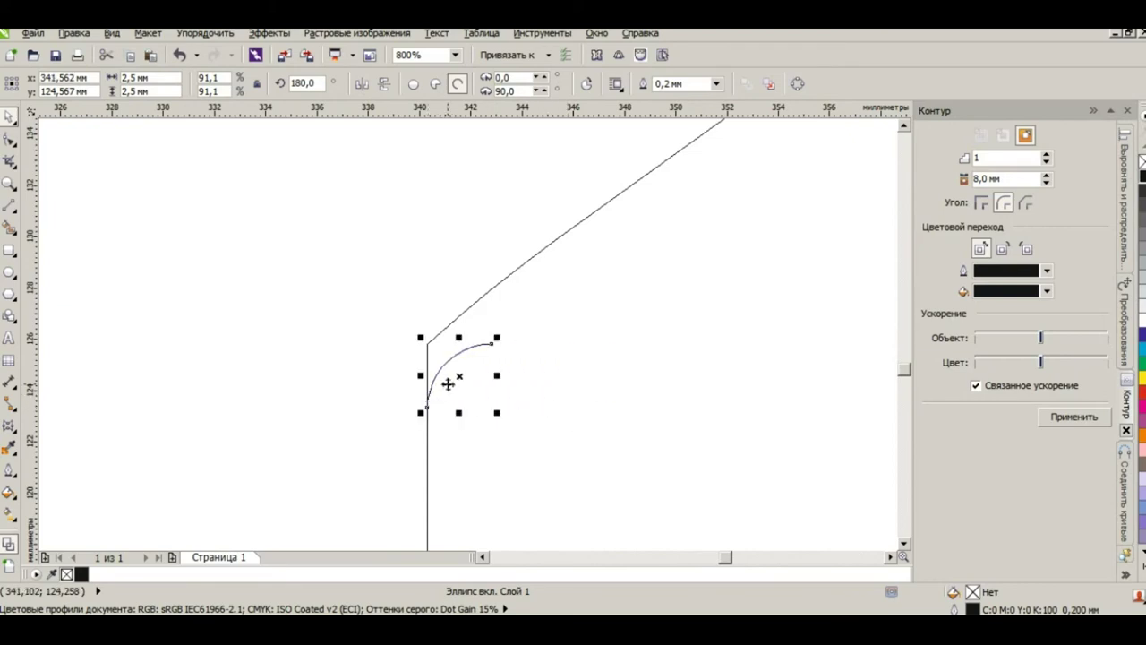
Step: Add a horizontal guide at the tab corner, nudge the arc up, and rotate it to about 188°
{"action": "scroll", "coordinate": [555, 402], "scroll_direction": "down", "scroll_amount": 2}
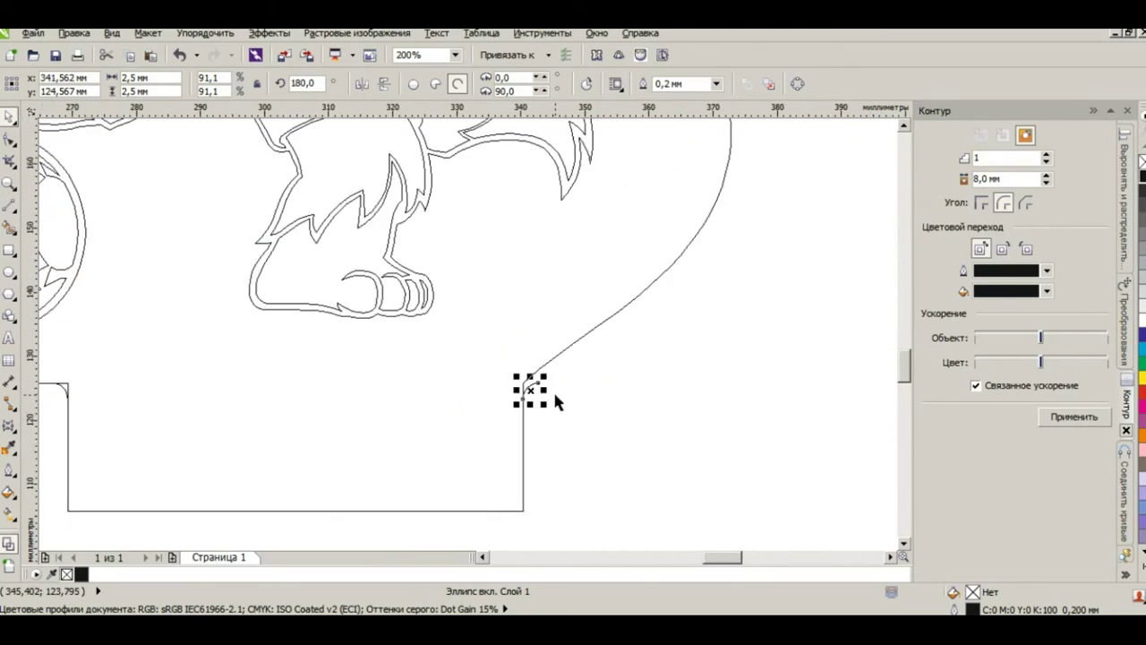
{"action": "left_click_drag", "start_coordinate": [426, 111], "coordinate": [264, 110]}
{"action": "scroll", "coordinate": [525, 392], "scroll_direction": "up", "scroll_amount": 1}
{"action": "scroll", "coordinate": [534, 402], "scroll_direction": "up", "scroll_amount": 1}
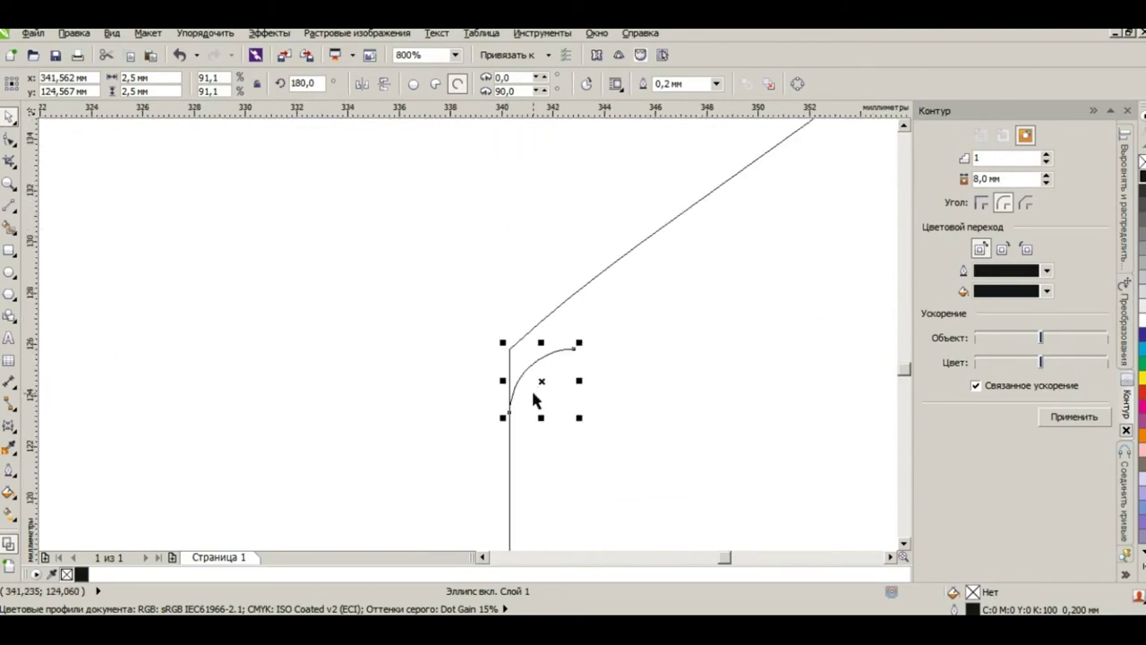
{"action": "left_click_drag", "start_coordinate": [520, 376], "coordinate": [526, 356]}
{"action": "left_click_drag", "start_coordinate": [583, 322], "coordinate": [578, 314]}
{"action": "left_click", "coordinate": [540, 396]}
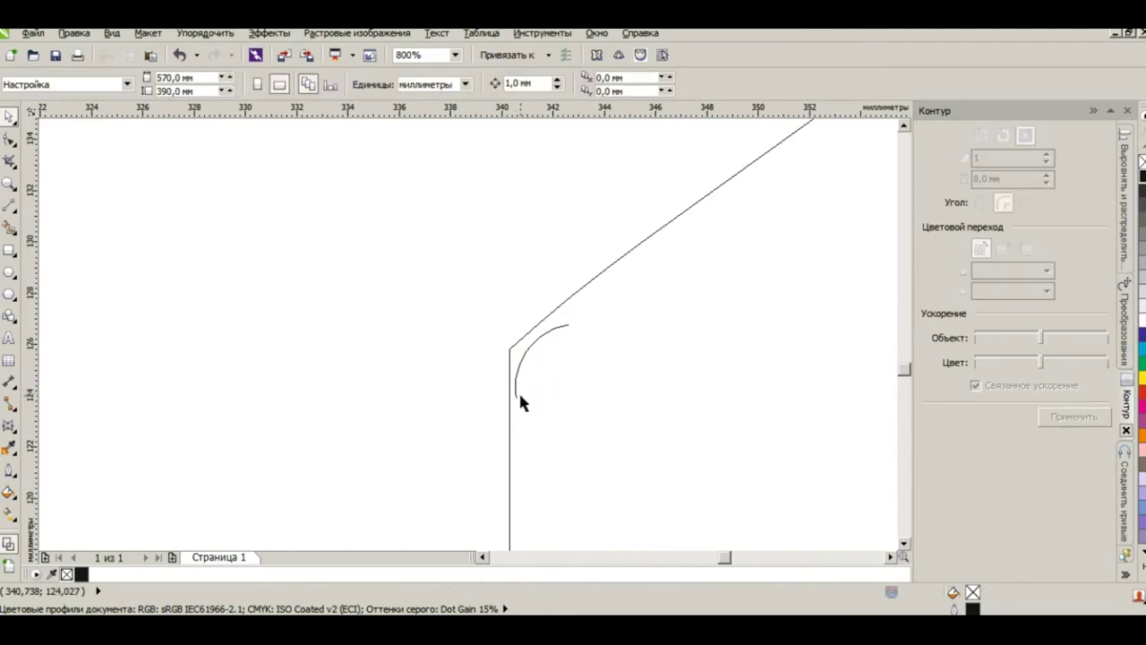
Step: Move the corner arc onto the corner node toward the outer corner line
{"action": "left_click", "coordinate": [517, 391]}
{"action": "mouse_move", "coordinate": [519, 366]}
{"action": "left_mouse_down"}
{"action": "mouse_move", "coordinate": [512, 354]}
{"action": "mouse_move", "coordinate": [517, 364]}
{"action": "left_mouse_up"}
{"action": "scroll", "coordinate": [516, 363], "scroll_direction": "up", "scroll_amount": 2}
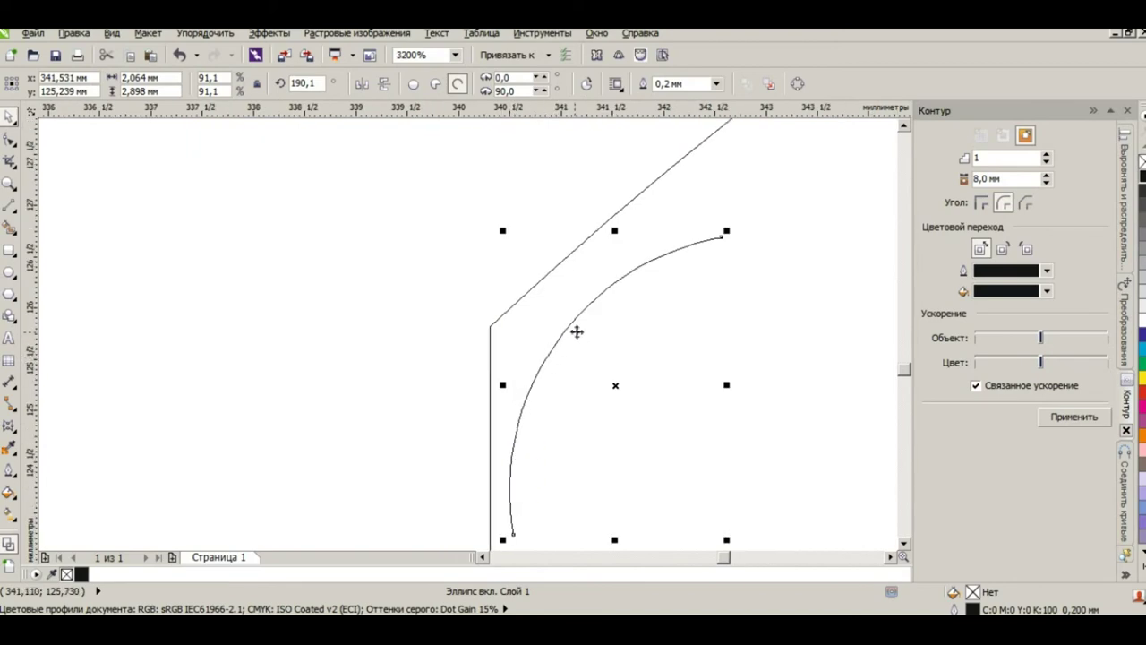
{"action": "left_click_drag", "start_coordinate": [597, 297], "coordinate": [579, 248]}
{"action": "scroll", "coordinate": [484, 499], "scroll_direction": "up", "scroll_amount": 3}
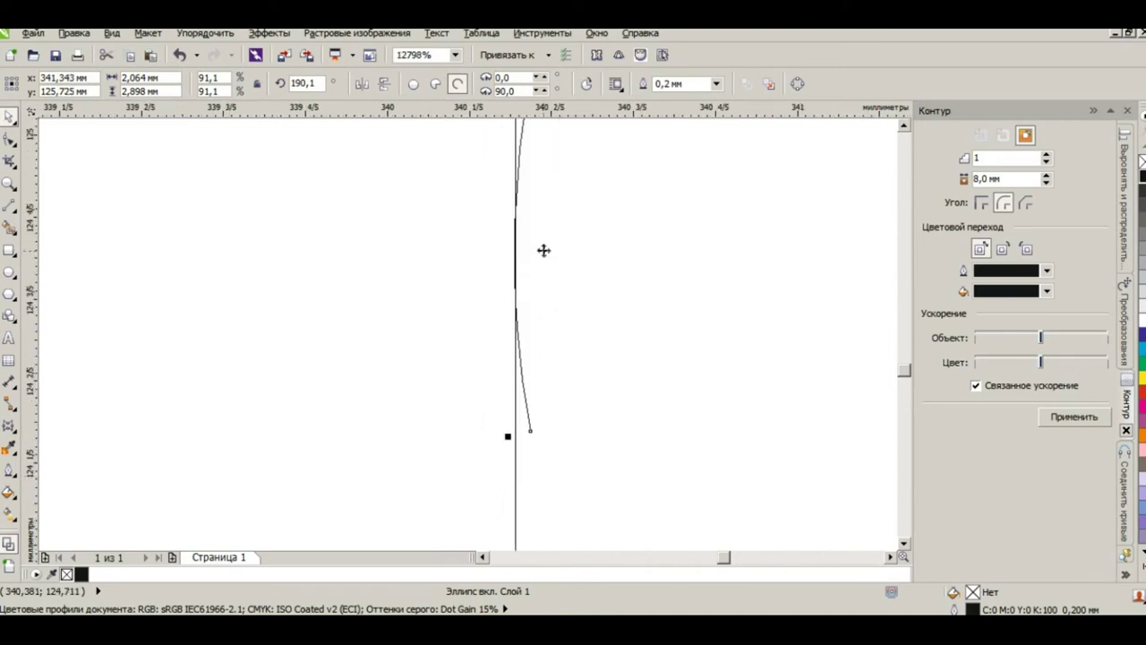
{"action": "scroll", "coordinate": [533, 268], "scroll_direction": "up", "scroll_amount": 4}
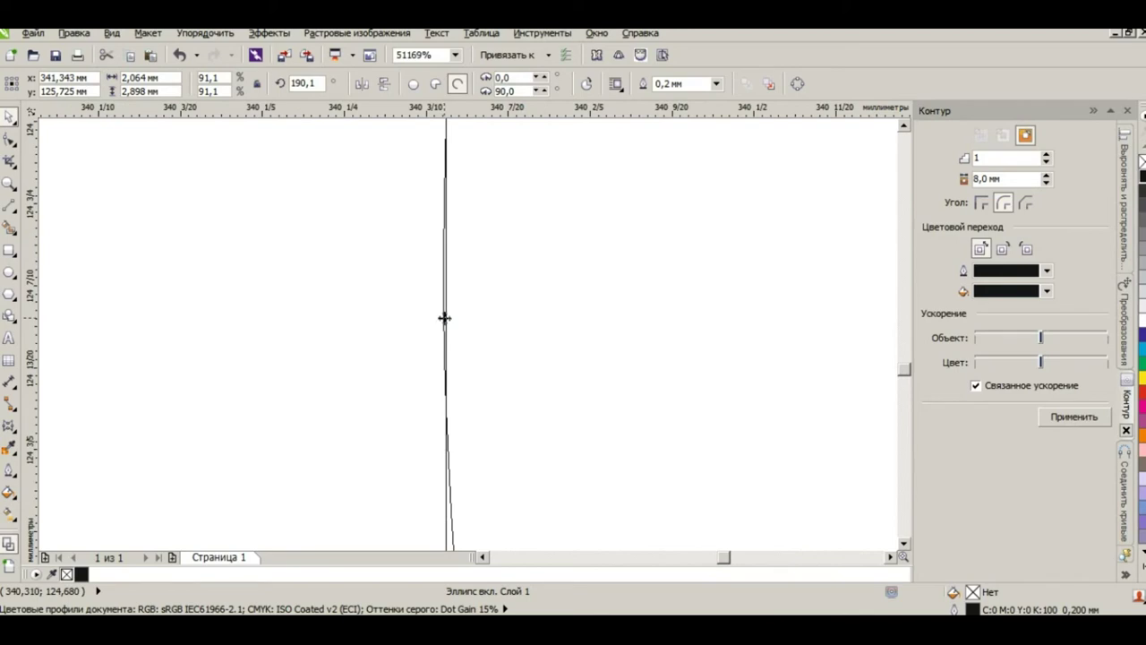
{"action": "scroll", "coordinate": [514, 372], "scroll_direction": "down", "scroll_amount": 9}
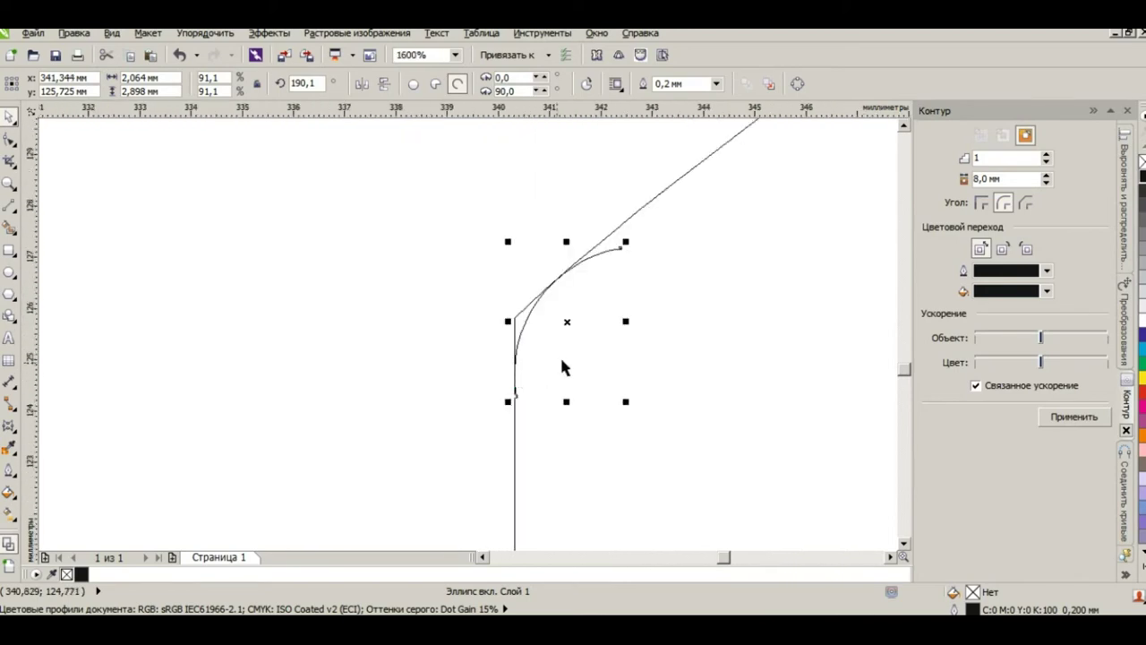
{"action": "scroll", "coordinate": [595, 279], "scroll_direction": "up", "scroll_amount": 1}
Step: Trim the arc's ends onto the diagonal line and vertical edge (about 9.9° to 59.3°), then select it with the outline
{"action": "left_click", "coordinate": [10, 139]}
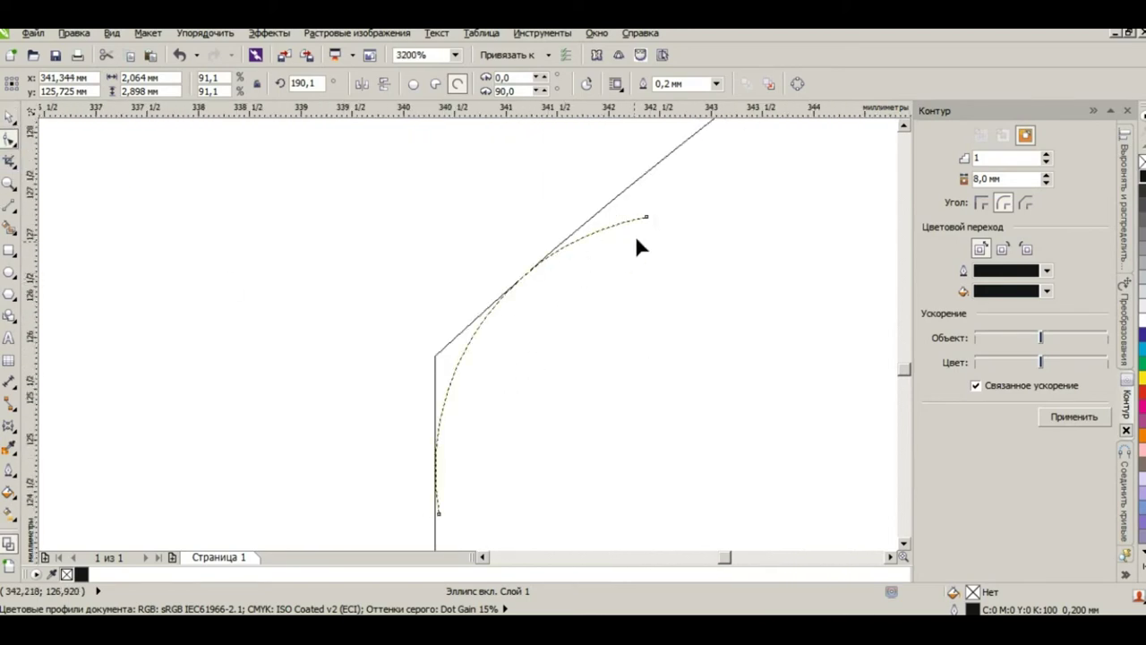
{"action": "left_click_drag", "start_coordinate": [645, 217], "coordinate": [557, 312]}
{"action": "scroll", "coordinate": [514, 274], "scroll_direction": "up", "scroll_amount": 4}
{"action": "scroll", "coordinate": [600, 289], "scroll_direction": "down", "scroll_amount": 4}
{"action": "scroll", "coordinate": [557, 311], "scroll_direction": "up", "scroll_amount": 2}
{"action": "left_click_drag", "start_coordinate": [476, 533], "coordinate": [462, 371]}
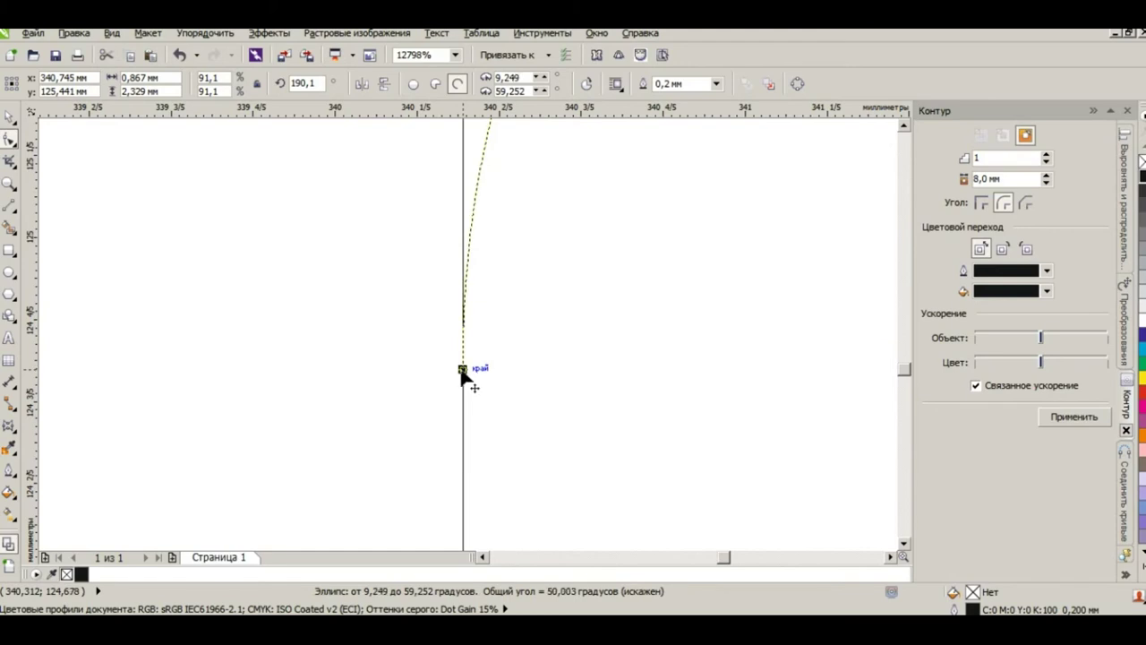
{"action": "mouse_move", "coordinate": [462, 371]}
{"action": "left_mouse_down"}
{"action": "mouse_move", "coordinate": [461, 351]}
{"action": "mouse_move", "coordinate": [464, 397]}
{"action": "mouse_move", "coordinate": [461, 355]}
{"action": "left_mouse_up"}
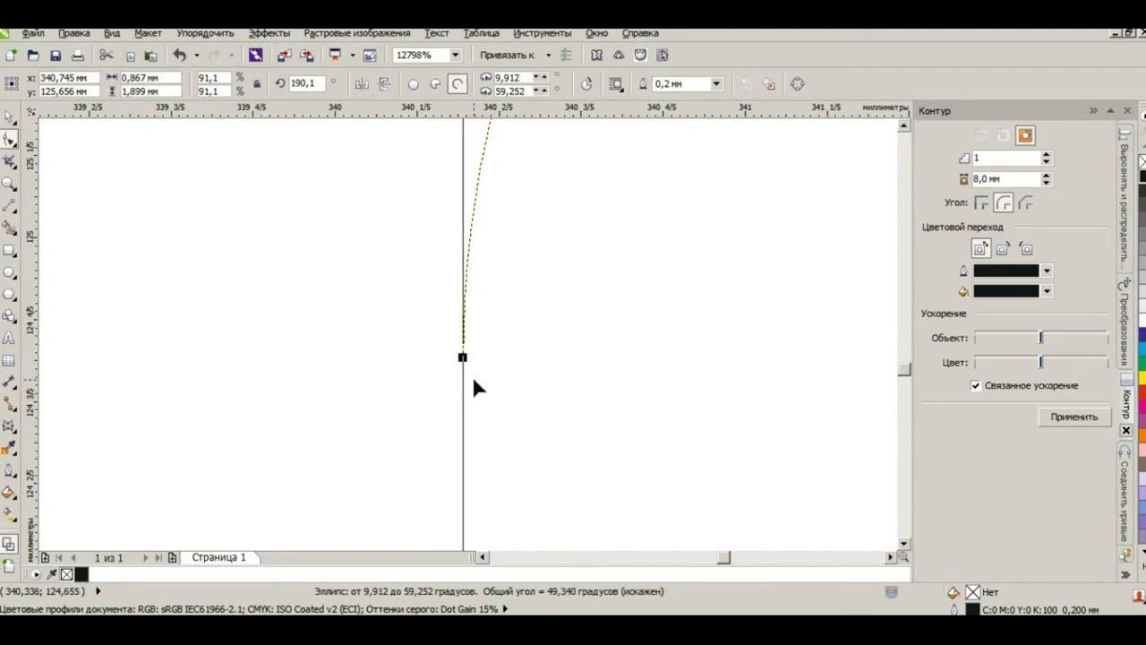
{"action": "scroll", "coordinate": [459, 362], "scroll_direction": "up", "scroll_amount": 2}
{"action": "scroll", "coordinate": [460, 370], "scroll_direction": "down", "scroll_amount": 5}
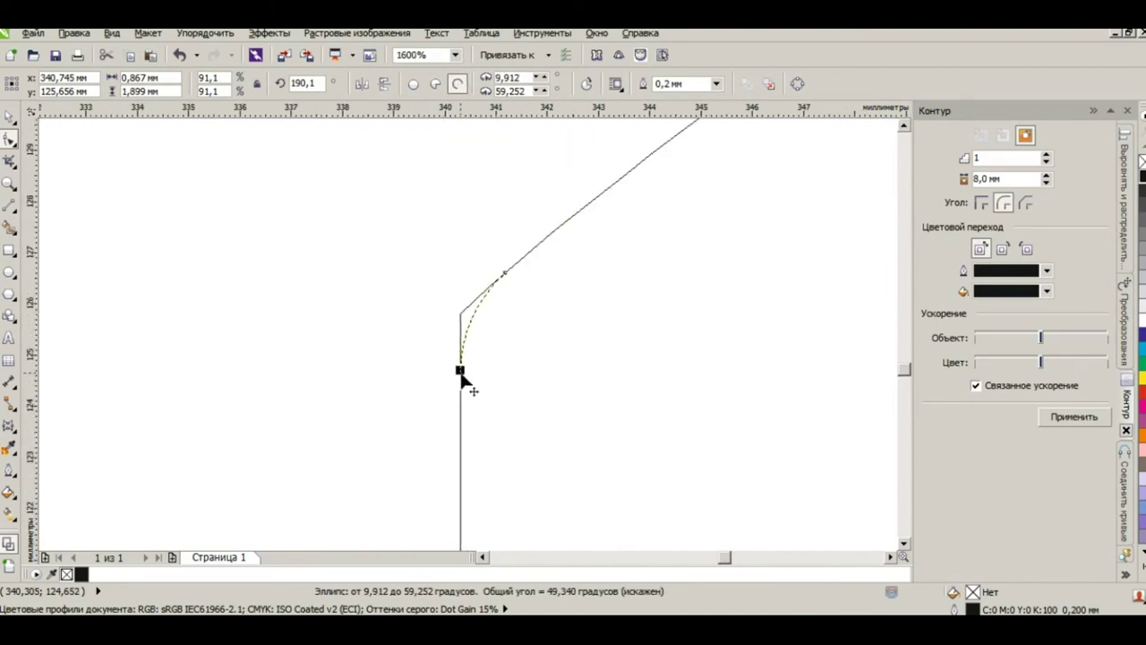
{"action": "key", "text": "space"}
{"action": "left_click", "coordinate": [561, 226], "text": "shift"}
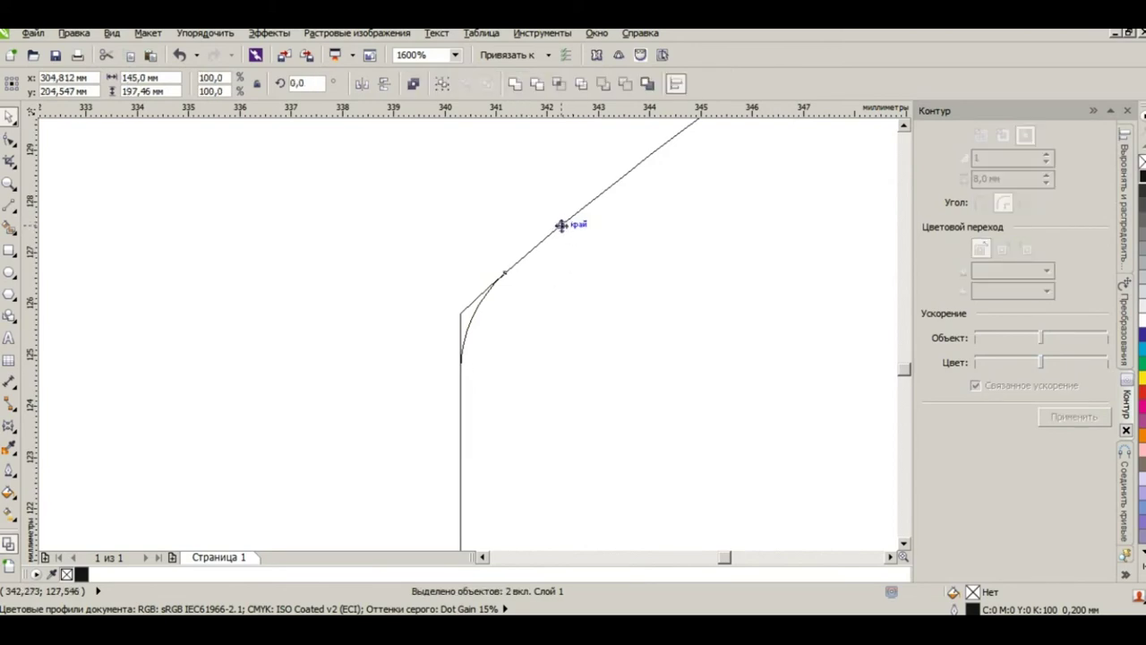
Step: Combine the first arc with the outline, break the corner node, and join the loose ends onto the arc ends
{"action": "left_click", "coordinate": [412, 83]}
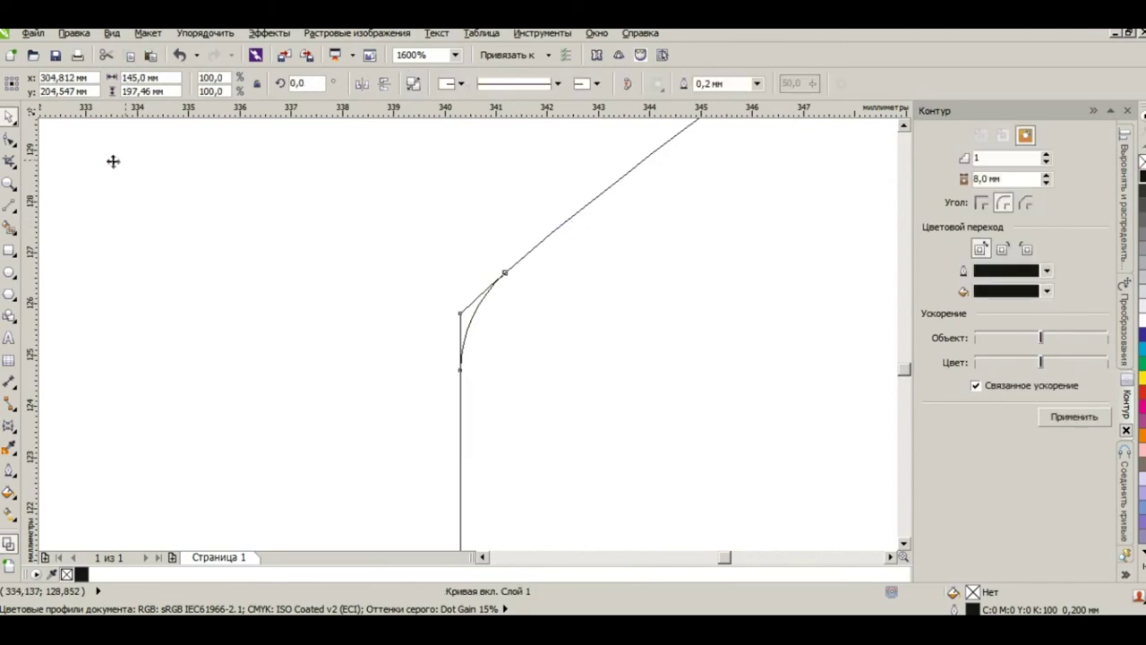
{"action": "left_click", "coordinate": [9, 139]}
{"action": "scroll", "coordinate": [462, 331], "scroll_direction": "up", "scroll_amount": 1}
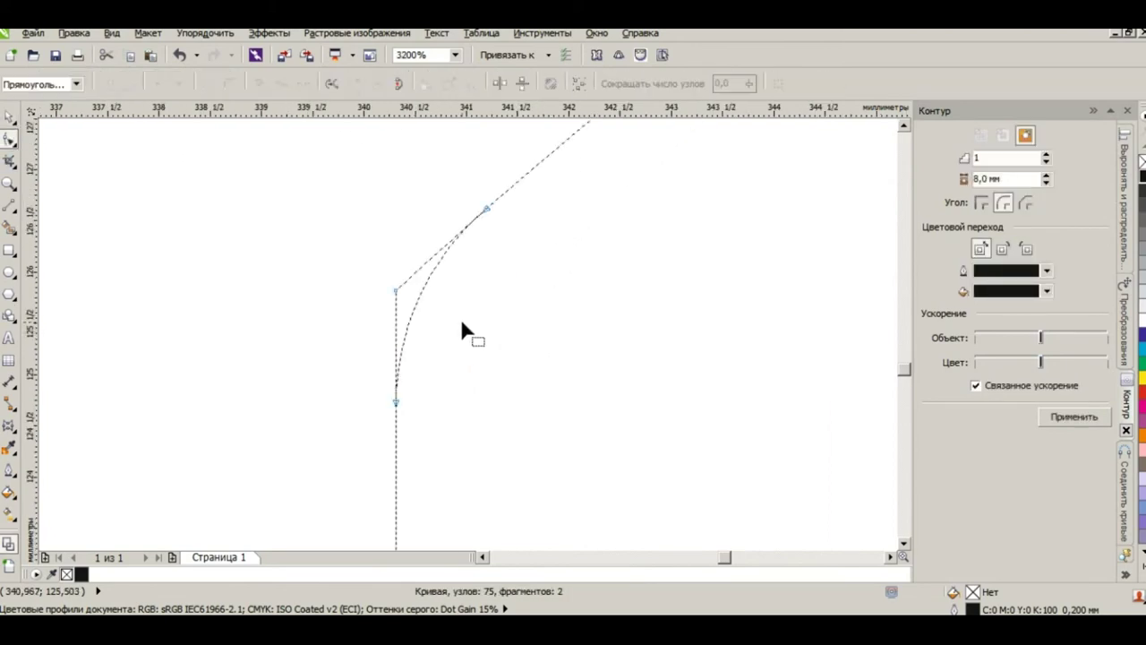
{"action": "right_click", "coordinate": [395, 293]}
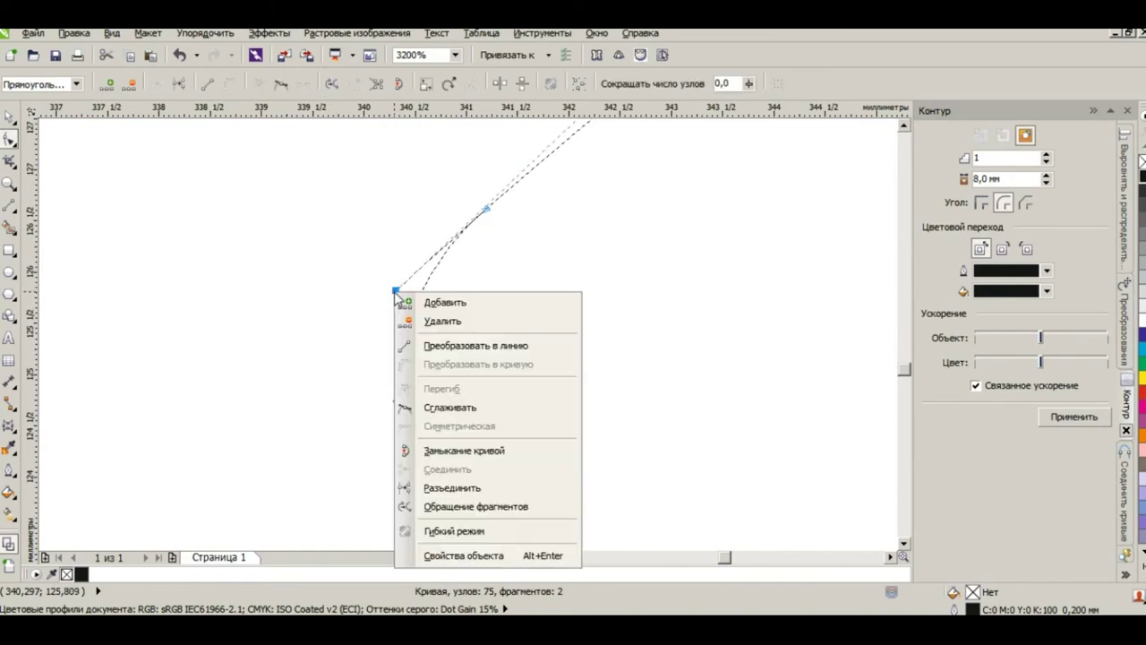
{"action": "left_click", "coordinate": [452, 488]}
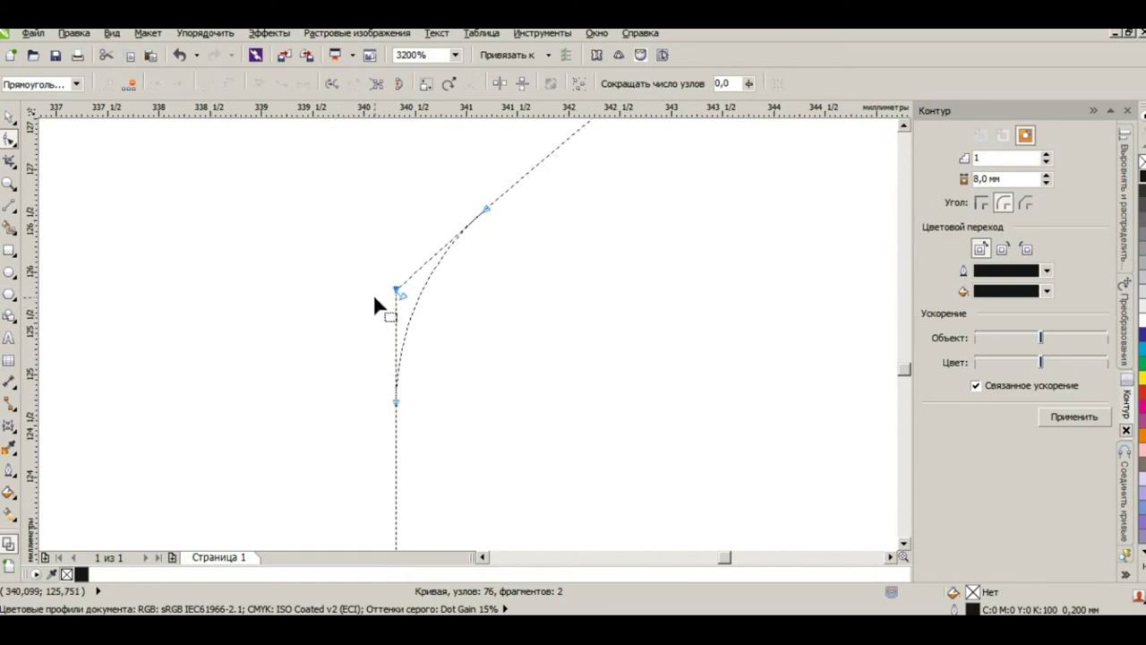
{"action": "left_click_drag", "start_coordinate": [395, 293], "coordinate": [398, 406]}
{"action": "left_click_drag", "start_coordinate": [398, 290], "coordinate": [441, 213]}
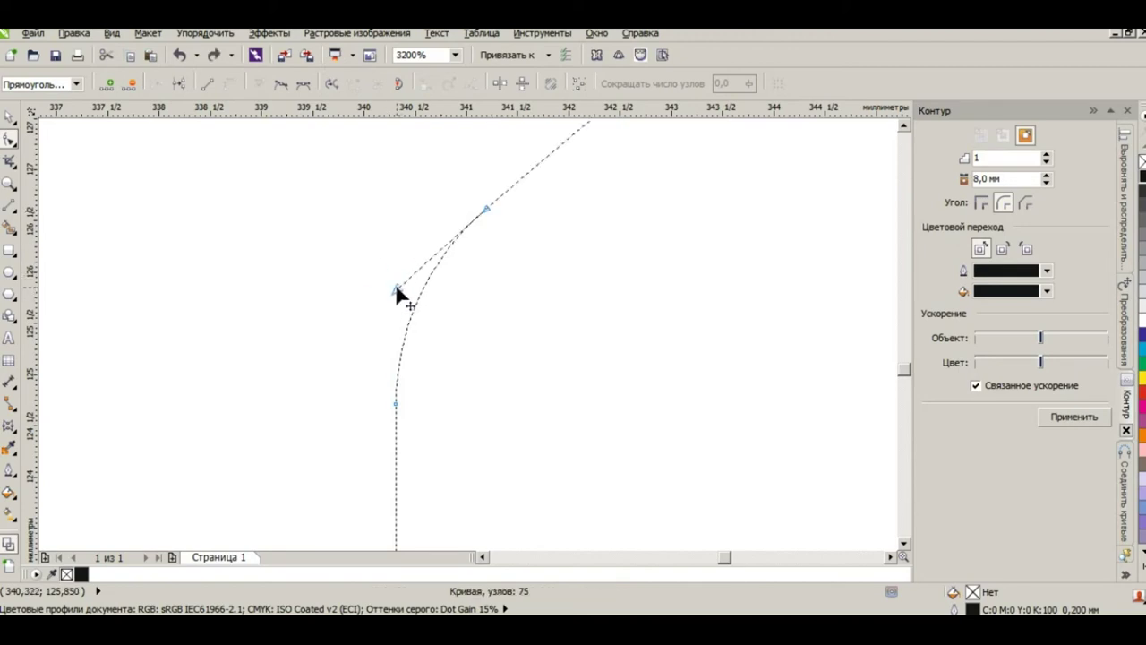
{"action": "left_click_drag", "start_coordinate": [371, 267], "coordinate": [491, 214]}
{"action": "left_click", "coordinate": [397, 291]}
{"action": "scroll", "coordinate": [661, 357], "scroll_direction": "down", "scroll_amount": 10}
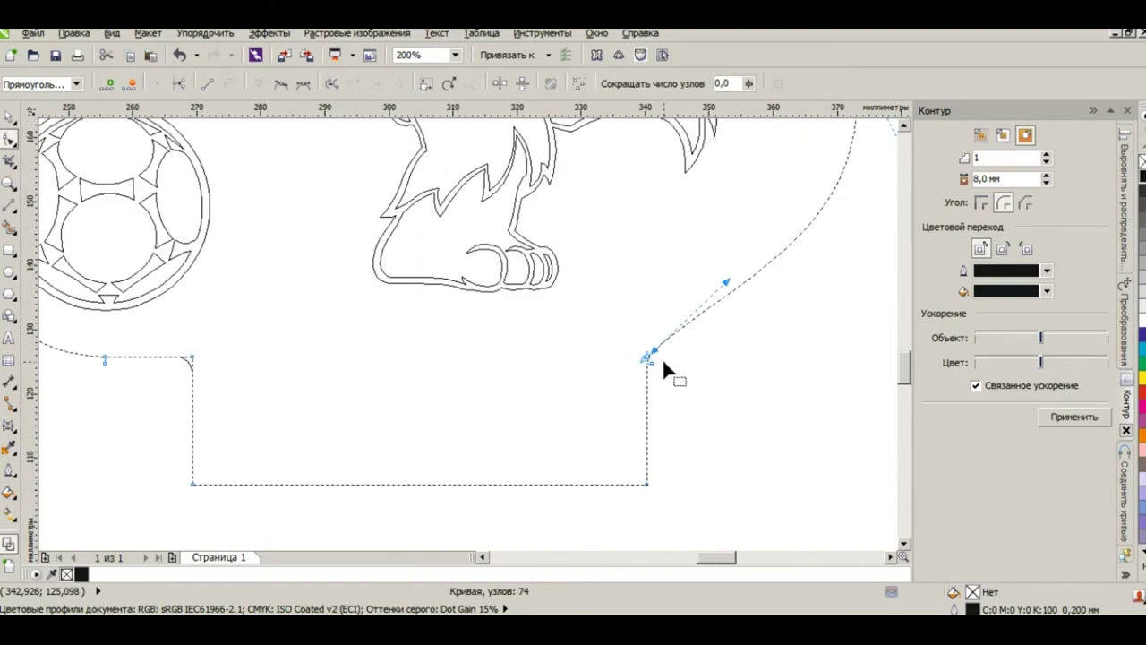
{"action": "scroll", "coordinate": [435, 367], "scroll_direction": "up", "scroll_amount": 8}
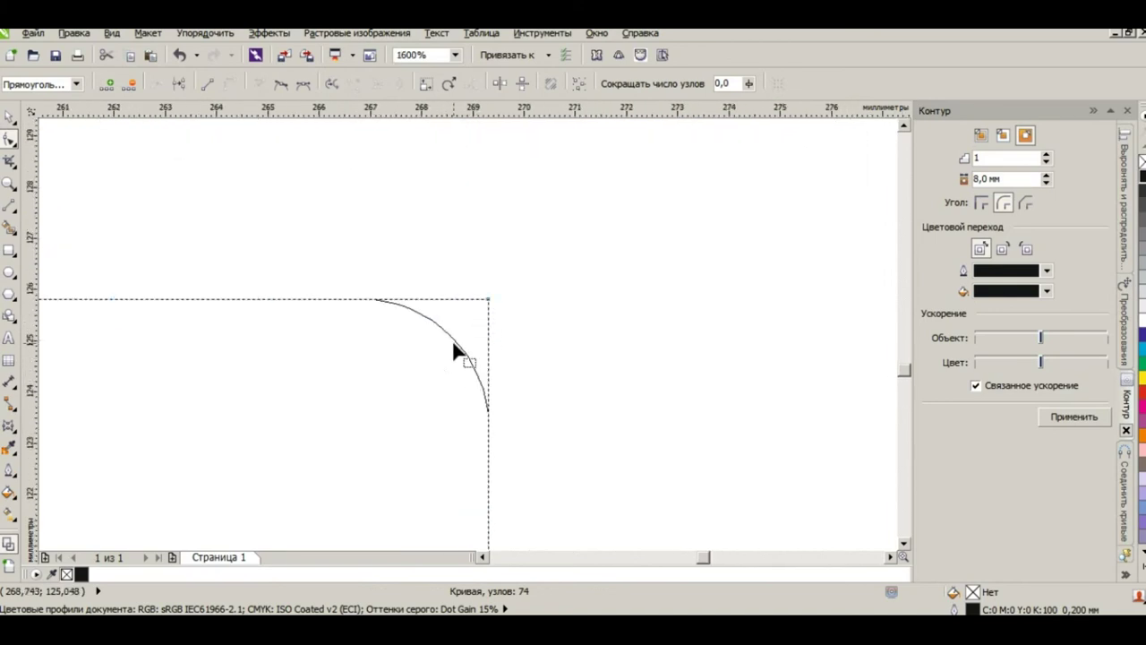
Step: Combine the second corner arc with the outline, break the corner node, and snap the loose ends to the arc
{"action": "key", "text": "space"}
{"action": "left_click", "coordinate": [488, 331]}
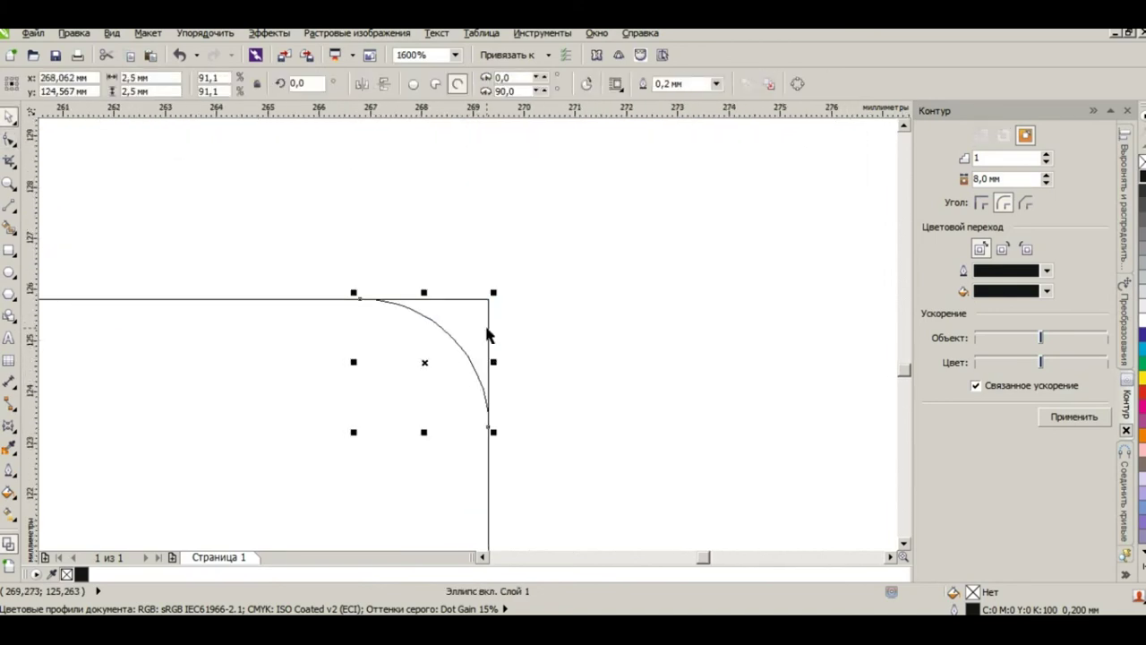
{"action": "left_click", "coordinate": [287, 305]}
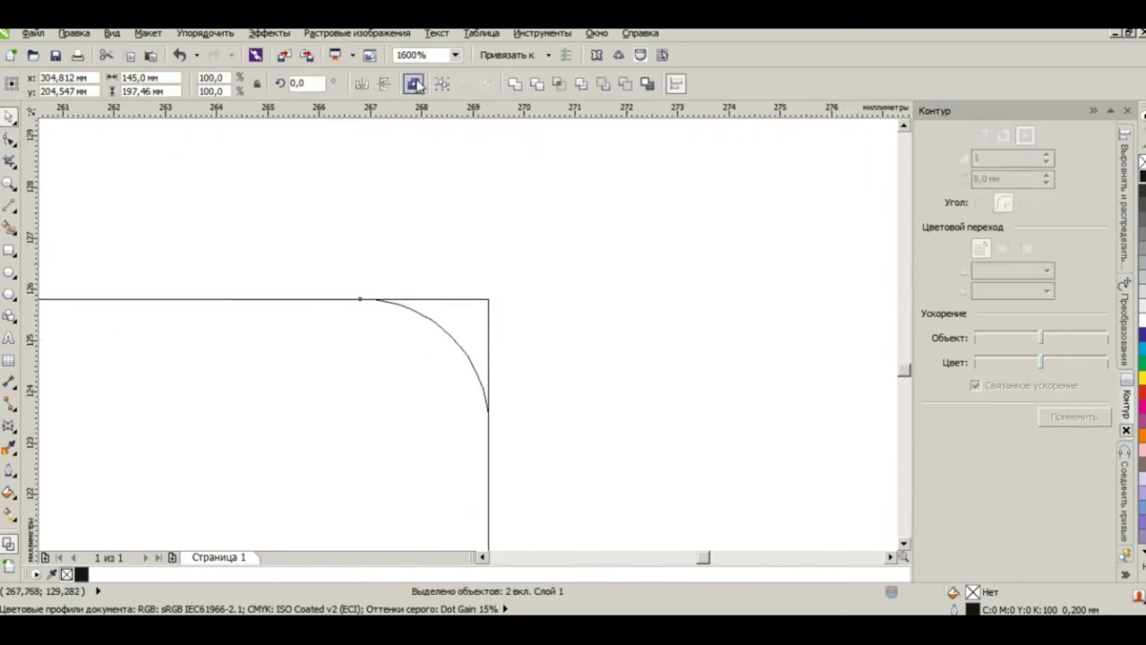
{"action": "key", "text": "Tab"}
{"action": "left_click", "coordinate": [13, 140]}
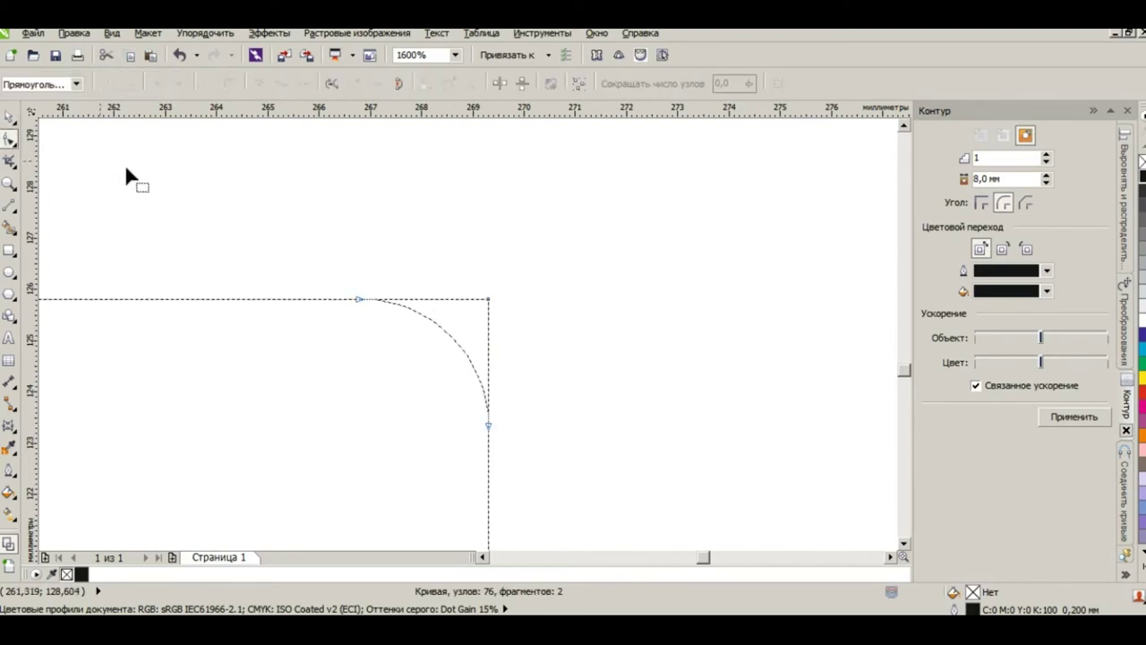
{"action": "right_click", "coordinate": [488, 305]}
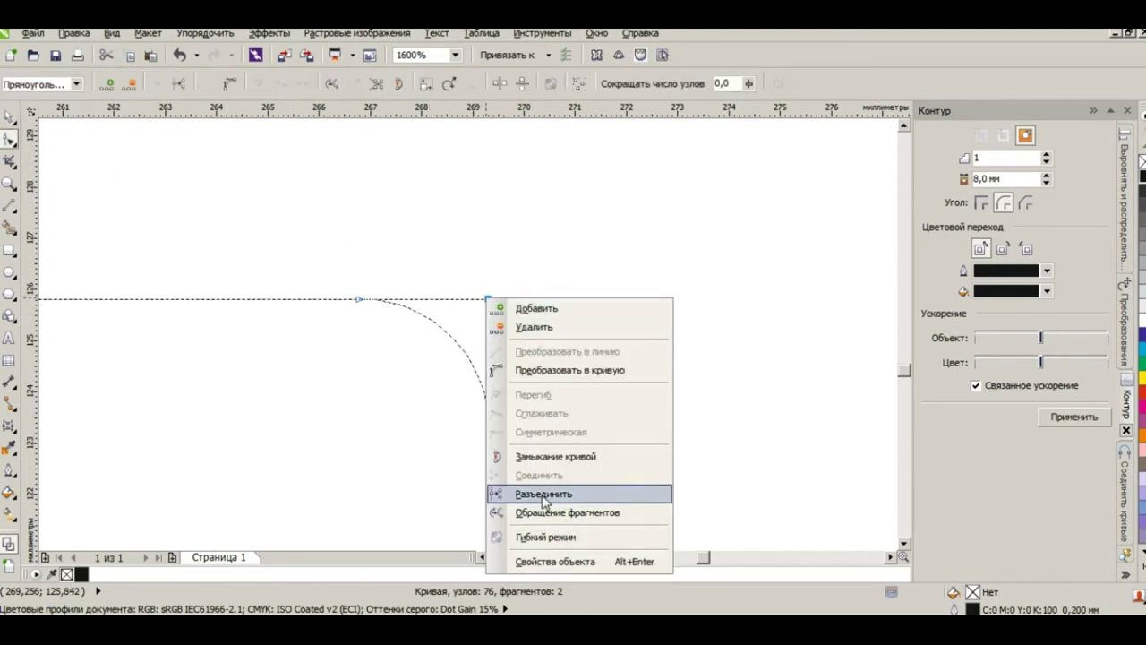
{"action": "left_click", "coordinate": [495, 307]}
{"action": "left_click_drag", "start_coordinate": [494, 305], "coordinate": [363, 303]}
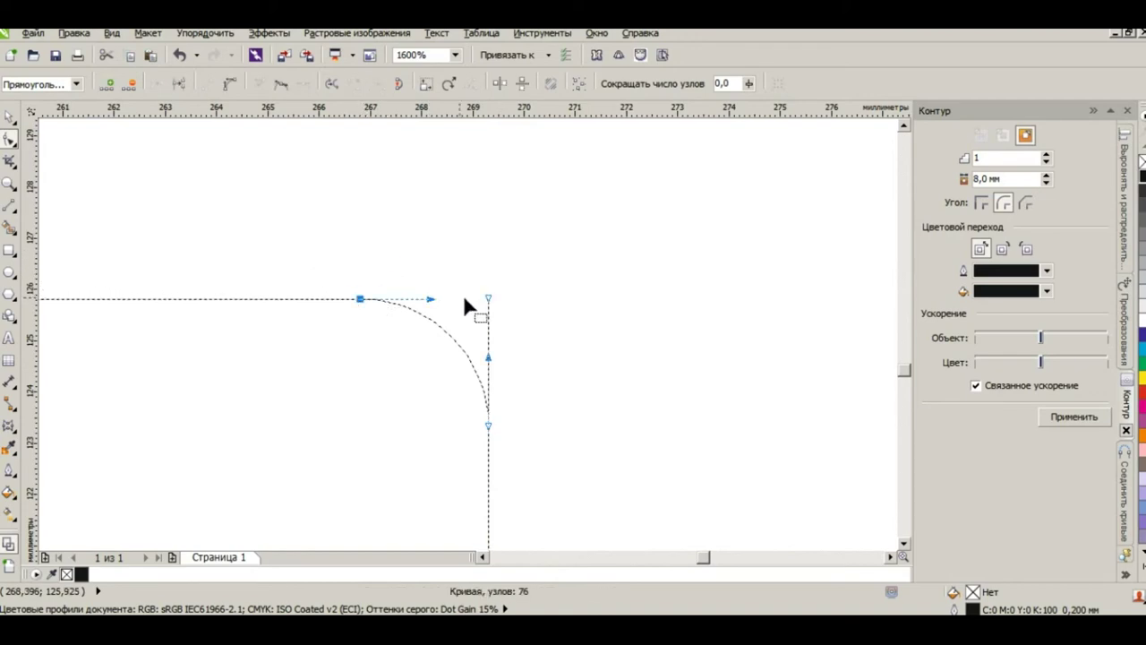
{"action": "left_click_drag", "start_coordinate": [486, 299], "coordinate": [495, 427]}
{"action": "key", "text": "space"}
{"action": "scroll", "coordinate": [357, 437], "scroll_direction": "down", "scroll_amount": 5}
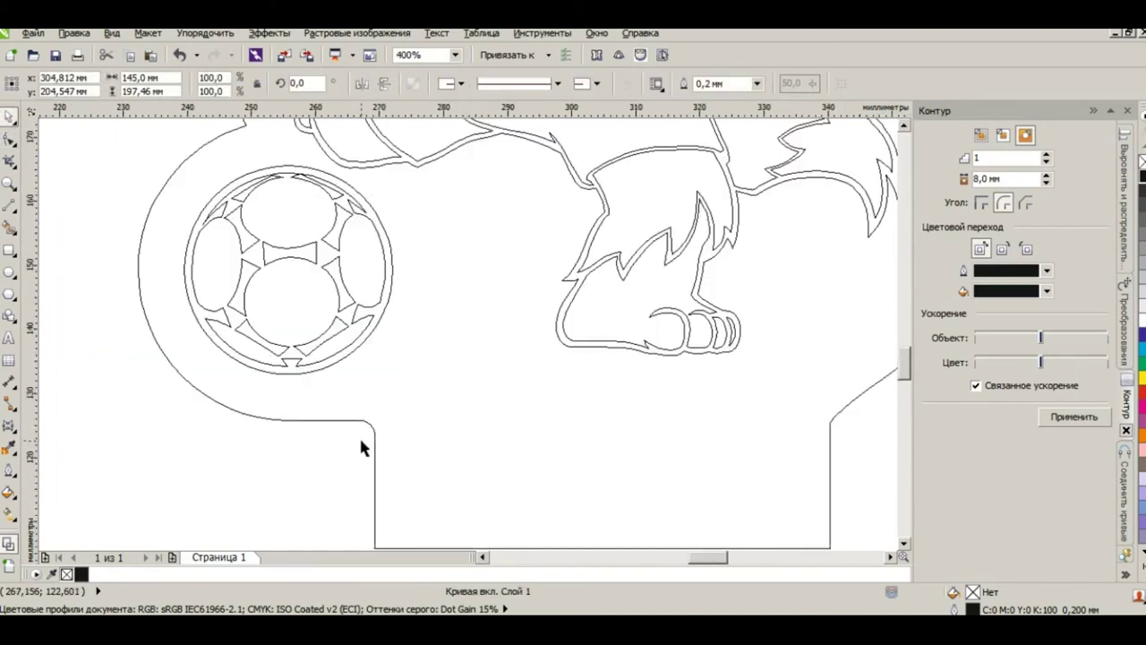
Step: Switch the view from wireframe to Enhanced full-fill rendering
{"action": "scroll", "coordinate": [362, 443], "scroll_direction": "down", "scroll_amount": 2}
{"action": "left_click", "coordinate": [269, 279]}
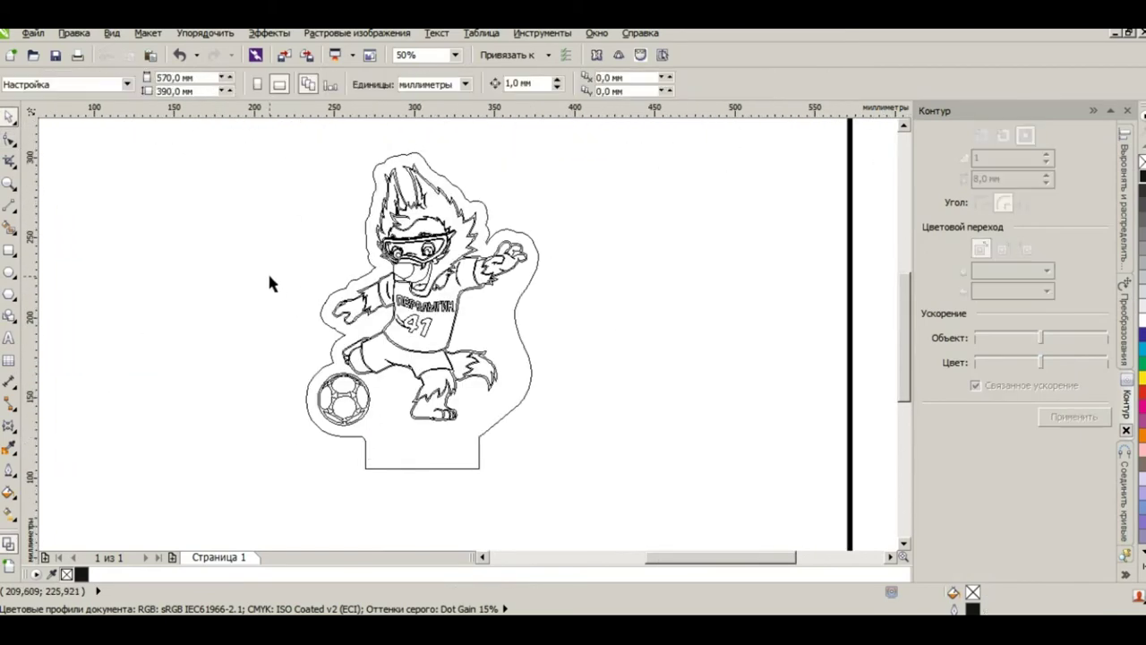
{"action": "mouse_move", "coordinate": [253, 137]}
{"action": "left_mouse_down"}
{"action": "mouse_move", "coordinate": [573, 486]}
{"action": "mouse_move", "coordinate": [634, 522]}
{"action": "left_mouse_up"}
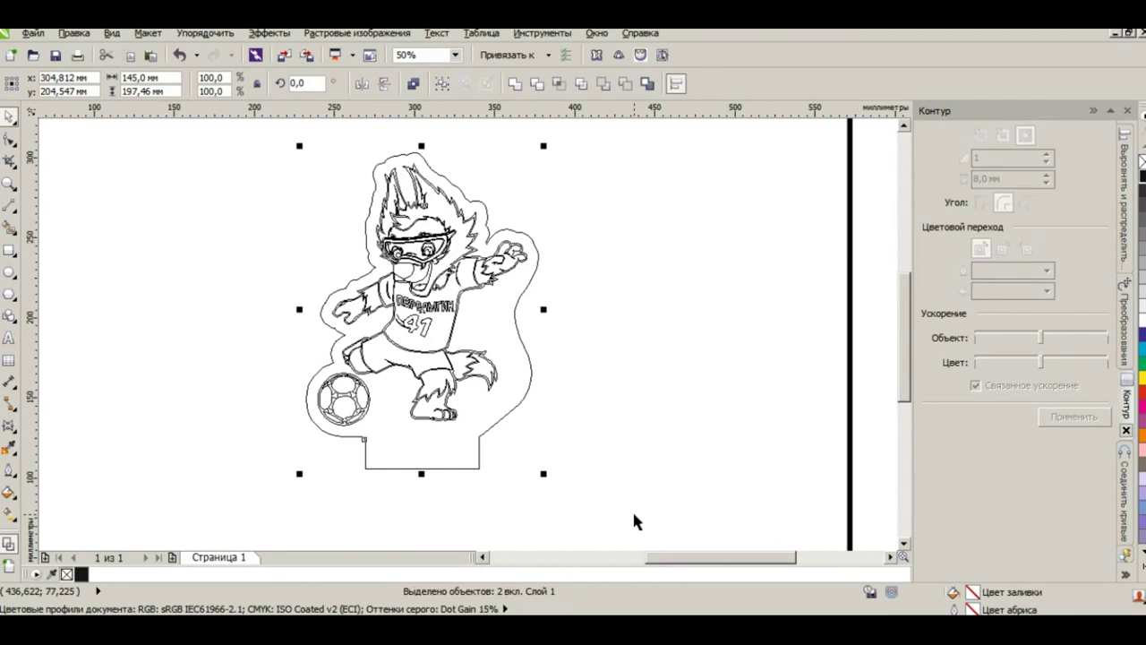
{"action": "left_click", "coordinate": [635, 335]}
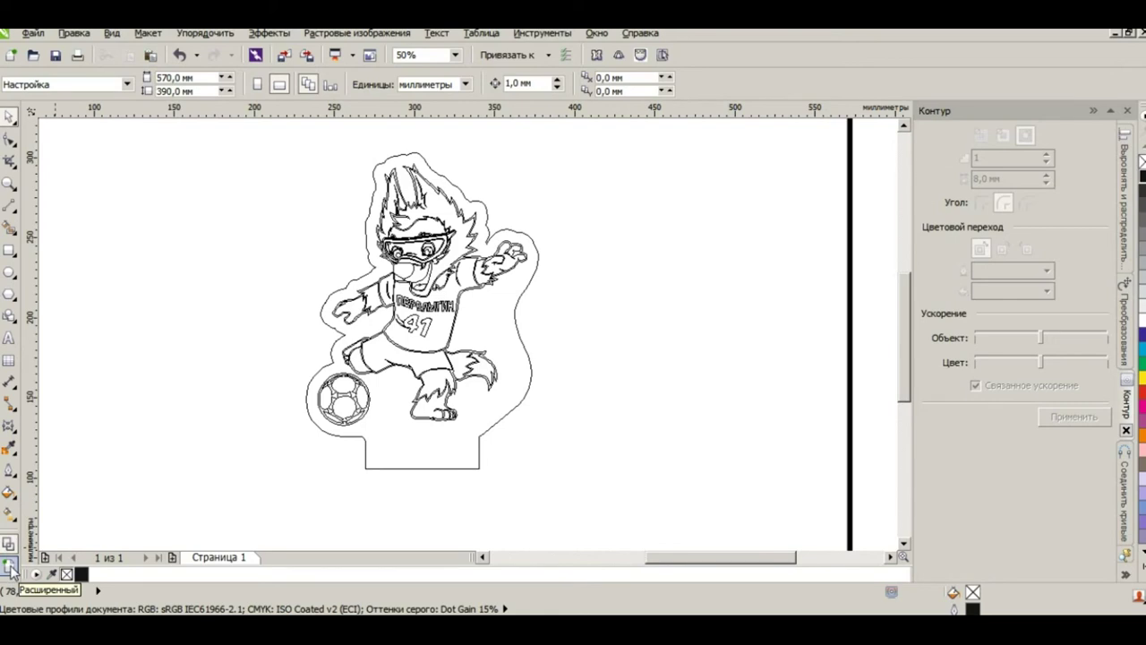
{"action": "left_click", "coordinate": [10, 570]}
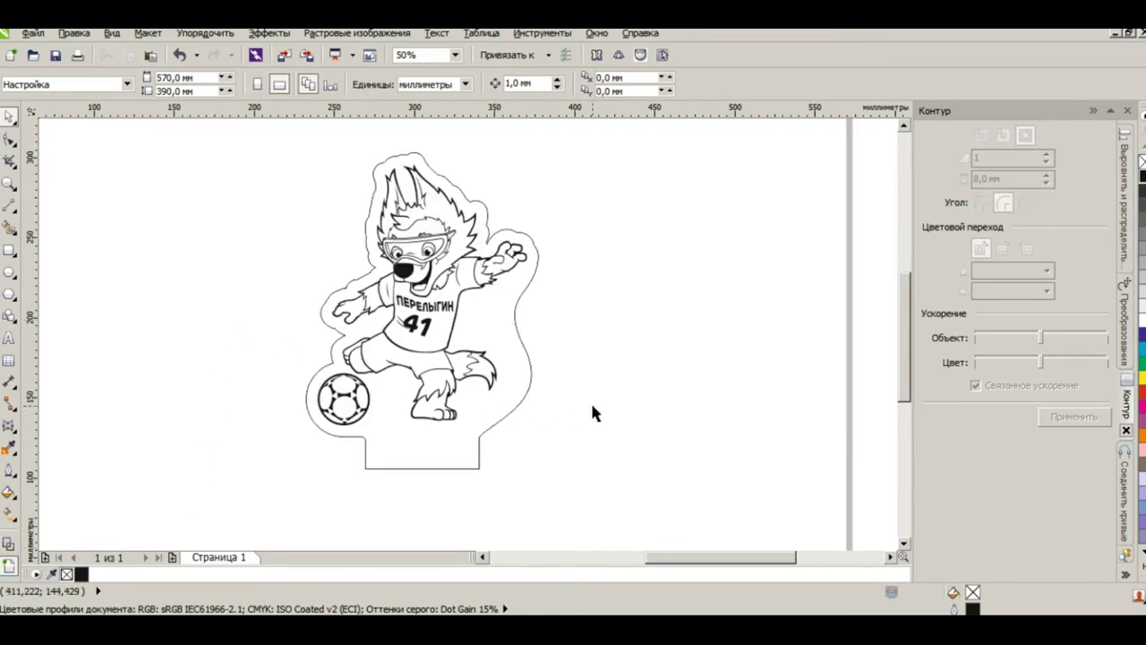
Step: Set the cut outline around the mascot and tab to a red outline colour
{"action": "left_click", "coordinate": [527, 399]}
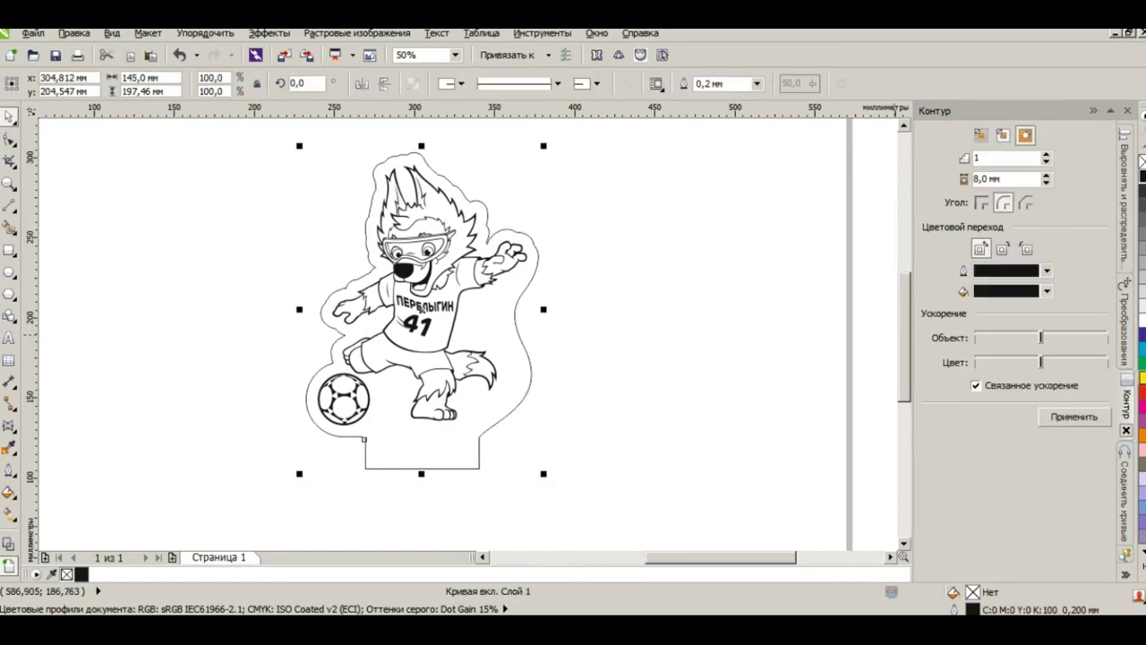
{"action": "right_click", "coordinate": [1141, 393]}
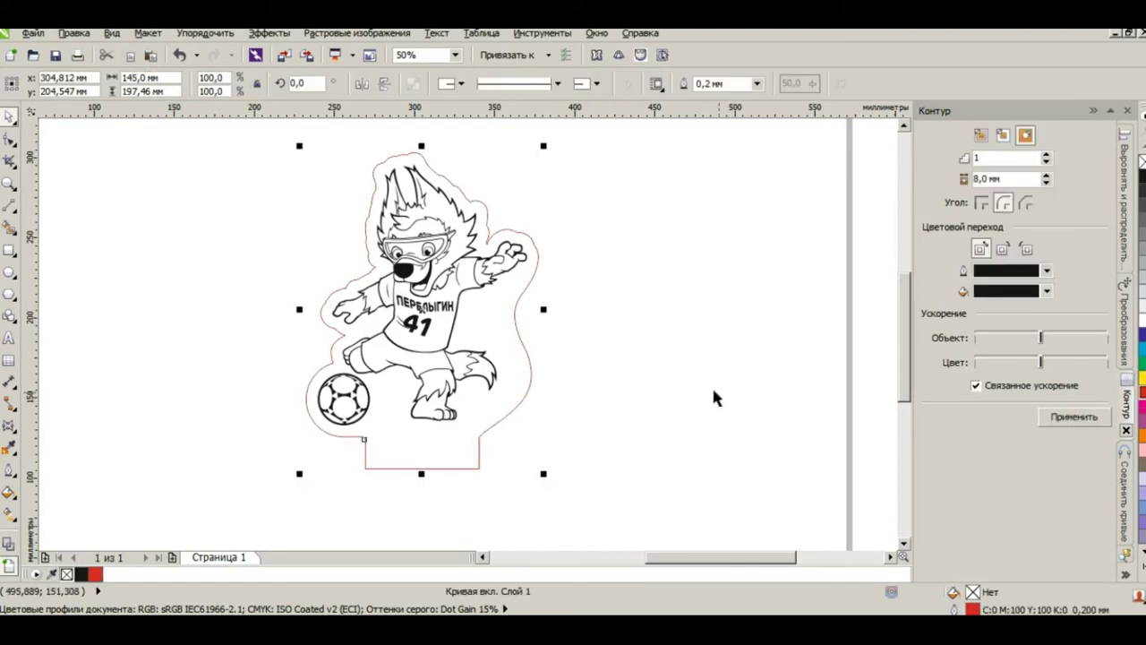
{"action": "left_click", "coordinate": [629, 359]}
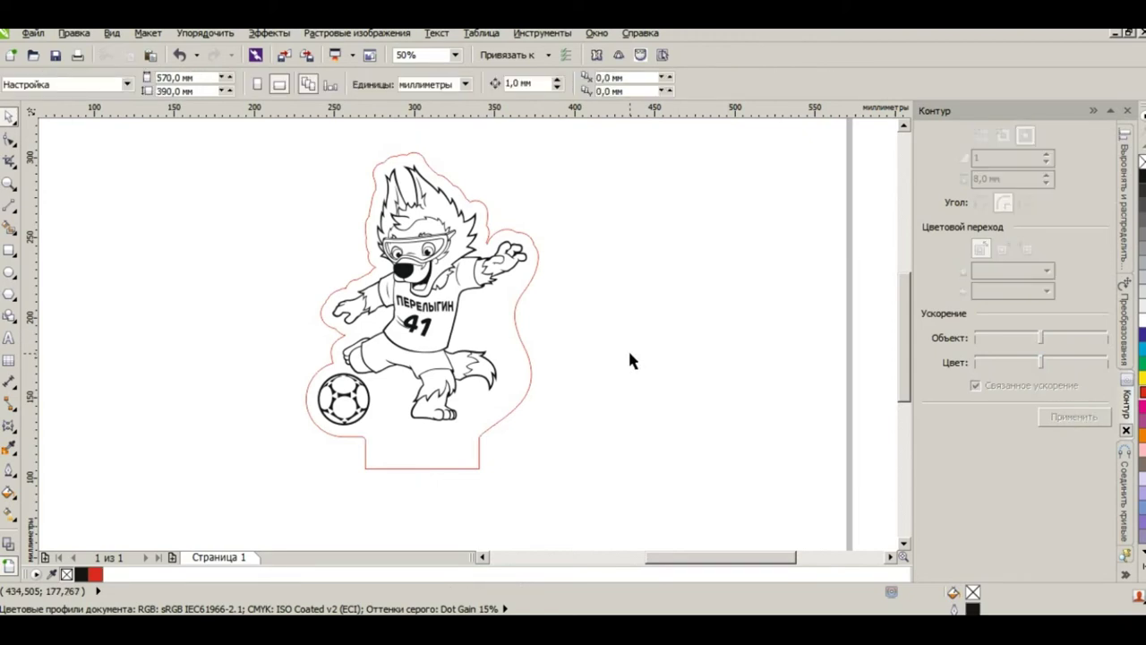
Step: Pan around the mascot at 200% to inspect the head, goggles, ПЕРЕЛЫГИН 41 shirt, football and red outline
{"action": "scroll", "coordinate": [416, 247], "scroll_direction": "up", "scroll_amount": 1}
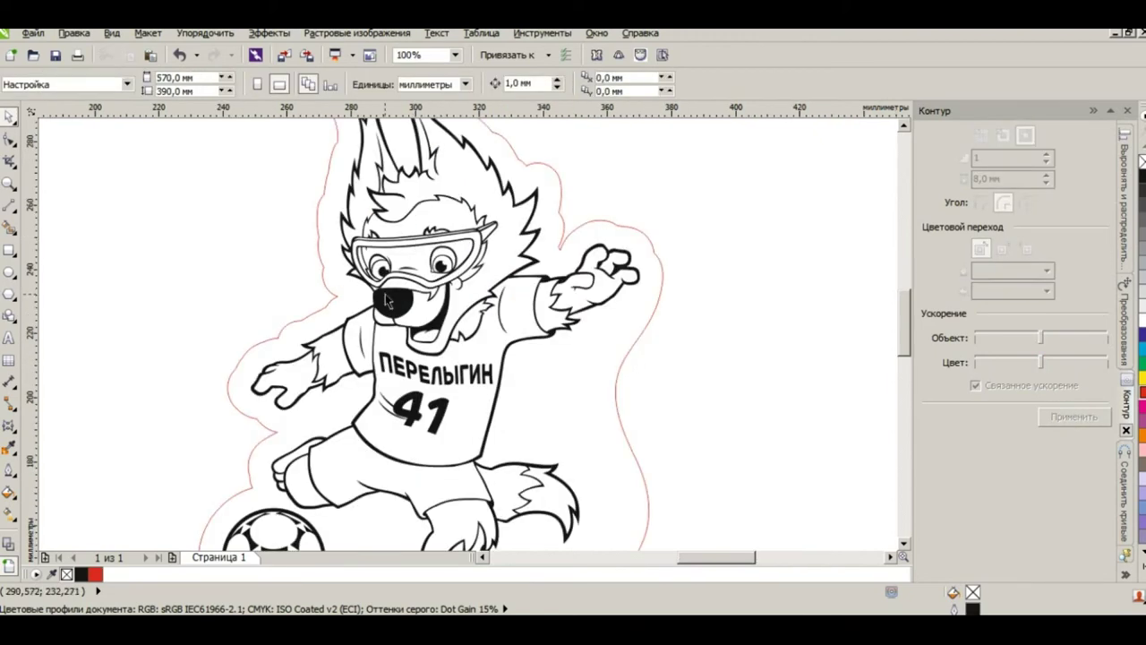
{"action": "scroll", "coordinate": [387, 301], "scroll_direction": "up", "scroll_amount": 1}
{"action": "key", "text": "h"}
{"action": "left_click_drag", "start_coordinate": [479, 126], "coordinate": [340, 313]}
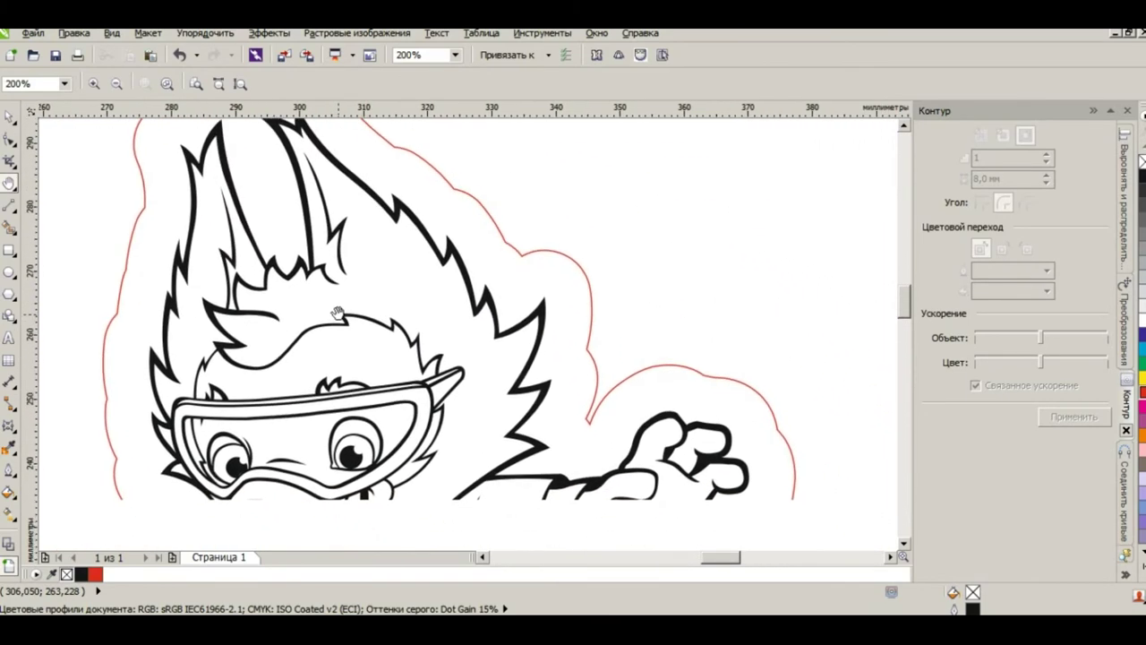
{"action": "left_click_drag", "start_coordinate": [524, 358], "coordinate": [492, 267]}
{"action": "scroll", "coordinate": [659, 337], "scroll_direction": "up", "scroll_amount": 1}
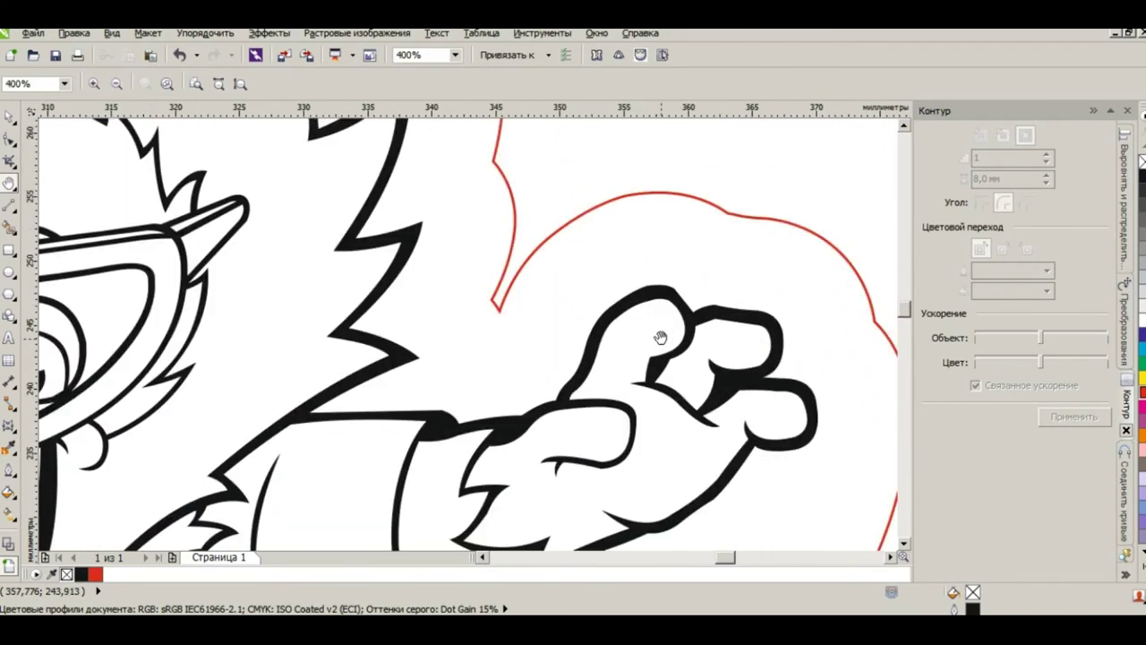
{"action": "scroll", "coordinate": [659, 337], "scroll_direction": "down", "scroll_amount": 1}
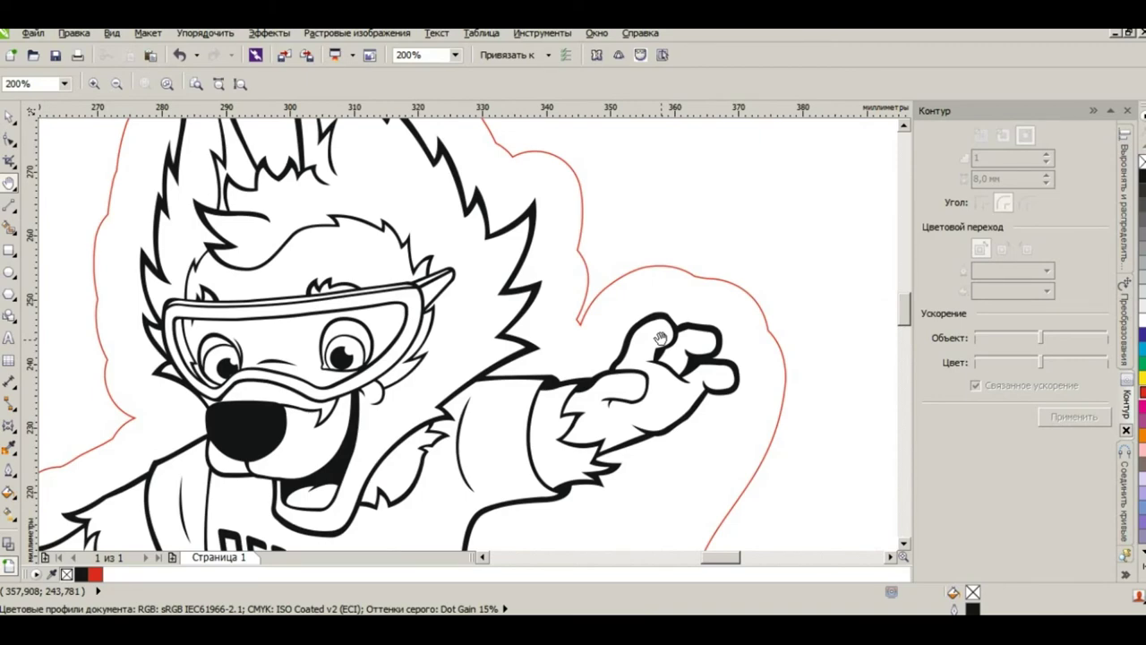
{"action": "left_click_drag", "start_coordinate": [430, 430], "coordinate": [680, 230]}
{"action": "left_click_drag", "start_coordinate": [537, 407], "coordinate": [501, 356]}
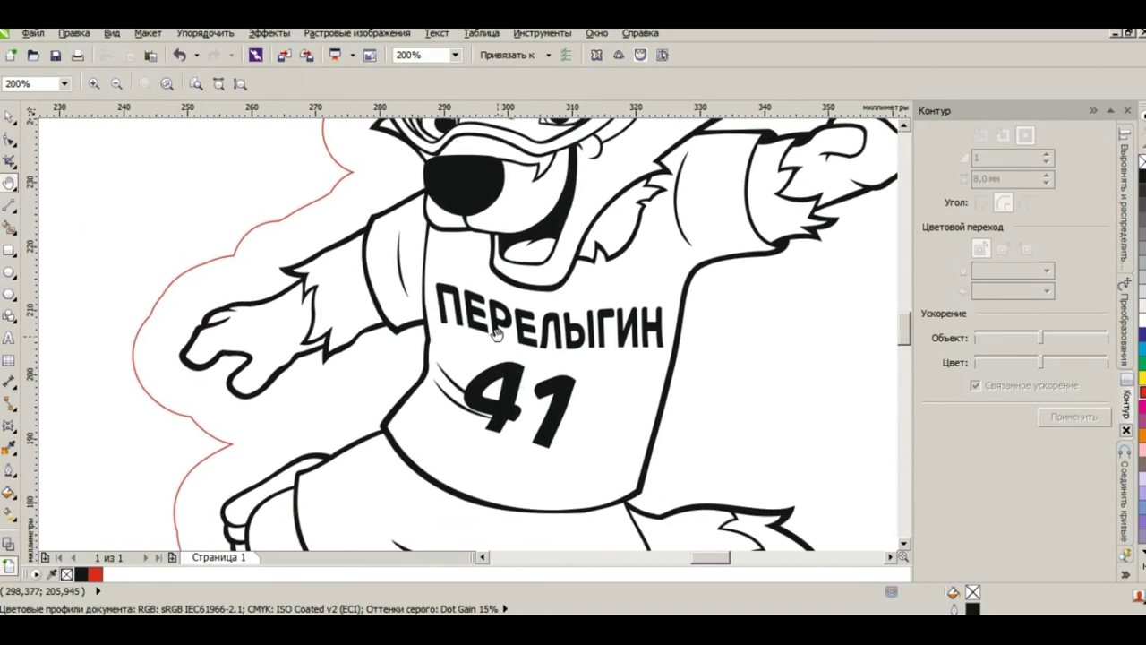
{"action": "left_click_drag", "start_coordinate": [615, 377], "coordinate": [716, 242]}
{"action": "left_click_drag", "start_coordinate": [560, 508], "coordinate": [594, 341]}
{"action": "left_click_drag", "start_coordinate": [581, 411], "coordinate": [517, 546]}
{"action": "left_click_drag", "start_coordinate": [542, 319], "coordinate": [494, 543]}
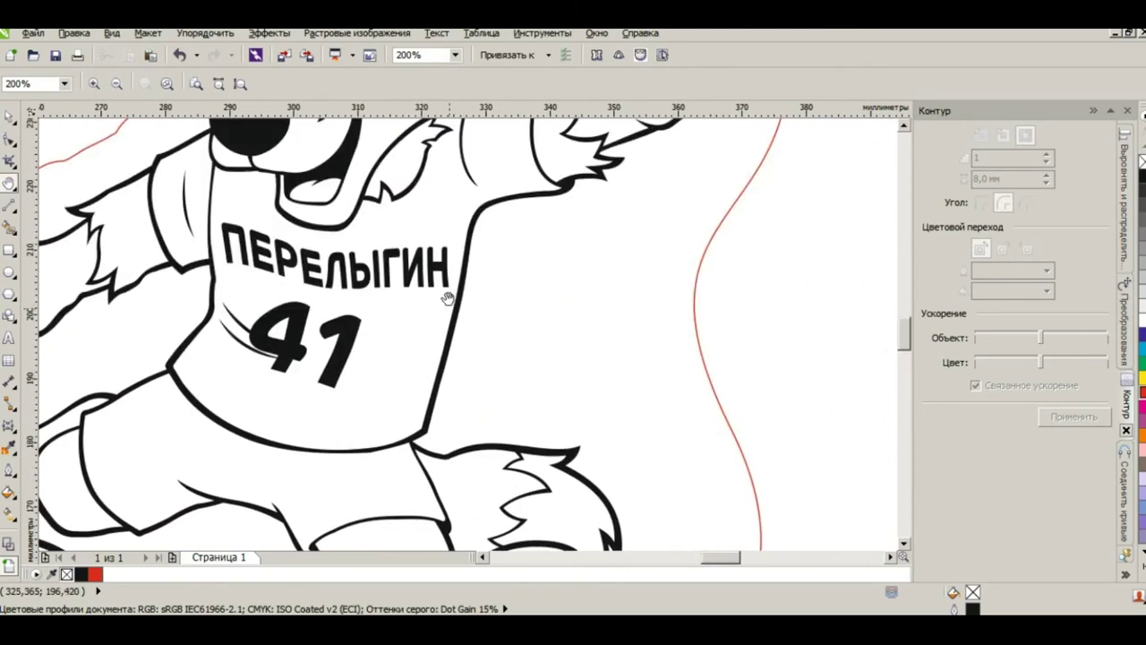
{"action": "left_click_drag", "start_coordinate": [447, 298], "coordinate": [586, 537]}
{"action": "left_click_drag", "start_coordinate": [500, 339], "coordinate": [560, 374]}
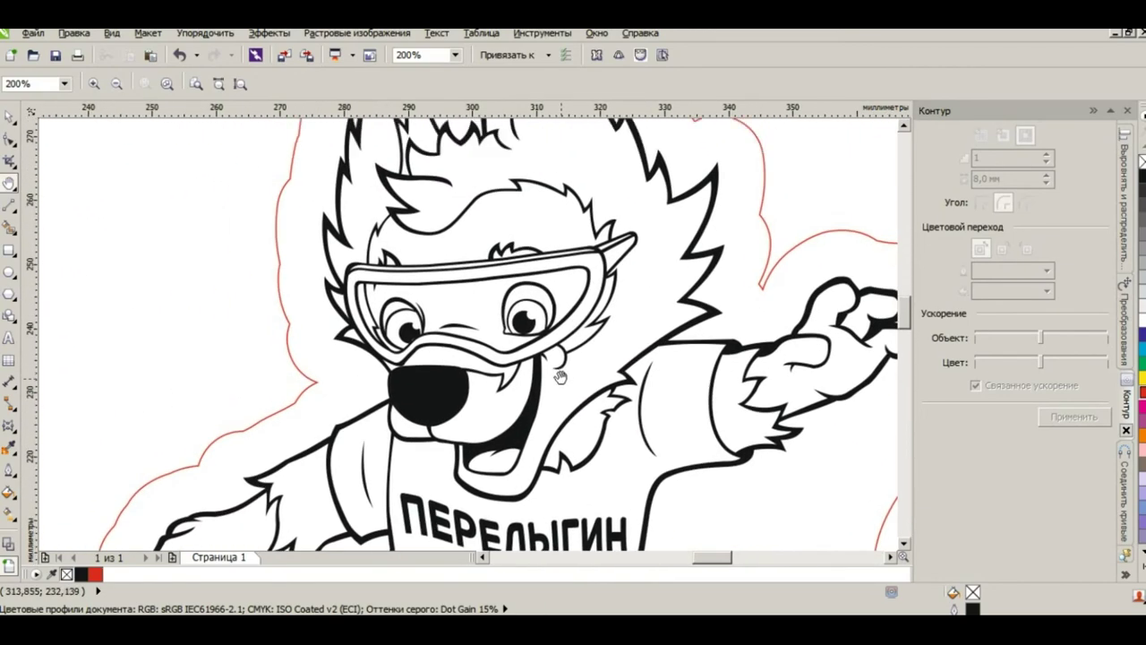
{"action": "scroll", "coordinate": [559, 376], "scroll_direction": "down", "scroll_amount": 1}
{"action": "scroll", "coordinate": [562, 412], "scroll_direction": "down", "scroll_amount": 1}
{"action": "left_click_drag", "start_coordinate": [580, 439], "coordinate": [528, 327]}
Step: Zoom to frame the whole outlined mascot and collapse the Контур docker
{"action": "key", "text": "space"}
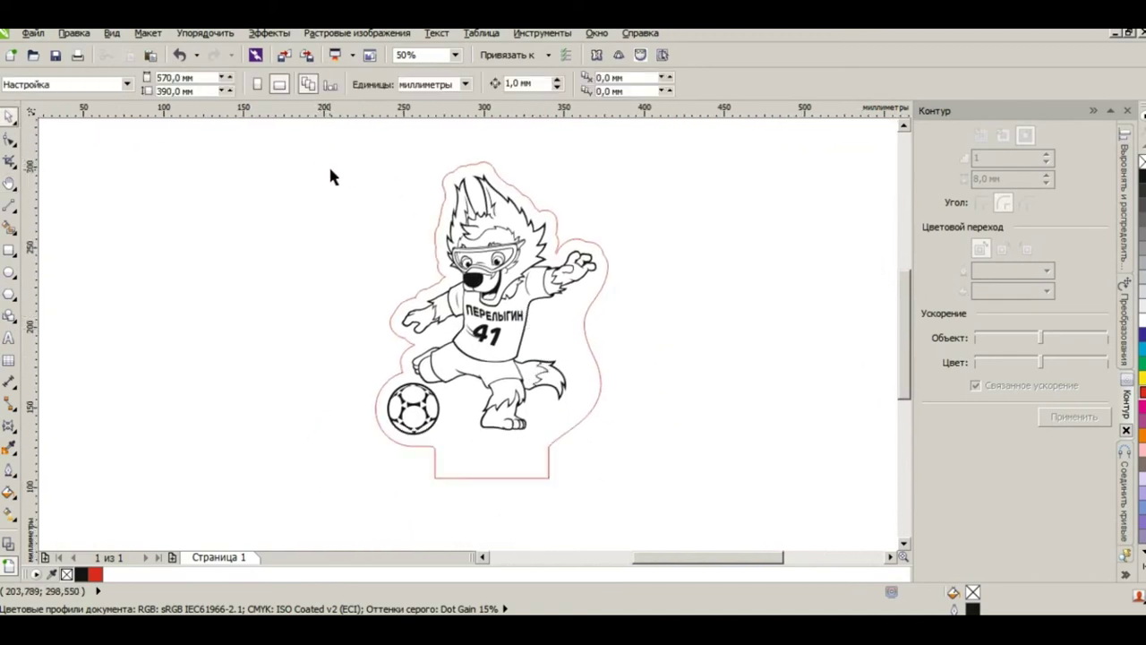
{"action": "key", "text": "z"}
{"action": "left_click_drag", "start_coordinate": [380, 154], "coordinate": [618, 484]}
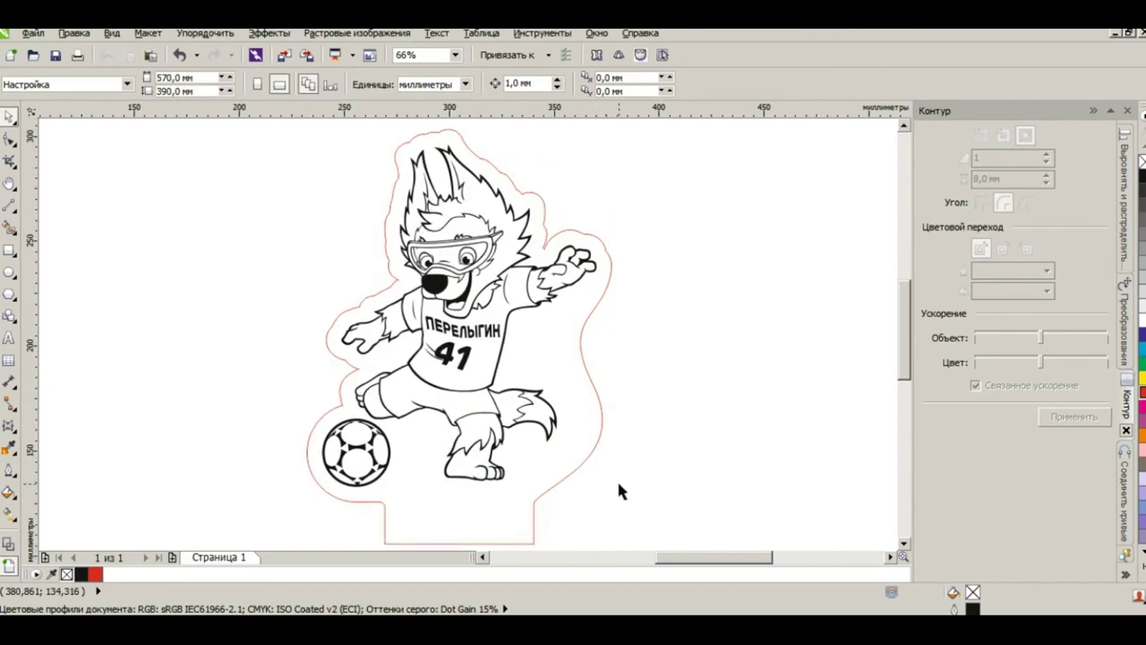
{"action": "left_click", "coordinate": [1094, 111]}
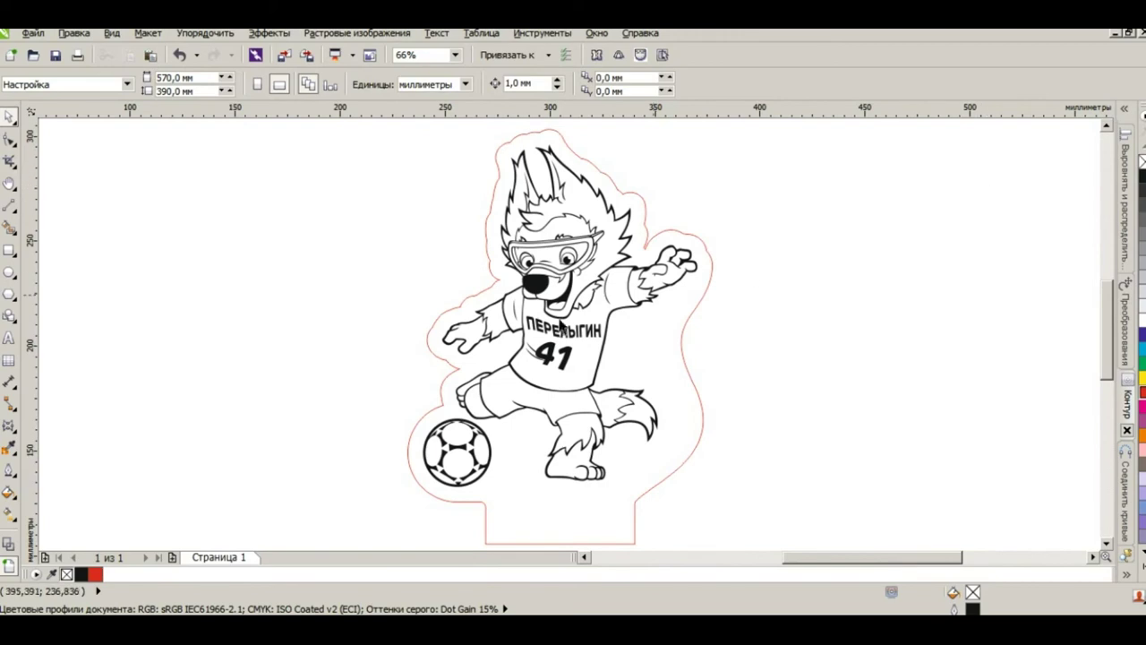
Step: Launch FastStone Capture from the Start menu and nudge the mascot into position
{"action": "key", "text": "super"}
{"action": "left_click", "coordinate": [63, 222]}
{"action": "key", "text": "h"}
{"action": "left_click_drag", "start_coordinate": [788, 245], "coordinate": [784, 244]}
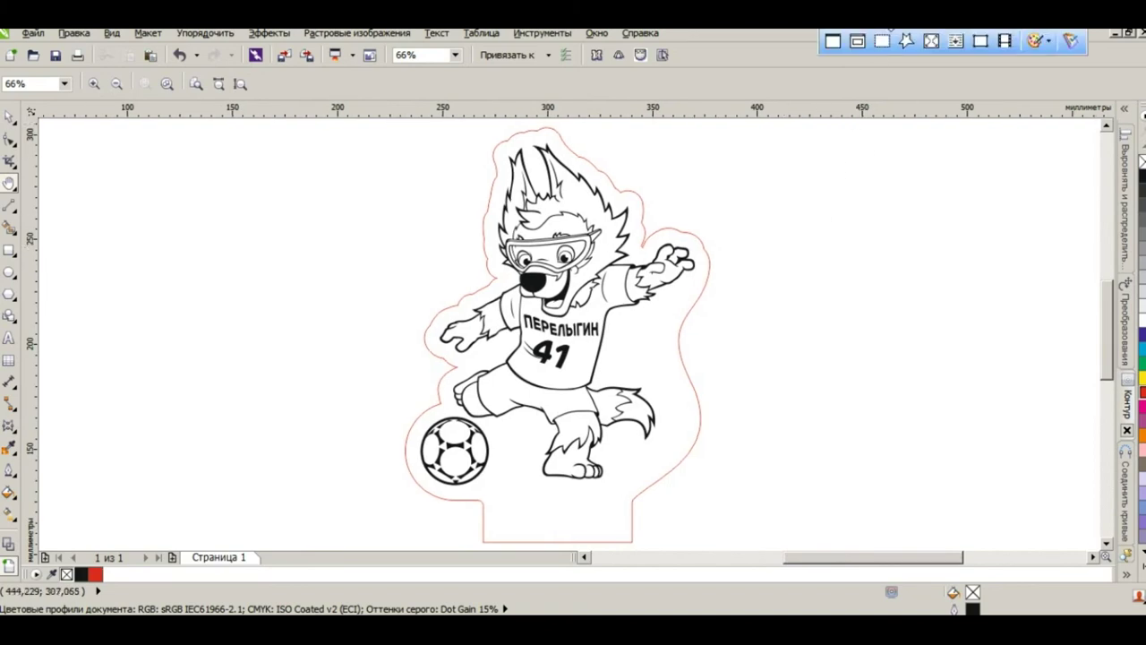
Step: Capture a 380 × 502 region around the mascot and save the JPEG one folder above PNG
{"action": "left_click", "coordinate": [882, 41]}
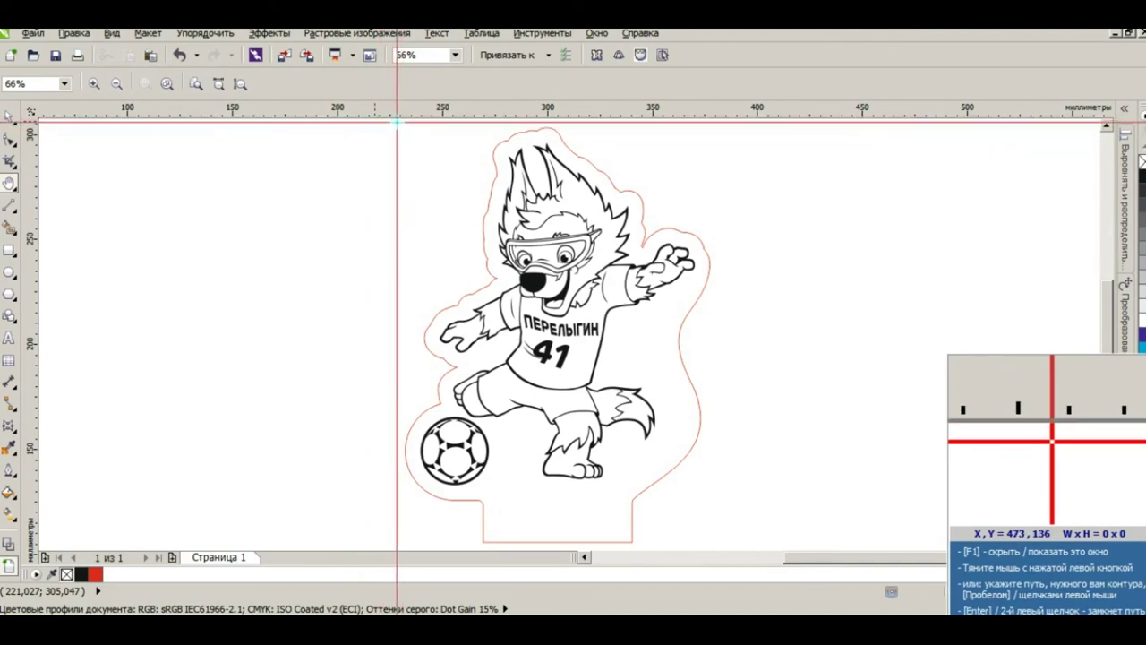
{"action": "left_click_drag", "start_coordinate": [396, 122], "coordinate": [718, 546]}
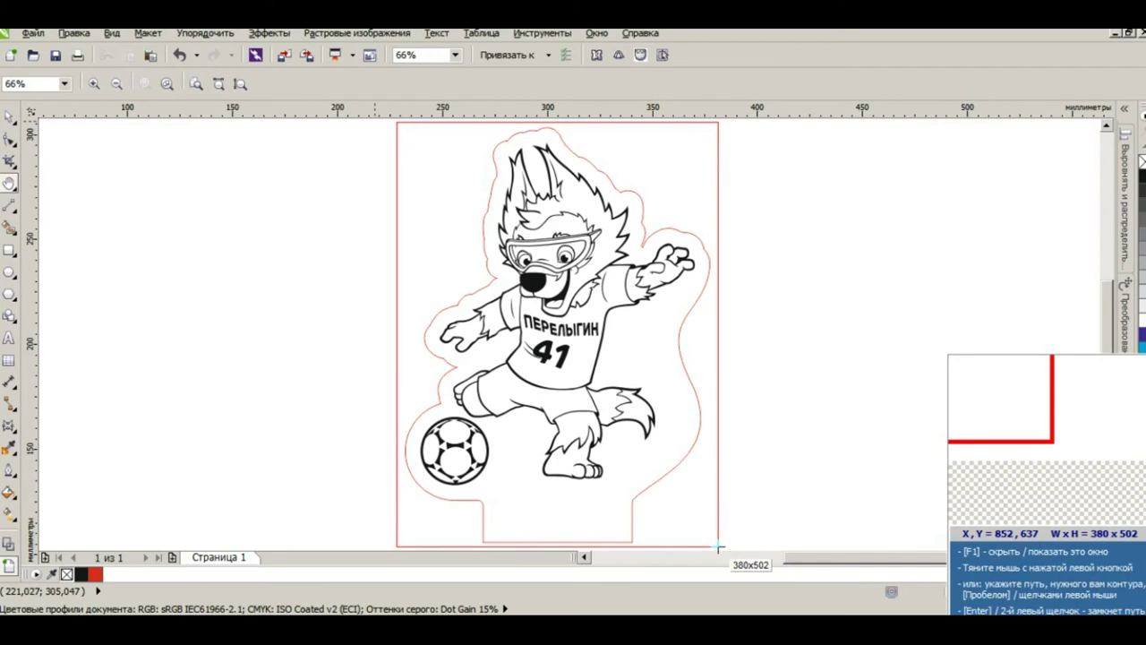
{"action": "left_click_drag", "start_coordinate": [718, 546], "coordinate": [716, 546]}
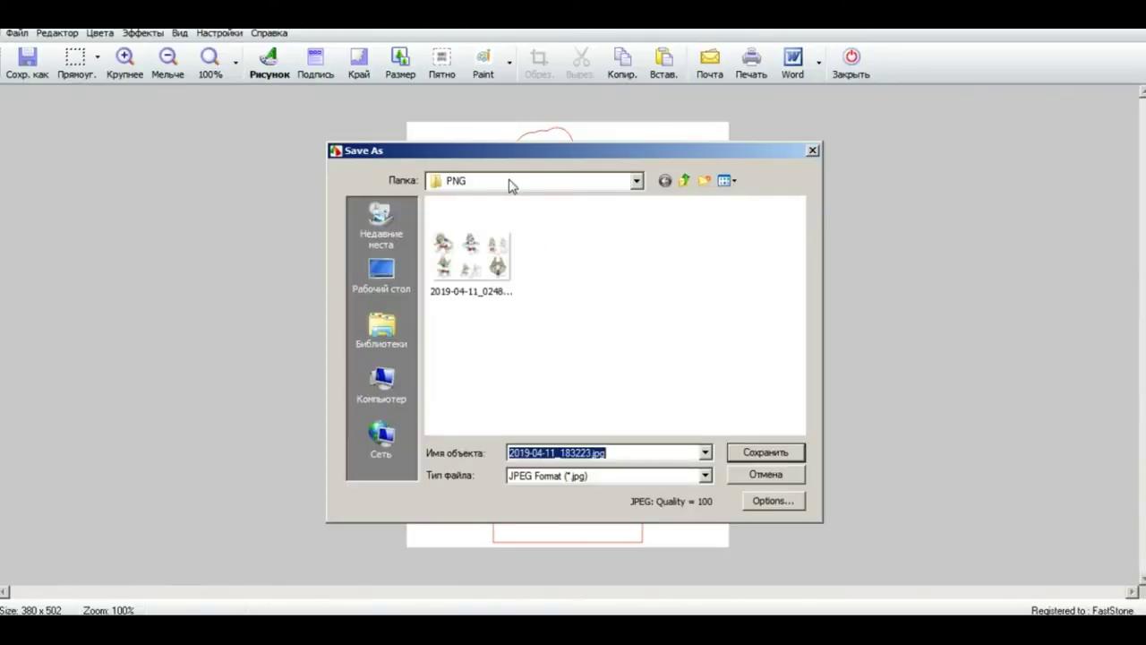
{"action": "left_click", "coordinate": [684, 181]}
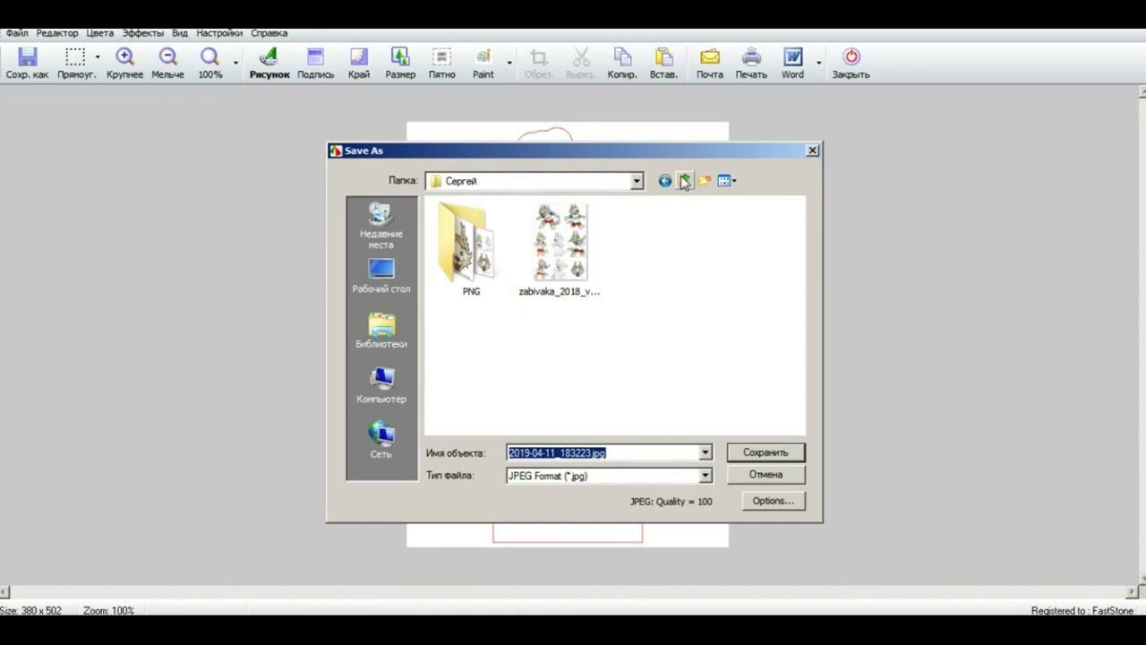
{"action": "left_click", "coordinate": [767, 452]}
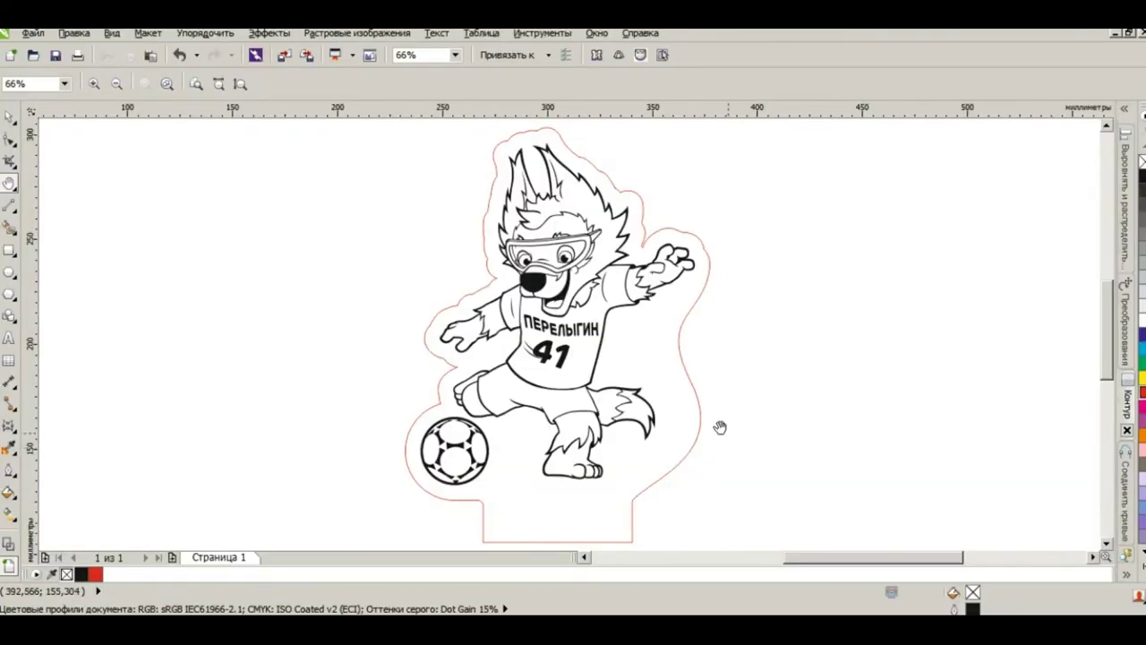
Step: Select the wolf mascot with its red cut outline and mirror them horizontally
{"action": "key", "text": "space"}
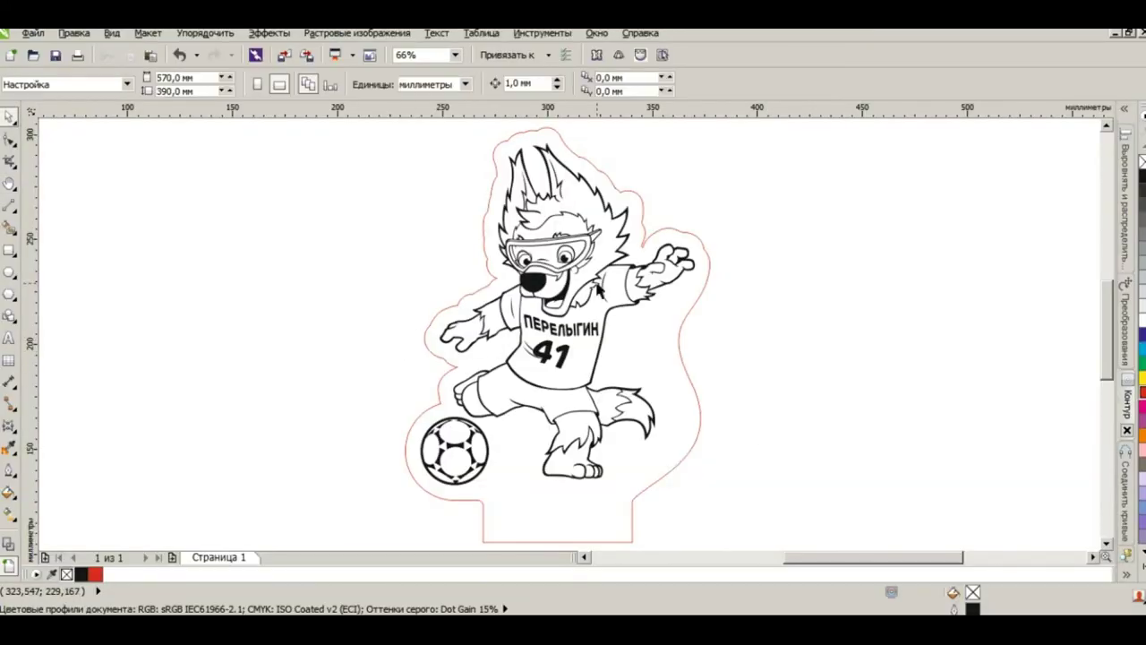
{"action": "key", "text": "shift+F4"}
{"action": "left_click_drag", "start_coordinate": [453, 174], "coordinate": [708, 452]}
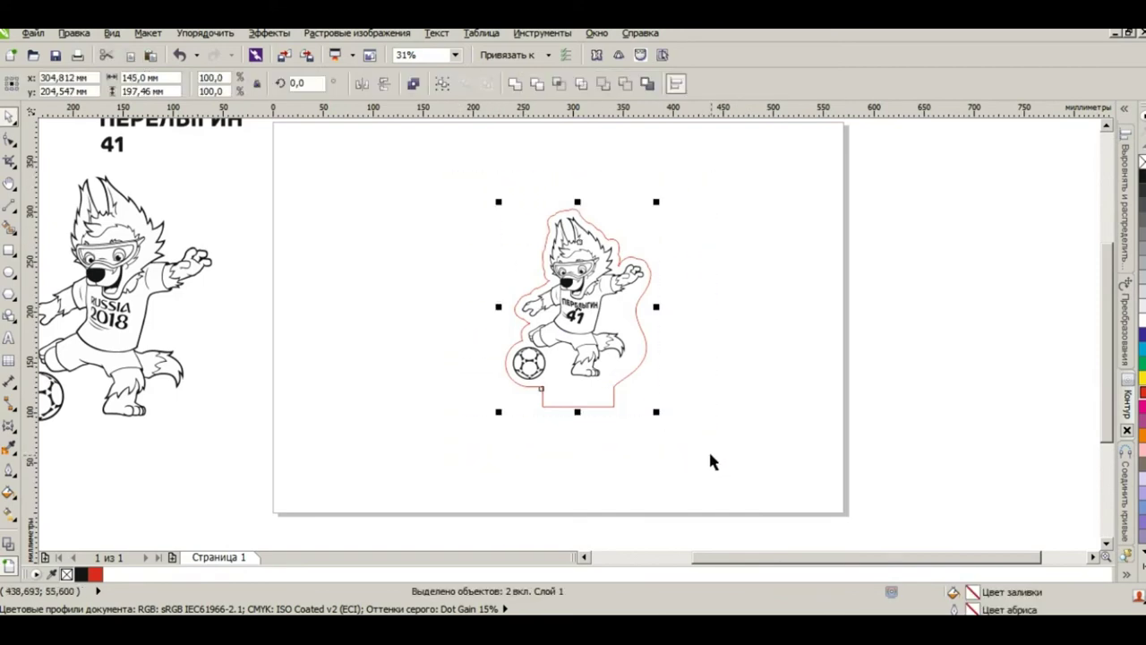
{"action": "left_click", "coordinate": [362, 83]}
{"action": "left_click", "coordinate": [438, 241]}
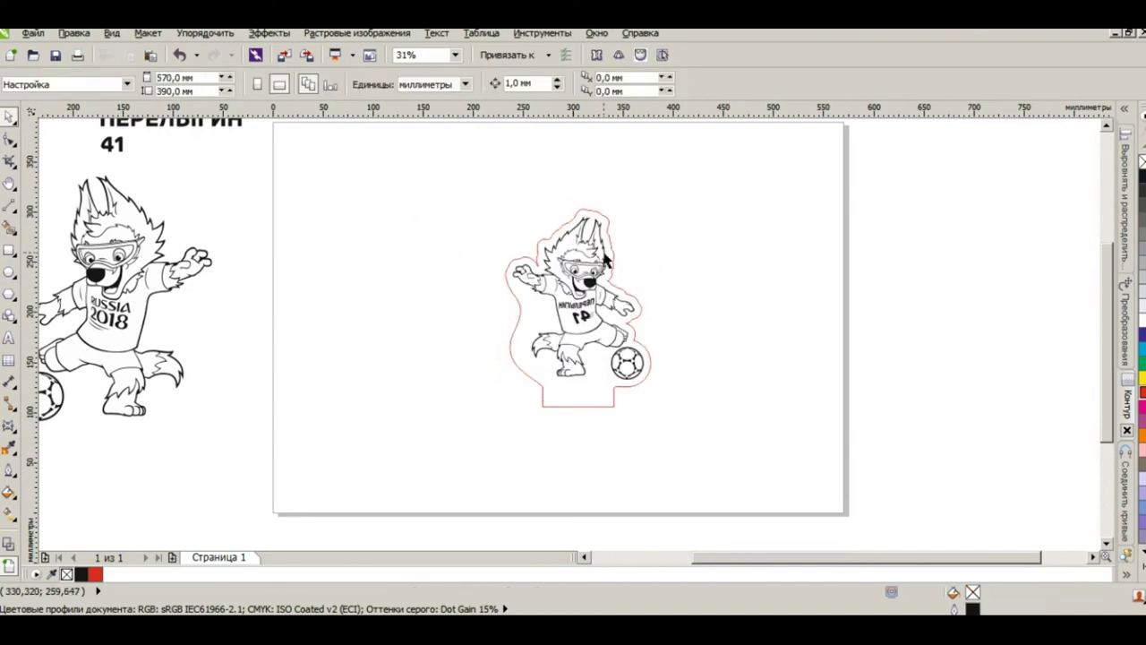
{"action": "left_click", "coordinate": [11, 251]}
{"action": "scroll", "coordinate": [463, 201], "scroll_direction": "up", "scroll_amount": 1}
Step: Draw a small square, convert it to curves, and break it at a corner to leave an L shape
{"action": "left_click_drag", "start_coordinate": [431, 213], "coordinate": [456, 236]}
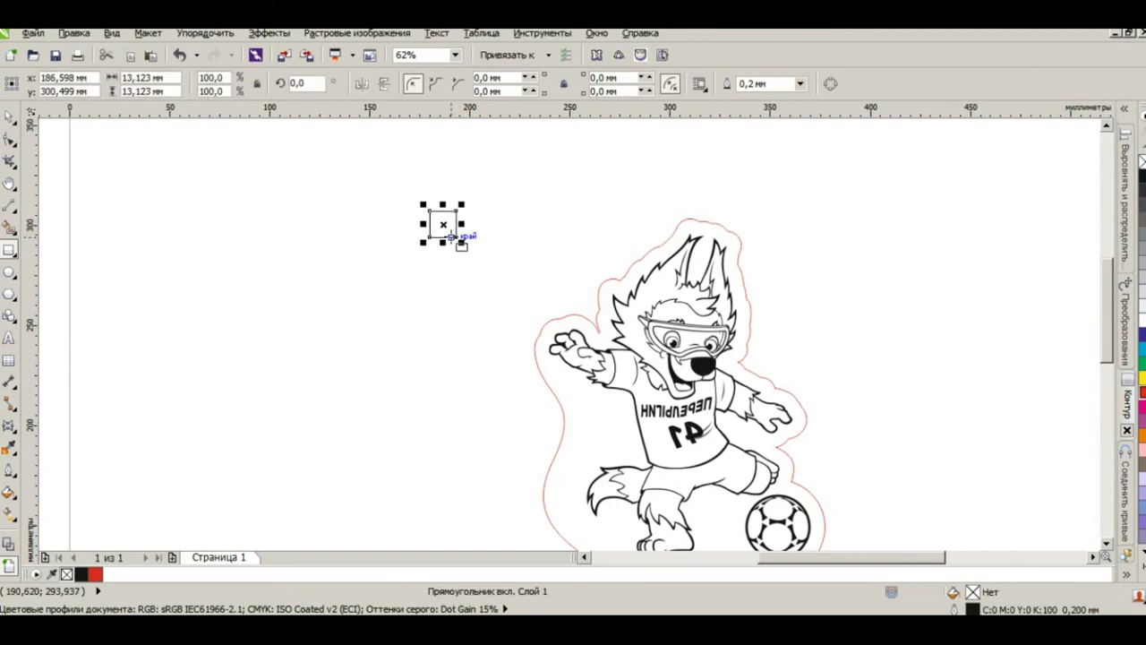
{"action": "key", "text": "ctrl+q"}
{"action": "left_click", "coordinate": [10, 138]}
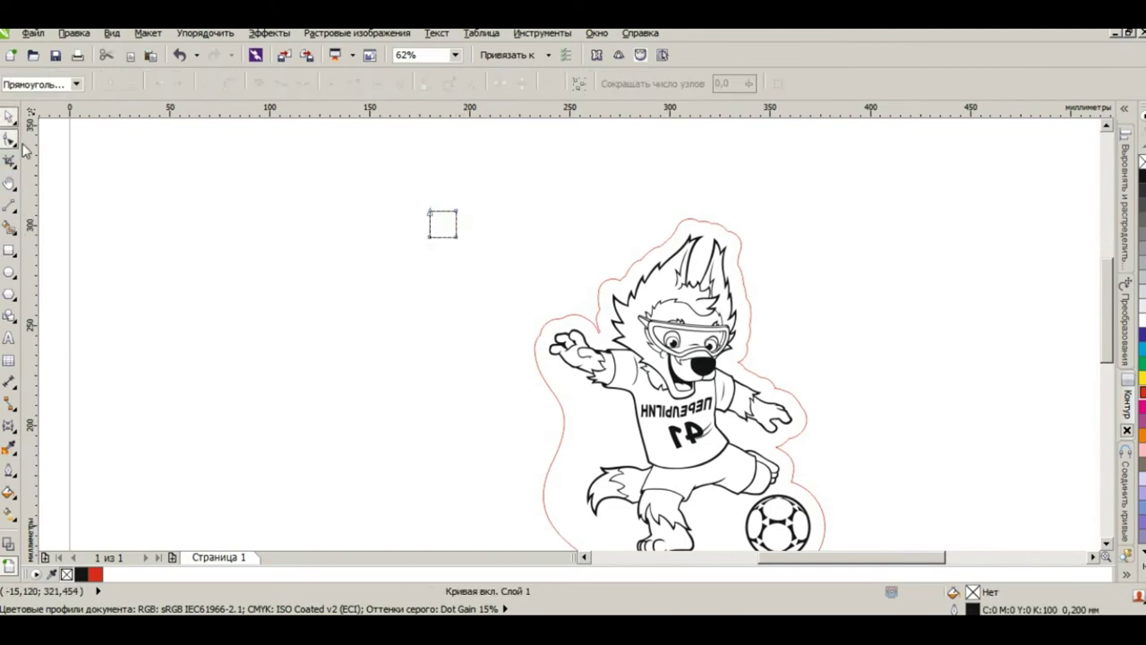
{"action": "left_click", "coordinate": [456, 237]}
{"action": "right_click", "coordinate": [456, 236]}
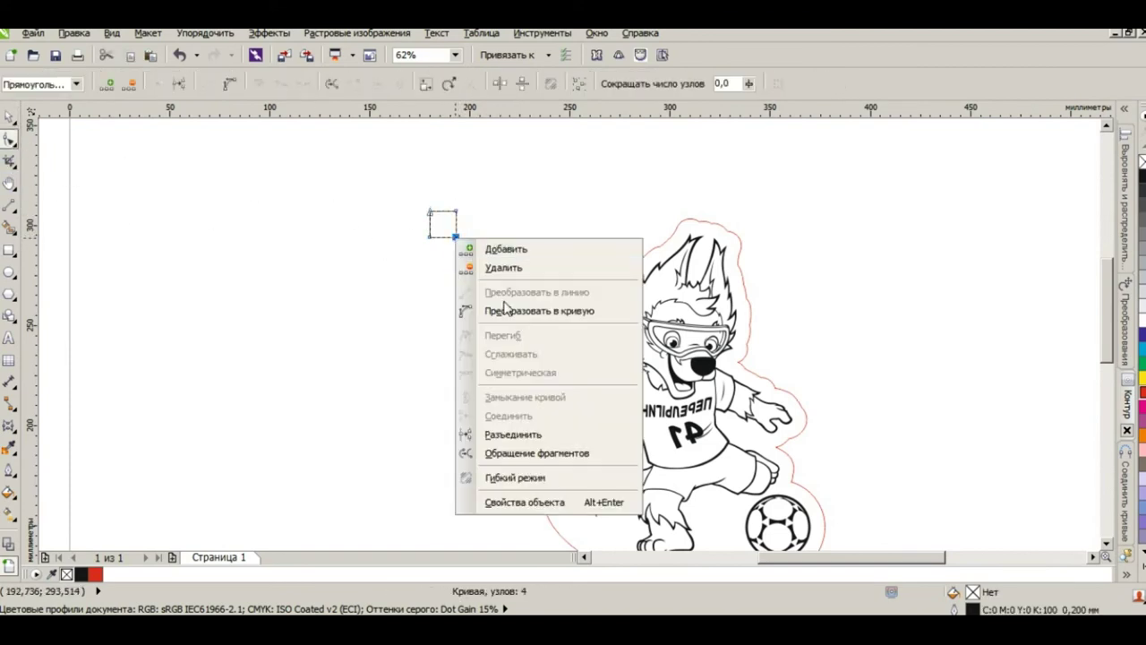
{"action": "left_click", "coordinate": [523, 437]}
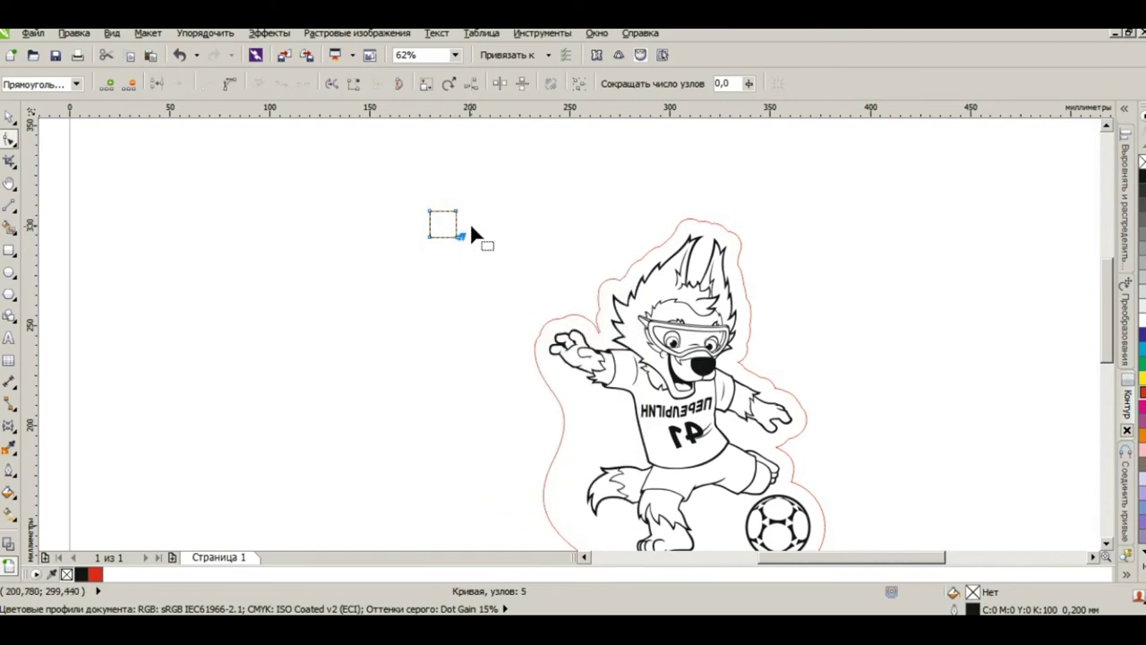
{"action": "key", "text": "Delete"}
{"action": "left_click", "coordinate": [9, 116]}
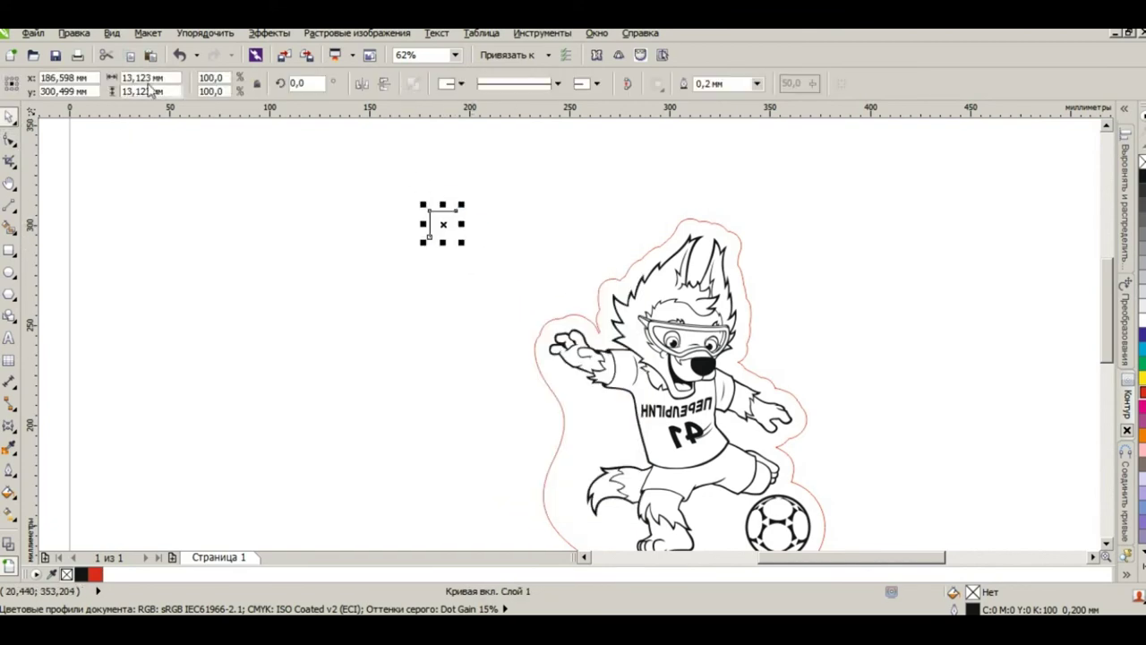
Step: Resize the L corner mark to 1 × 1 mm
{"action": "left_click", "coordinate": [13, 87]}
{"action": "left_click", "coordinate": [7, 79]}
{"action": "left_click", "coordinate": [165, 78]}
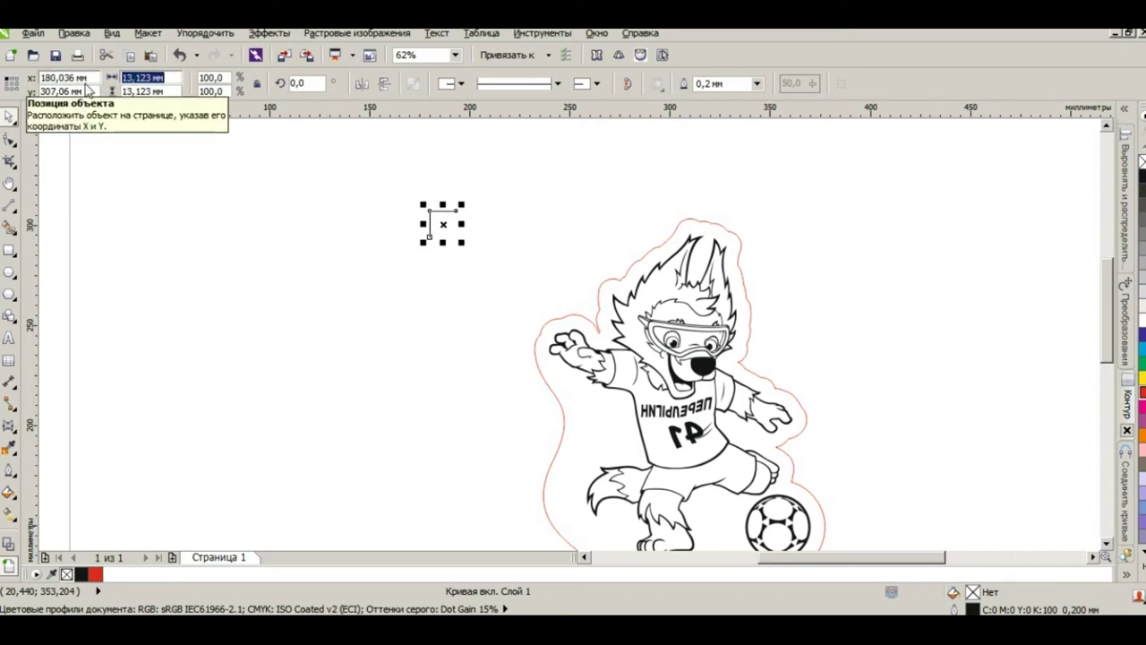
{"action": "type", "text": "1"}
{"action": "key", "text": "Tab"}
{"action": "type", "text": "1"}
{"action": "key", "text": "Return"}
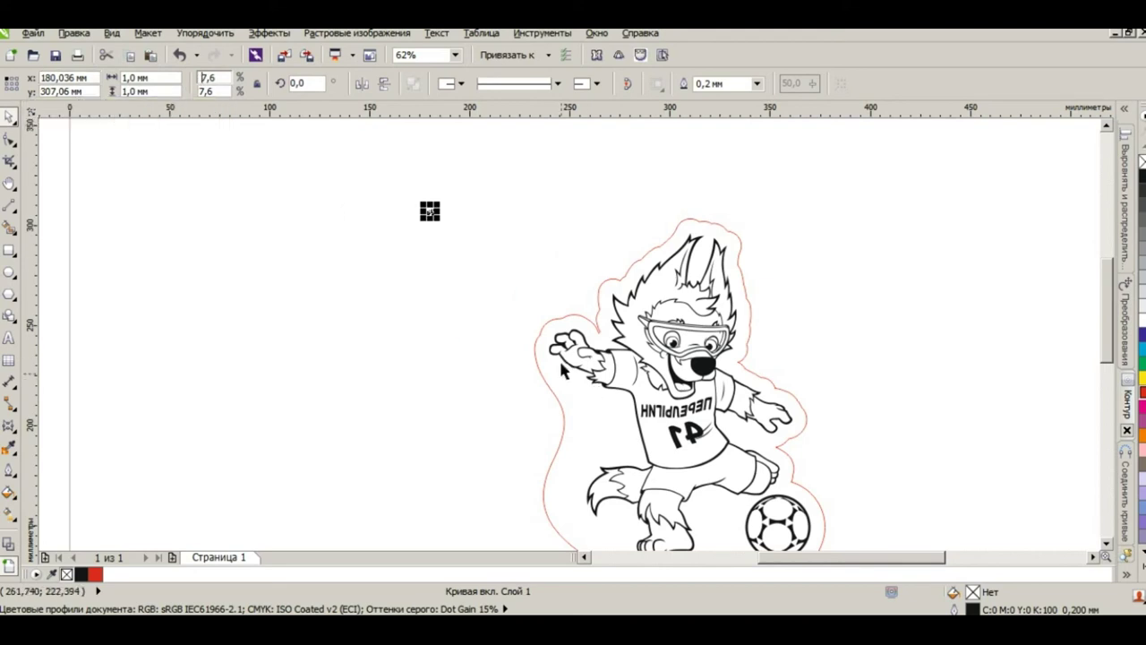
Step: Align the corner mark top and left with the wolf, and place horizontal and vertical guidelines there
{"action": "left_click", "coordinate": [470, 268]}
{"action": "key", "text": "Tab"}
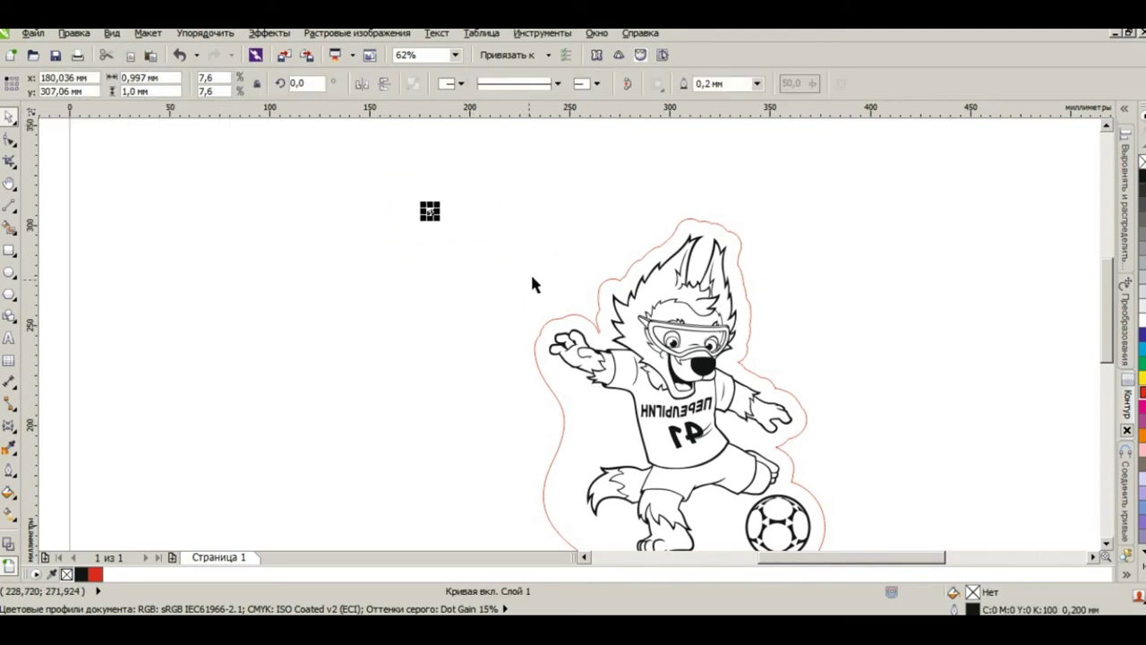
{"action": "left_click", "coordinate": [658, 246], "text": "shift"}
{"action": "key", "text": "t"}
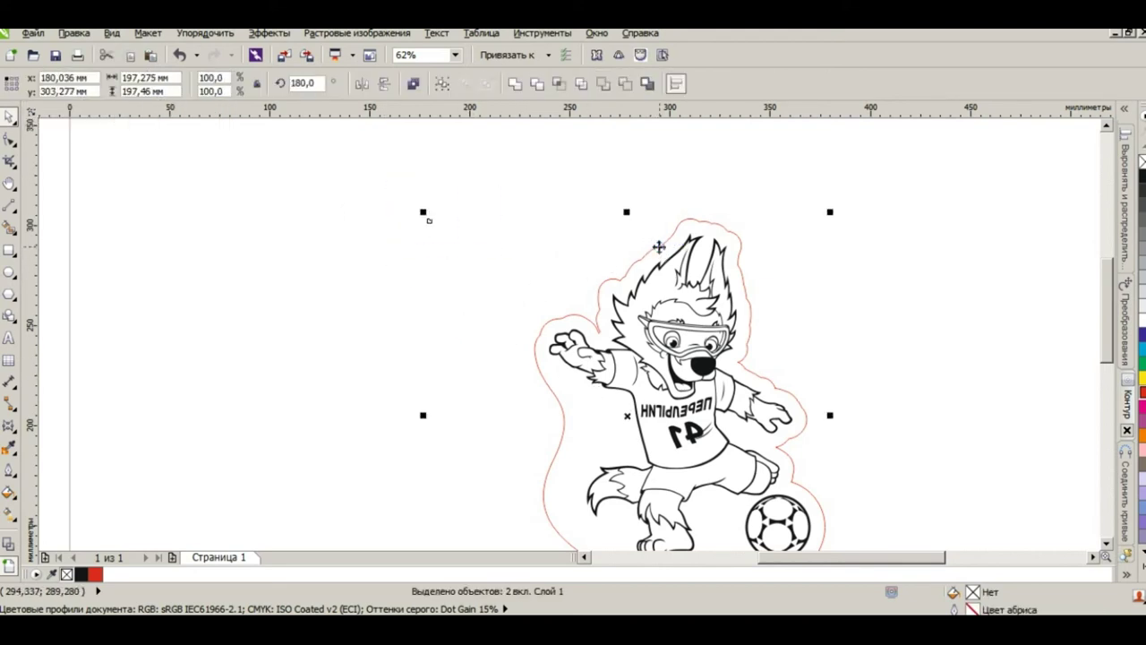
{"action": "key", "text": "l"}
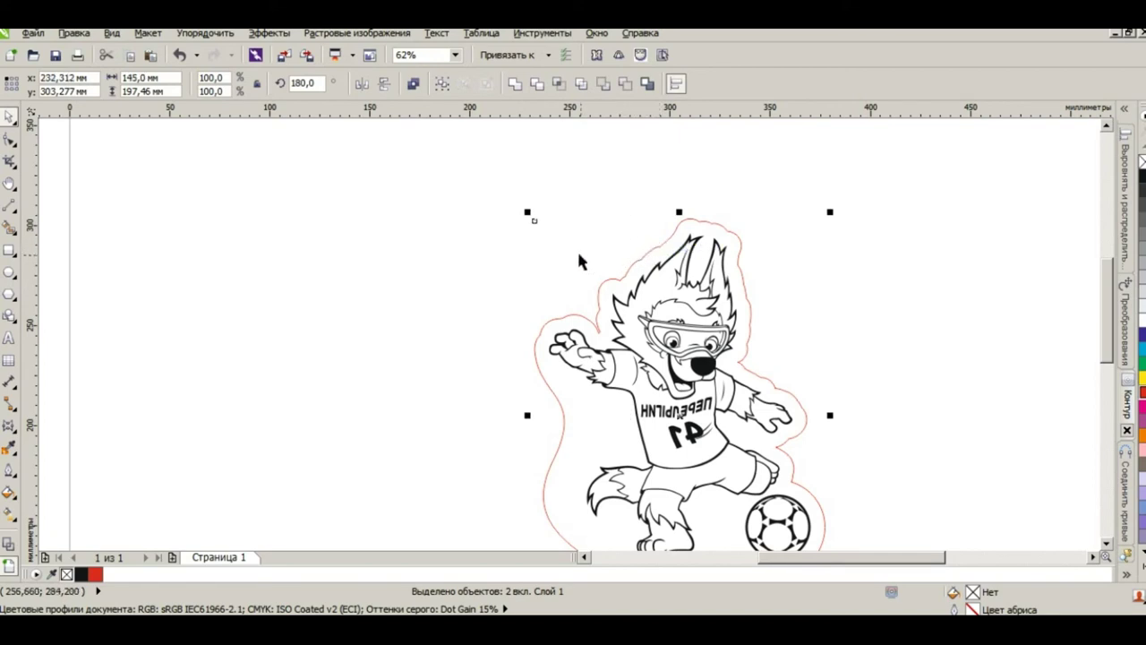
{"action": "left_click_drag", "start_coordinate": [588, 111], "coordinate": [532, 219]}
{"action": "left_click_drag", "start_coordinate": [36, 397], "coordinate": [88, 278]}
{"action": "left_click", "coordinate": [331, 288]}
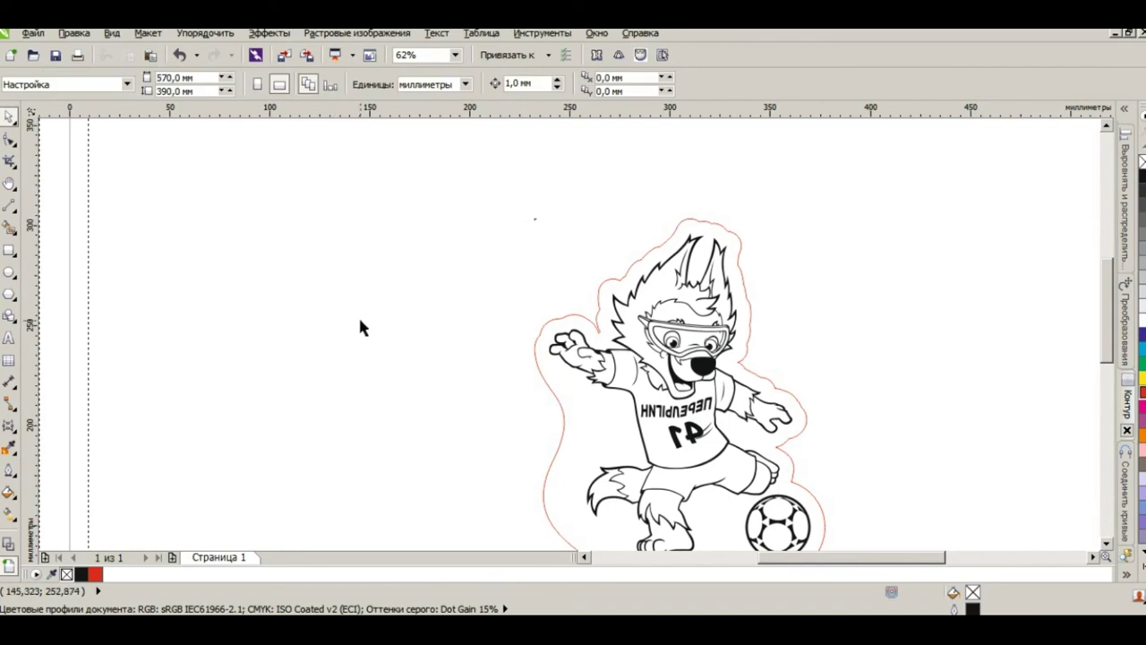
Step: Zoom in on the outlined wolf and pan it slightly left in view
{"action": "scroll", "coordinate": [358, 327], "scroll_direction": "down", "scroll_amount": 2}
{"action": "left_click_drag", "start_coordinate": [435, 245], "coordinate": [625, 479]}
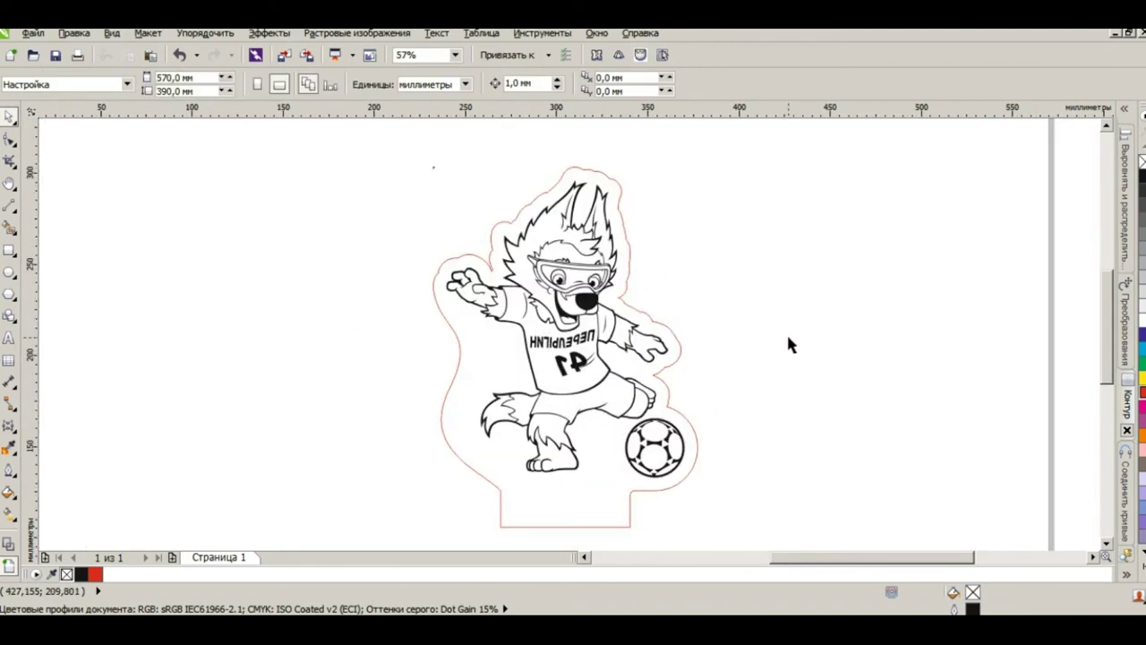
{"action": "key", "text": "h"}
{"action": "left_click_drag", "start_coordinate": [808, 349], "coordinate": [756, 349]}
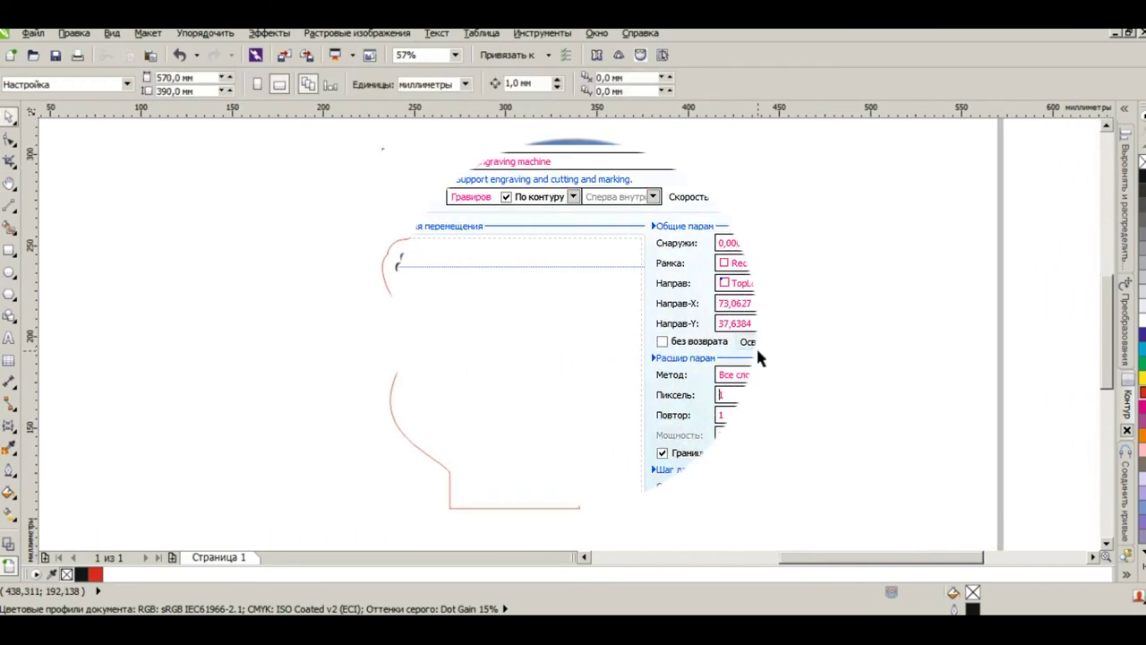